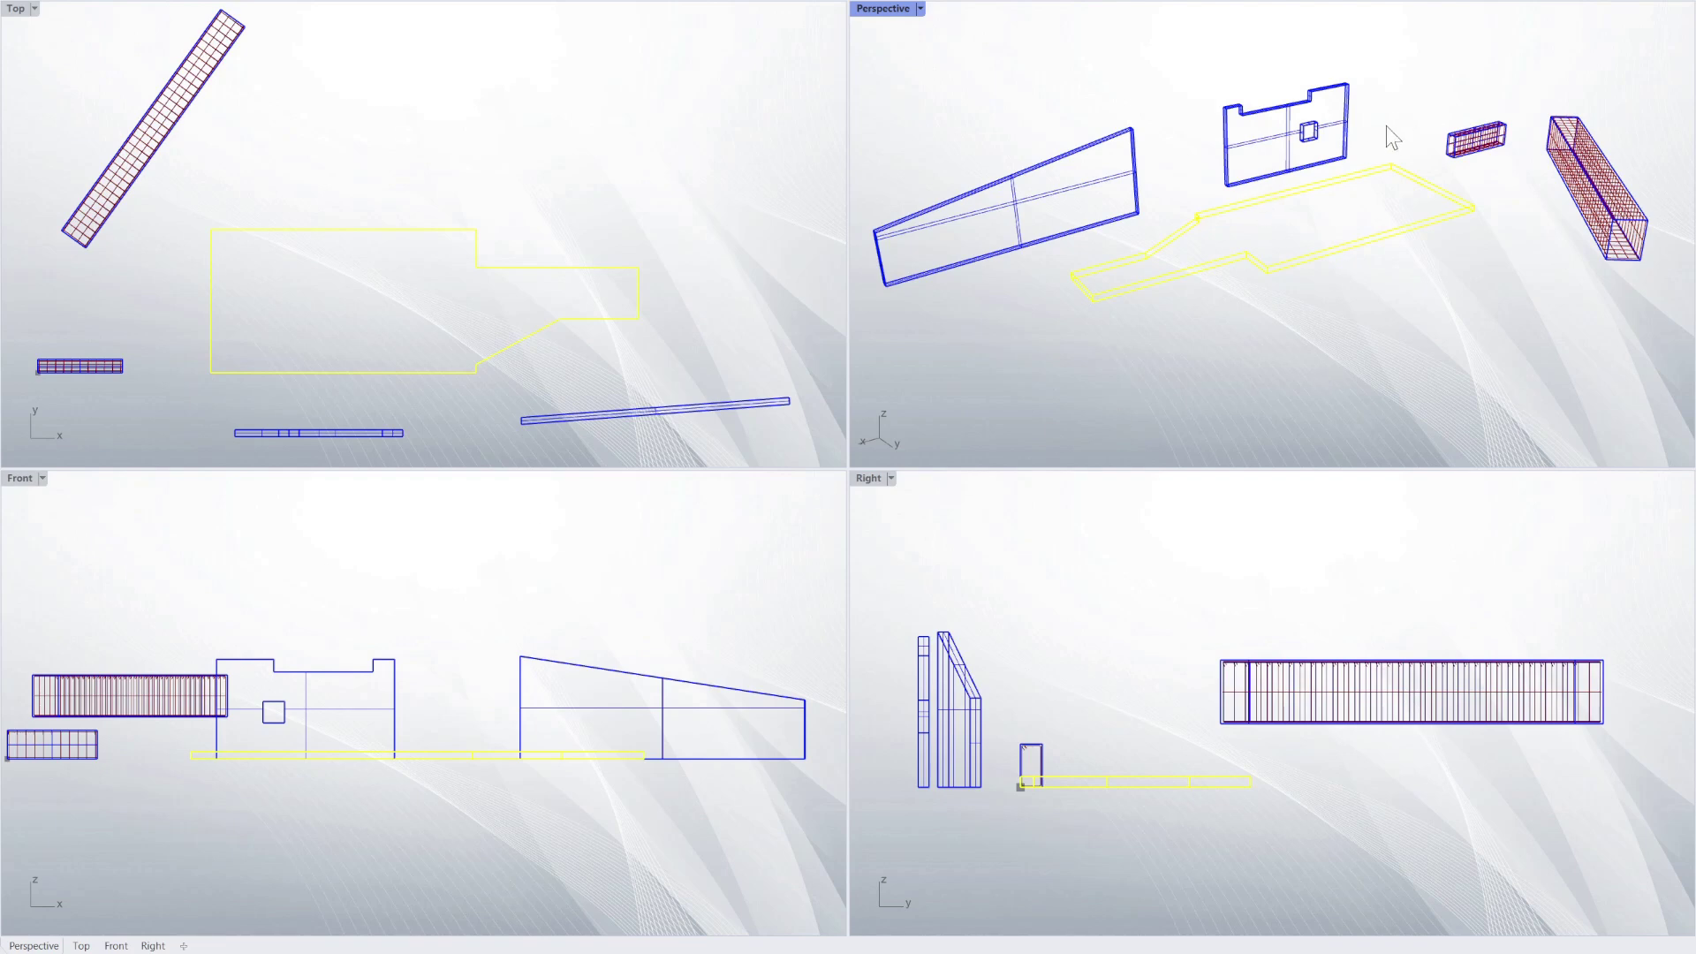
Examine the reinforcement in the beams, slab and walls up close from several angles
{"action": "right_click", "coordinate": [1386, 126]}
{"action": "left_click_drag", "start_coordinate": [1386, 125], "coordinate": [999, 178]}
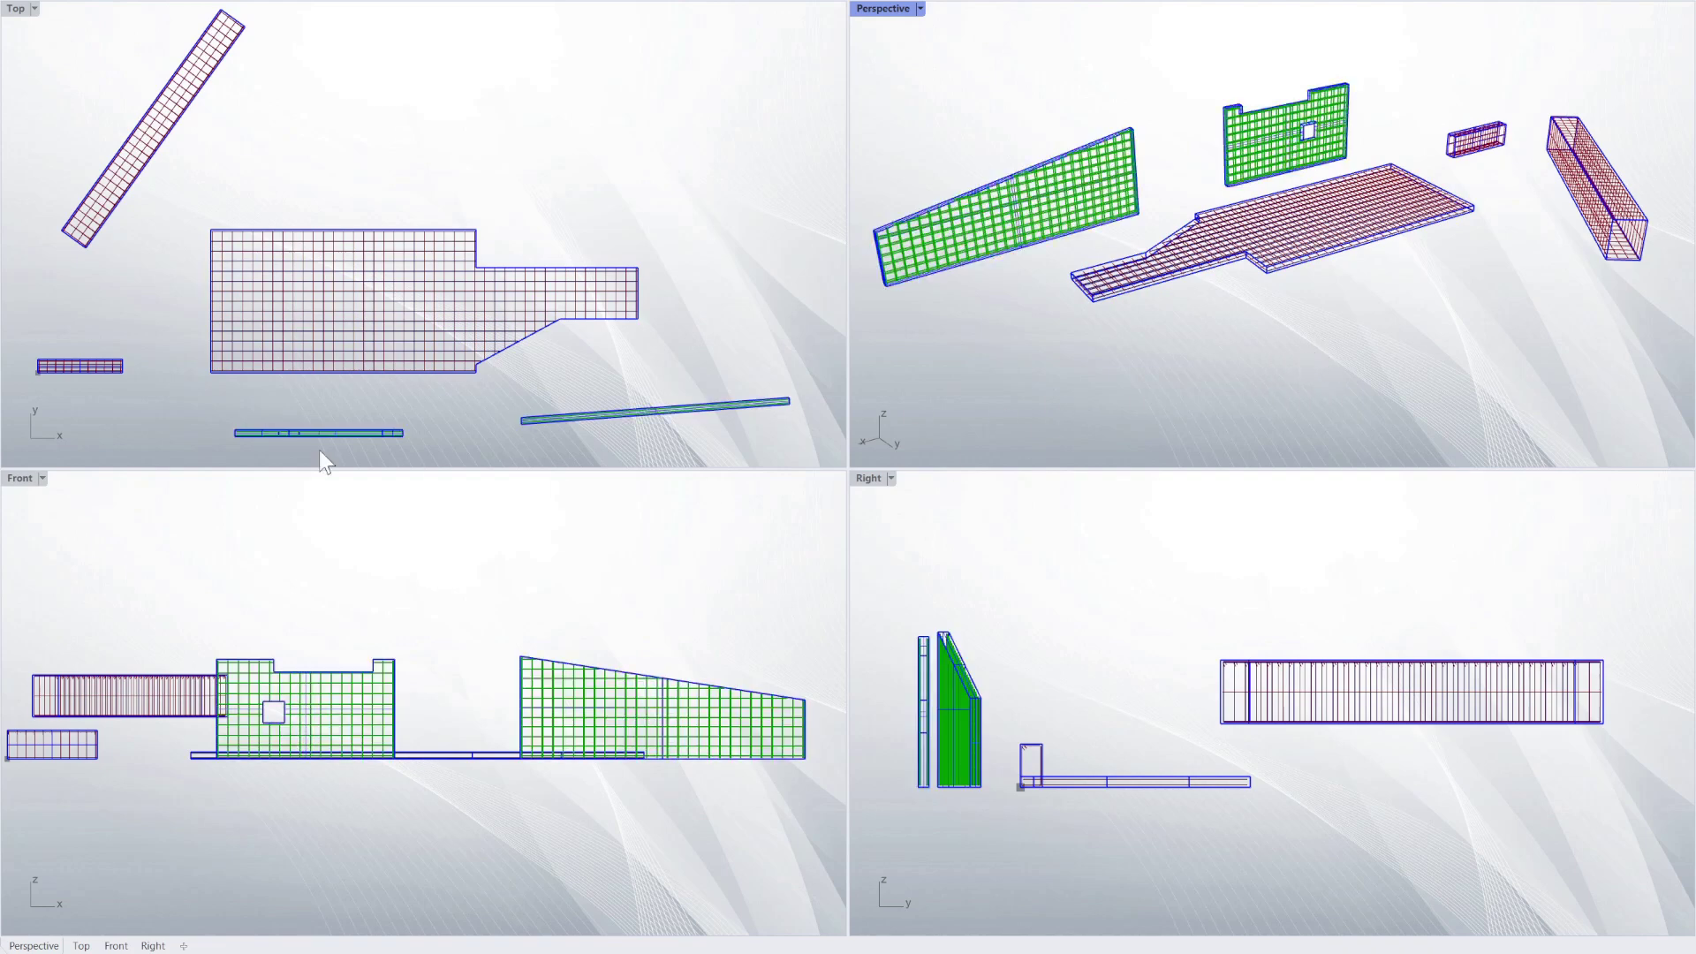
{"action": "right_click_drag", "start_coordinate": [1488, 319], "coordinate": [1301, 323]}
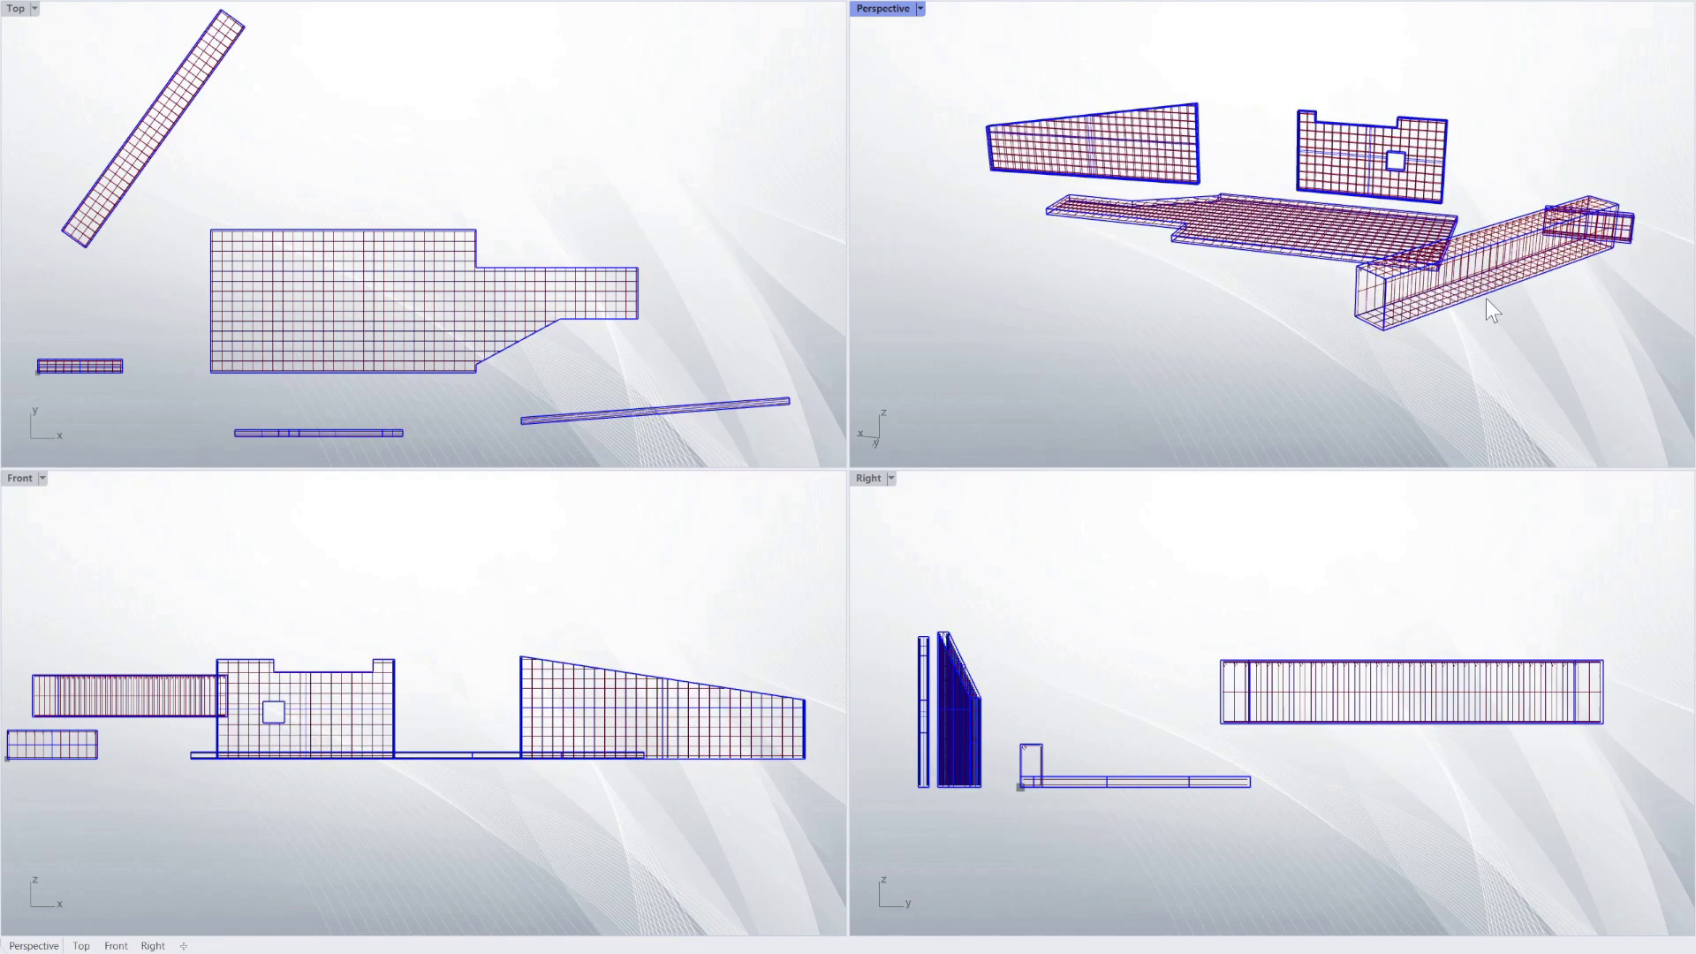
{"action": "scroll", "coordinate": [1457, 307], "scroll_direction": "up", "scroll_amount": 4}
{"action": "scroll", "coordinate": [1369, 283], "scroll_direction": "up", "scroll_amount": 3}
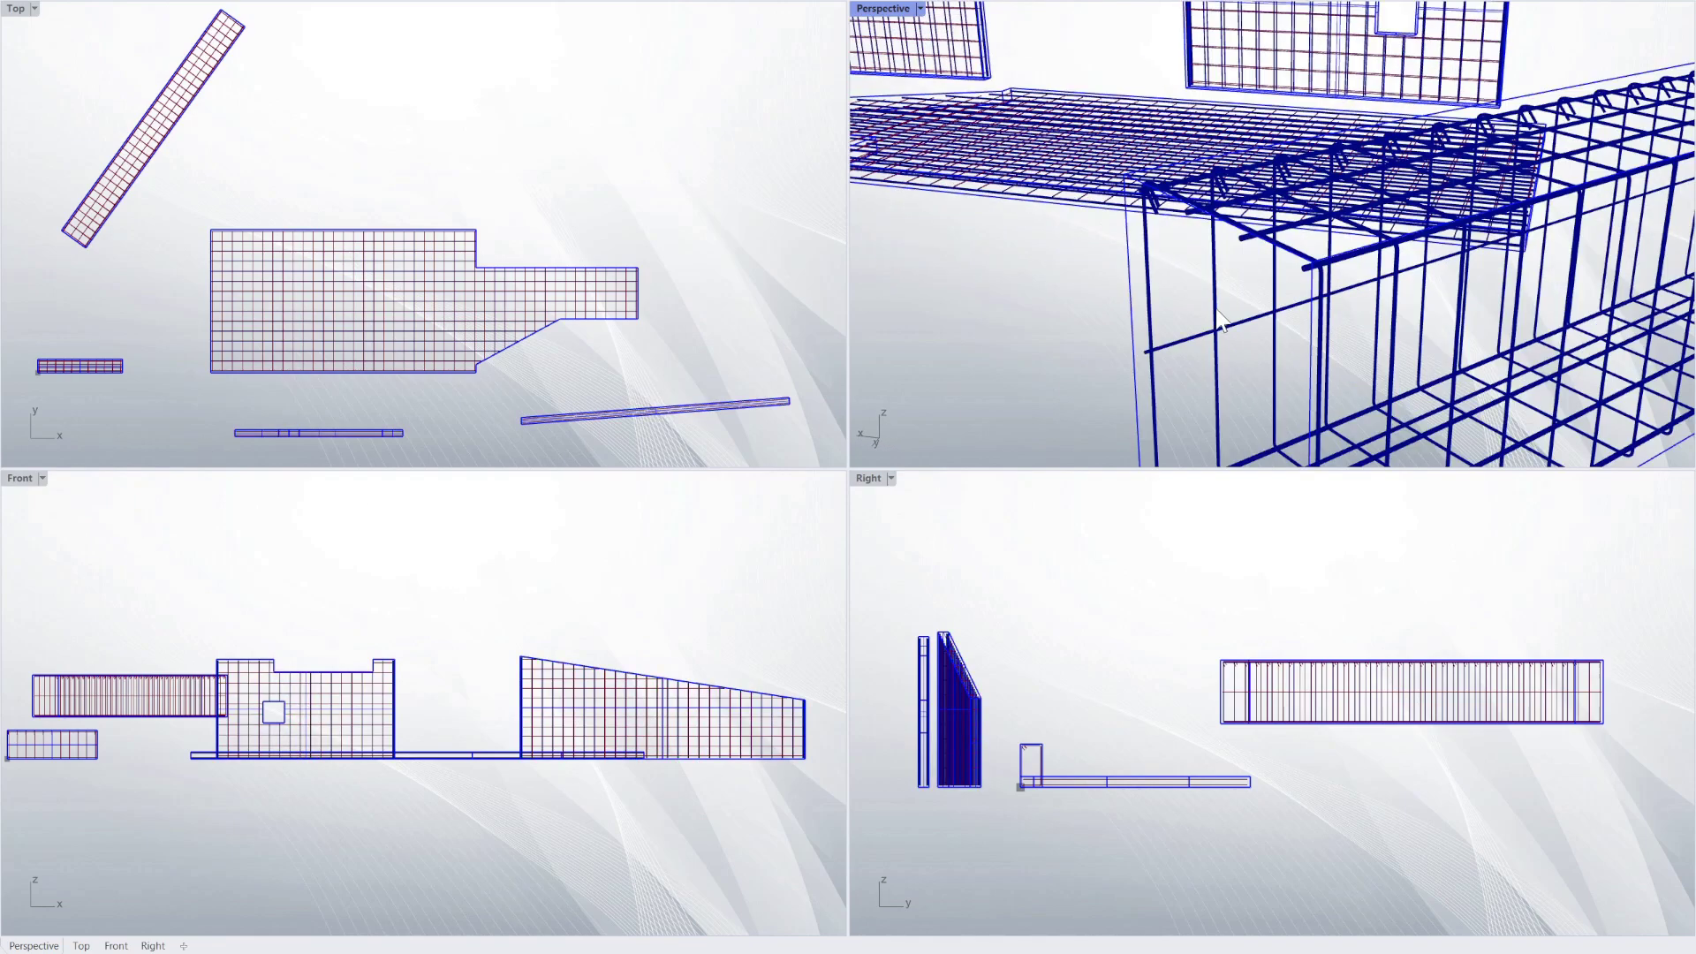
{"action": "right_click_drag", "start_coordinate": [1219, 320], "coordinate": [1133, 318]}
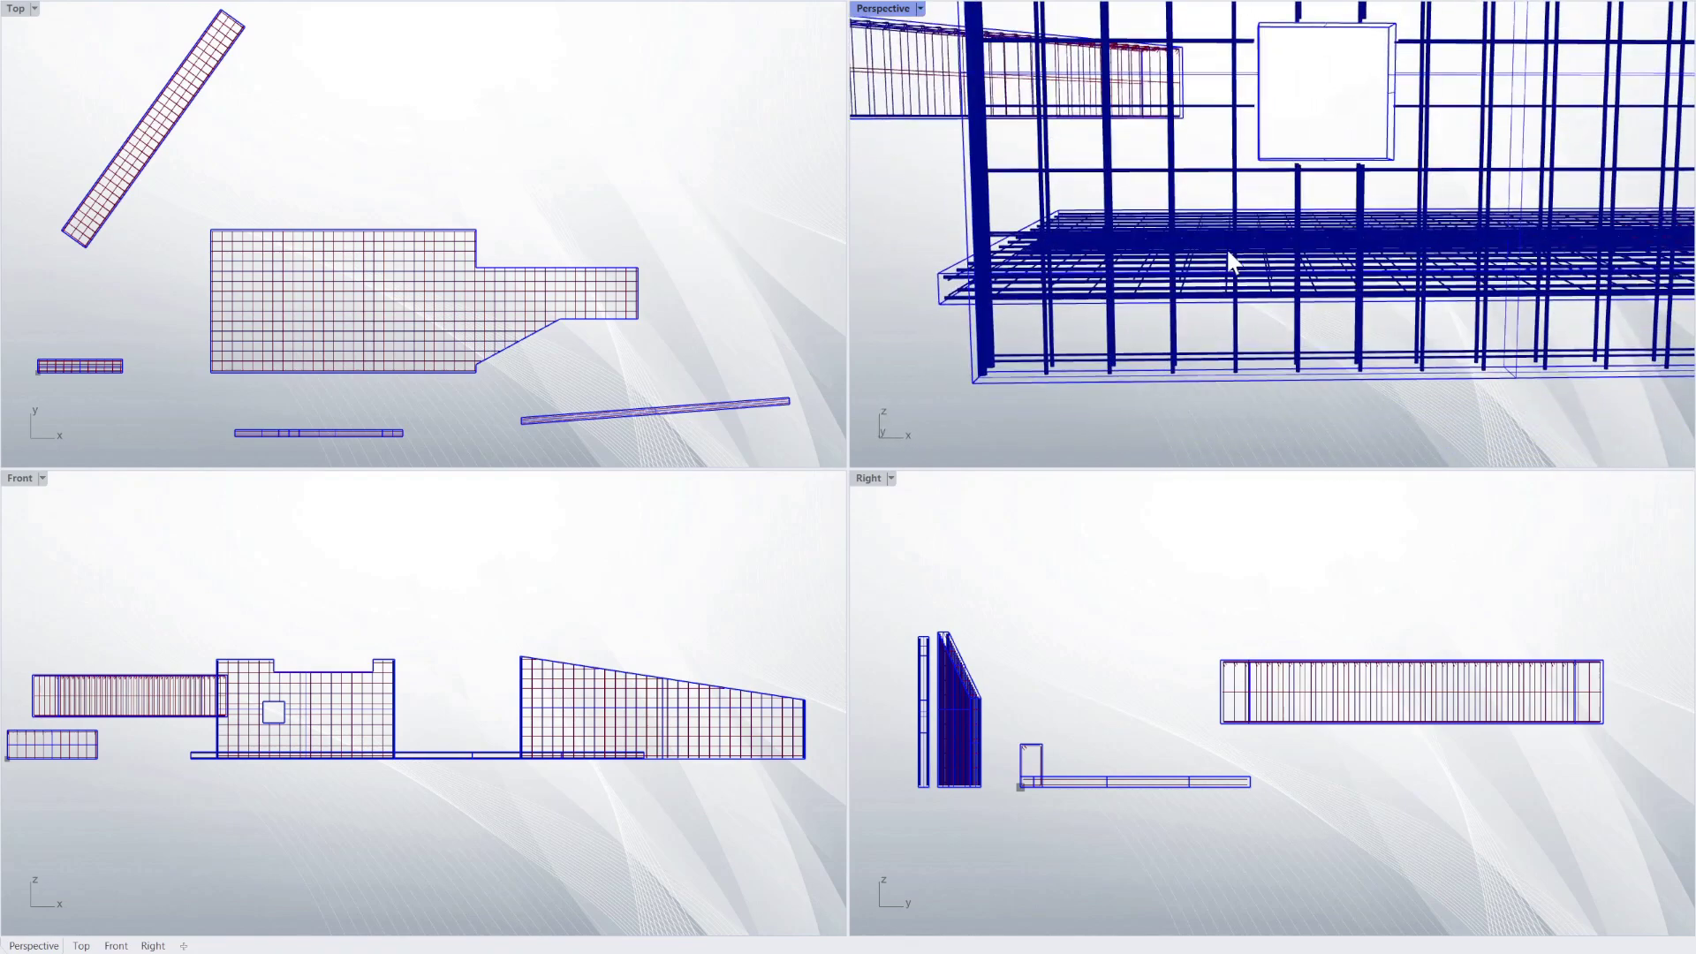
{"action": "scroll", "coordinate": [1231, 265], "scroll_direction": "down", "scroll_amount": 10}
{"action": "scroll", "coordinate": [1501, 219], "scroll_direction": "up", "scroll_amount": 6}
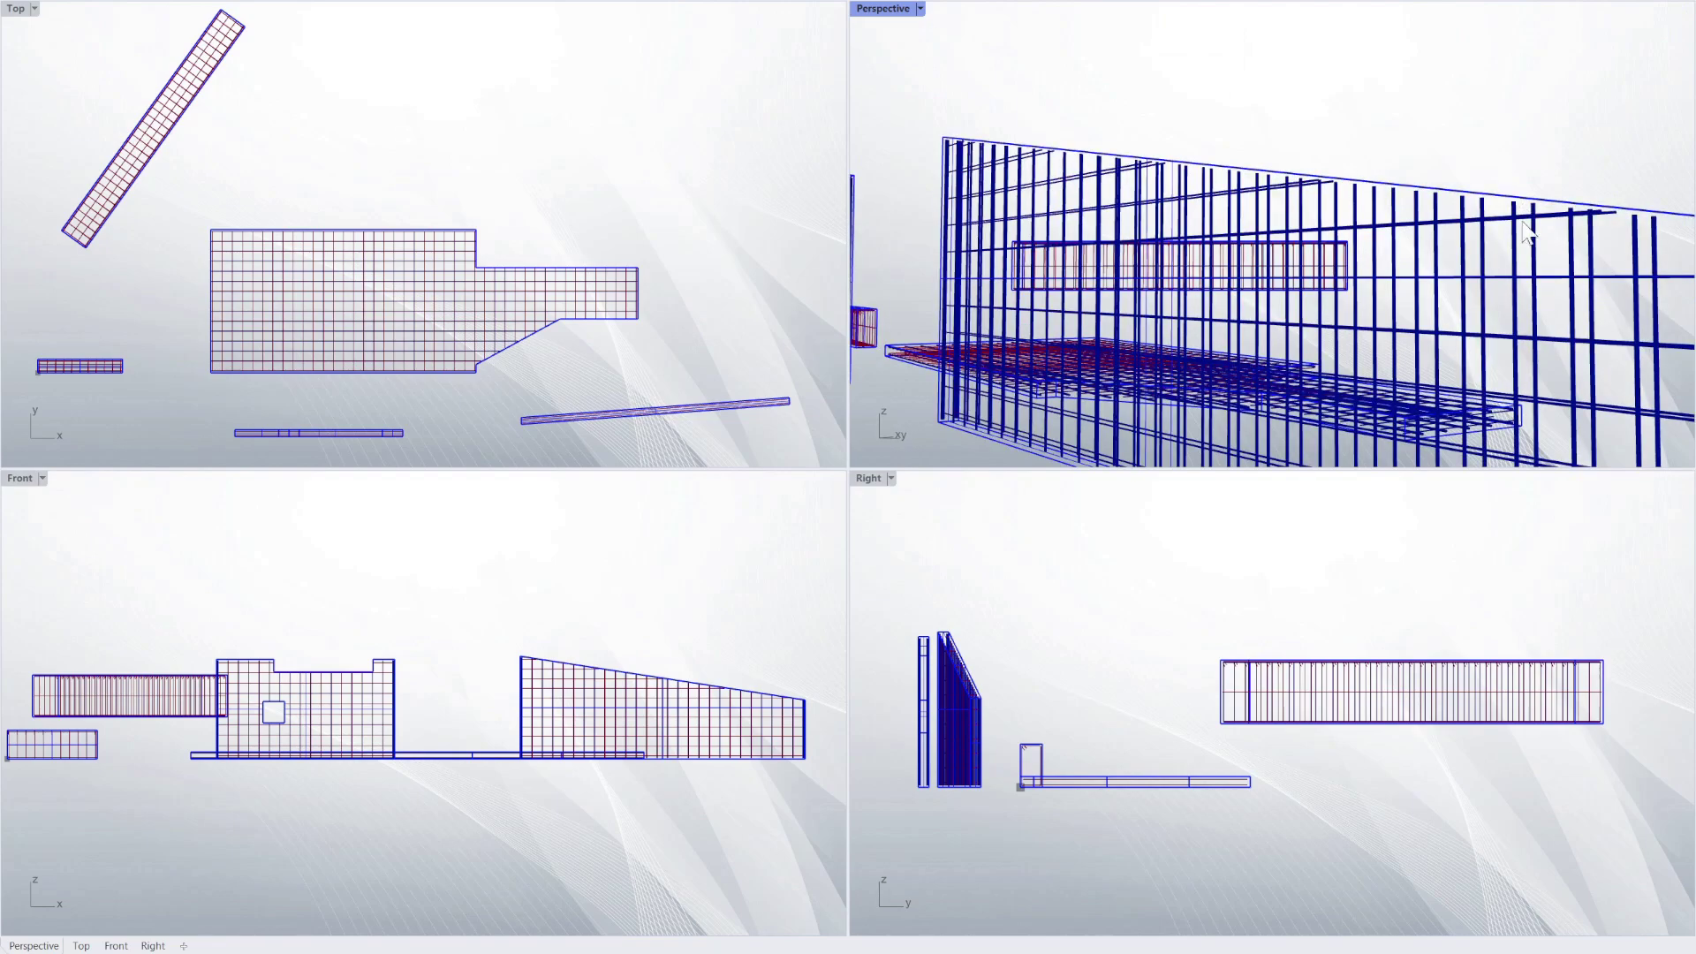
{"action": "right_click_drag", "start_coordinate": [1521, 217], "coordinate": [1322, 226]}
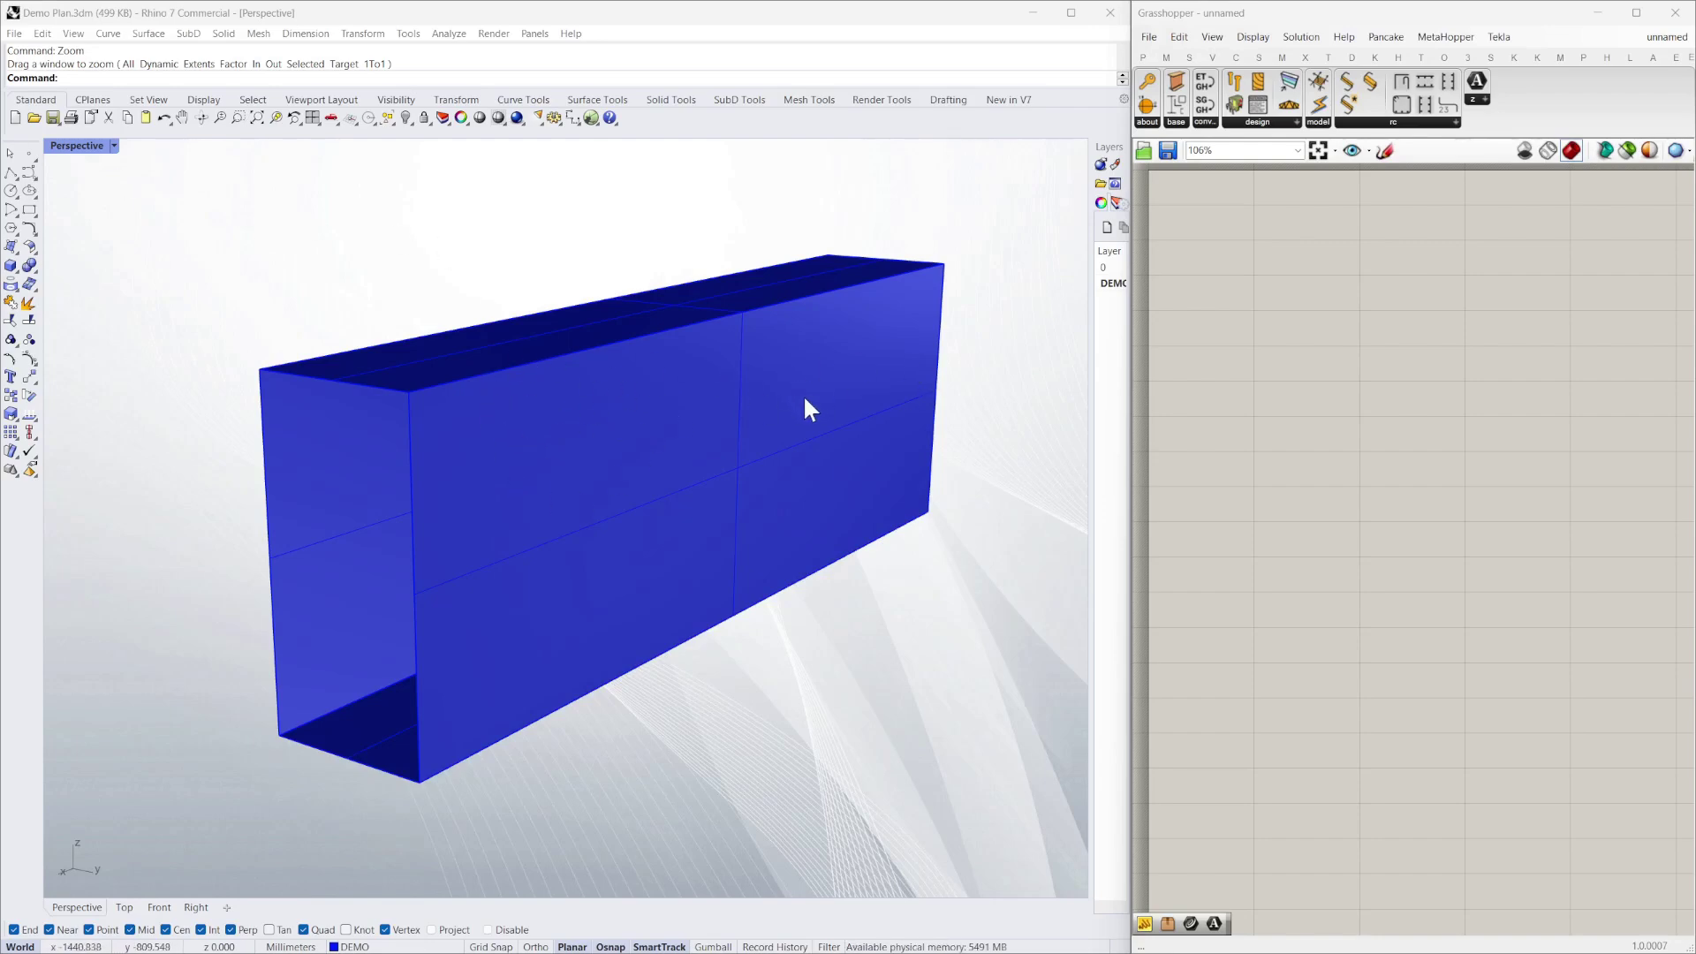
Set the Perspective viewport's display mode to Wireframe
{"action": "mouse_move", "coordinate": [538, 337]}
{"action": "right_mouse_down"}
{"action": "mouse_move", "coordinate": [533, 322]}
{"action": "mouse_move", "coordinate": [557, 352]}
{"action": "mouse_move", "coordinate": [549, 336]}
{"action": "mouse_move", "coordinate": [591, 326]}
{"action": "mouse_move", "coordinate": [533, 348]}
{"action": "mouse_move", "coordinate": [640, 310]}
{"action": "mouse_move", "coordinate": [542, 358]}
{"action": "right_mouse_up"}
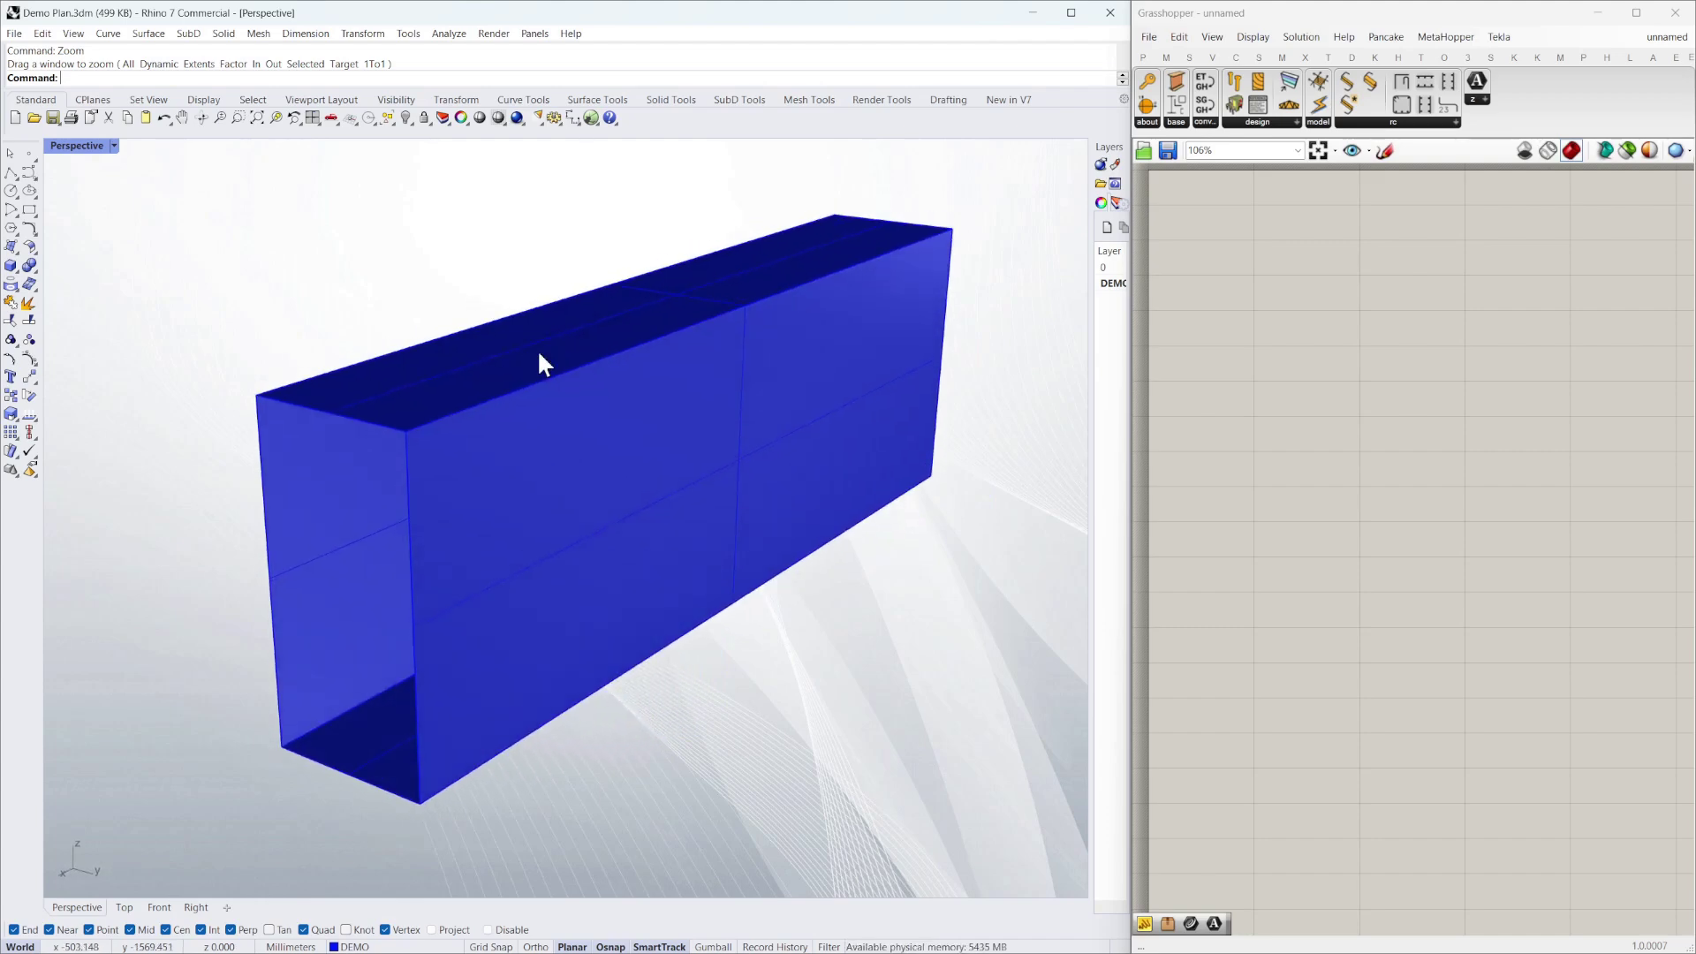
{"action": "left_click", "coordinate": [113, 146]}
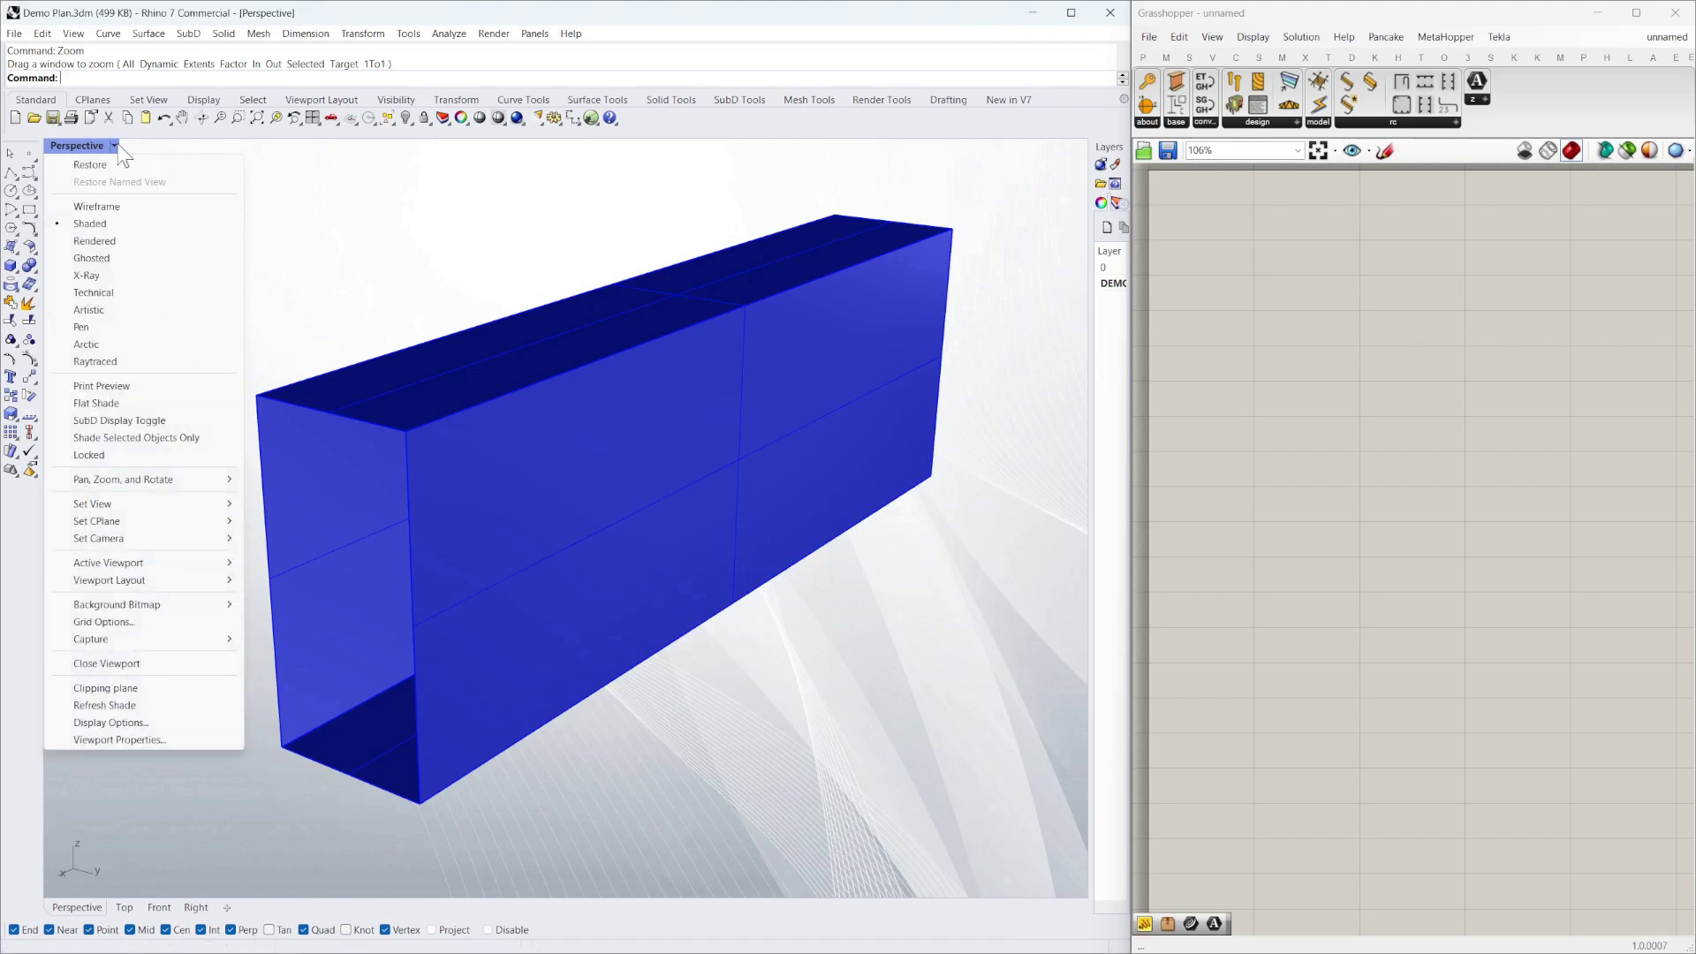
{"action": "left_click", "coordinate": [124, 209]}
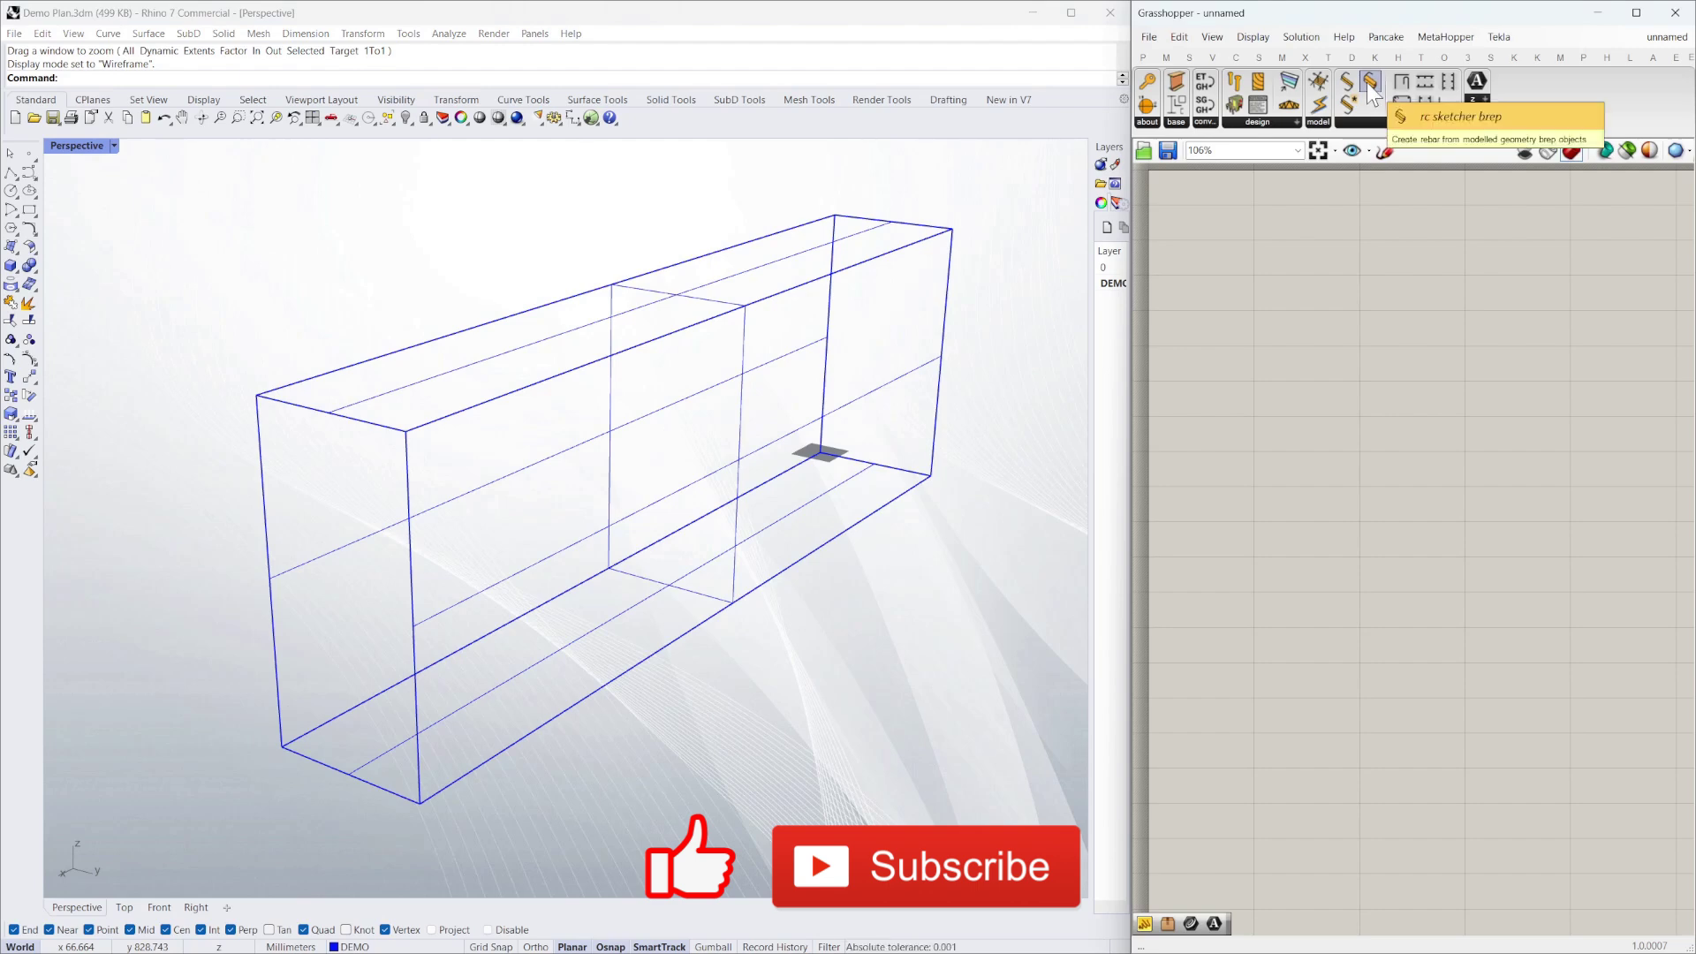
Place an rc sketcher brep component on the Grasshopper canvas and adjust its position
{"action": "left_click_drag", "start_coordinate": [1367, 83], "coordinate": [1404, 511]}
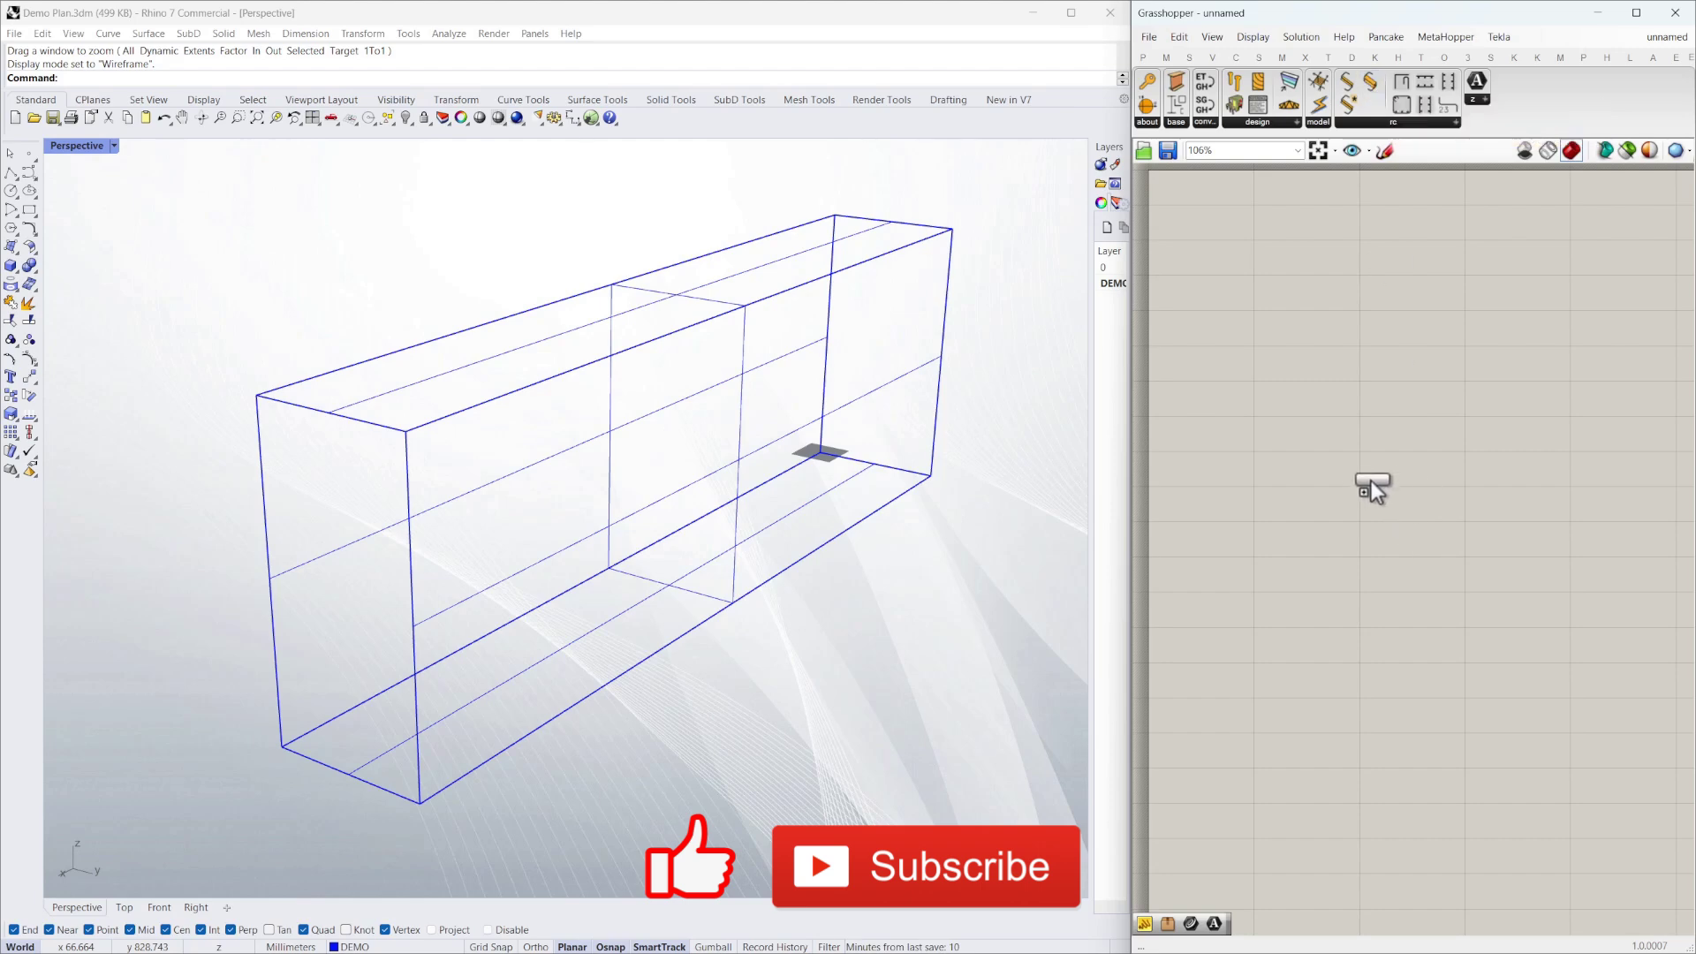
{"action": "mouse_move", "coordinate": [1030, 422]}
{"action": "left_mouse_down"}
{"action": "mouse_move", "coordinate": [776, 454]}
{"action": "mouse_move", "coordinate": [1298, 462]}
{"action": "mouse_move", "coordinate": [1015, 500]}
{"action": "mouse_move", "coordinate": [1422, 479]}
{"action": "mouse_move", "coordinate": [1414, 380]}
{"action": "left_mouse_up"}
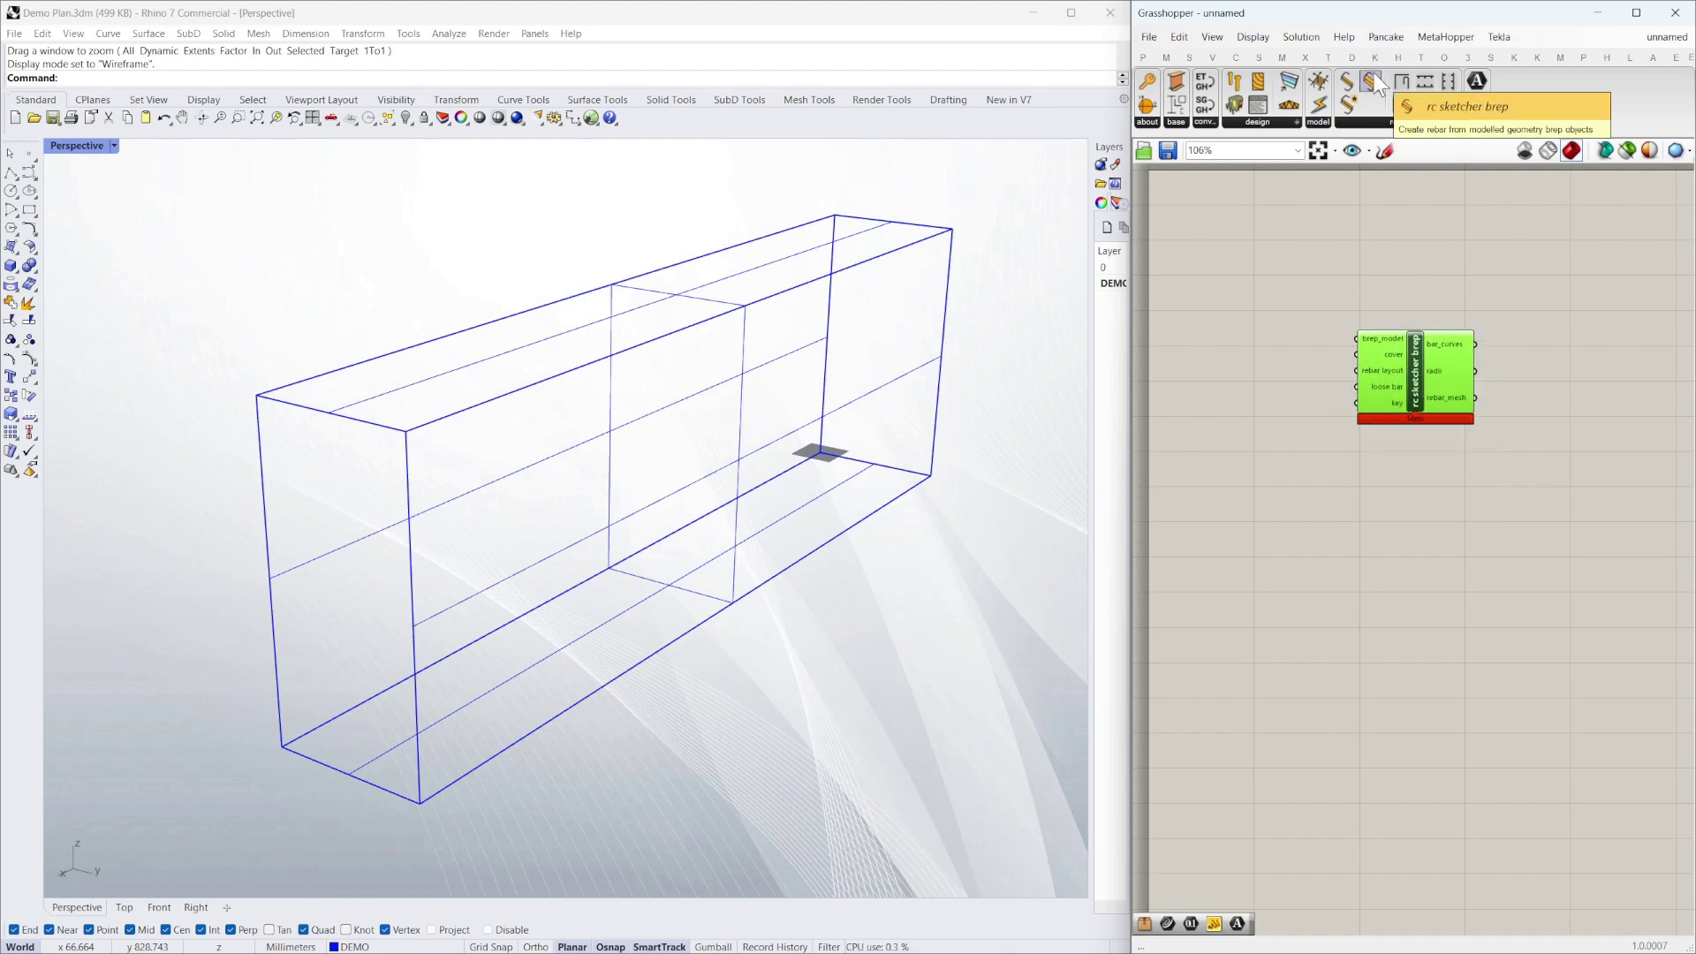
{"action": "left_click_drag", "start_coordinate": [1422, 373], "coordinate": [1414, 394]}
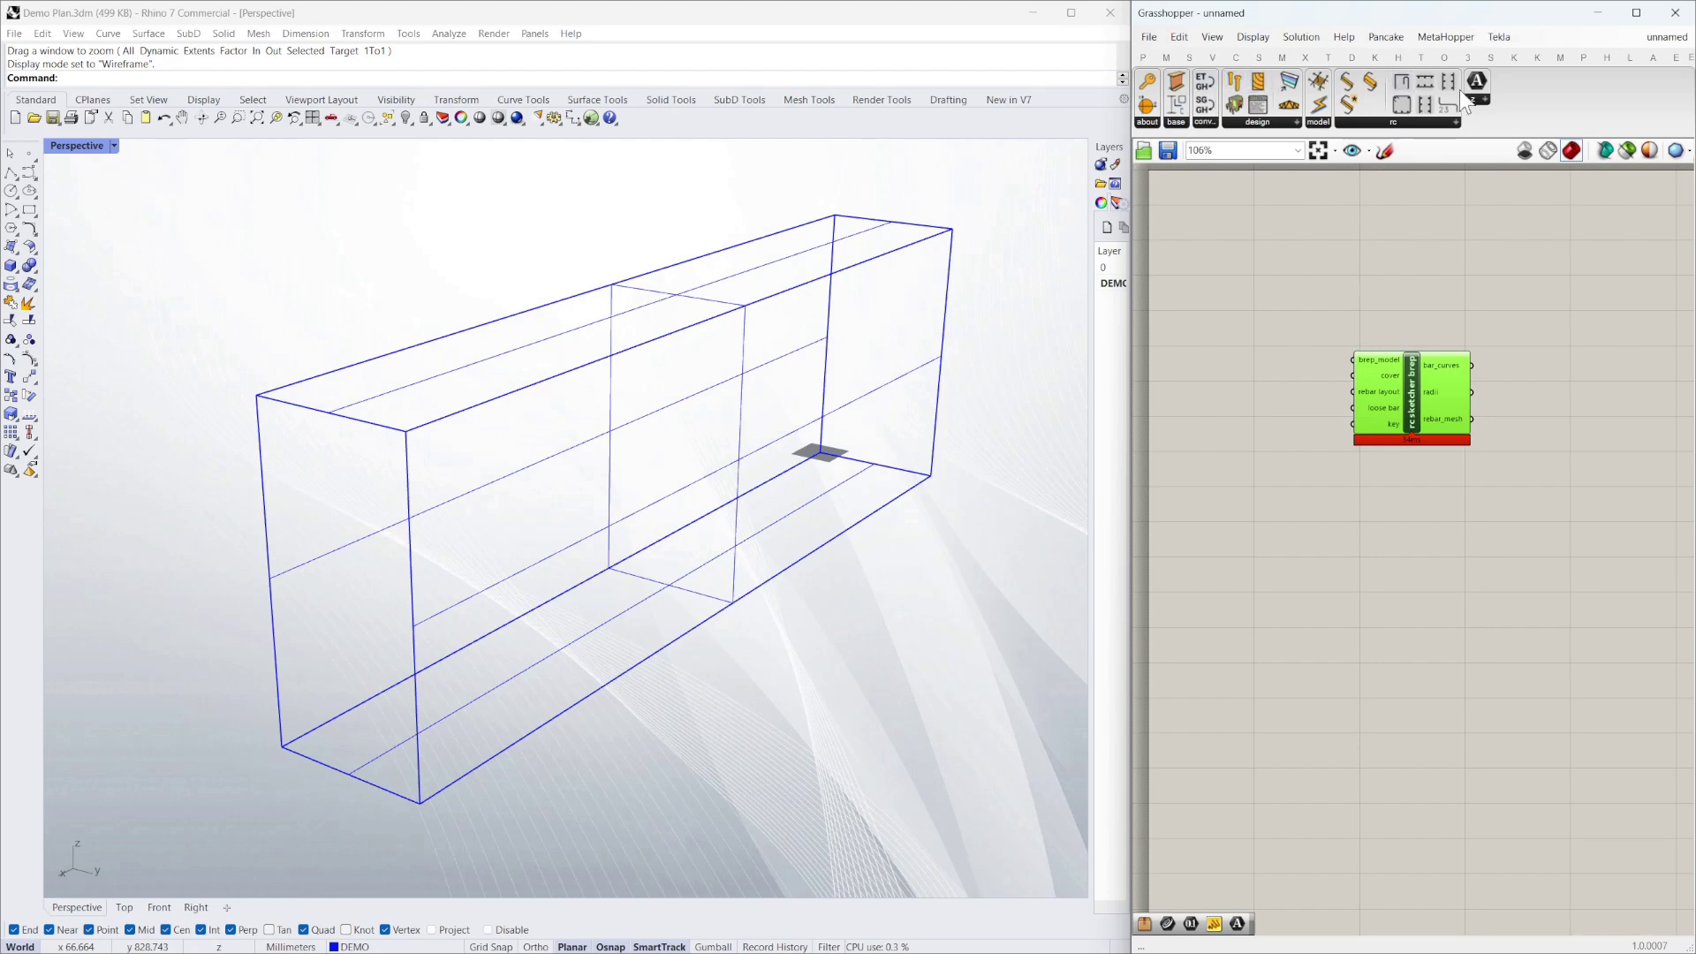
{"action": "left_click_drag", "start_coordinate": [1413, 388], "coordinate": [1423, 394]}
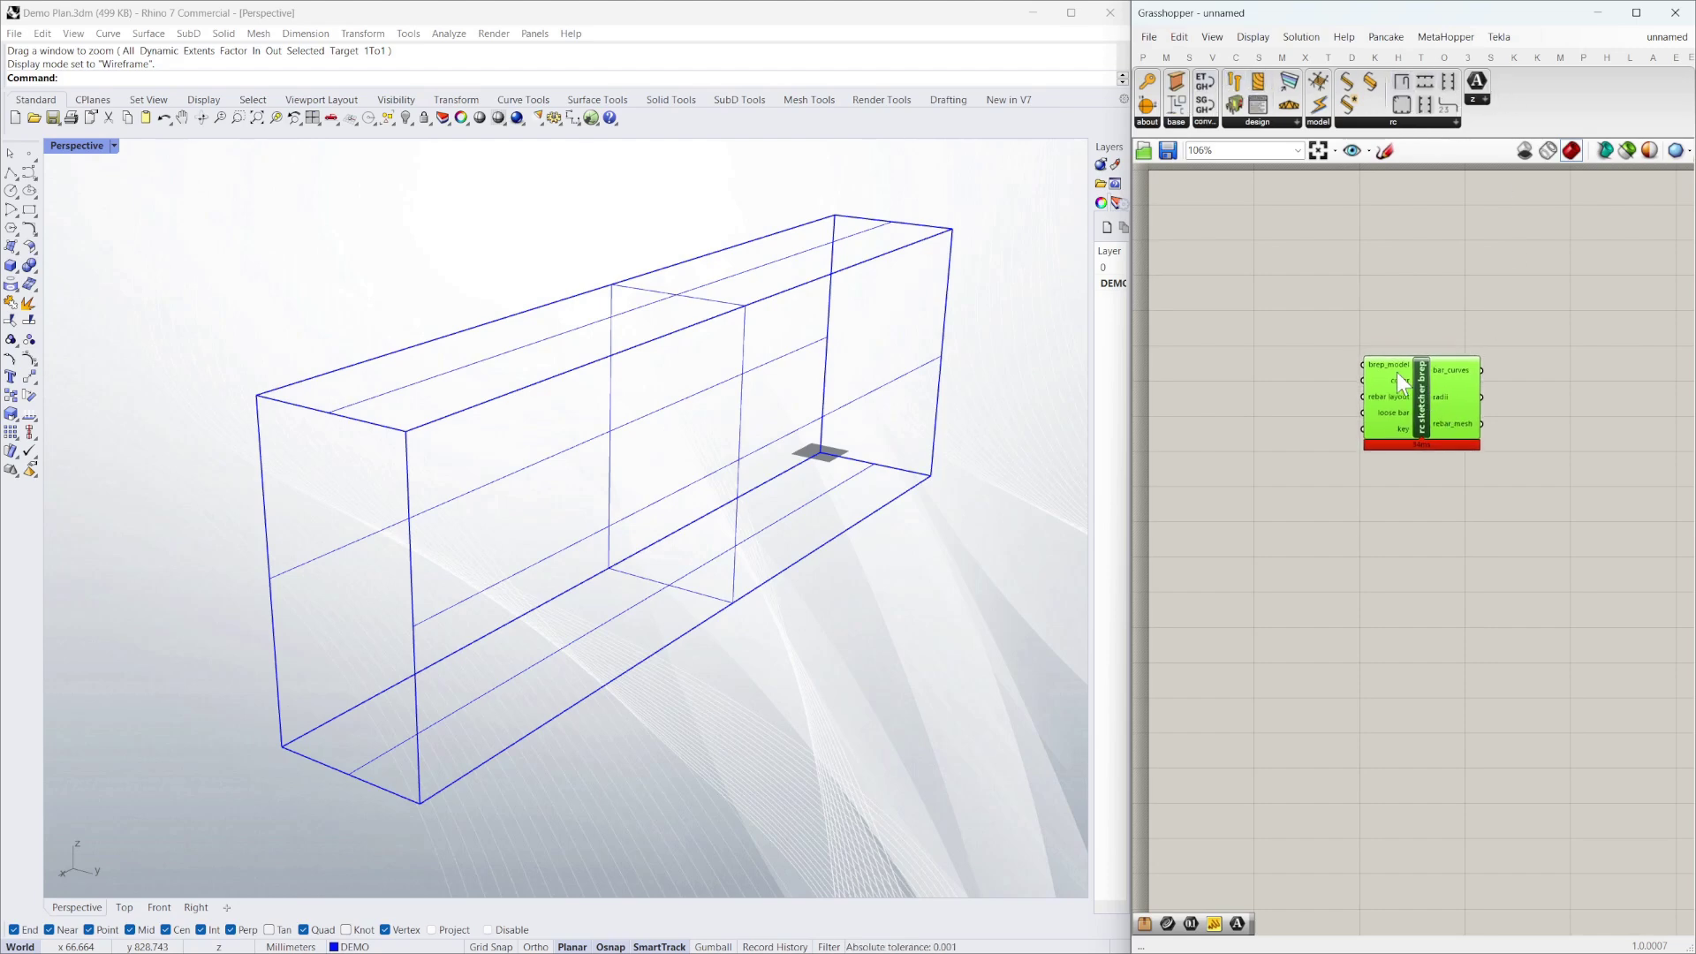
Assign the short beam to the brep_model input of the rc sketcher brep component with Set Multiple Breps
{"action": "left_click", "coordinate": [850, 466]}
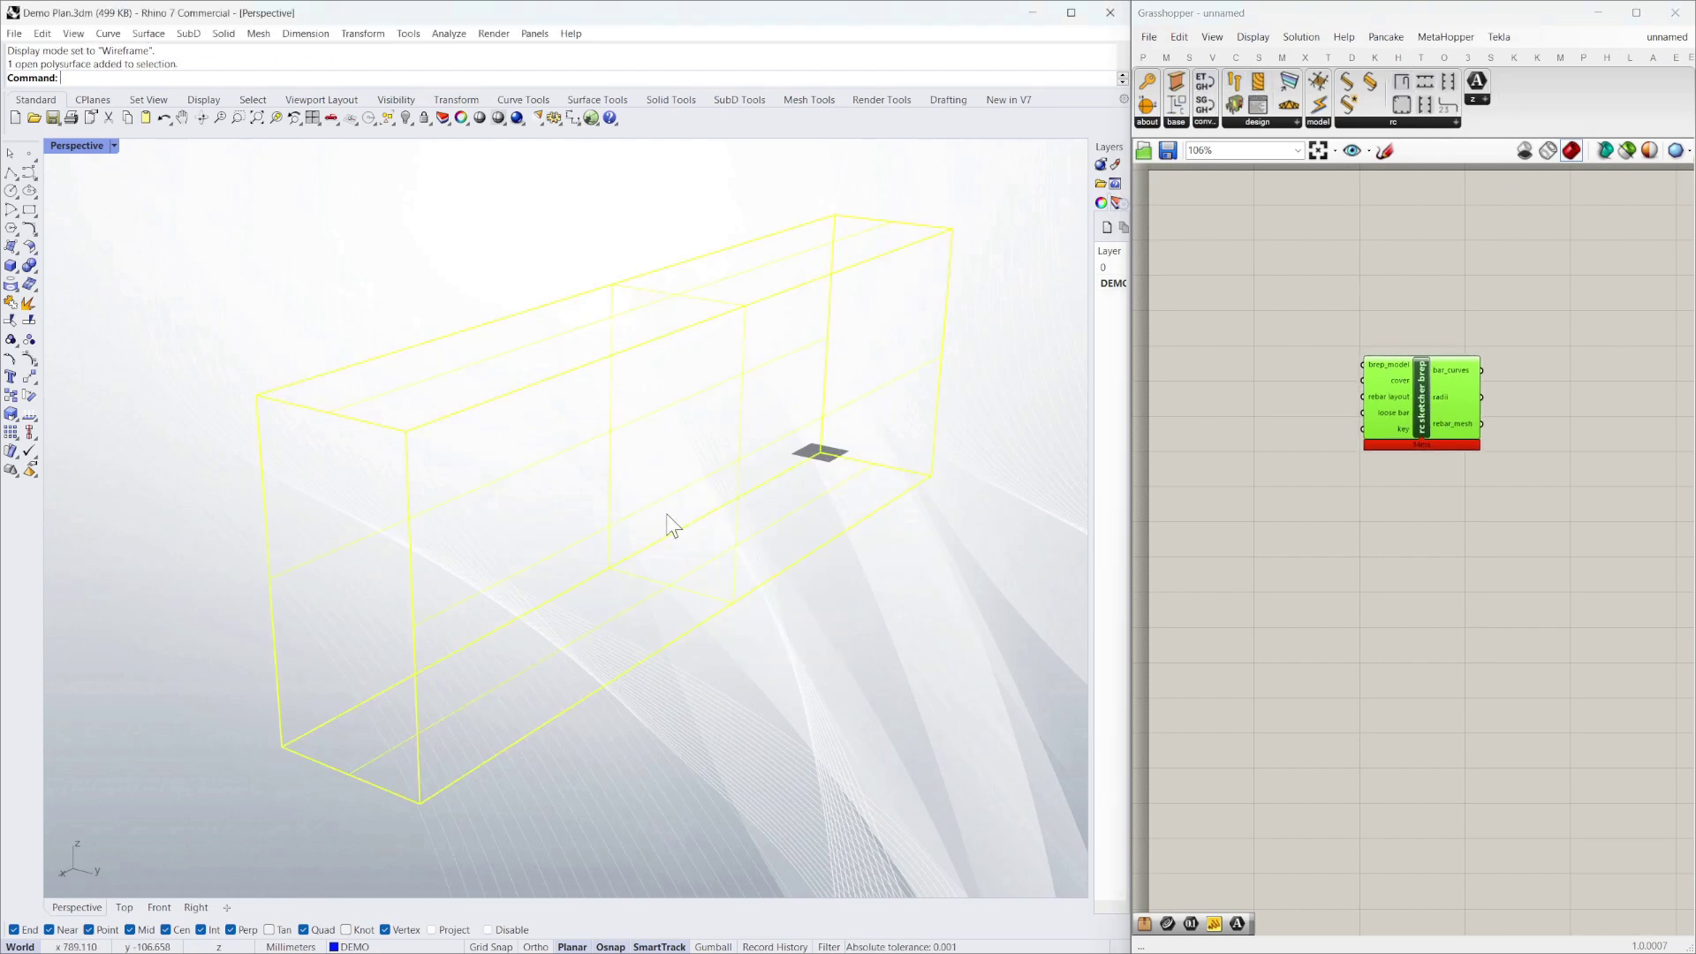
{"action": "right_click", "coordinate": [1401, 365]}
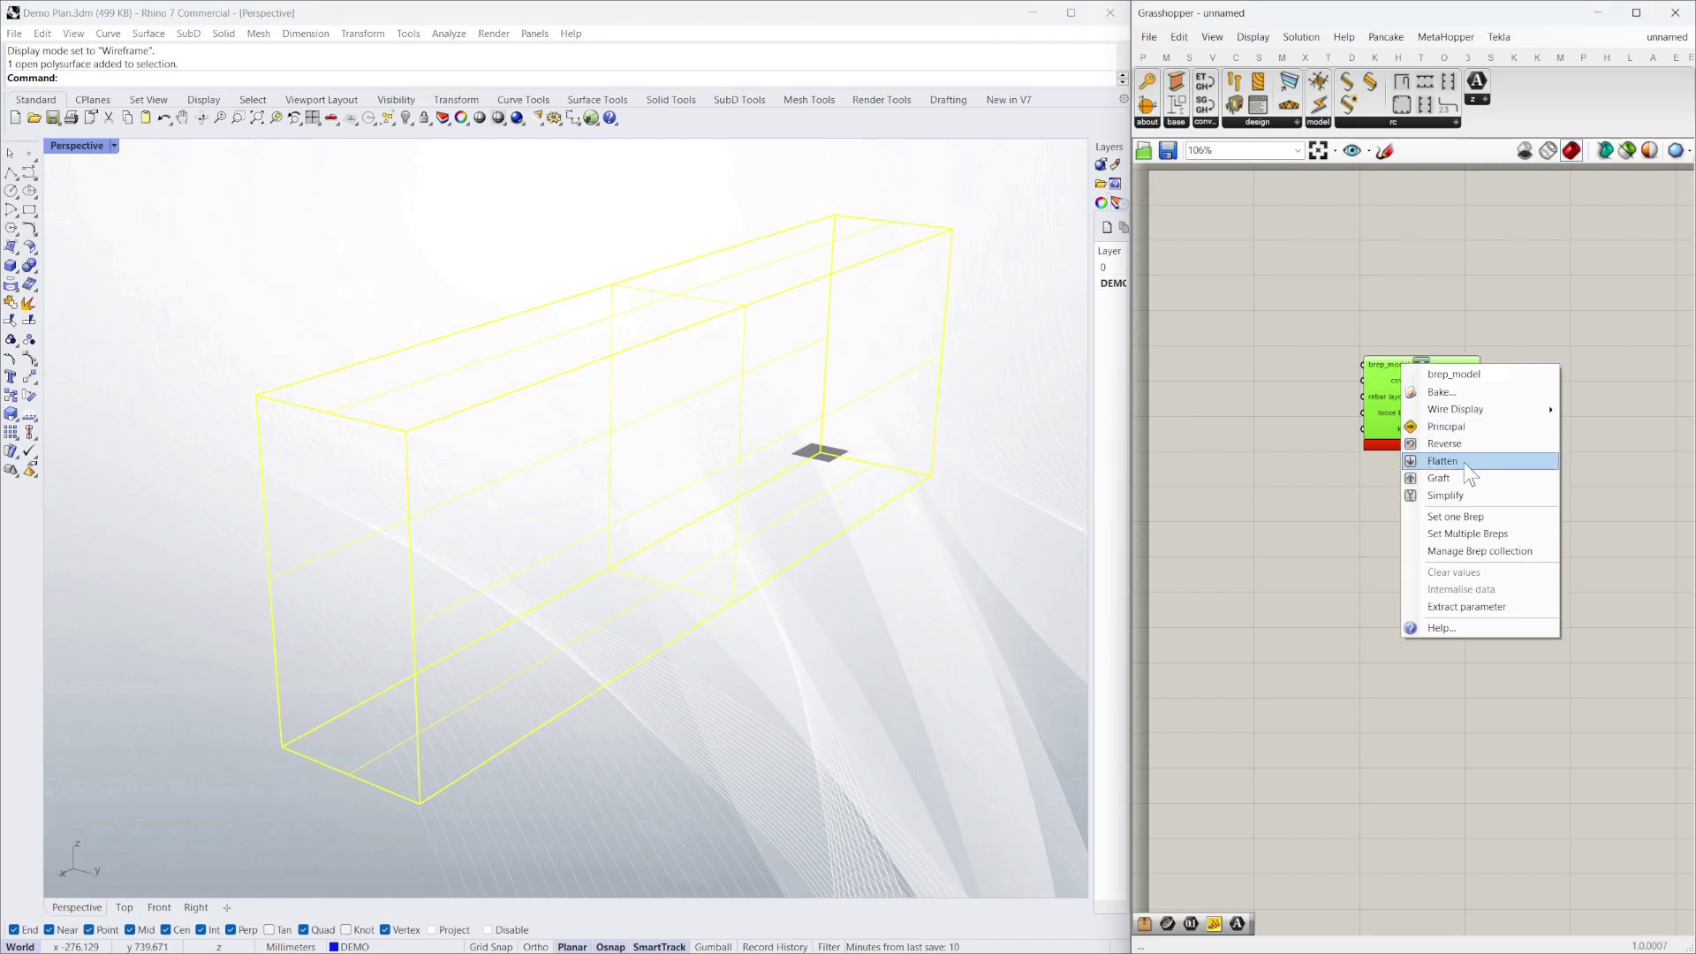
{"action": "left_click", "coordinate": [1476, 535]}
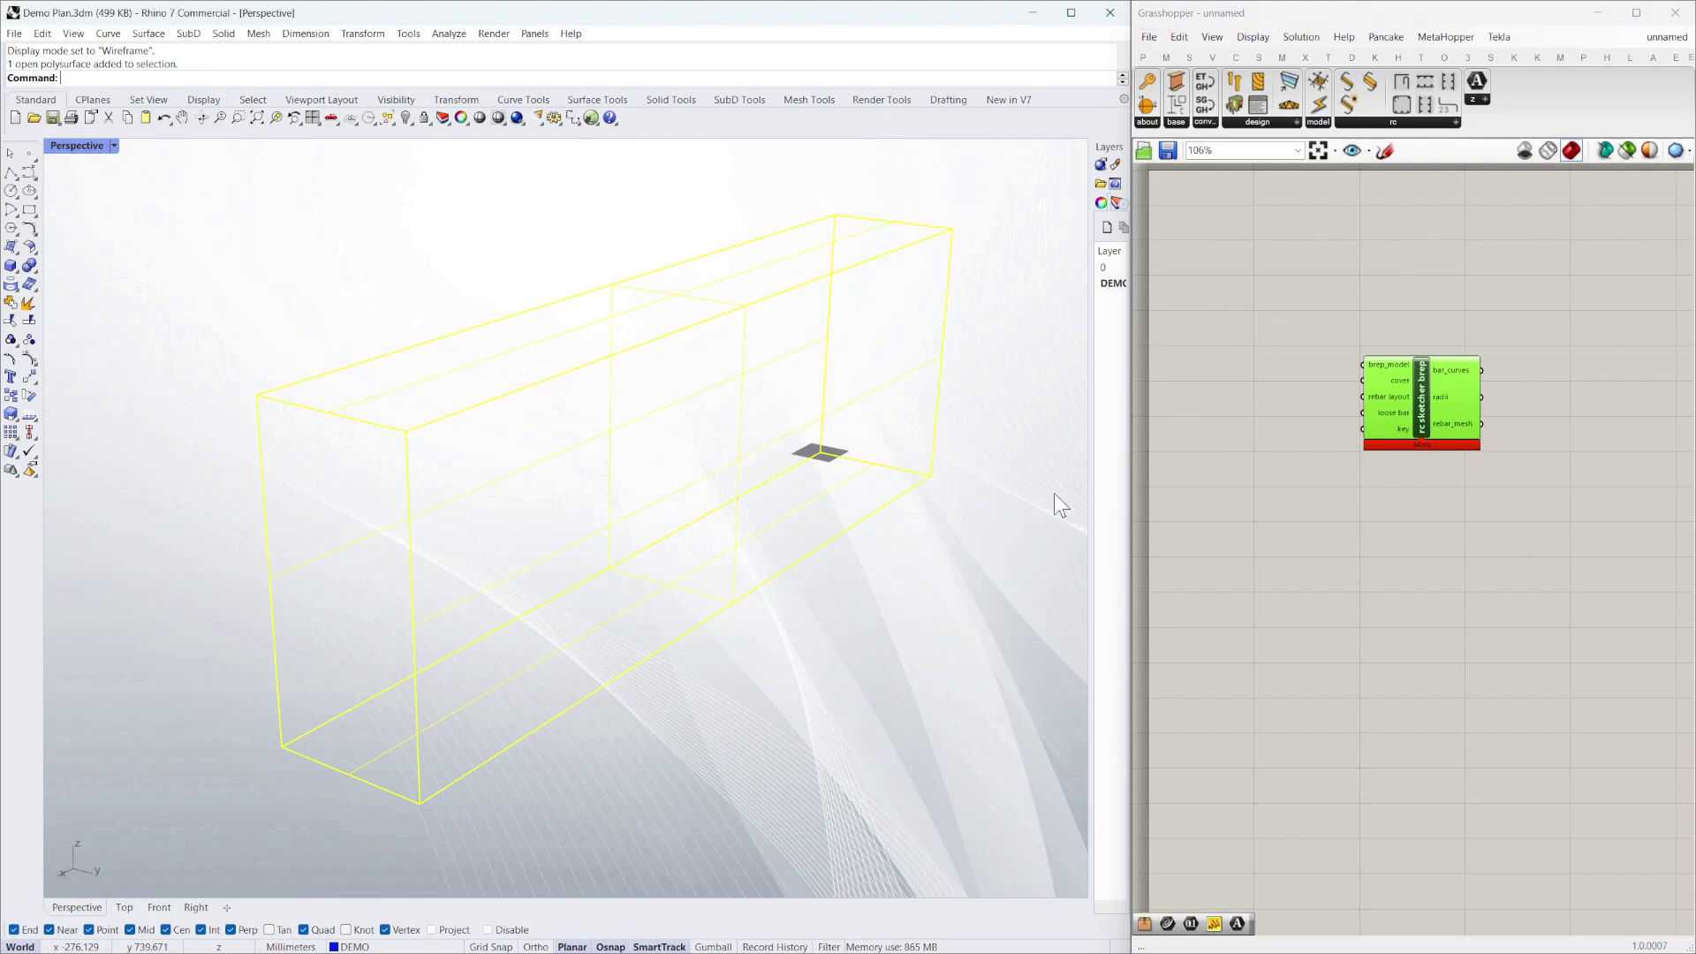
Examine the short beam's rebar cage from several angles and its surroundings, including the longer beam nearby
{"action": "right_click_drag", "start_coordinate": [794, 588], "coordinate": [746, 424]}
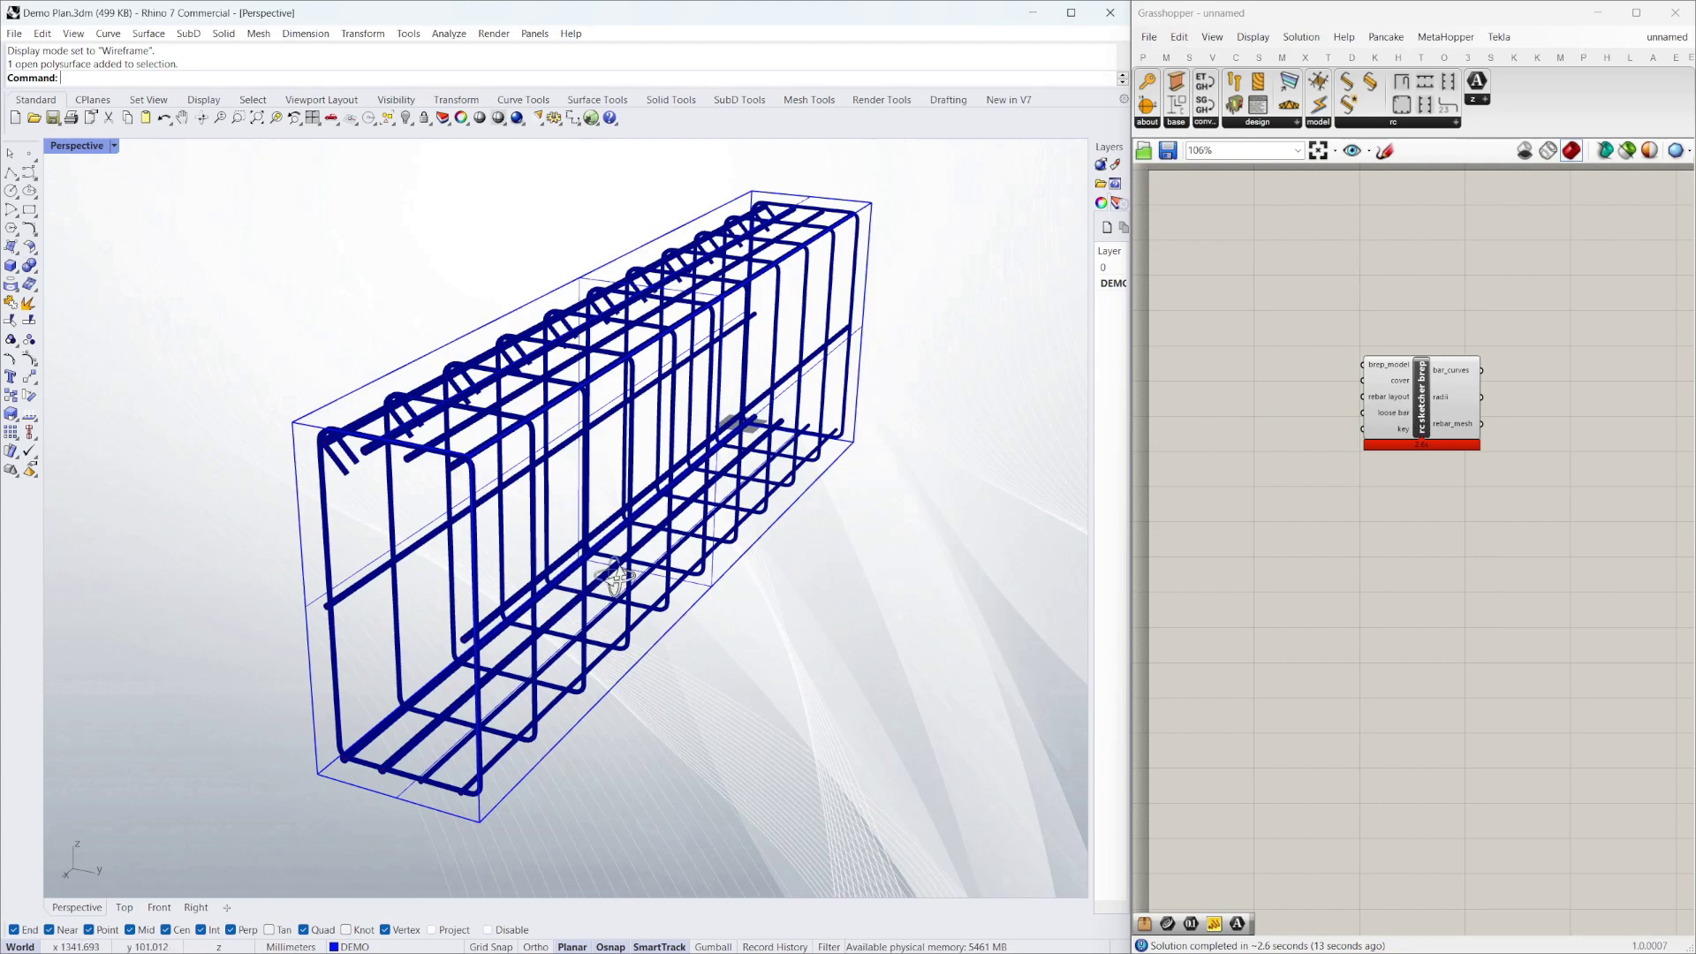
{"action": "mouse_move", "coordinate": [613, 572]}
{"action": "right_mouse_down"}
{"action": "mouse_move", "coordinate": [644, 571]}
{"action": "mouse_move", "coordinate": [597, 557]}
{"action": "right_mouse_up"}
{"action": "right_click_drag", "start_coordinate": [305, 485], "coordinate": [341, 482]}
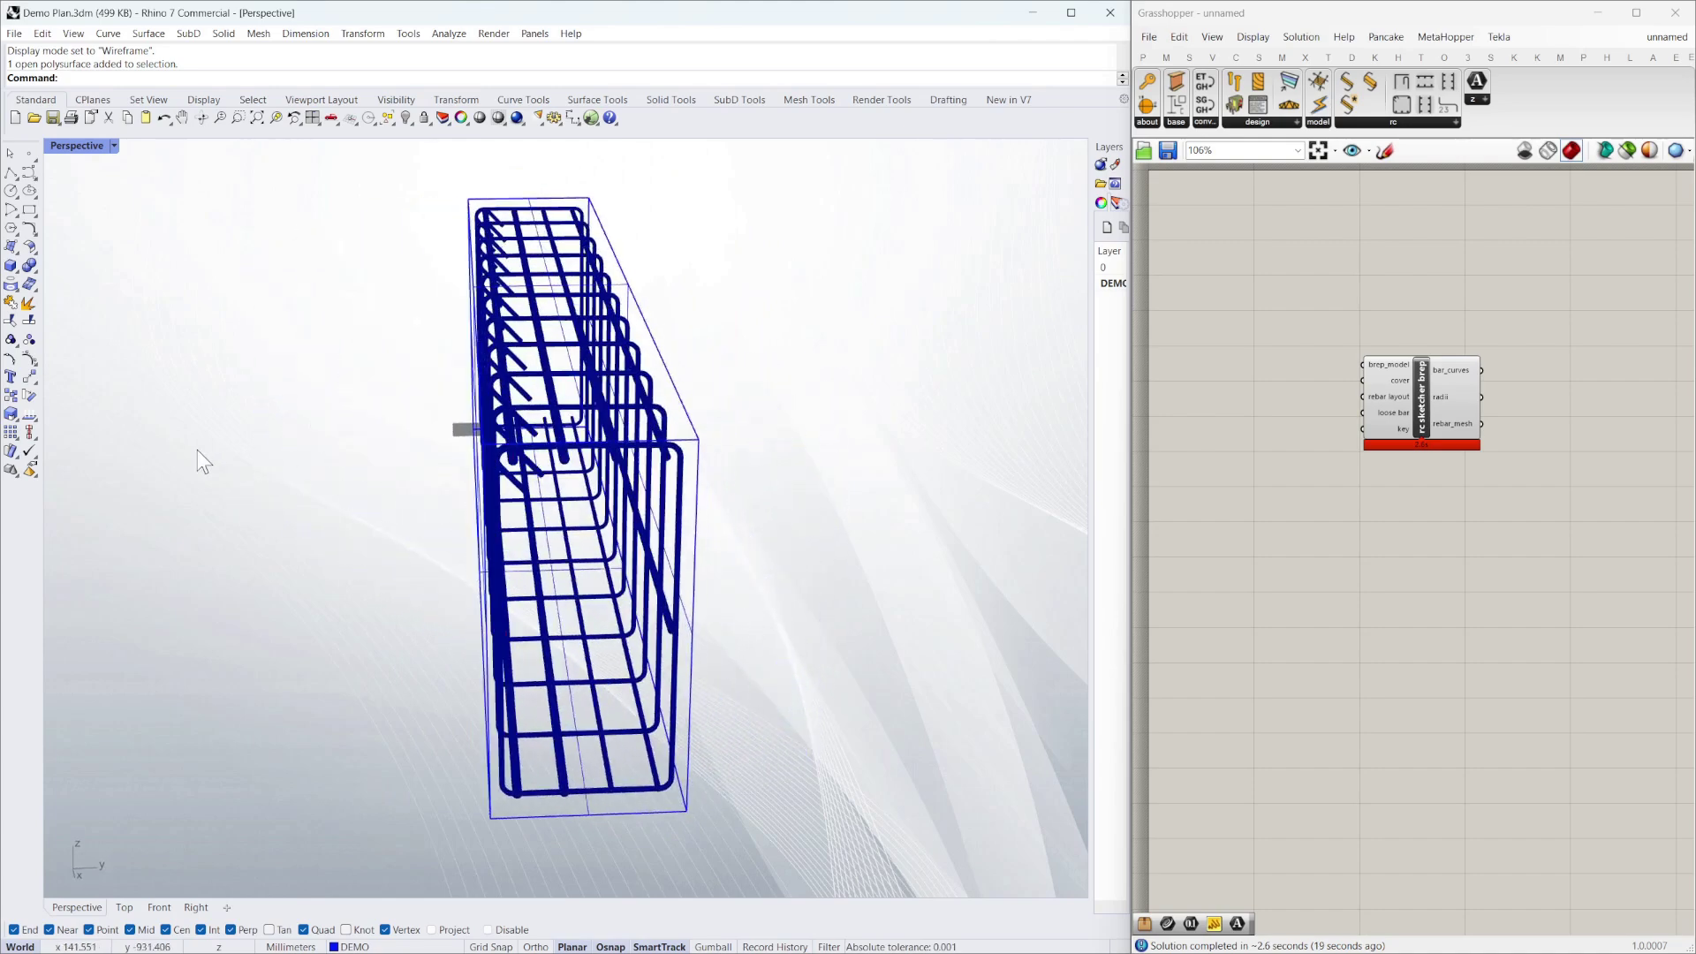
{"action": "scroll", "coordinate": [201, 450], "scroll_direction": "down", "scroll_amount": 8}
{"action": "scroll", "coordinate": [262, 474], "scroll_direction": "down", "scroll_amount": 3}
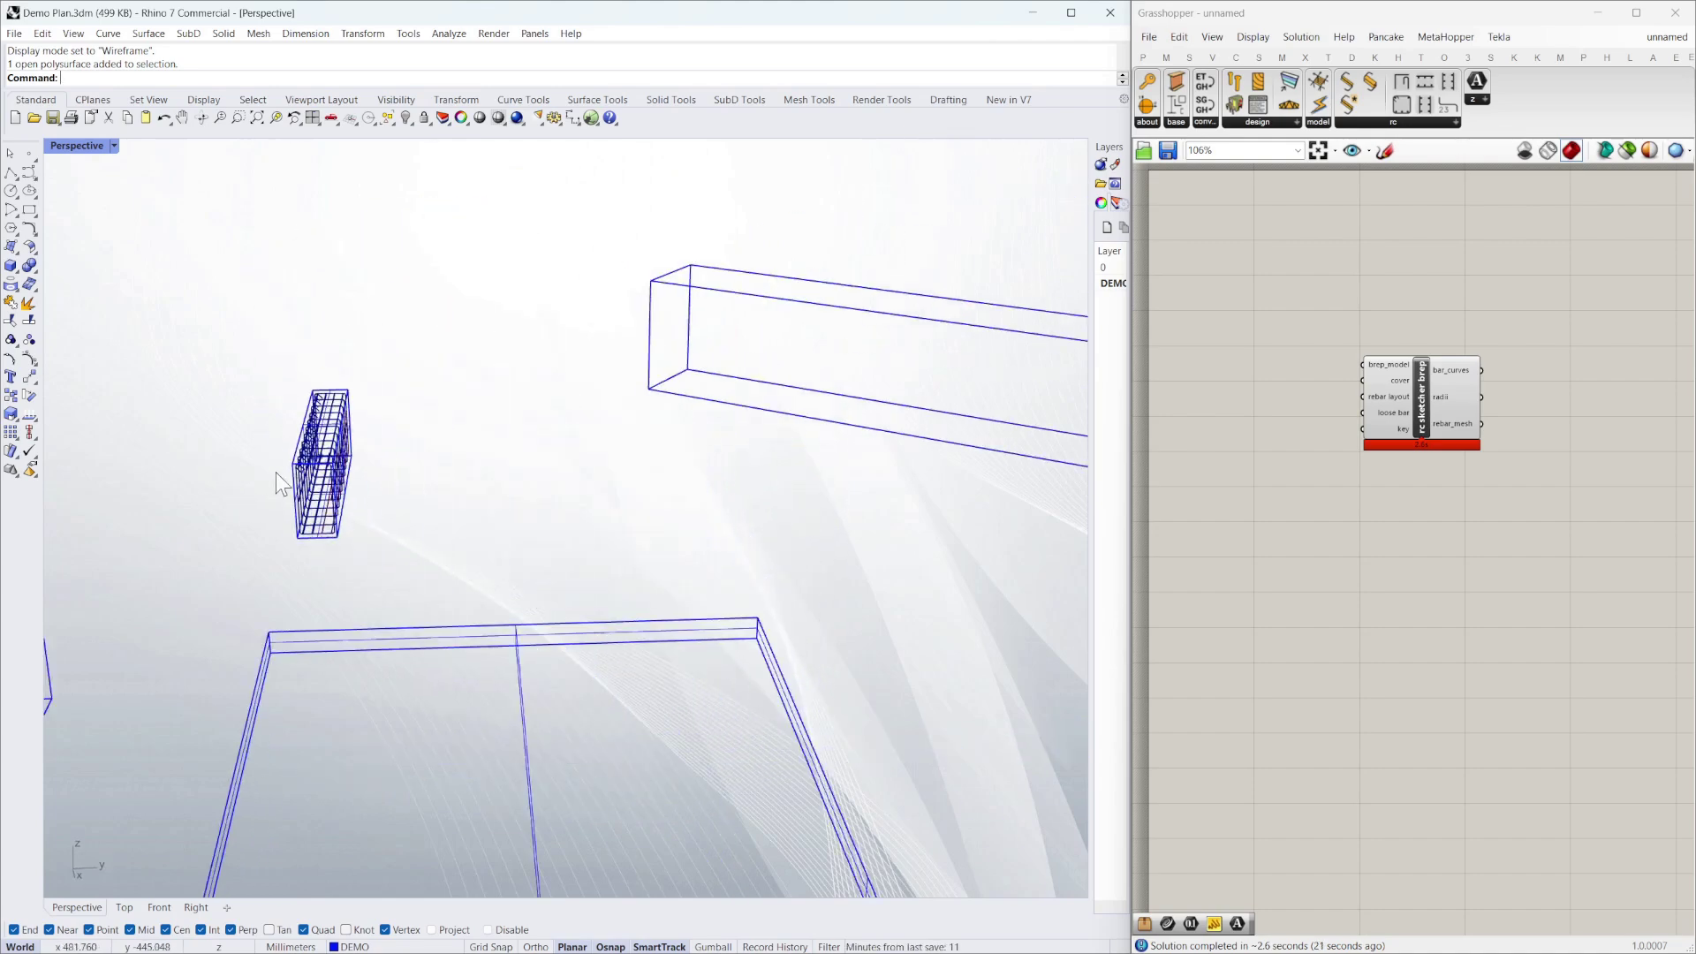
{"action": "right_click_drag", "start_coordinate": [276, 473], "coordinate": [439, 523]}
{"action": "scroll", "coordinate": [426, 417], "scroll_direction": "up", "scroll_amount": 5}
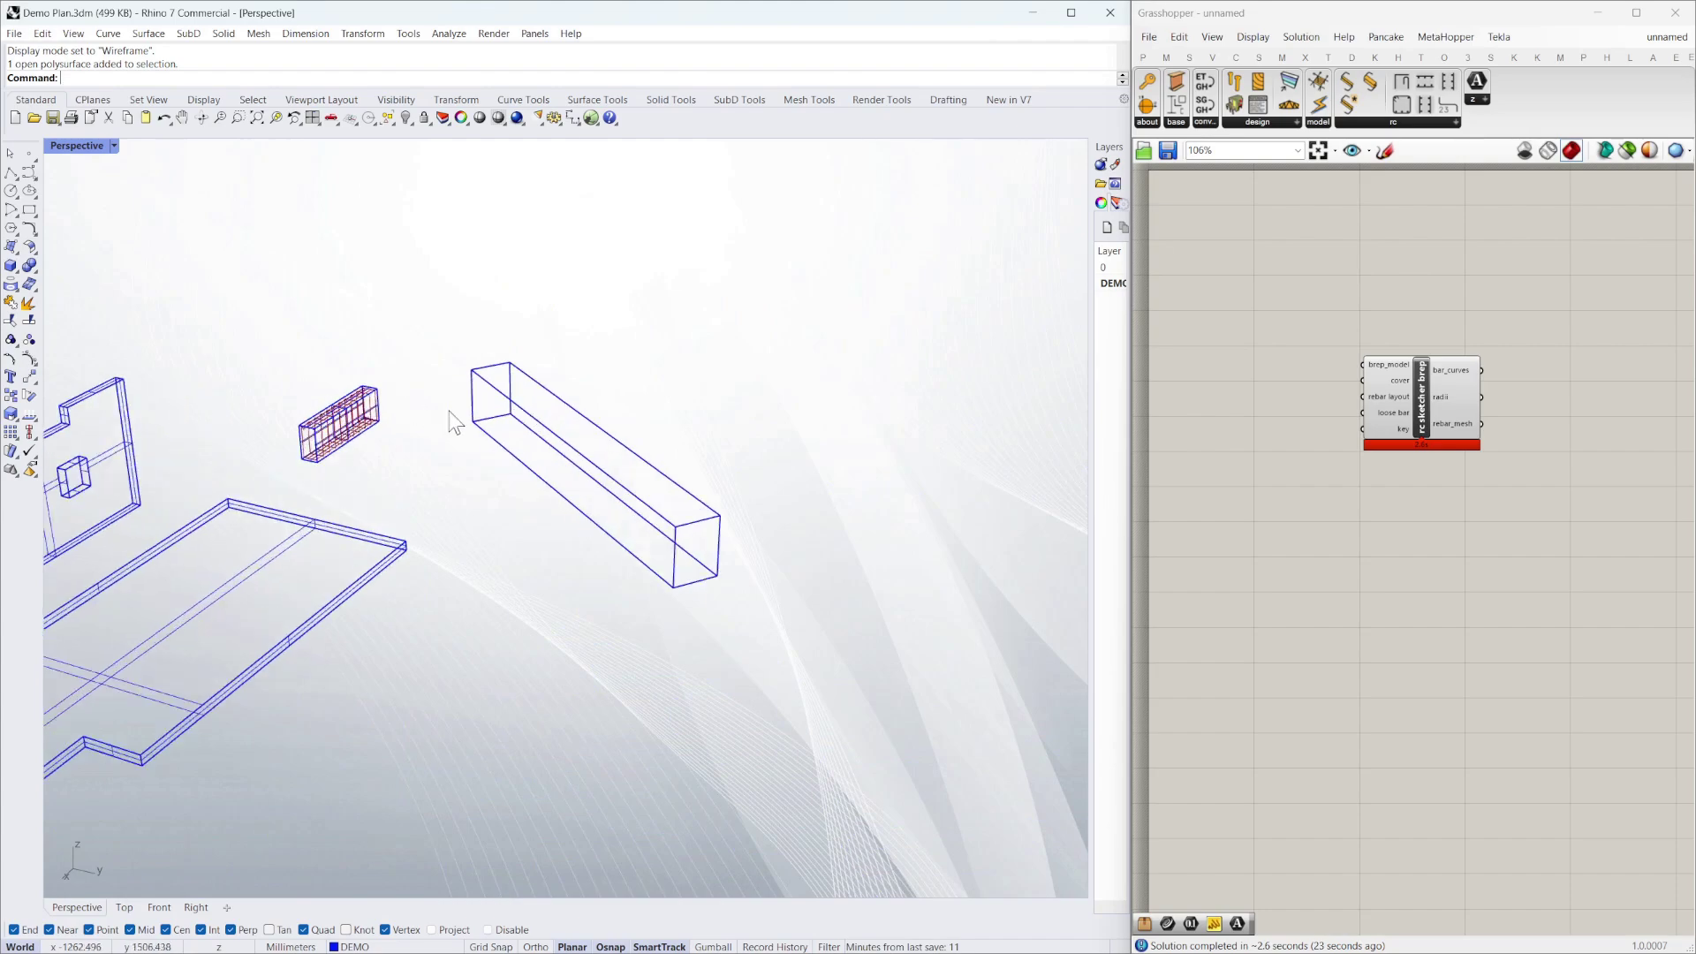
{"action": "right_click_drag", "start_coordinate": [583, 464], "coordinate": [607, 397]}
{"action": "scroll", "coordinate": [347, 387], "scroll_direction": "up", "scroll_amount": 5}
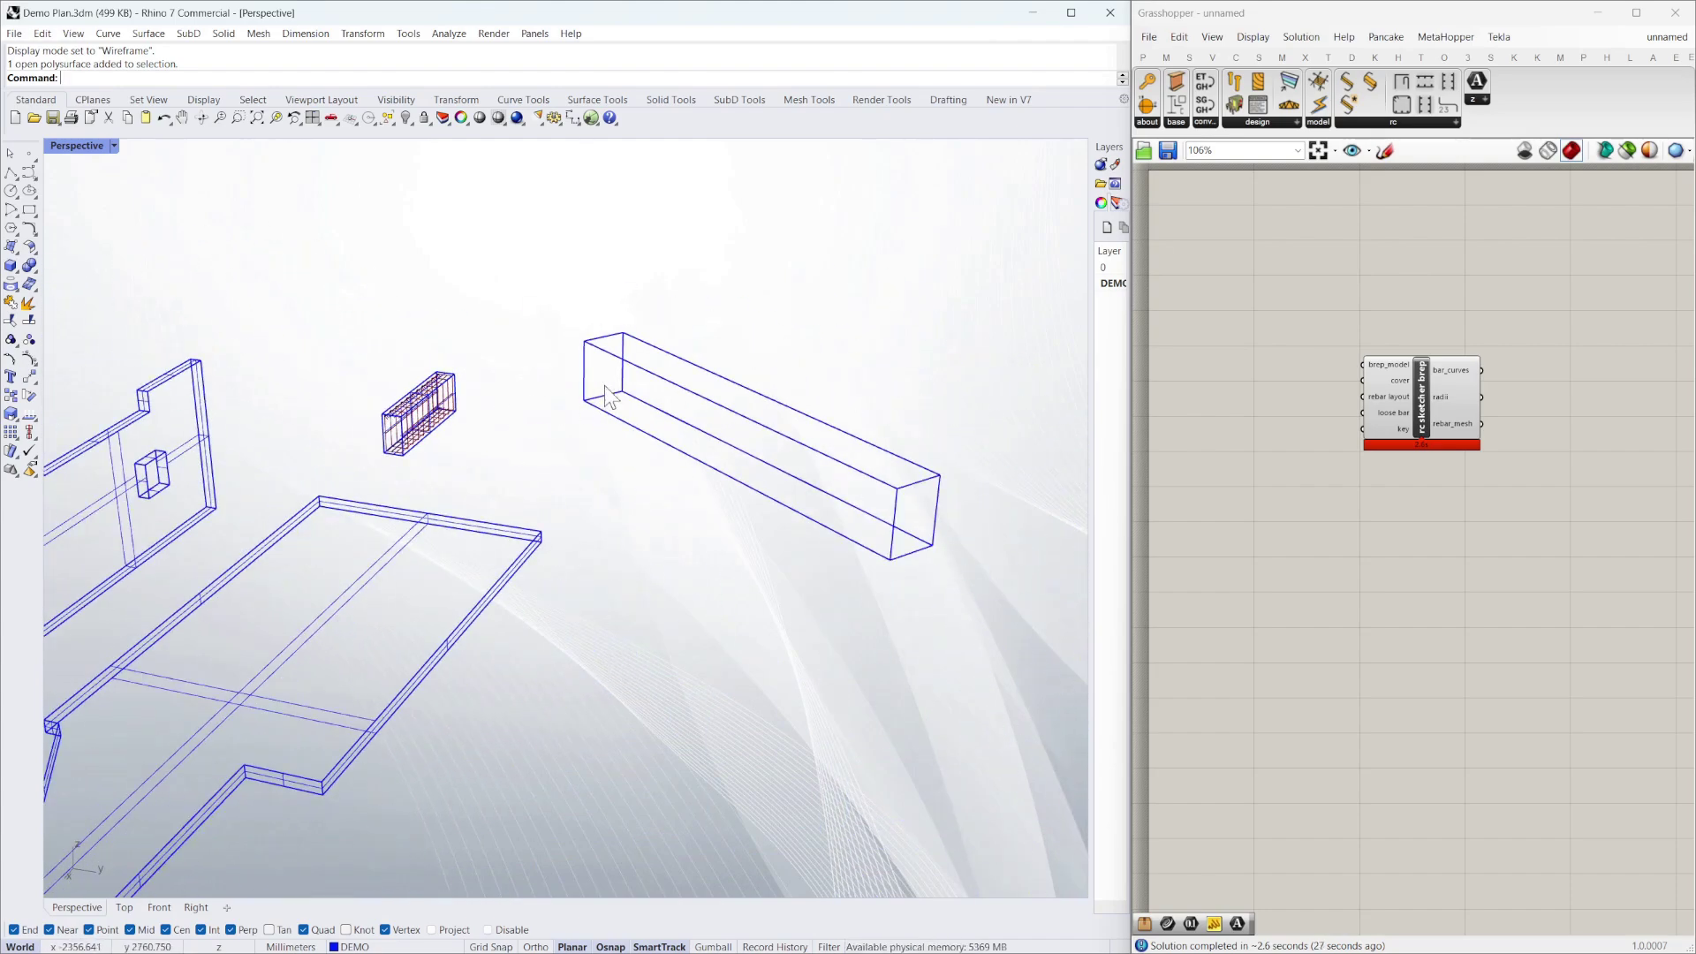
{"action": "left_click", "coordinate": [447, 393]}
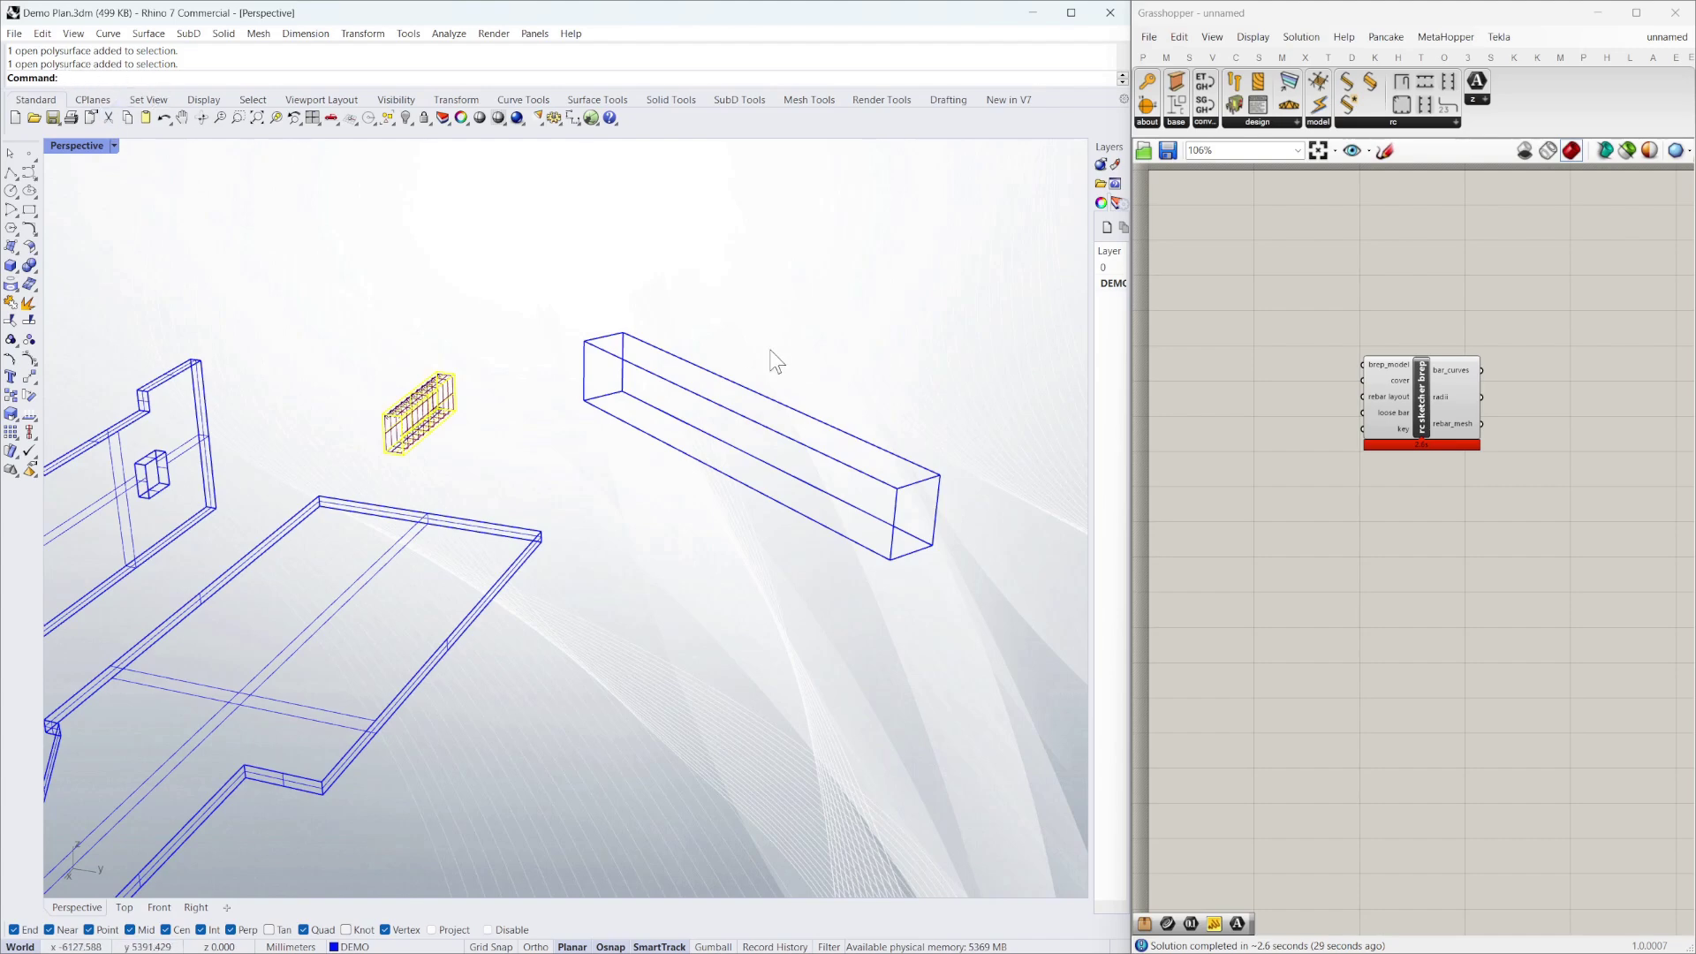
{"action": "left_click", "coordinate": [757, 421]}
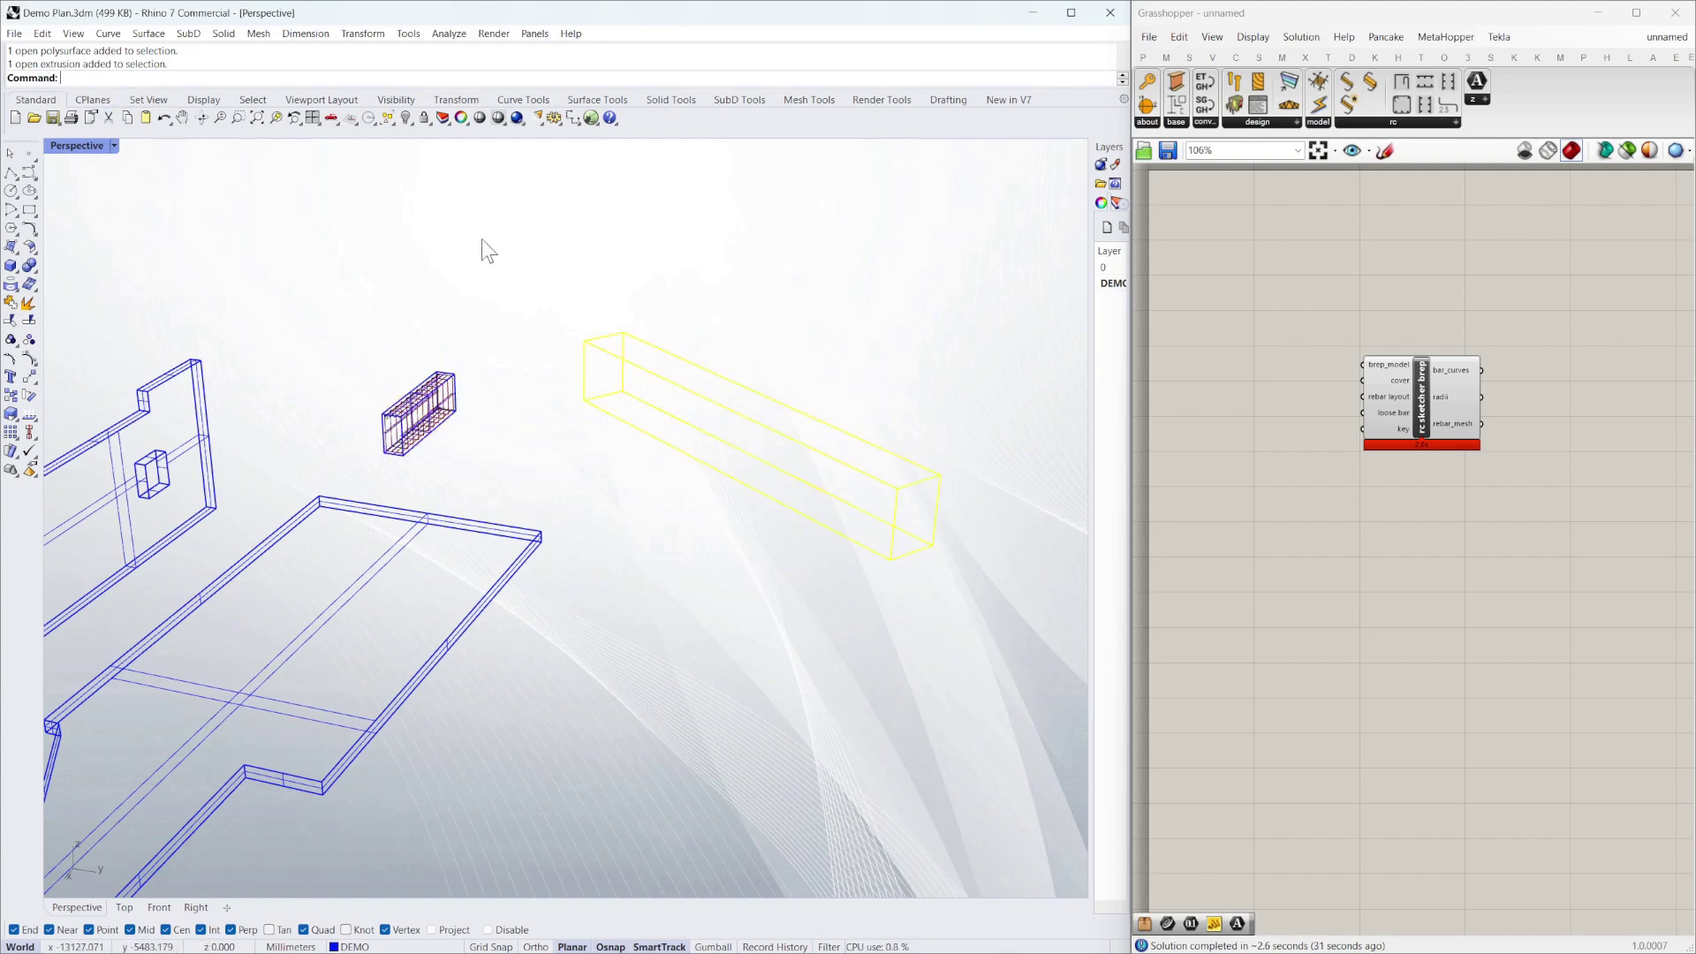
{"action": "right_click_drag", "start_coordinate": [886, 346], "coordinate": [855, 333]}
{"action": "key", "text": "Escape"}
{"action": "scroll", "coordinate": [580, 359], "scroll_direction": "up", "scroll_amount": 4}
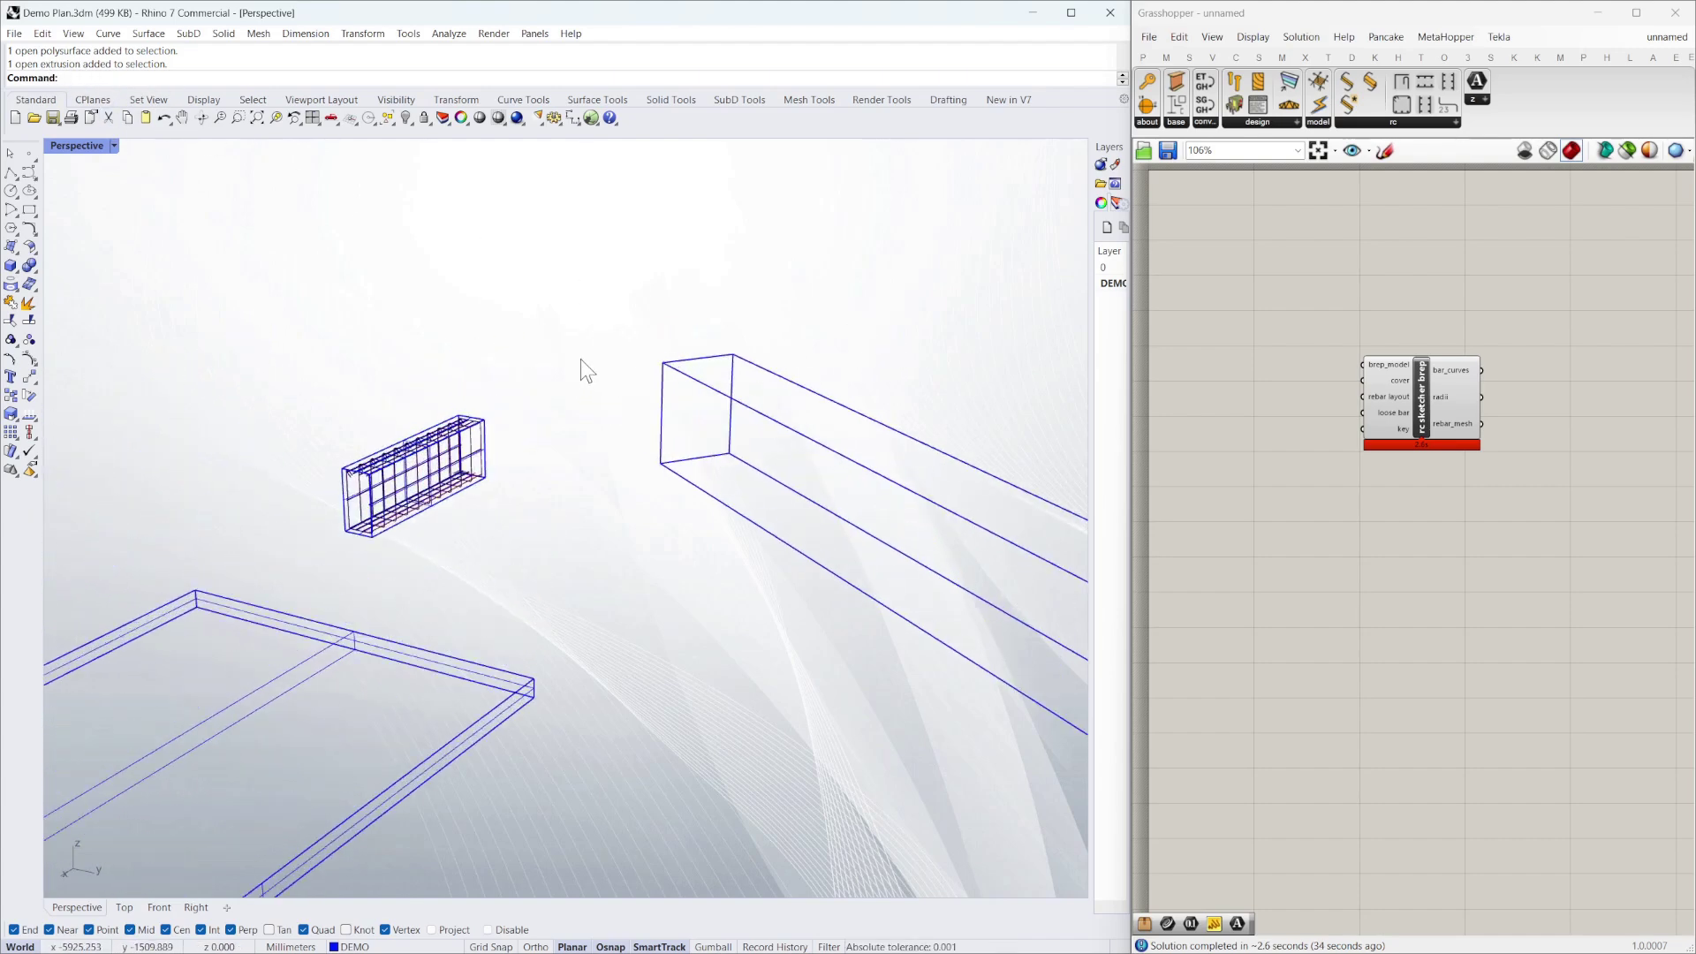
{"action": "right_click_drag", "start_coordinate": [558, 426], "coordinate": [641, 495]}
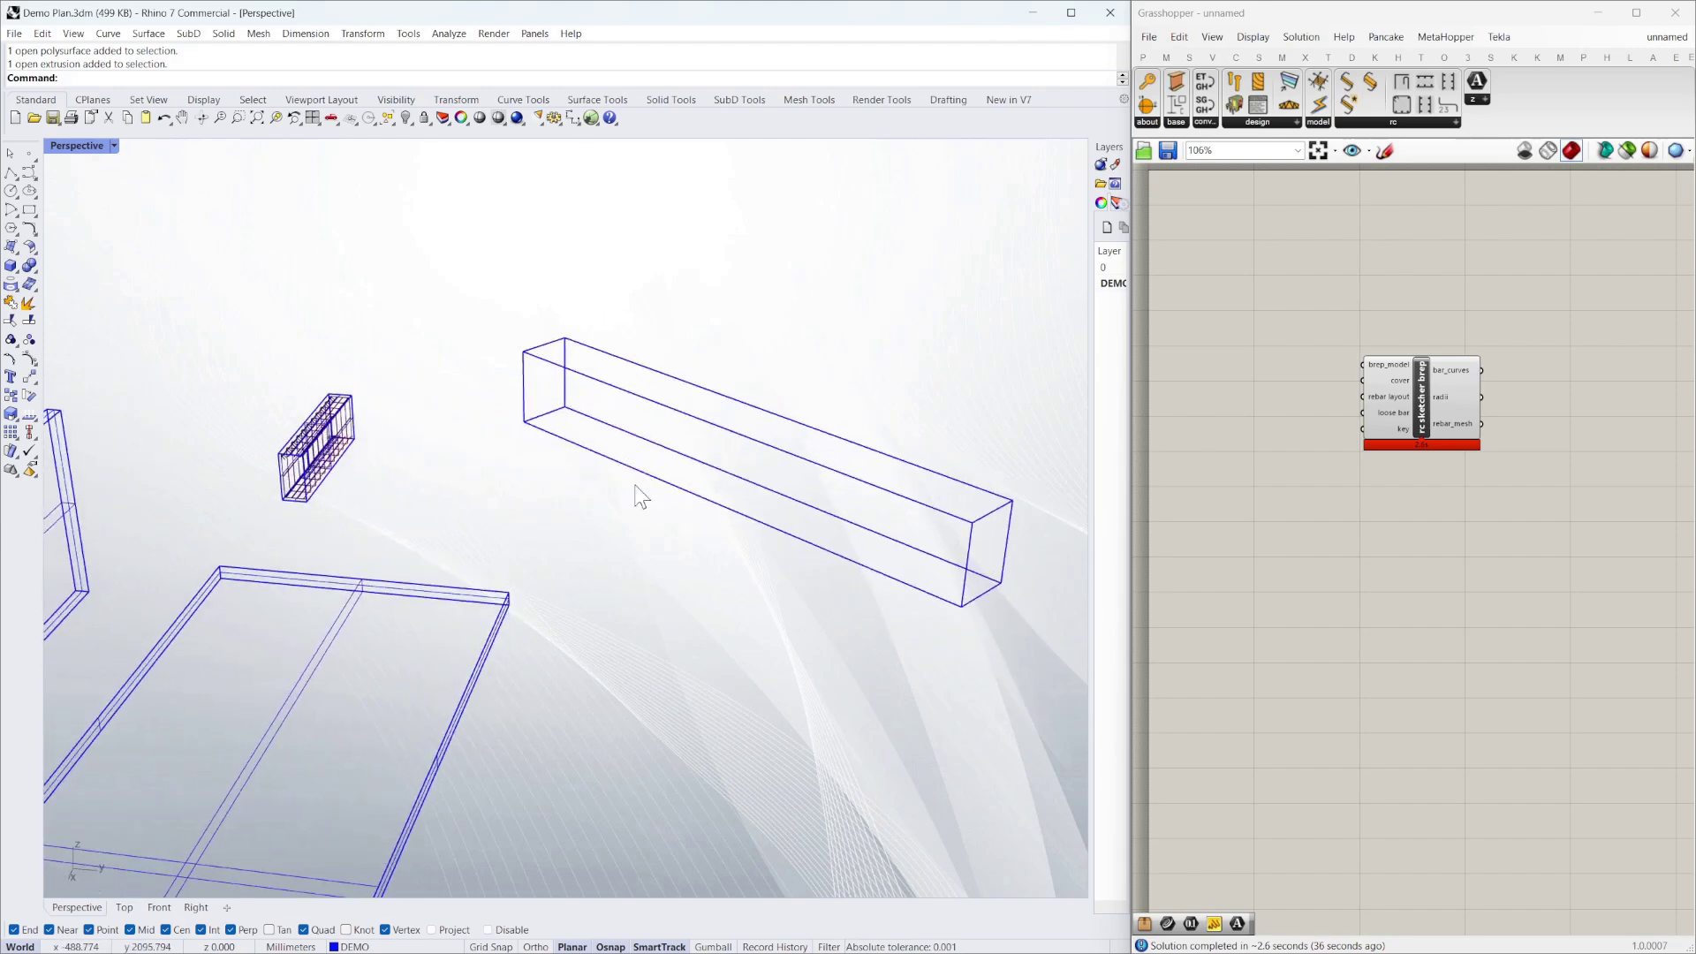
{"action": "left_click_drag", "start_coordinate": [625, 522], "coordinate": [268, 331]}
{"action": "key", "text": "Escape"}
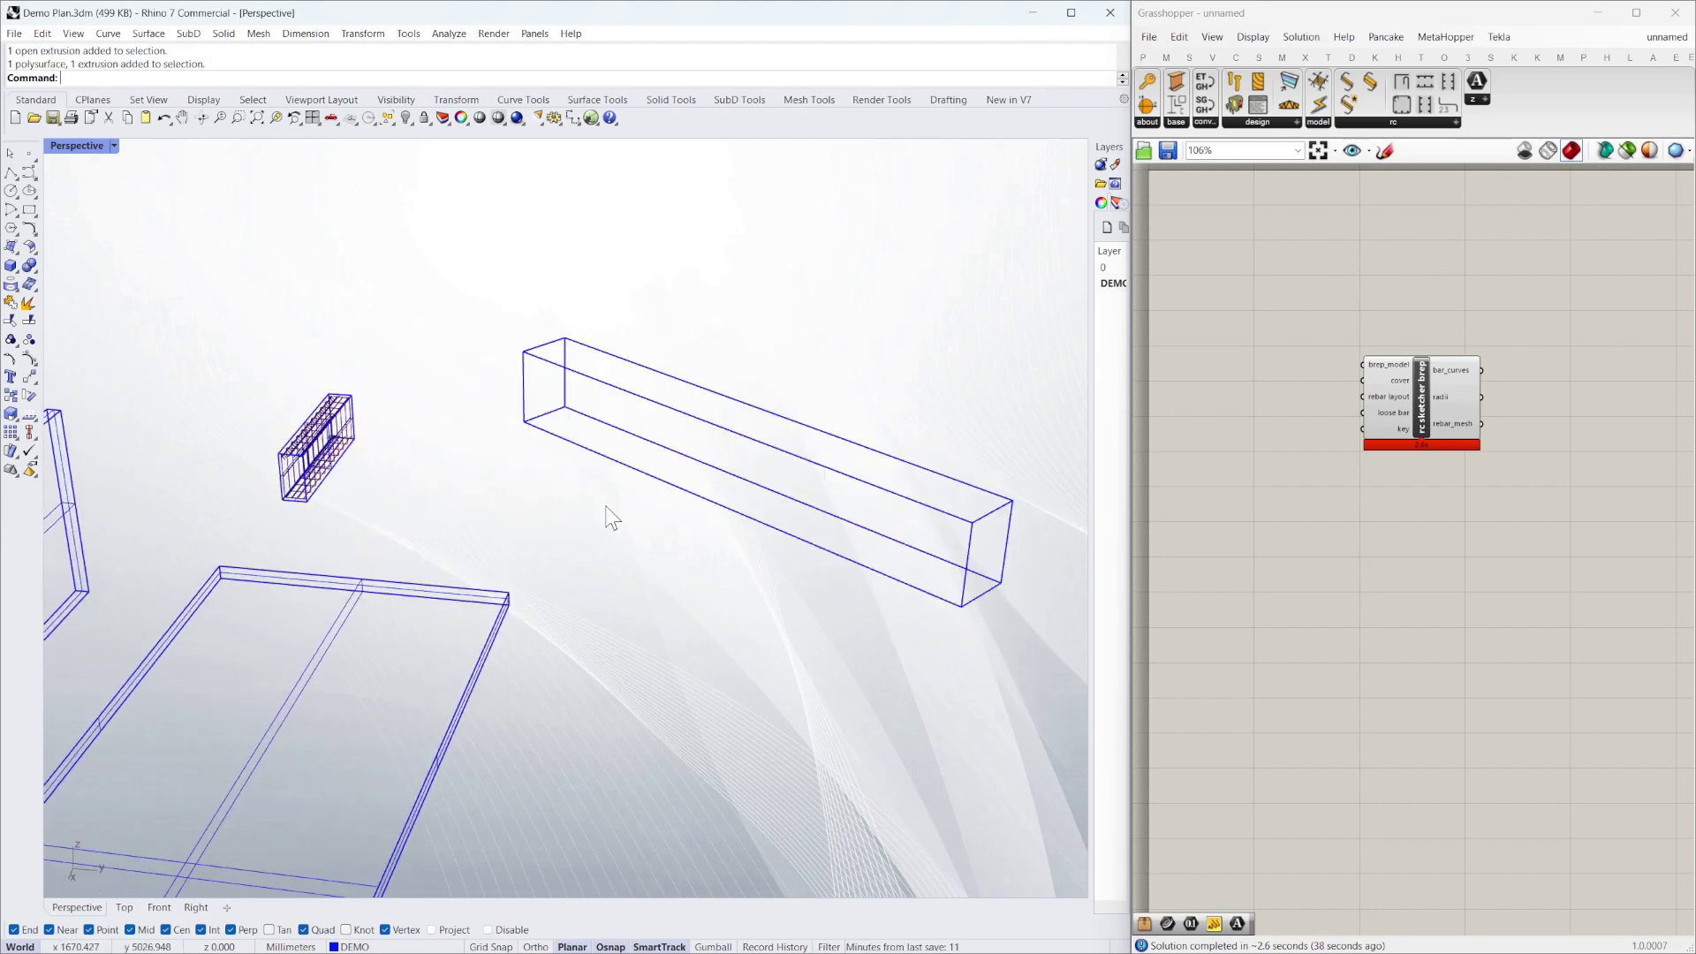
Assign both the short and the long beam to the brep_model input with Set Multiple Breps
{"action": "left_click_drag", "start_coordinate": [609, 517], "coordinate": [356, 369]}
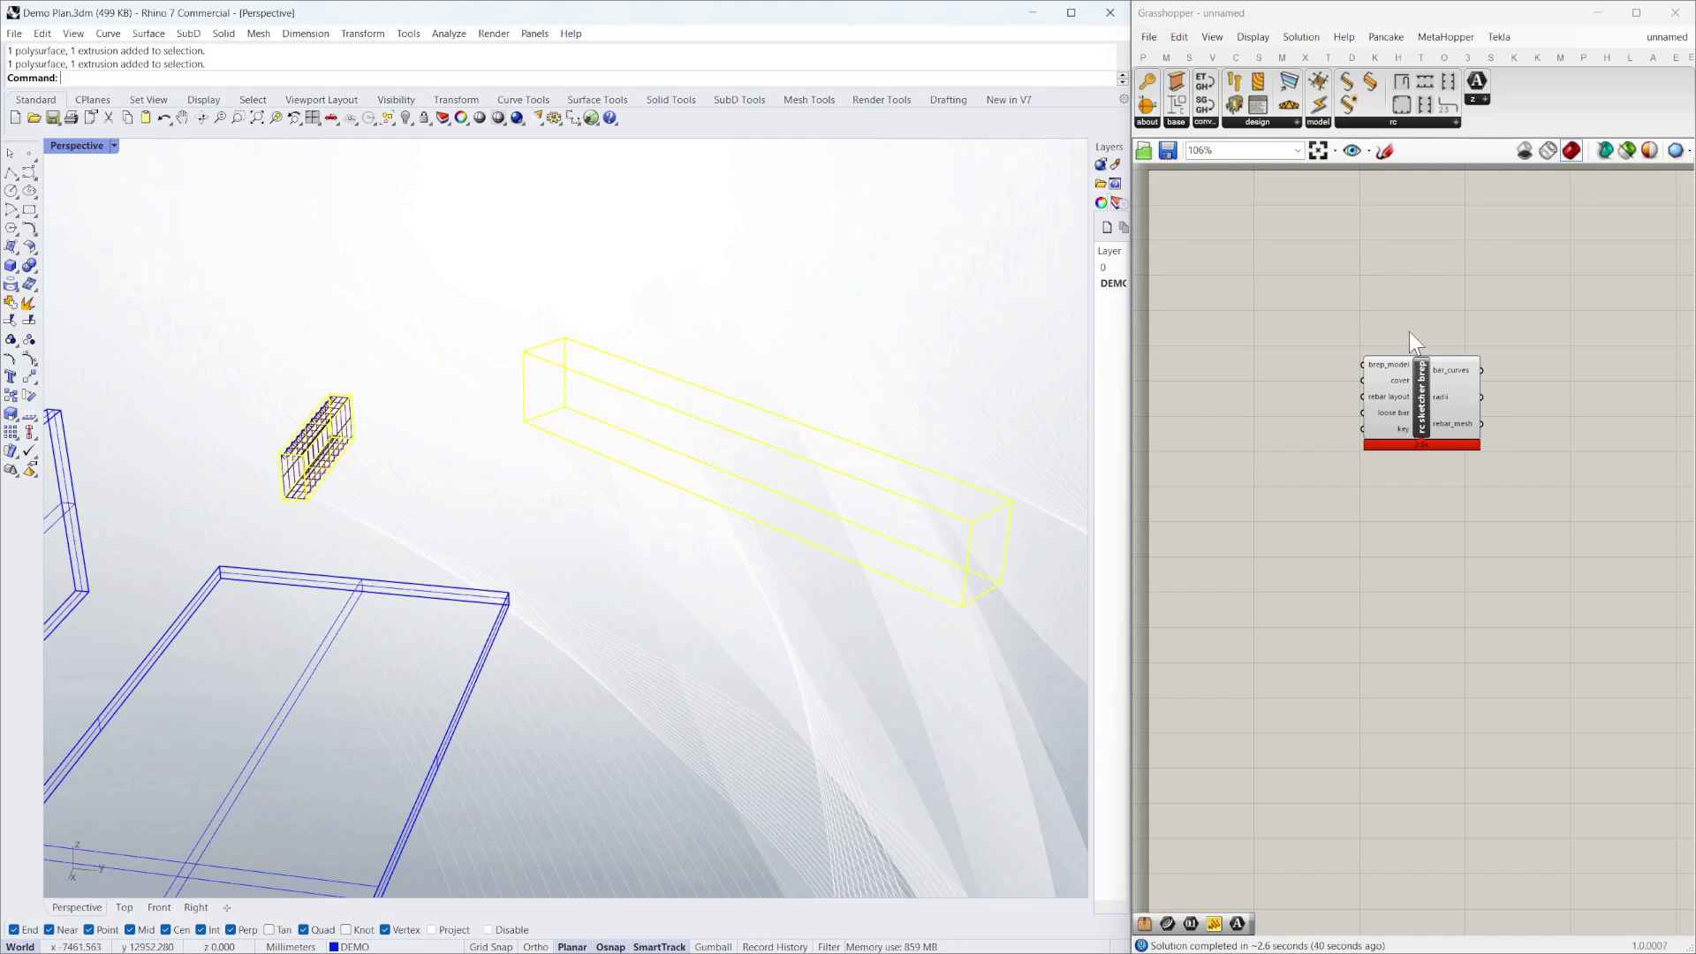
{"action": "right_click", "coordinate": [1401, 364]}
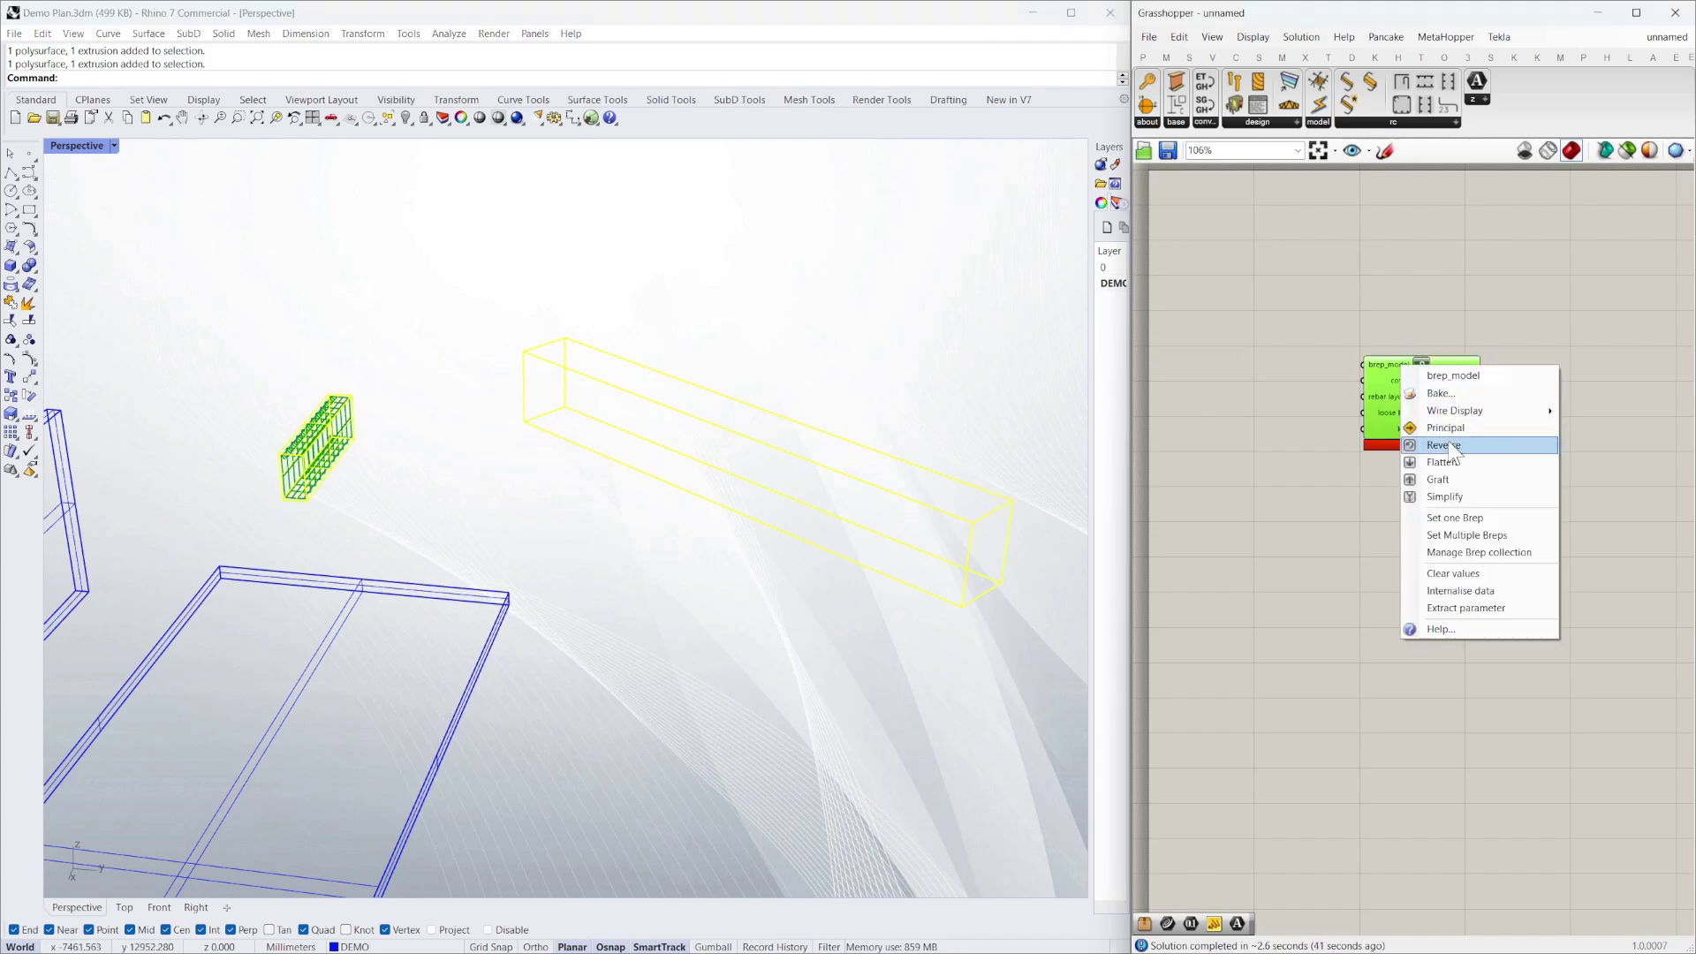
{"action": "left_click", "coordinate": [1479, 539]}
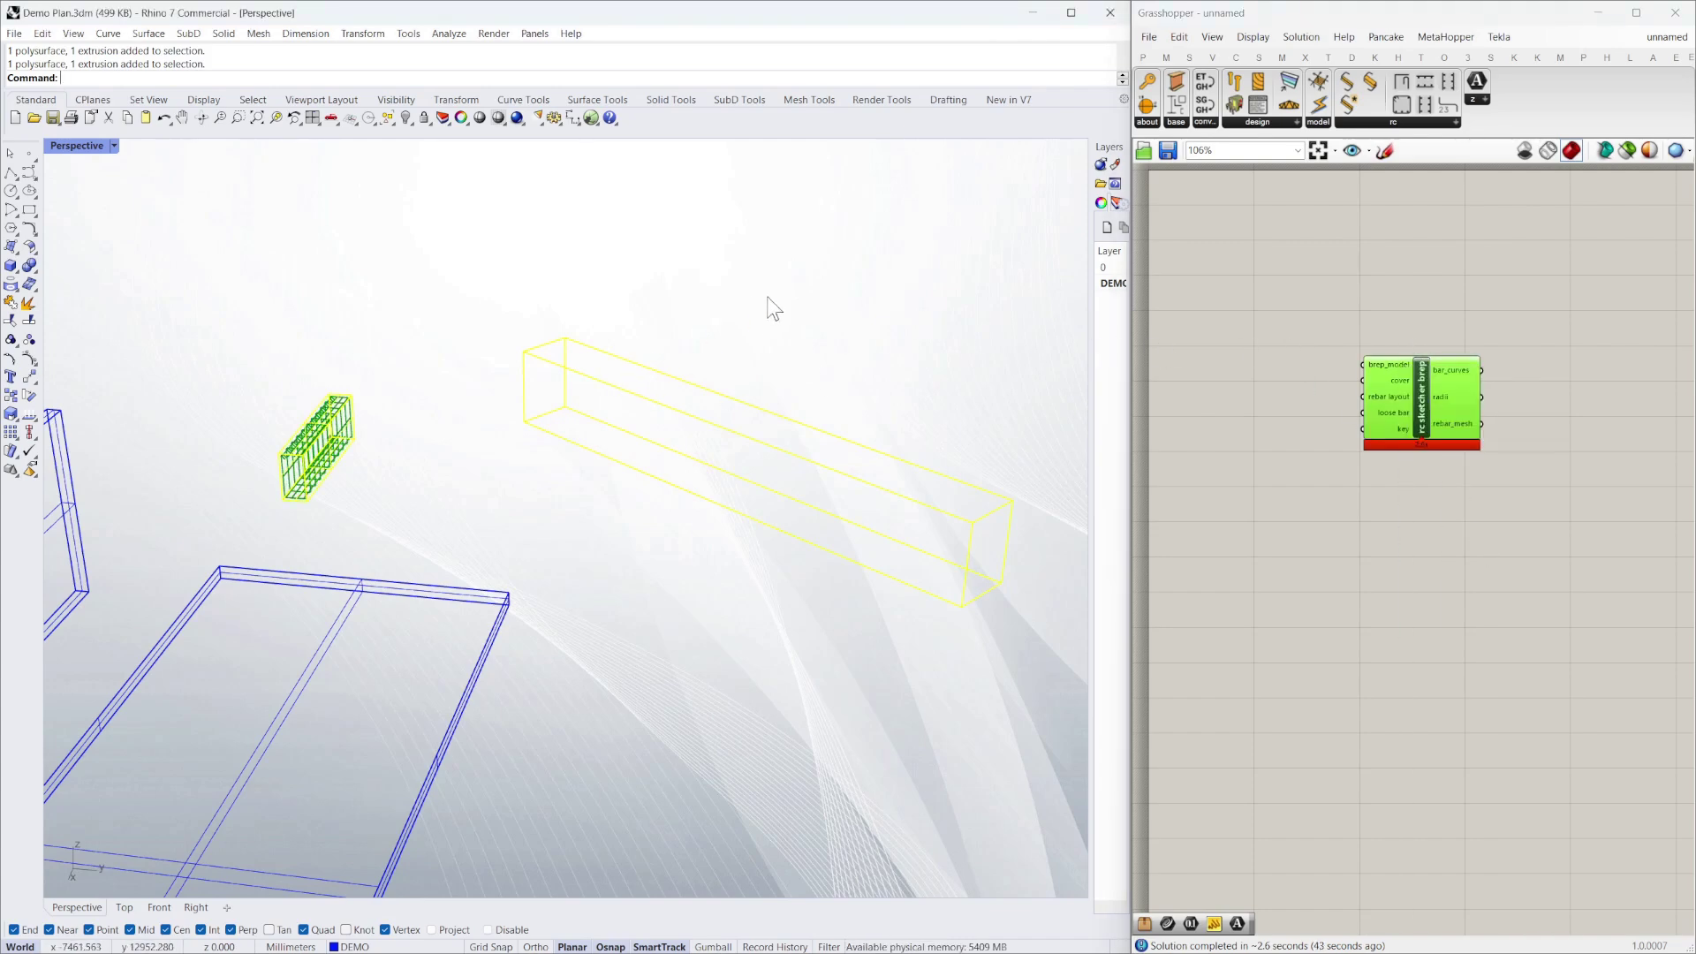
{"action": "key", "text": "Return"}
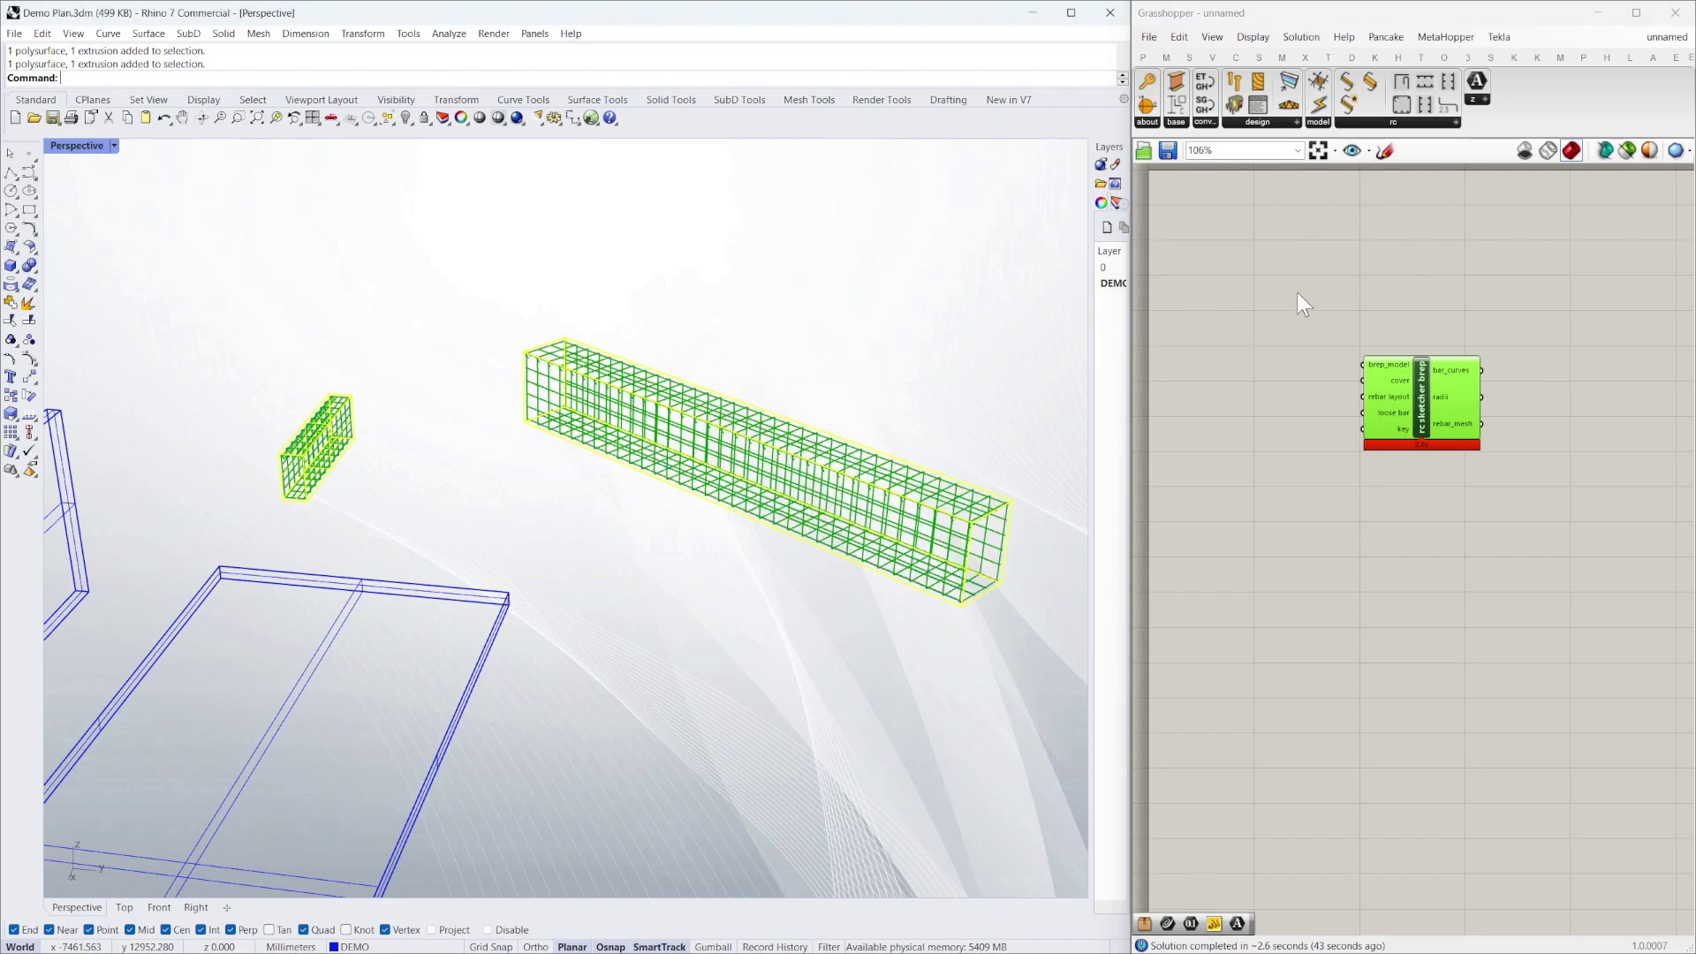
{"action": "left_click", "coordinate": [1297, 293]}
Select the slab with the stepped outline in Rhino and place an rc slab-footing layout component on the Grasshopper canvas
{"action": "right_click_drag", "start_coordinate": [936, 336], "coordinate": [731, 284]}
{"action": "scroll", "coordinate": [848, 472], "scroll_direction": "up", "scroll_amount": 10}
{"action": "right_click_drag", "start_coordinate": [817, 433], "coordinate": [770, 579]}
{"action": "scroll", "coordinate": [618, 450], "scroll_direction": "down", "scroll_amount": 5}
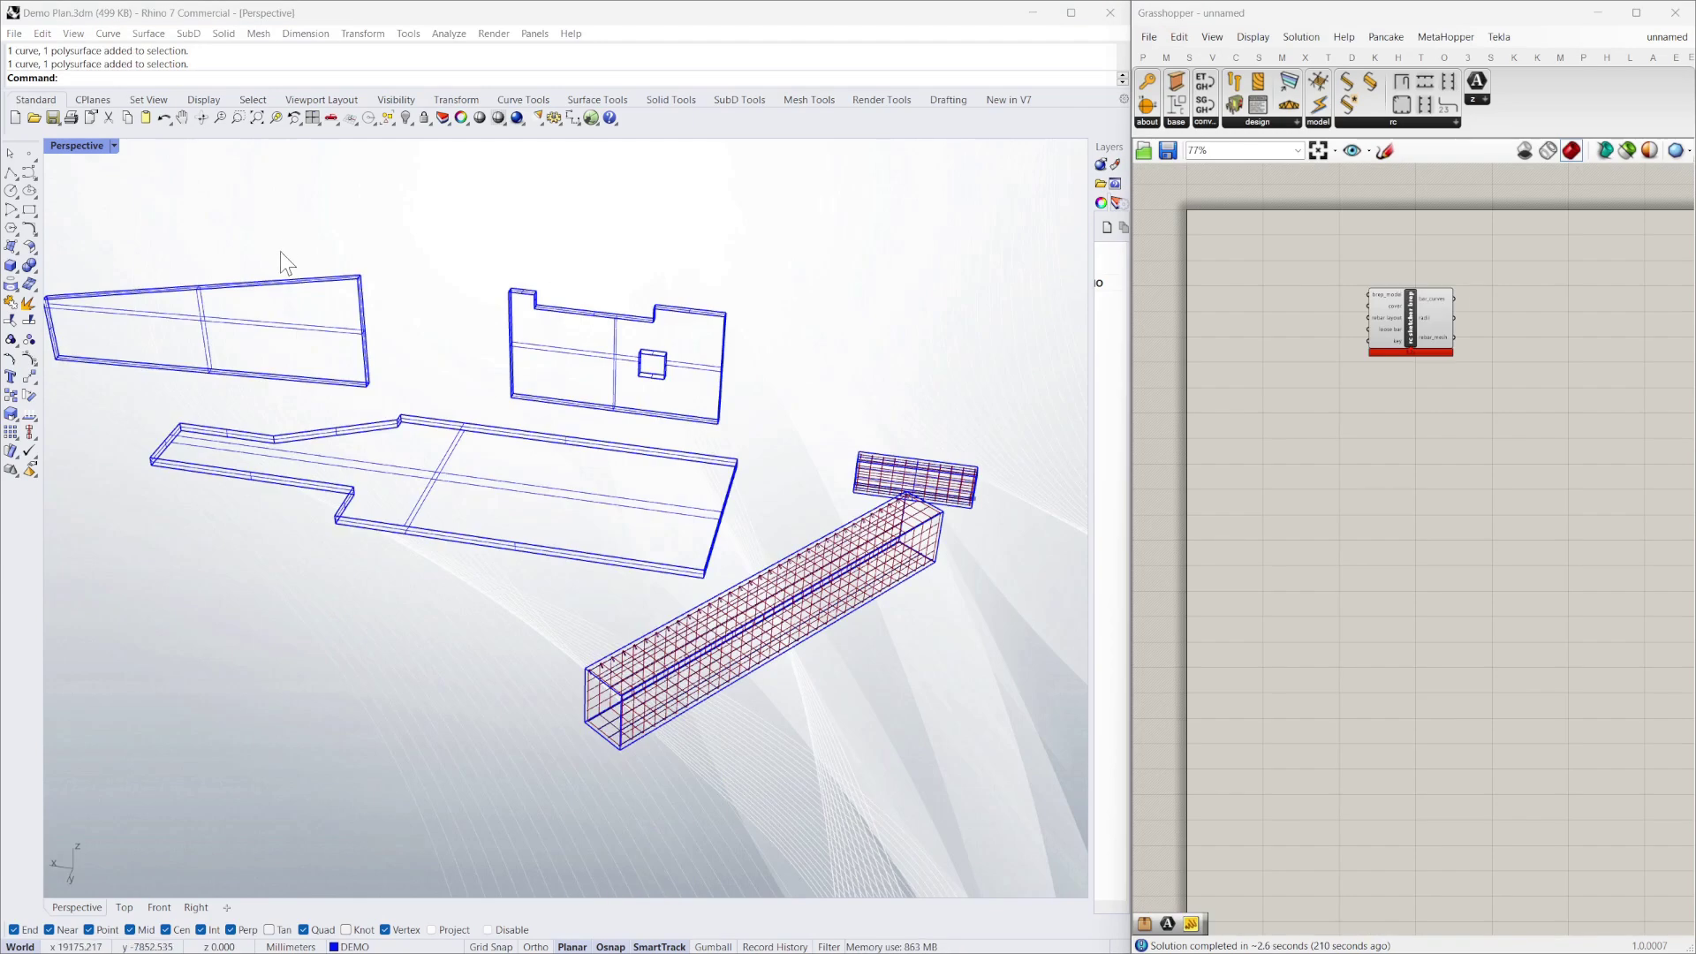
{"action": "right_click_drag", "start_coordinate": [798, 458], "coordinate": [759, 449]}
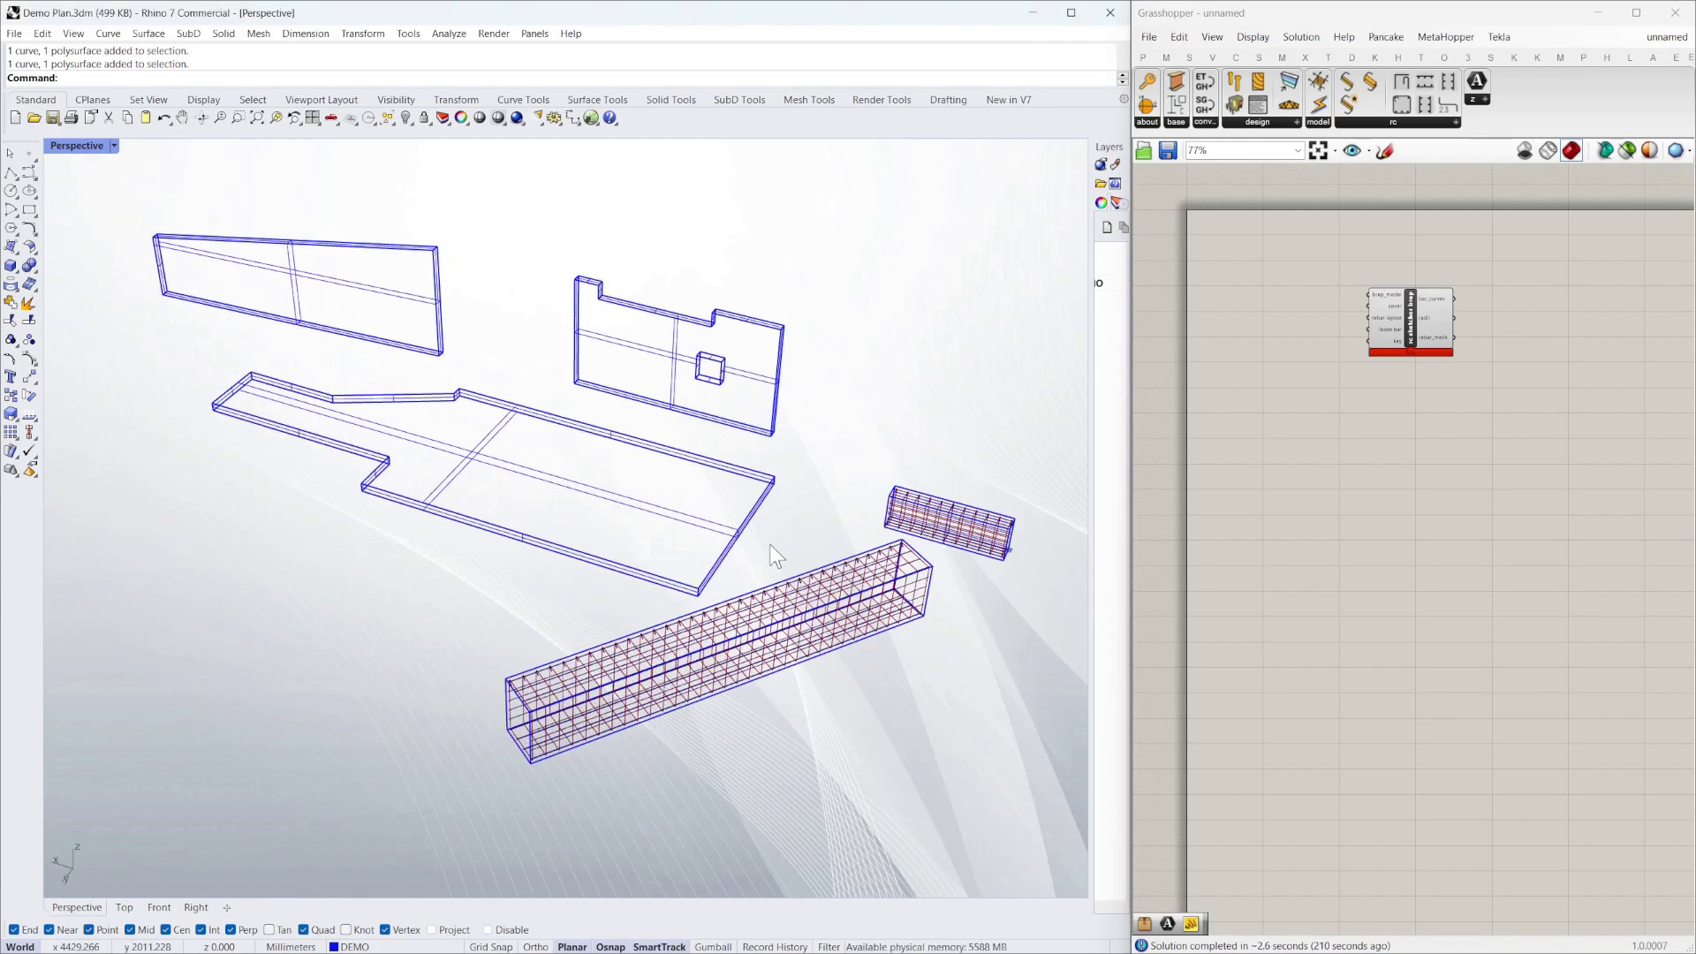
{"action": "left_click", "coordinate": [706, 523]}
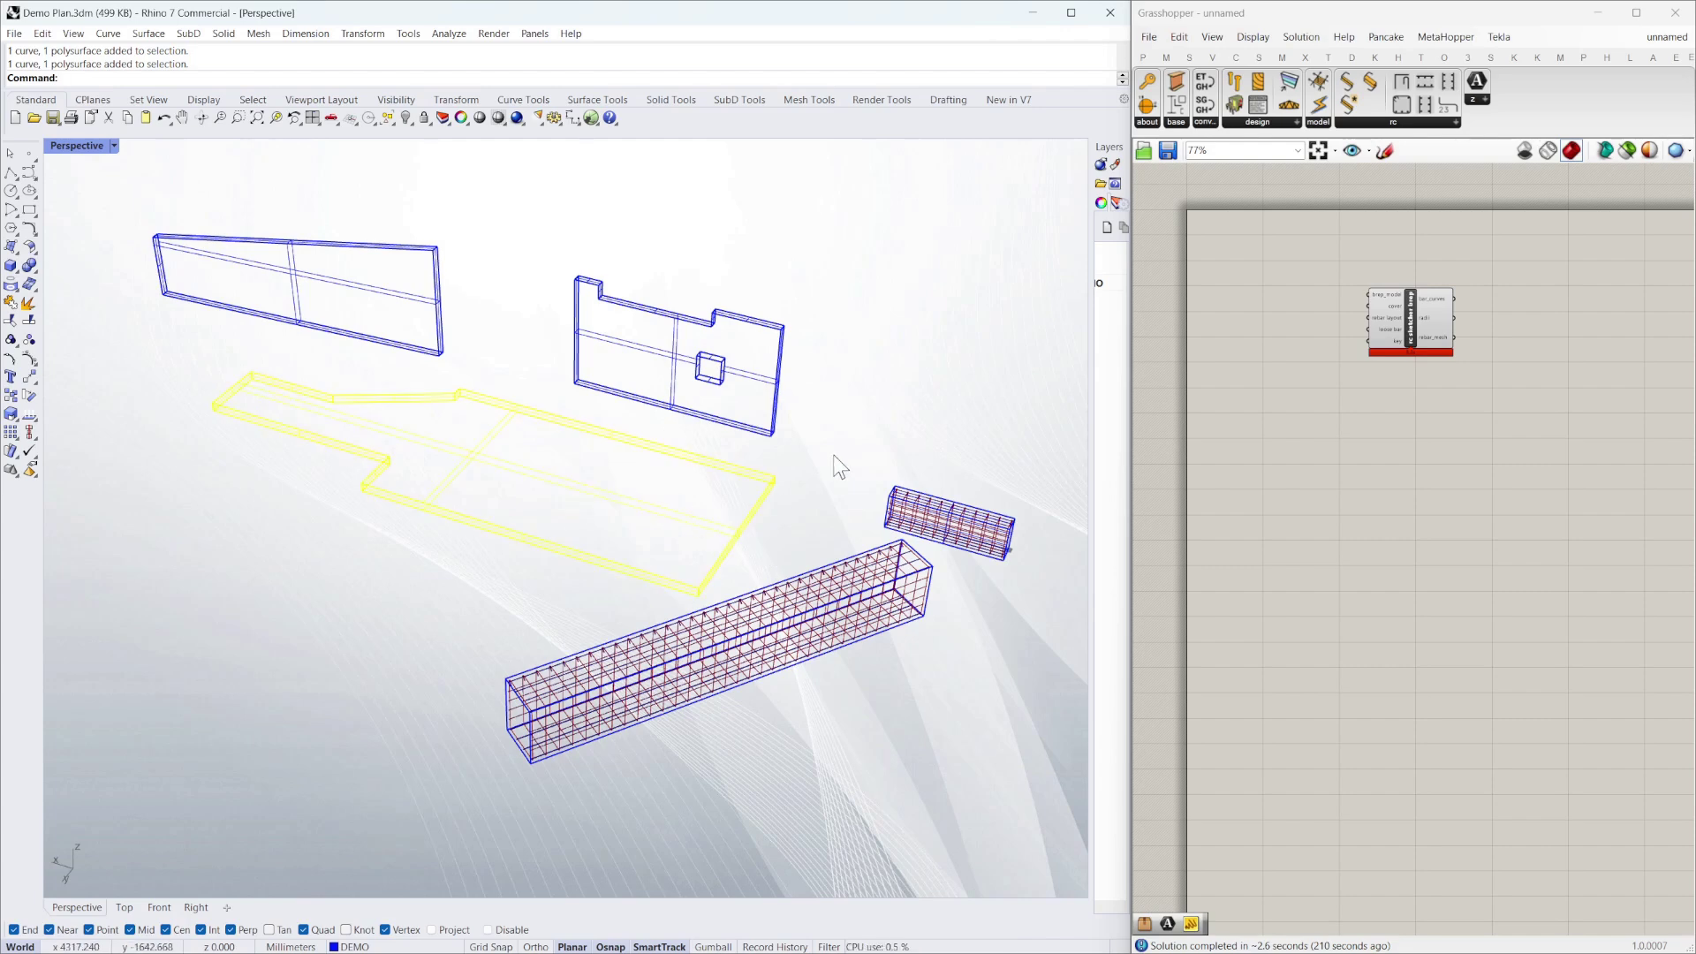
{"action": "left_click", "coordinate": [834, 456]}
{"action": "left_click", "coordinate": [735, 539]}
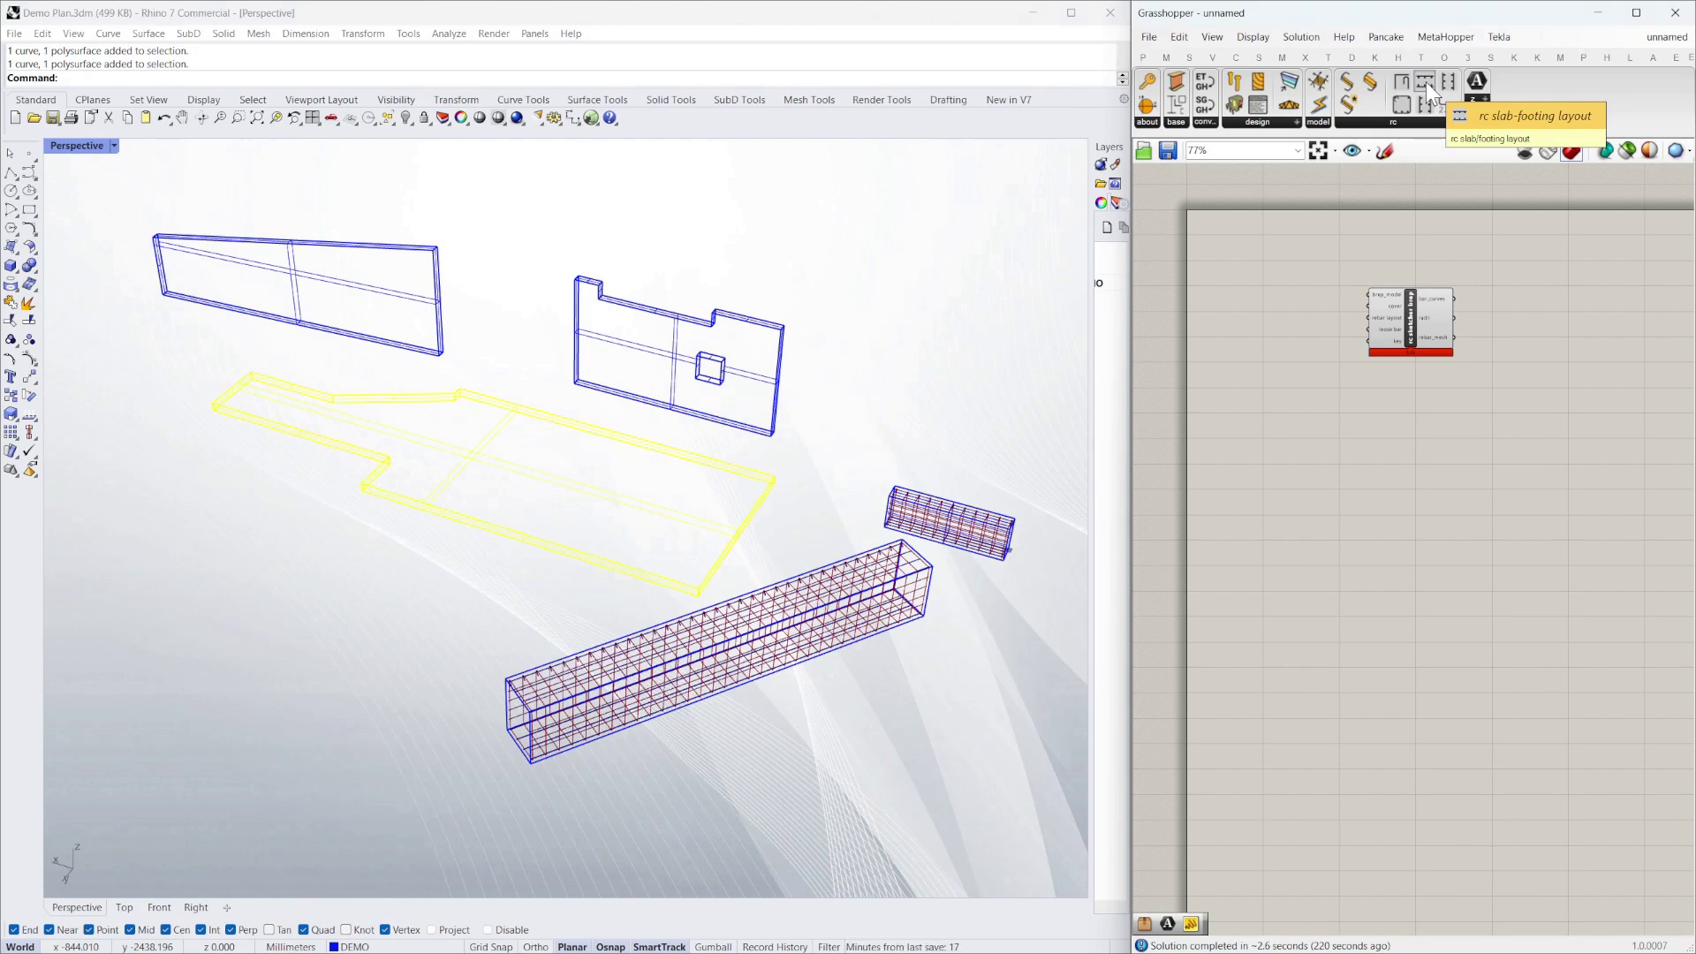
{"action": "left_click_drag", "start_coordinate": [1426, 83], "coordinate": [1285, 488]}
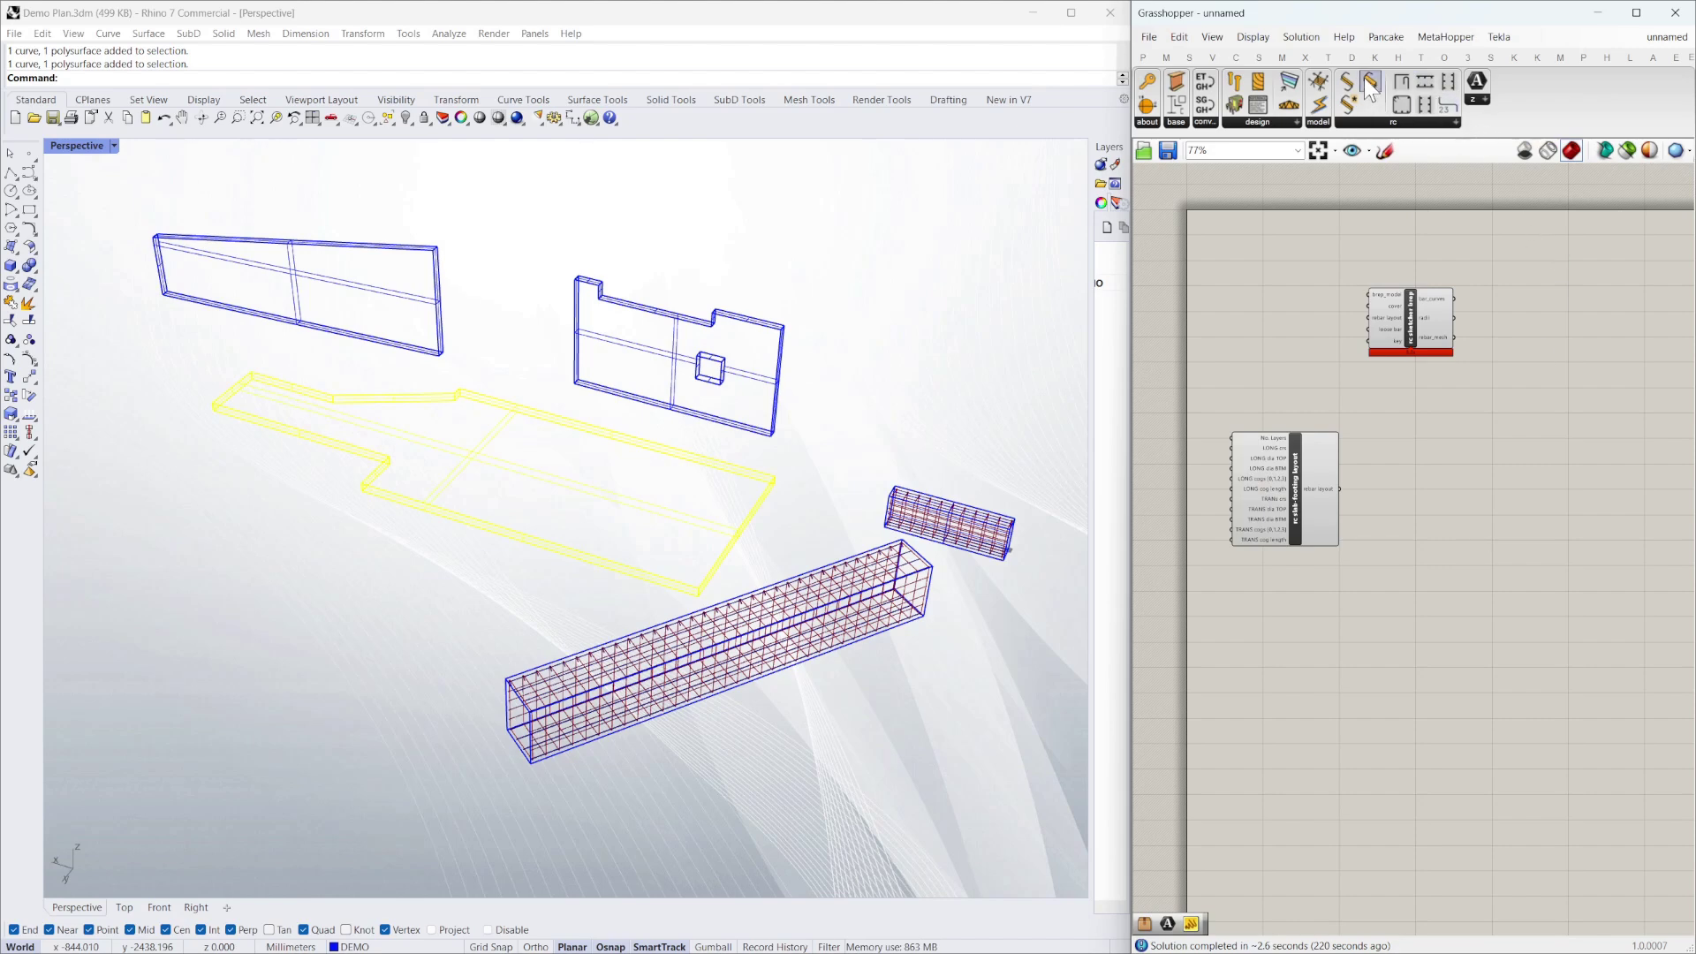
Connect the rc slab-footing layout to a new rc sketcher brep component and assign the stepped slab to its brep_model input
{"action": "mouse_move", "coordinate": [1428, 449]}
{"action": "left_mouse_down"}
{"action": "mouse_move", "coordinate": [1562, 485]}
{"action": "mouse_move", "coordinate": [1535, 497]}
{"action": "left_mouse_up"}
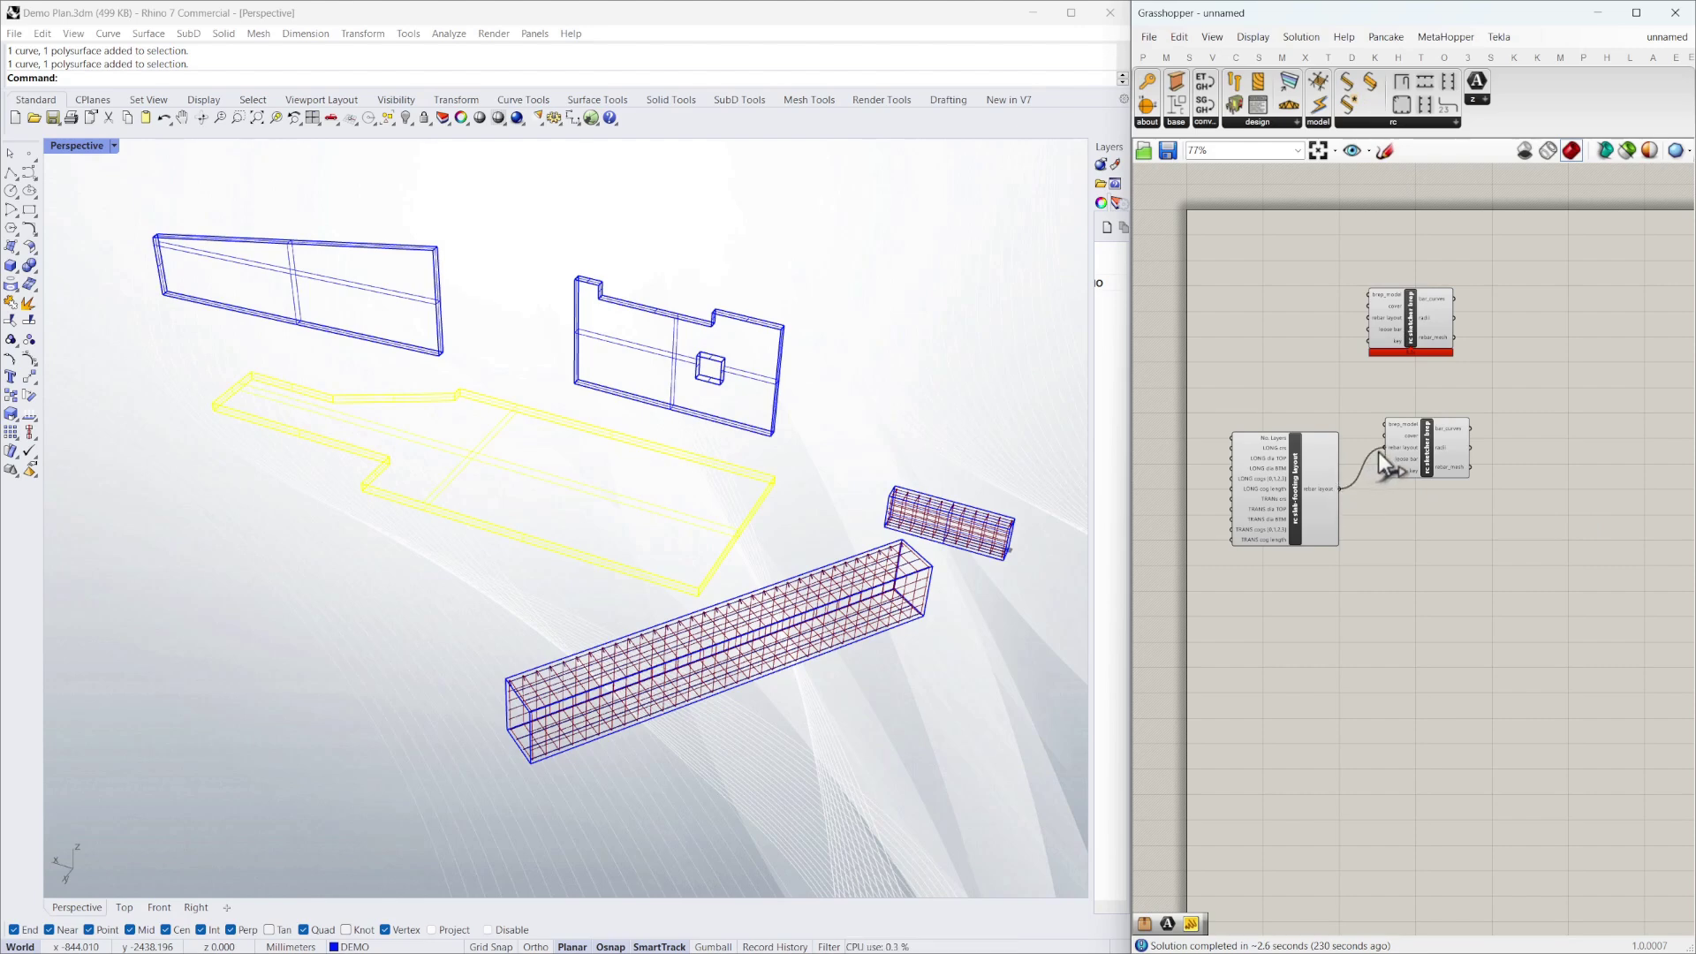
{"action": "scroll", "coordinate": [1322, 425], "scroll_direction": "up", "scroll_amount": 5}
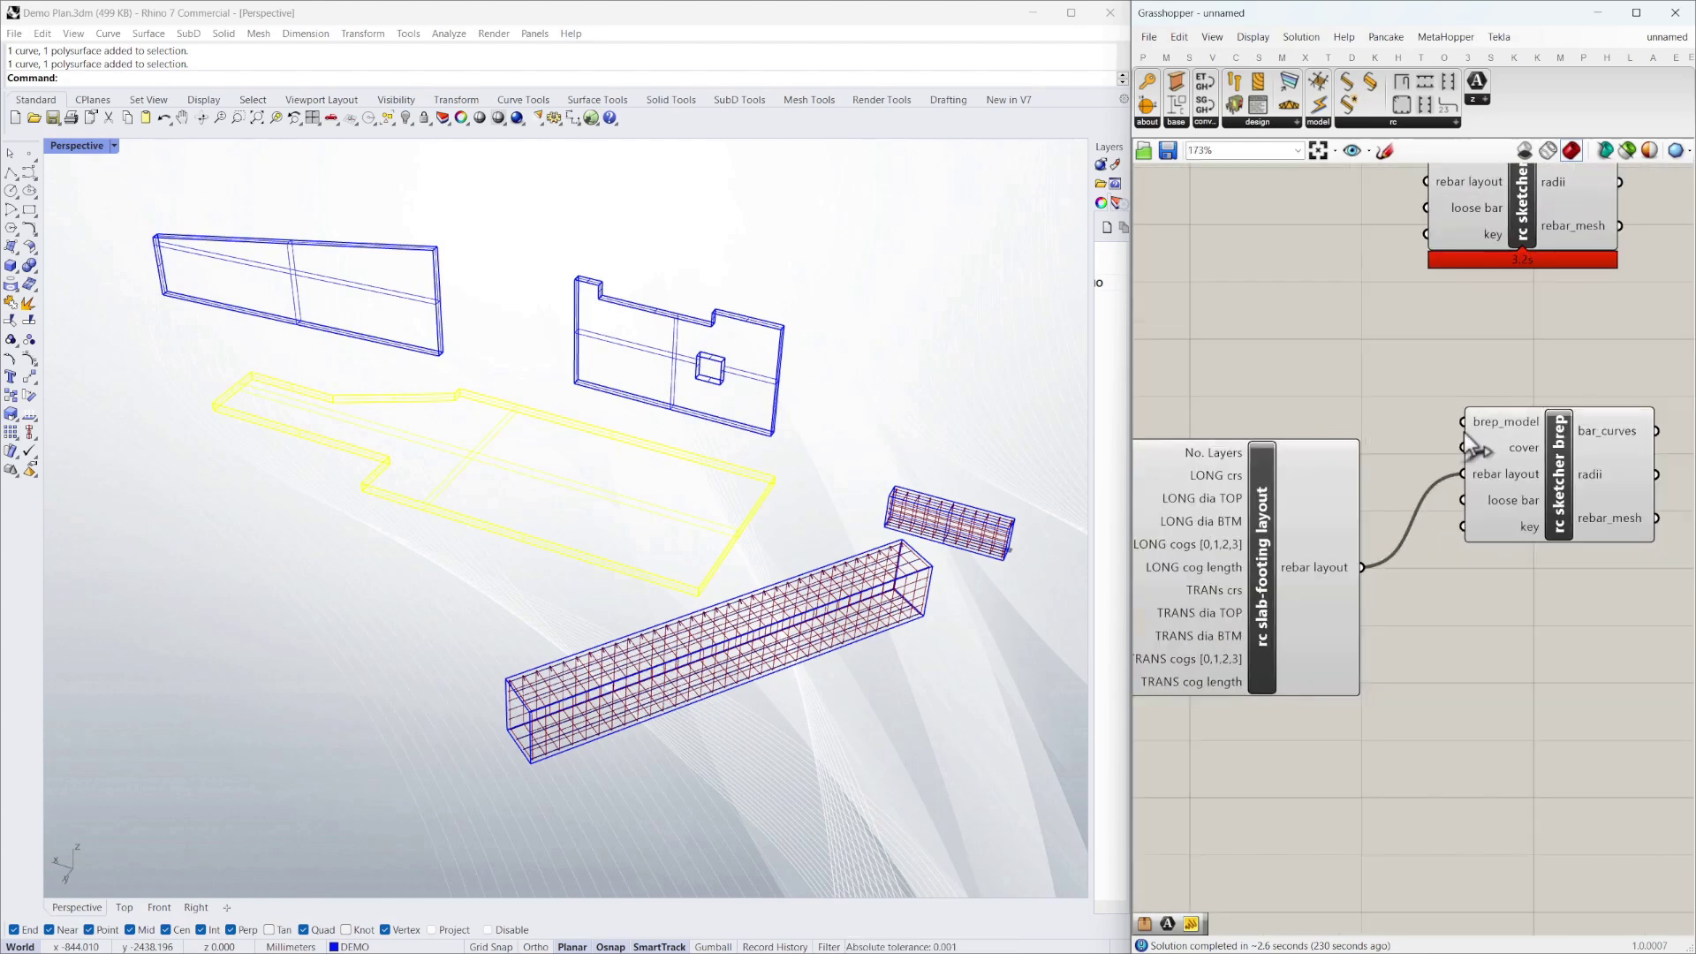
{"action": "right_click", "coordinate": [1501, 422]}
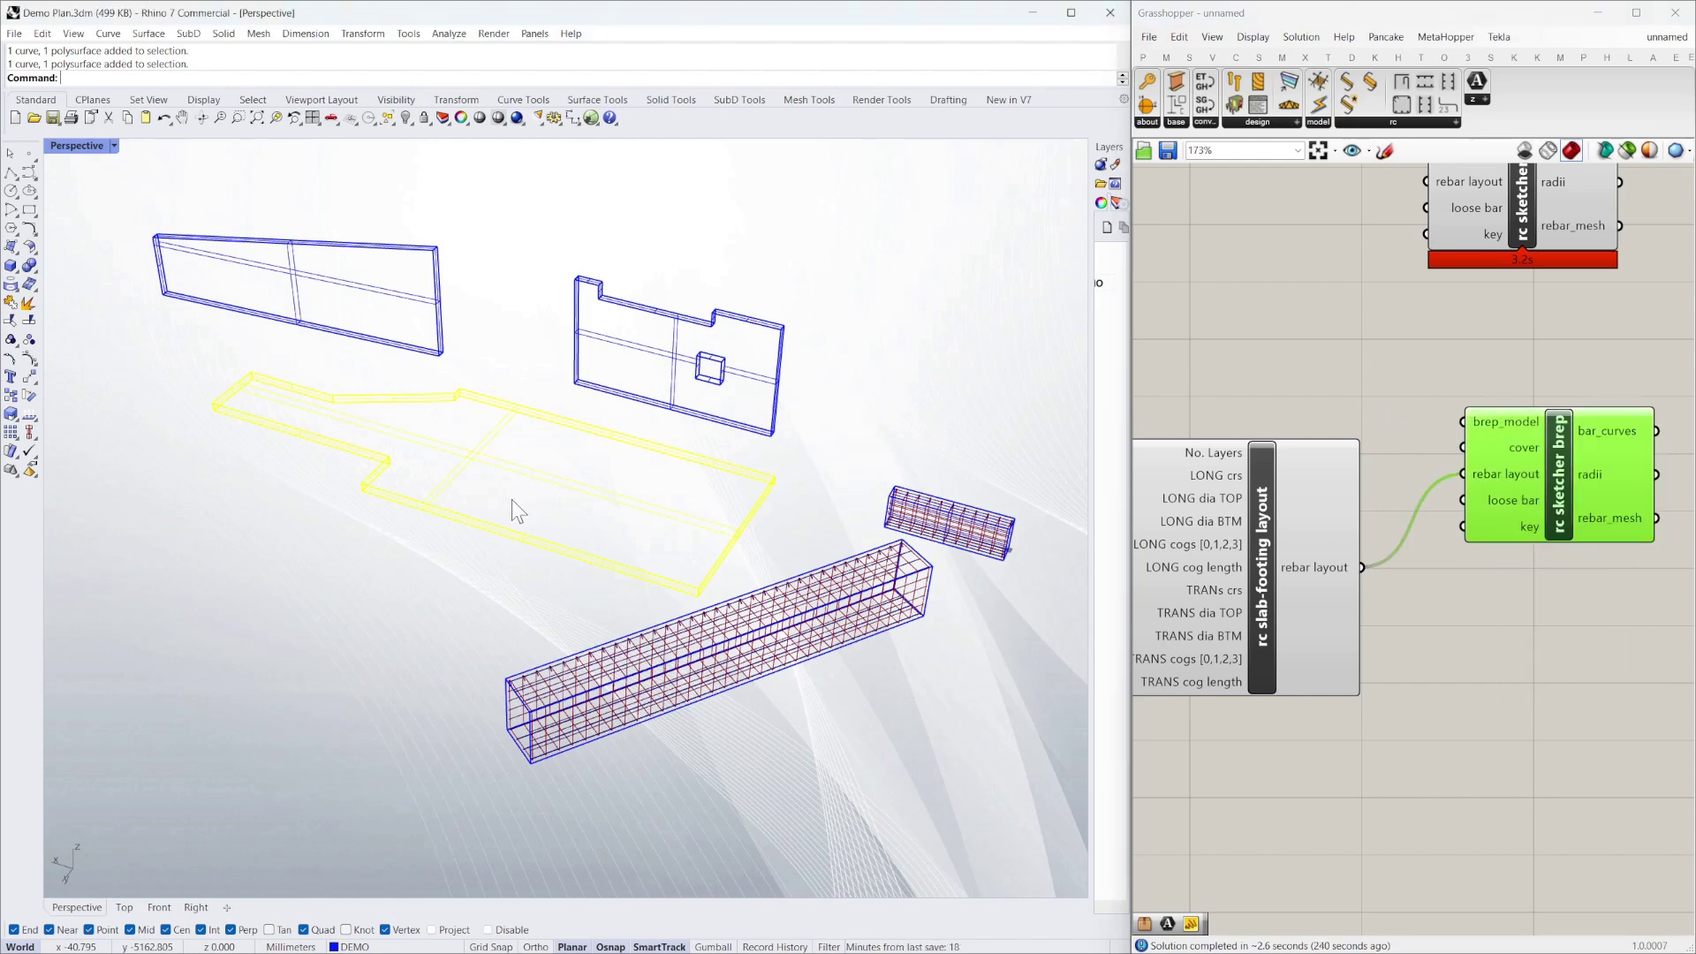
Examine the slab's generated rebar mesh from above, edge-on and close up
{"action": "right_click_drag", "start_coordinate": [340, 540], "coordinate": [399, 608]}
{"action": "scroll", "coordinate": [469, 495], "scroll_direction": "down", "scroll_amount": 2}
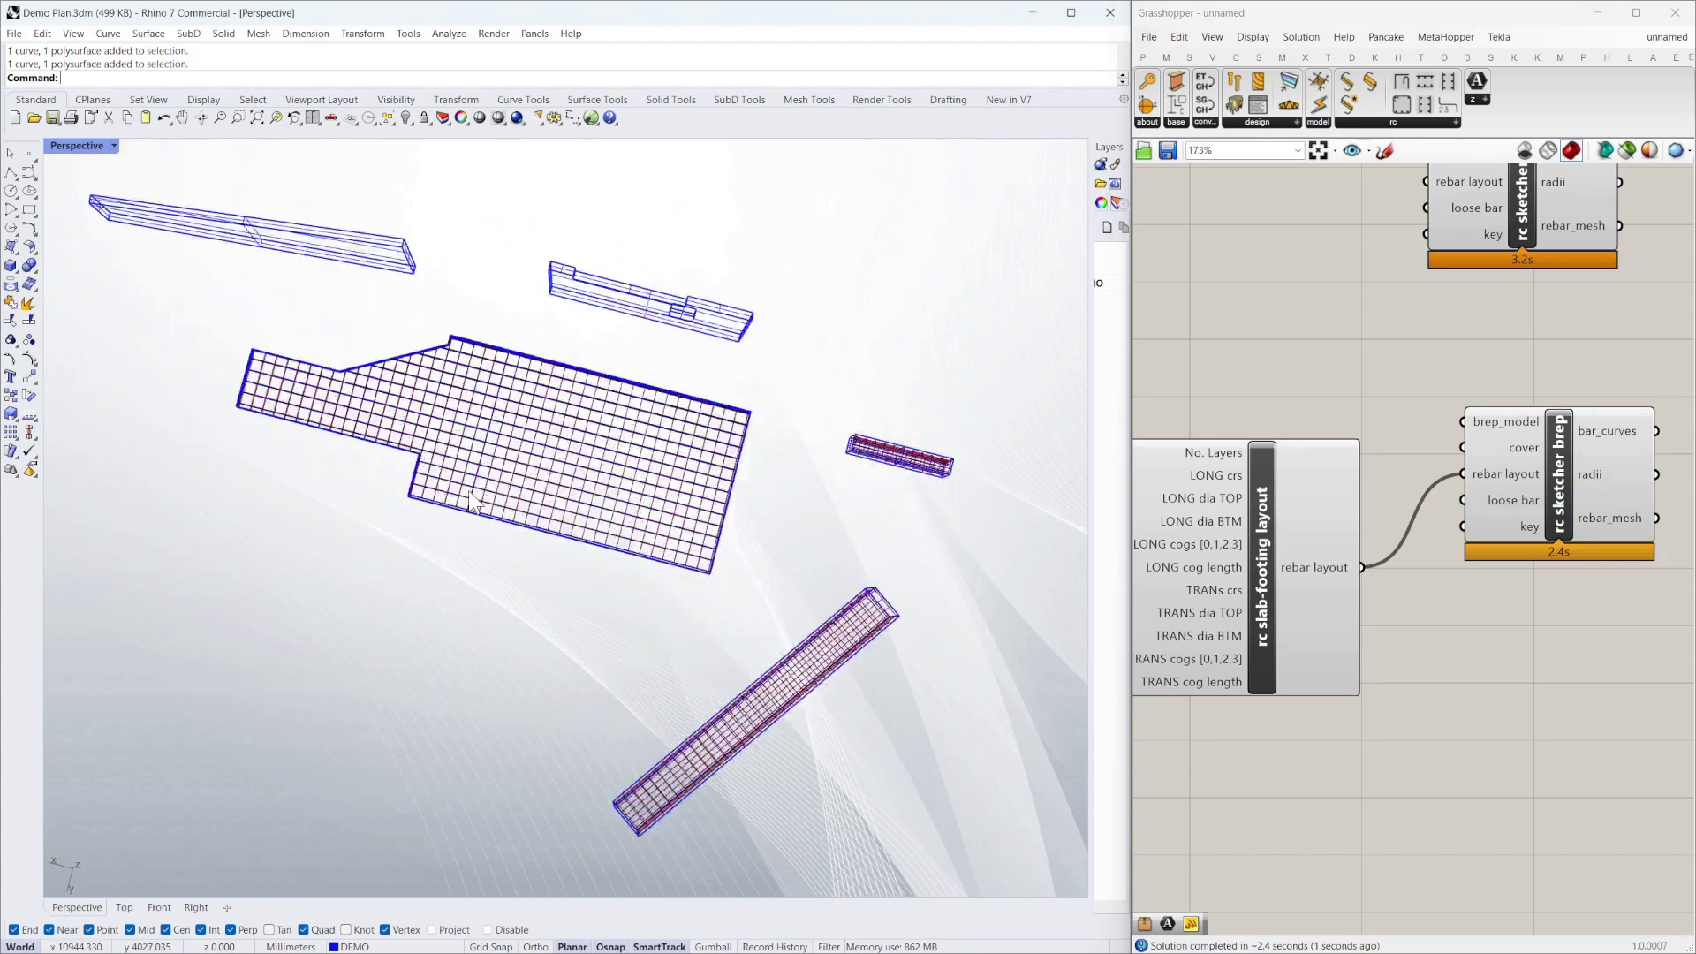
{"action": "scroll", "coordinate": [475, 501], "scroll_direction": "up", "scroll_amount": 8}
{"action": "scroll", "coordinate": [472, 541], "scroll_direction": "down", "scroll_amount": 8}
{"action": "right_click_drag", "start_coordinate": [477, 561], "coordinate": [575, 443]}
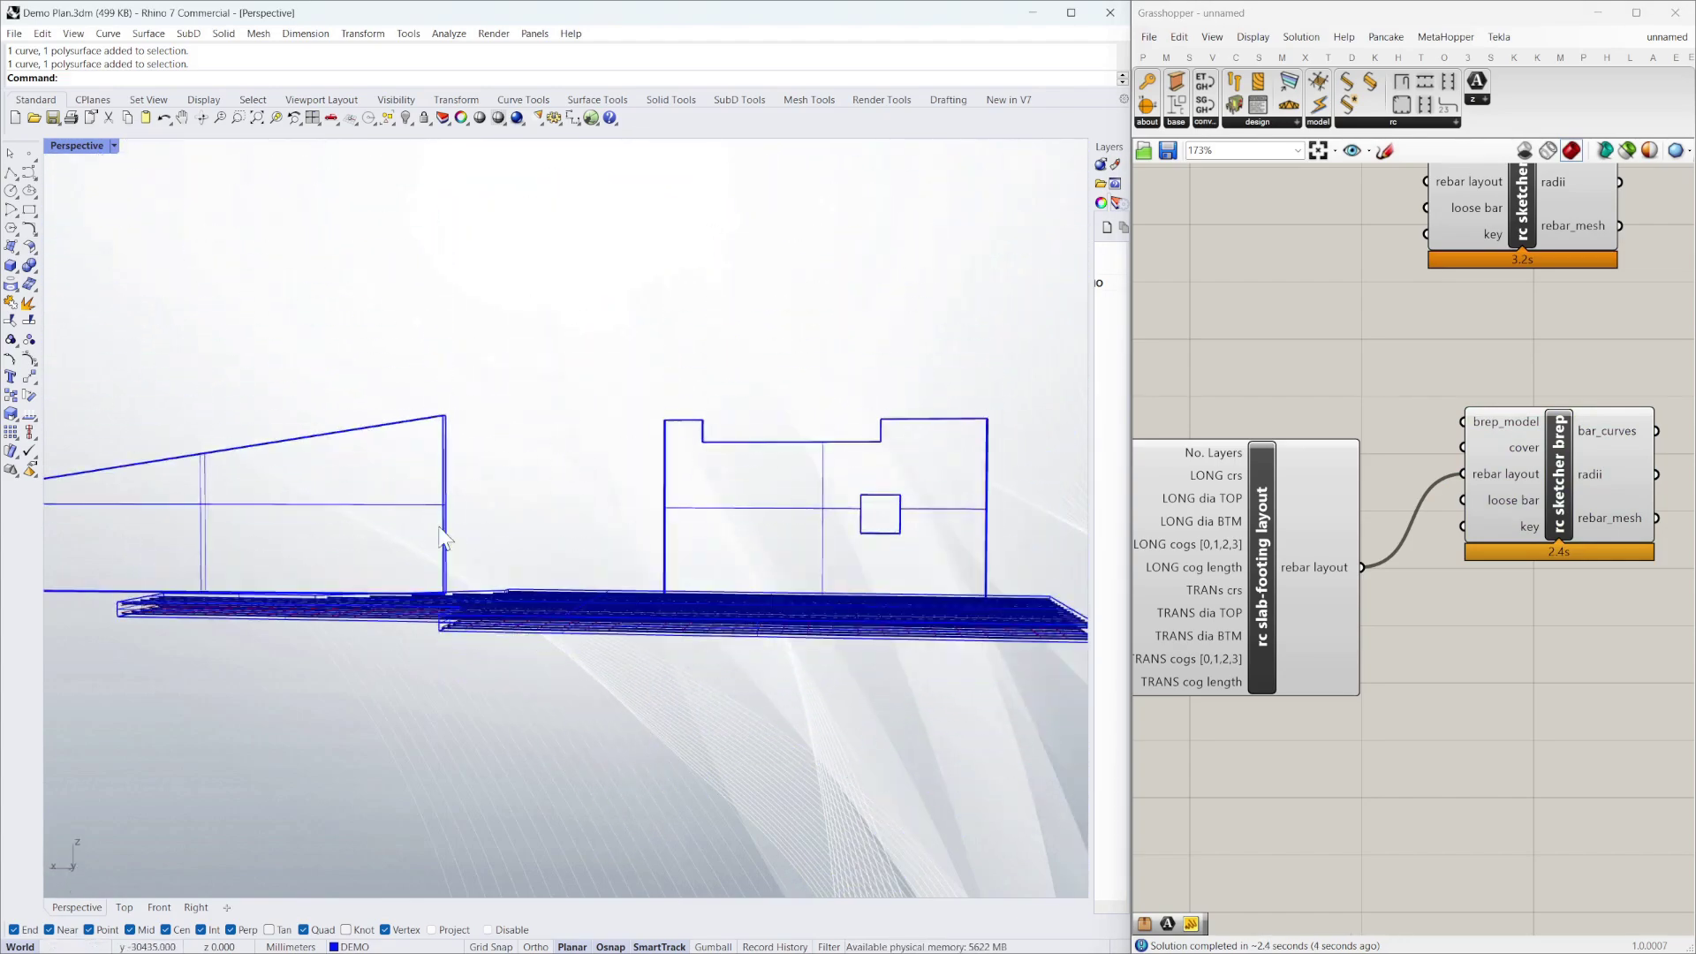
{"action": "scroll", "coordinate": [461, 622], "scroll_direction": "up", "scroll_amount": 5}
{"action": "right_click_drag", "start_coordinate": [468, 630], "coordinate": [689, 655]}
{"action": "scroll", "coordinate": [662, 602], "scroll_direction": "down", "scroll_amount": 8}
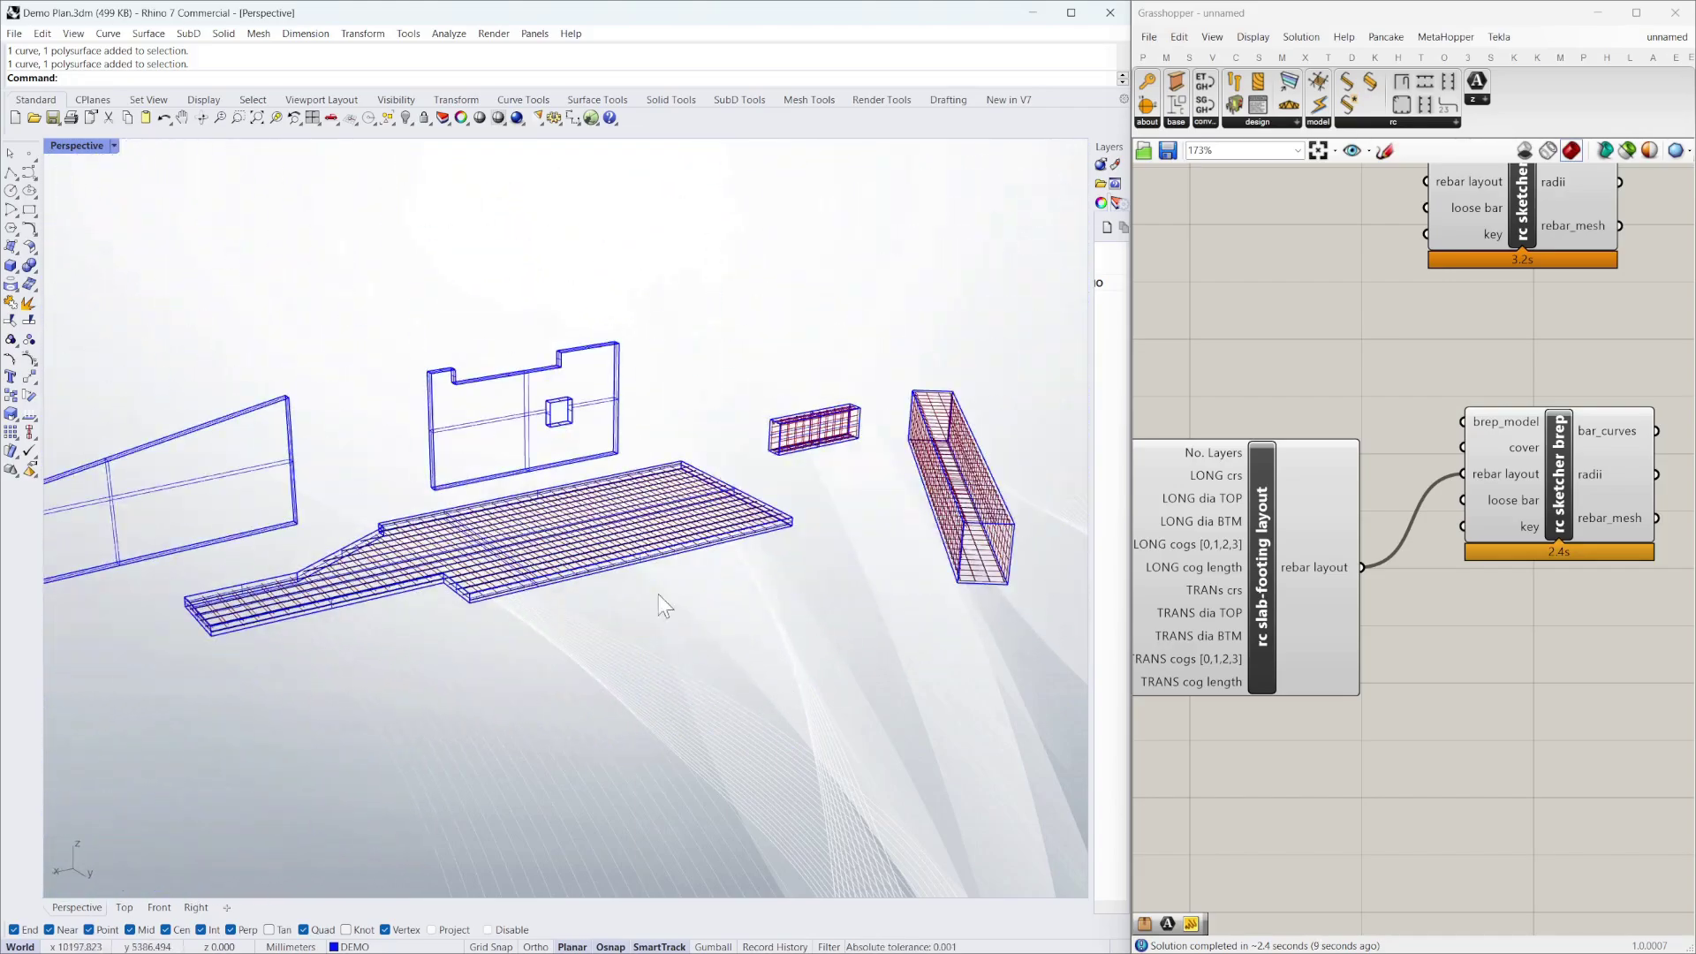
Move the rc slab-footing layout component closer to its rc sketcher brep component
{"action": "left_click_drag", "start_coordinate": [1259, 581], "coordinate": [1323, 493]}
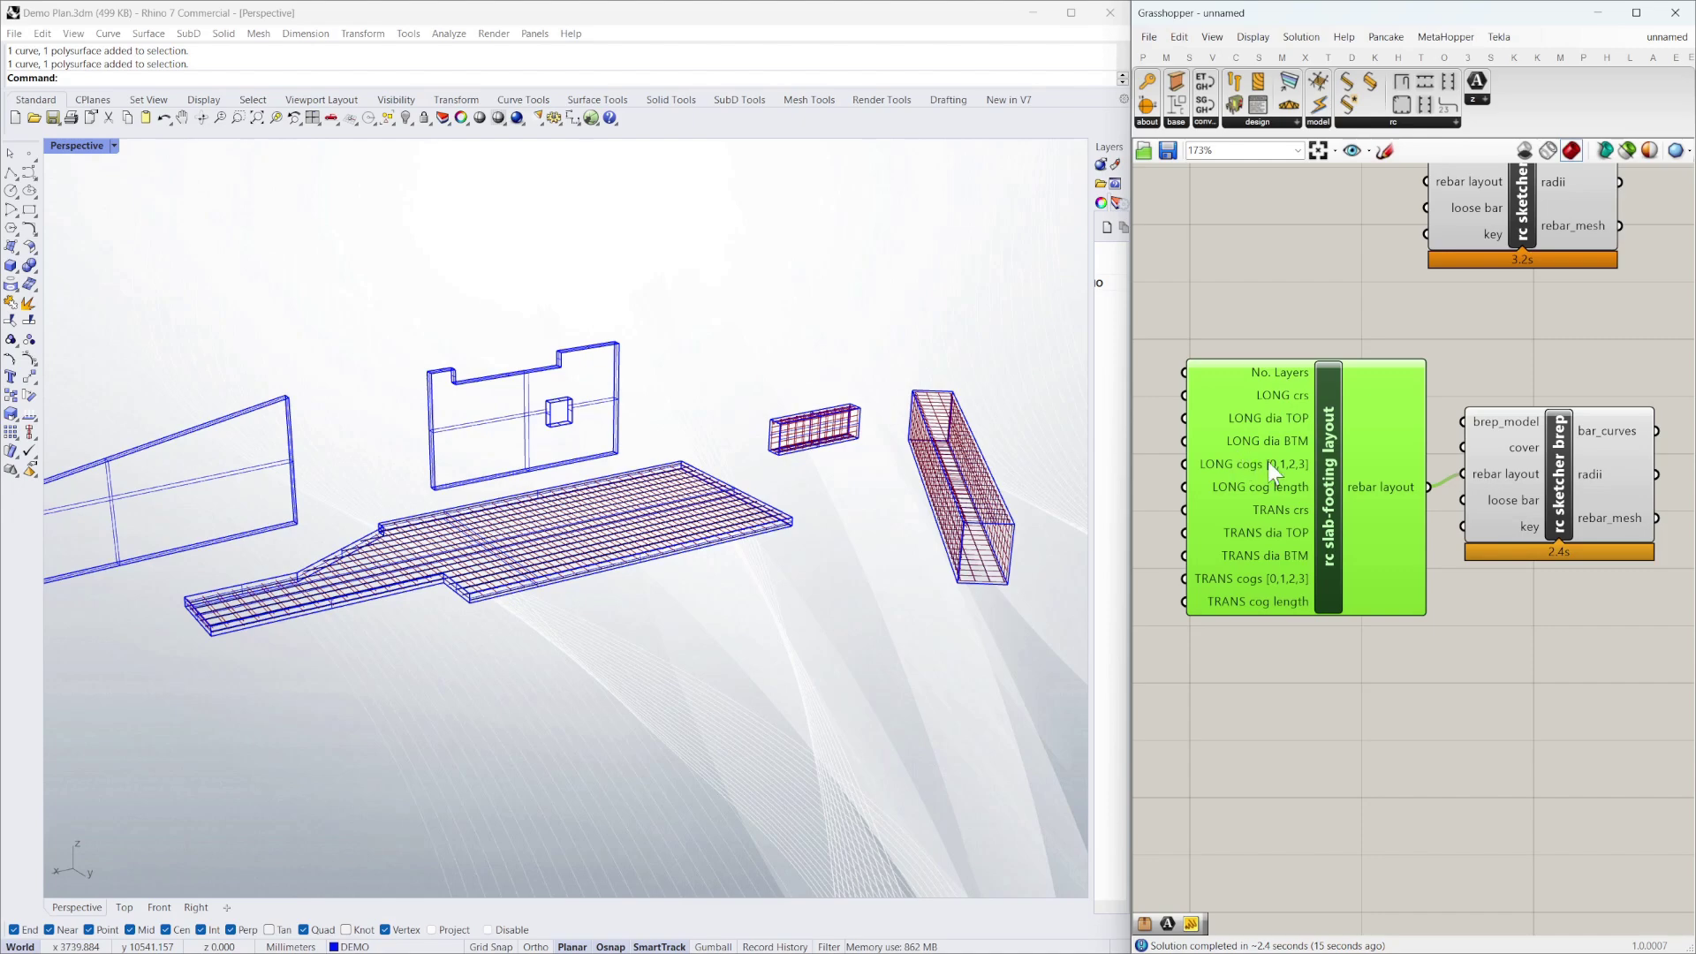
{"action": "left_click", "coordinate": [1462, 341]}
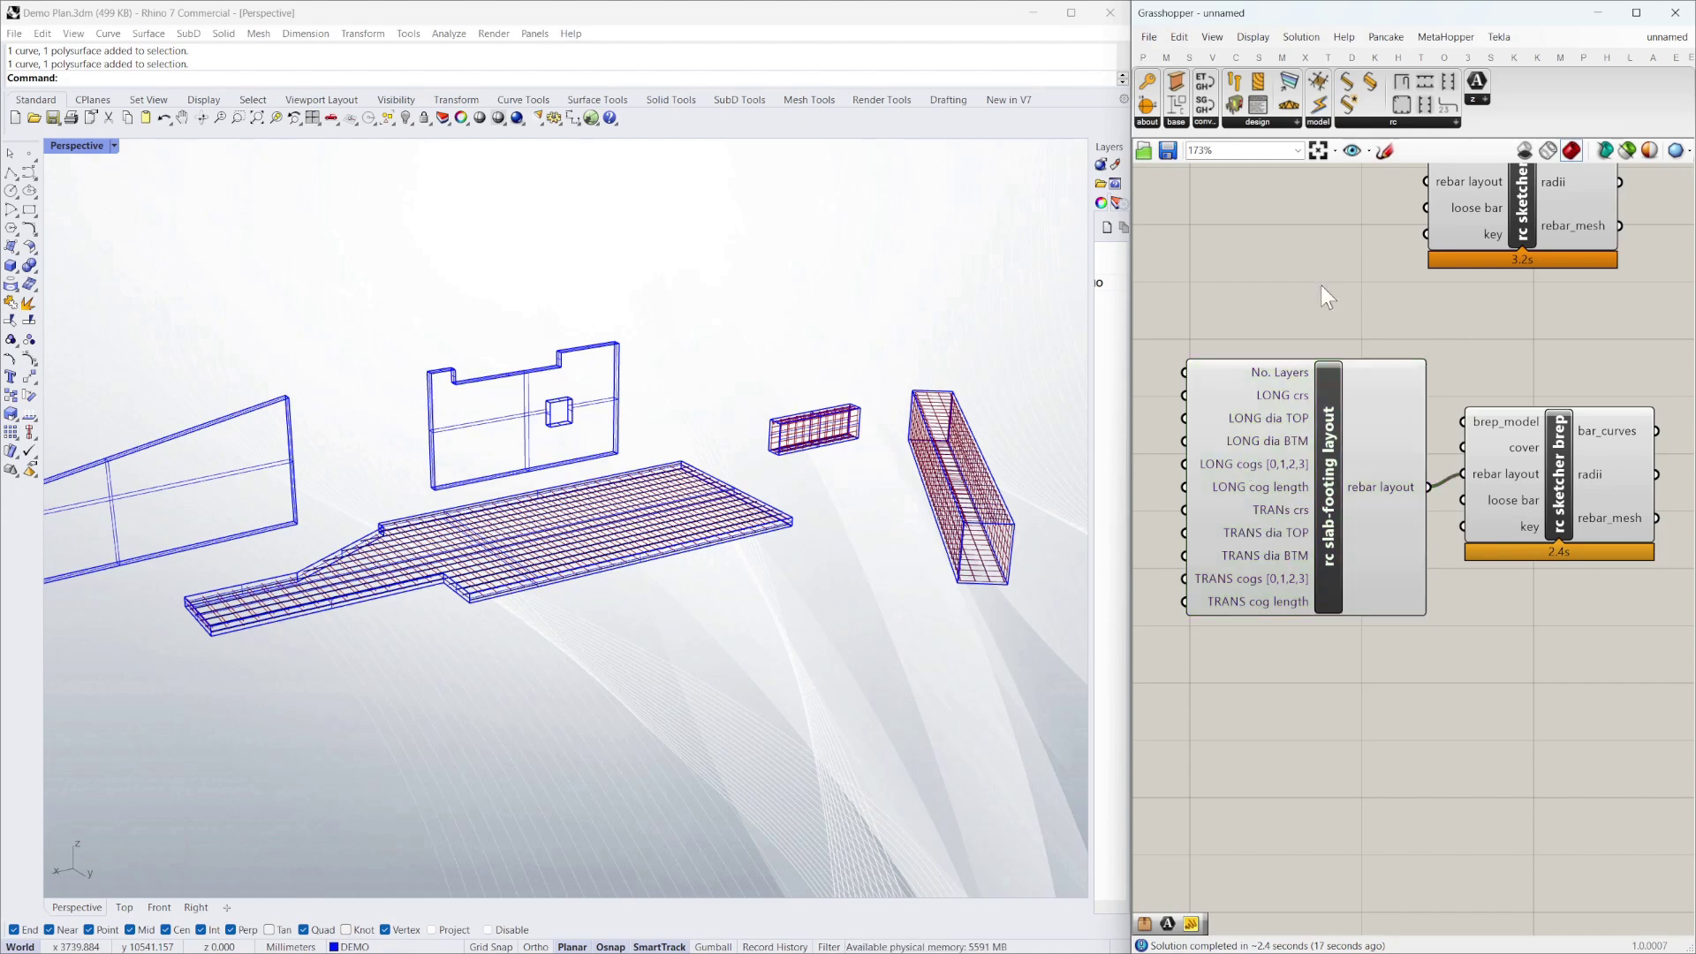
{"action": "right_click_drag", "start_coordinate": [810, 553], "coordinate": [988, 552]}
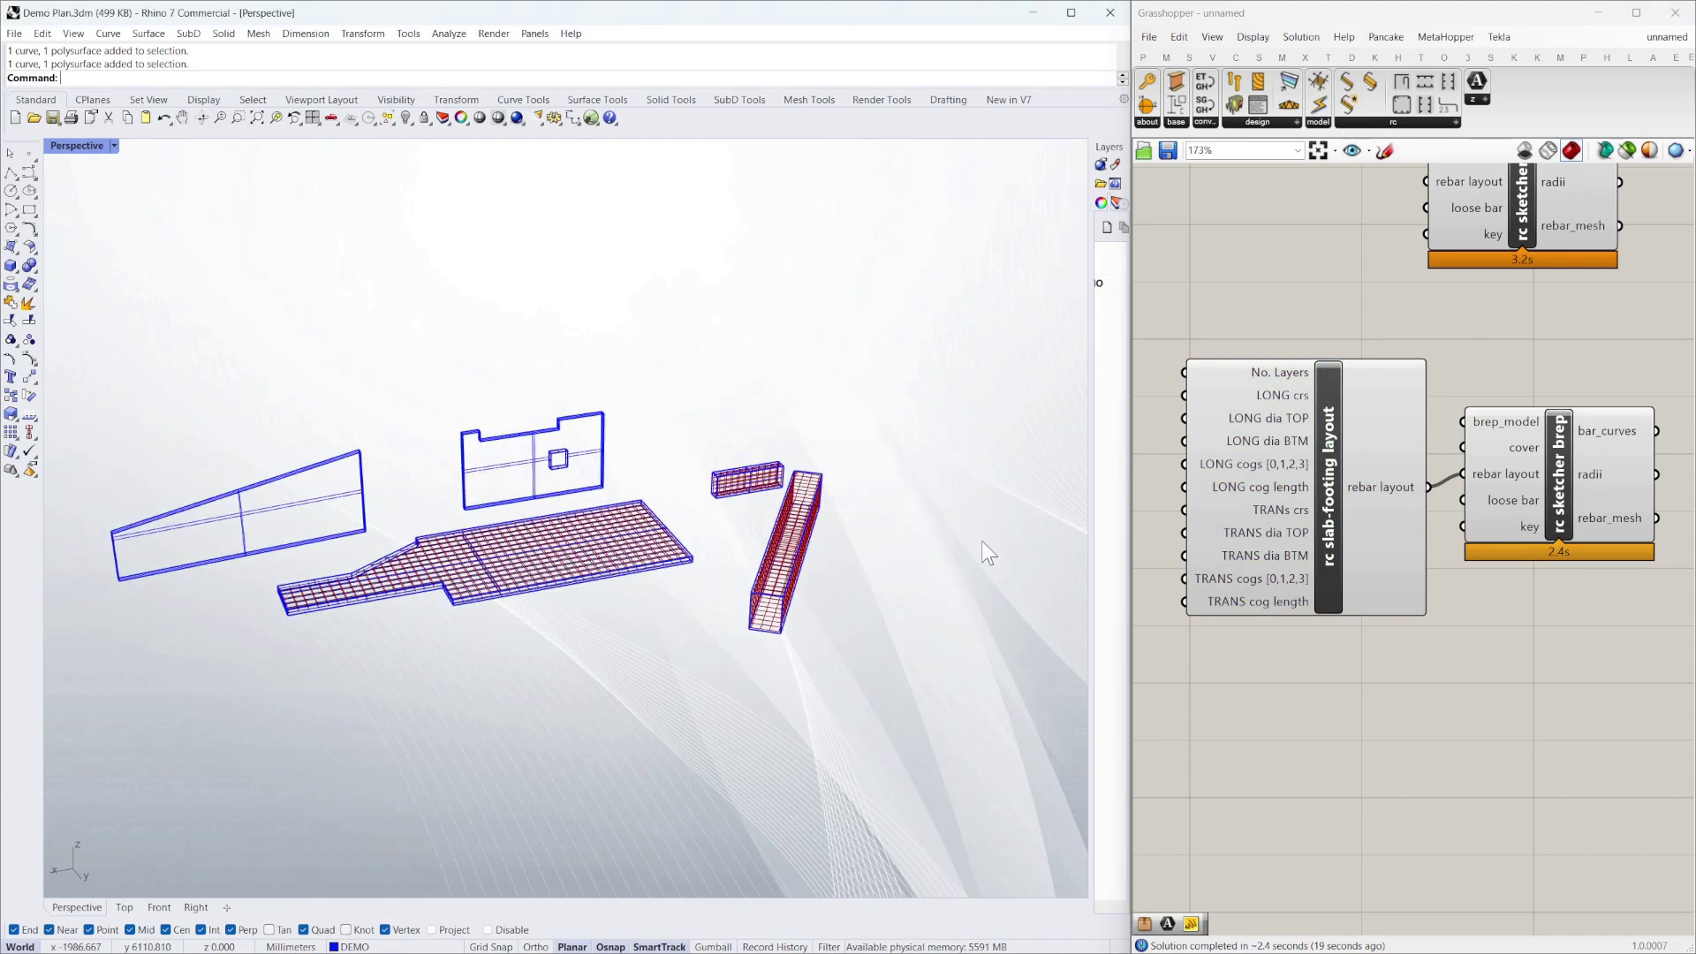
{"action": "scroll", "coordinate": [1335, 482], "scroll_direction": "down", "scroll_amount": 6}
{"action": "scroll", "coordinate": [1396, 365], "scroll_direction": "up", "scroll_amount": 5}
Reposition the beams' rc sketcher brep component and place an rc member layout component beside it
{"action": "left_click_drag", "start_coordinate": [1403, 430], "coordinate": [1501, 414]}
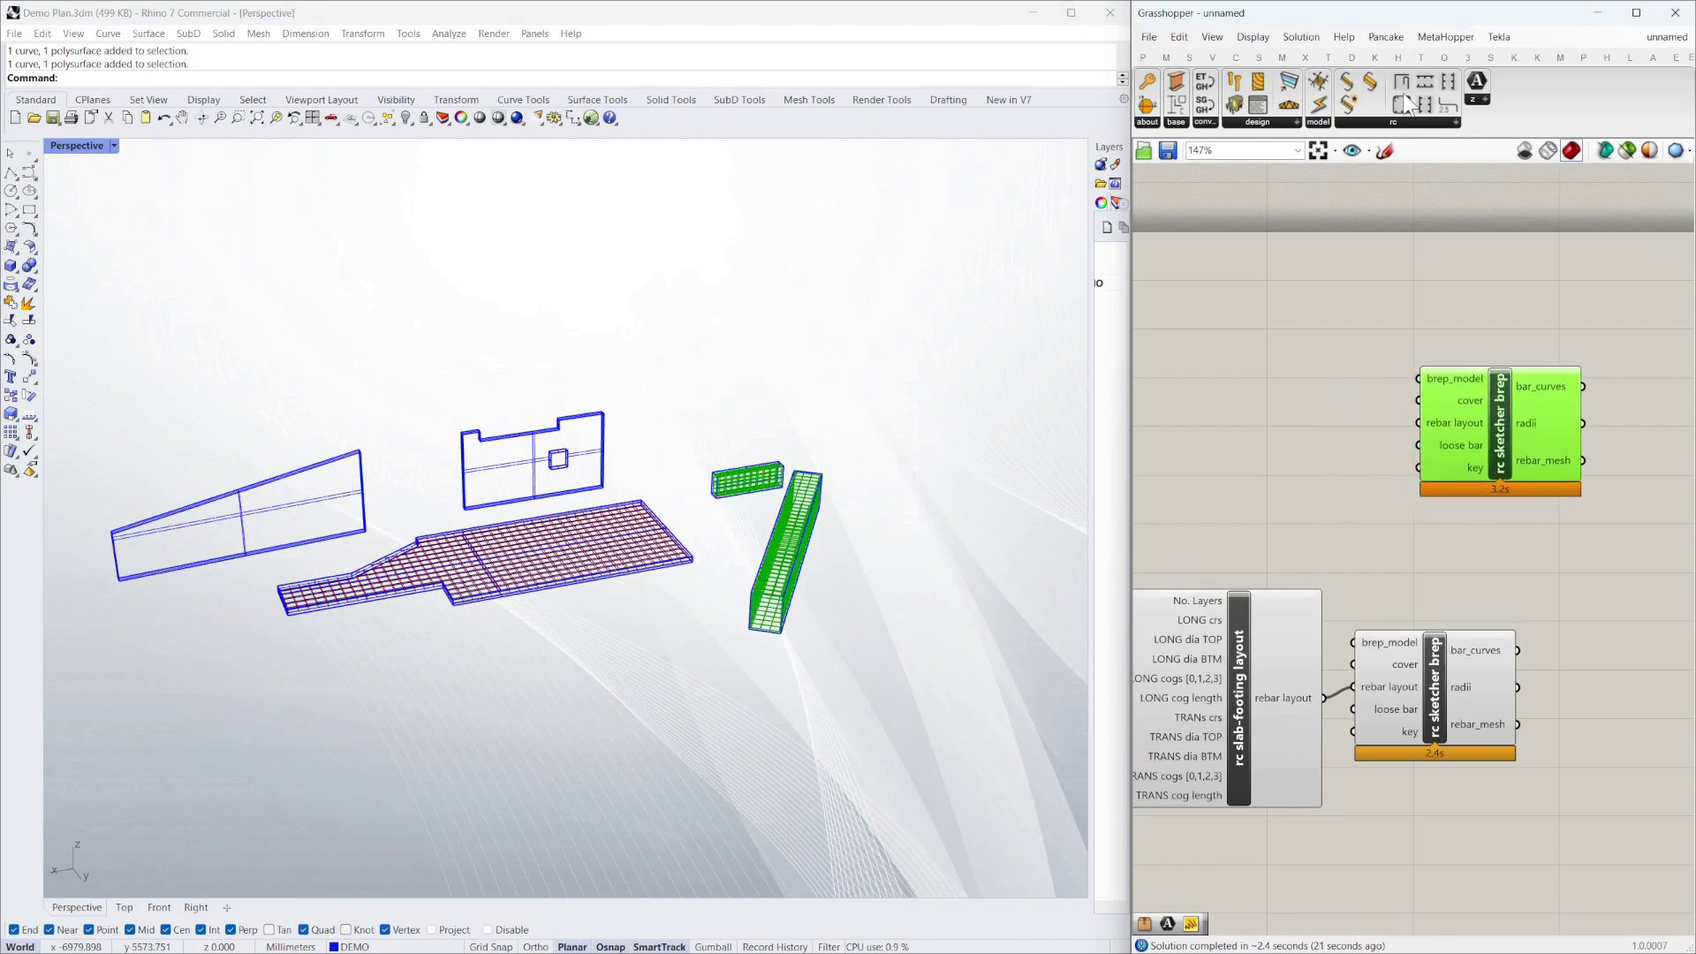
{"action": "left_click_drag", "start_coordinate": [1408, 117], "coordinate": [1237, 393]}
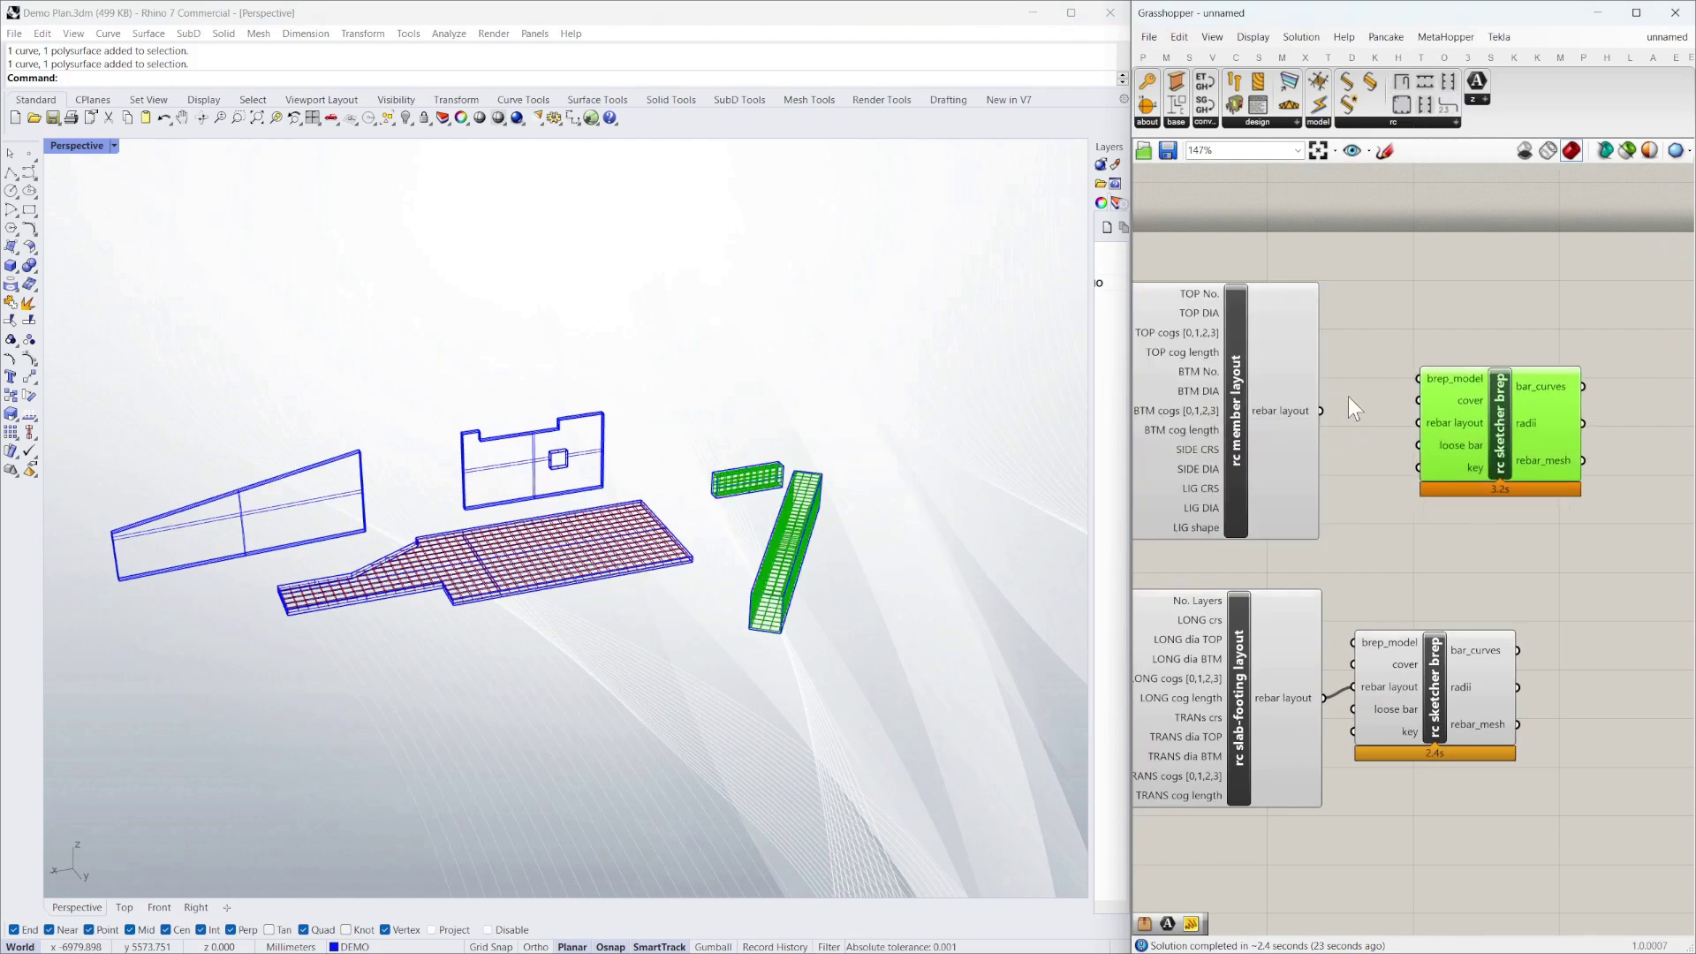
{"action": "scroll", "coordinate": [1302, 410], "scroll_direction": "up", "scroll_amount": 2}
{"action": "left_click", "coordinate": [1305, 413]}
{"action": "left_click", "coordinate": [1490, 365]}
{"action": "scroll", "coordinate": [1255, 429], "scroll_direction": "down", "scroll_amount": 3}
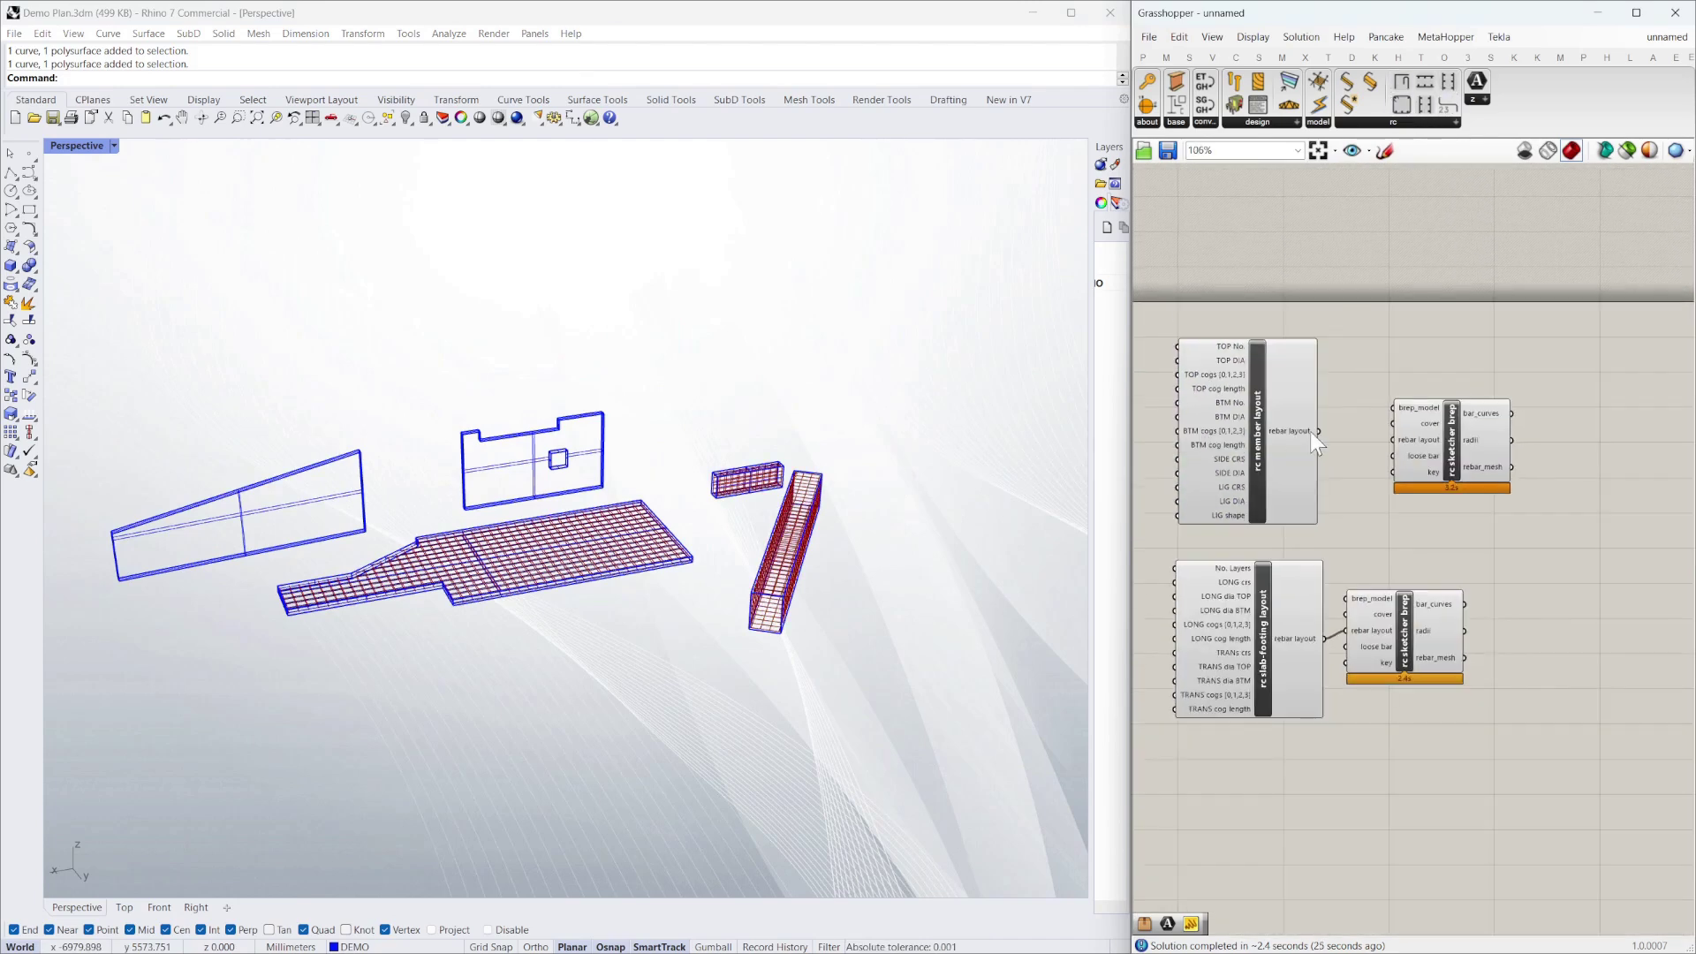
Select the two walls in Rhino and place an rc wall layout component below the slab components on the Grasshopper canvas
{"action": "scroll", "coordinate": [1378, 432], "scroll_direction": "up", "scroll_amount": 2}
{"action": "scroll", "coordinate": [1328, 369], "scroll_direction": "down", "scroll_amount": 3}
{"action": "scroll", "coordinate": [511, 474], "scroll_direction": "up", "scroll_amount": 5}
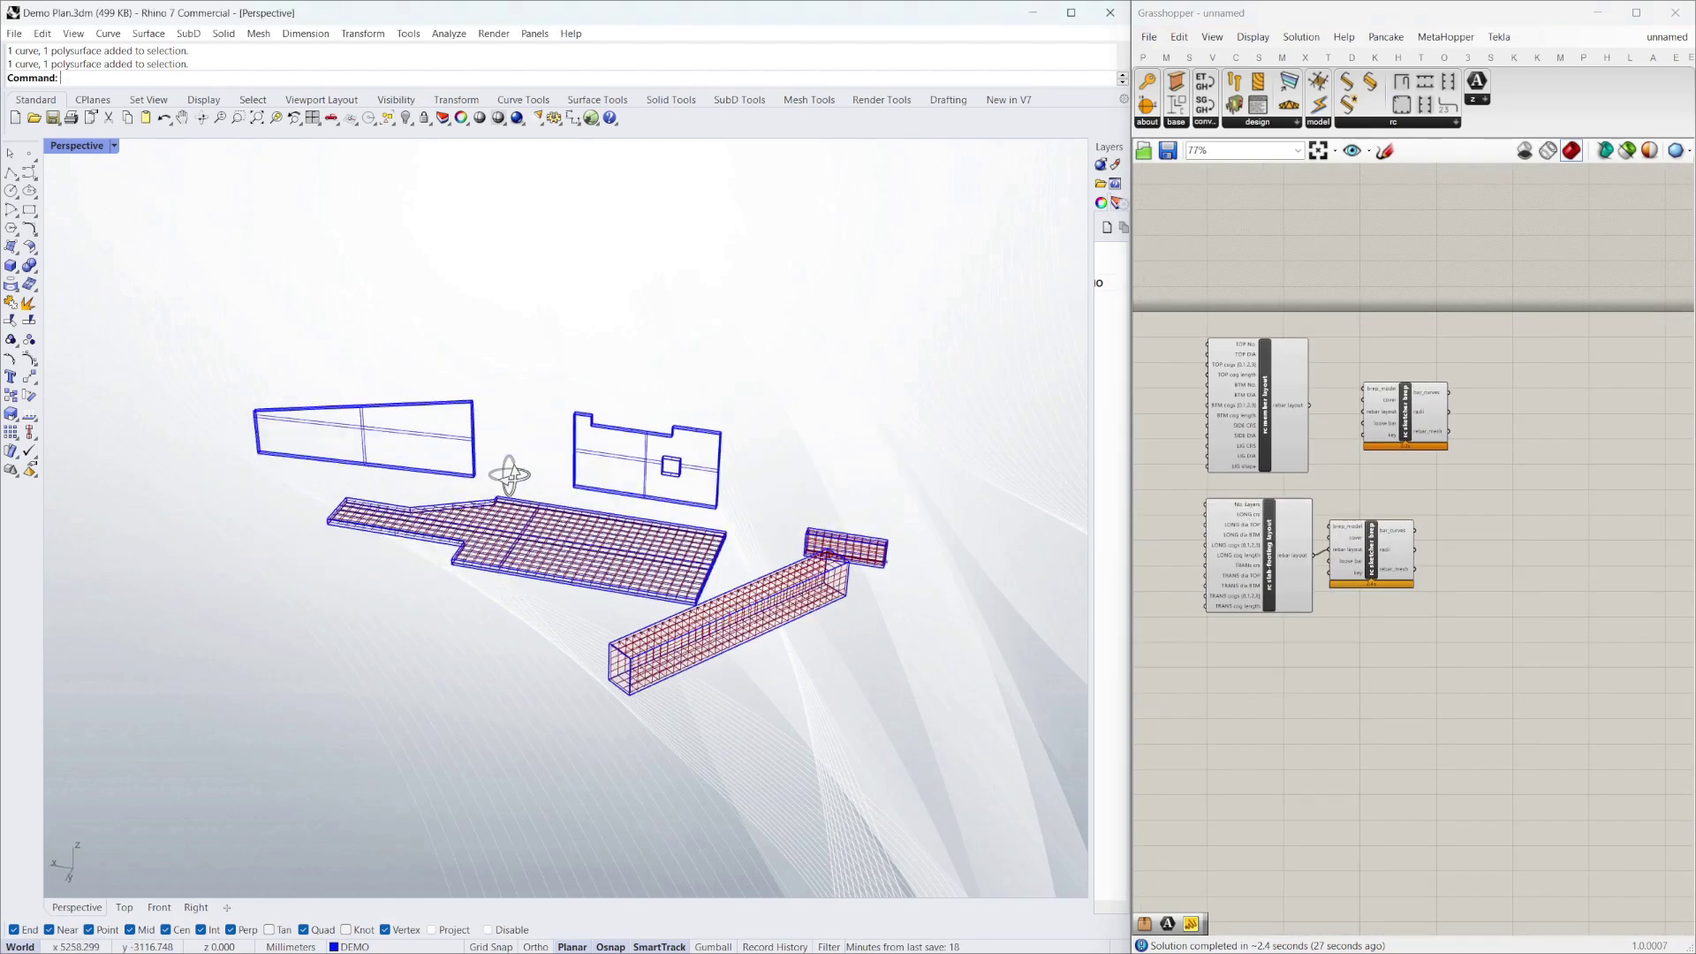
{"action": "left_click_drag", "start_coordinate": [913, 482], "coordinate": [303, 349]}
{"action": "left_click", "coordinate": [1520, 227]}
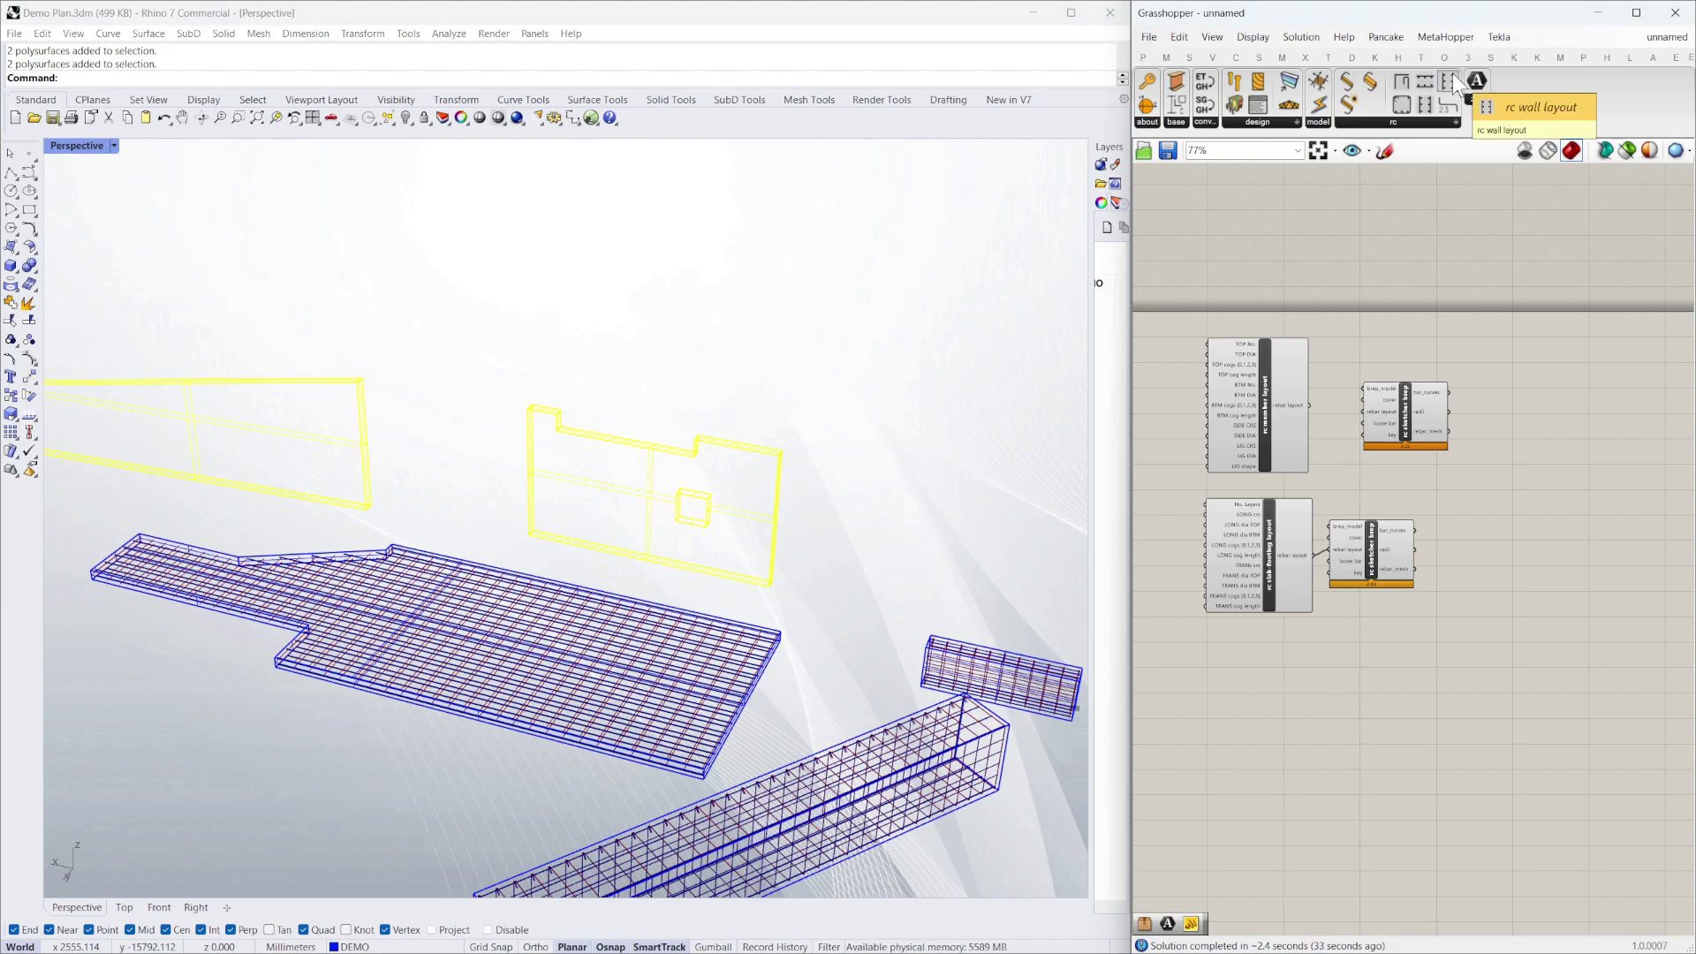
{"action": "left_click_drag", "start_coordinate": [1453, 84], "coordinate": [1277, 742]}
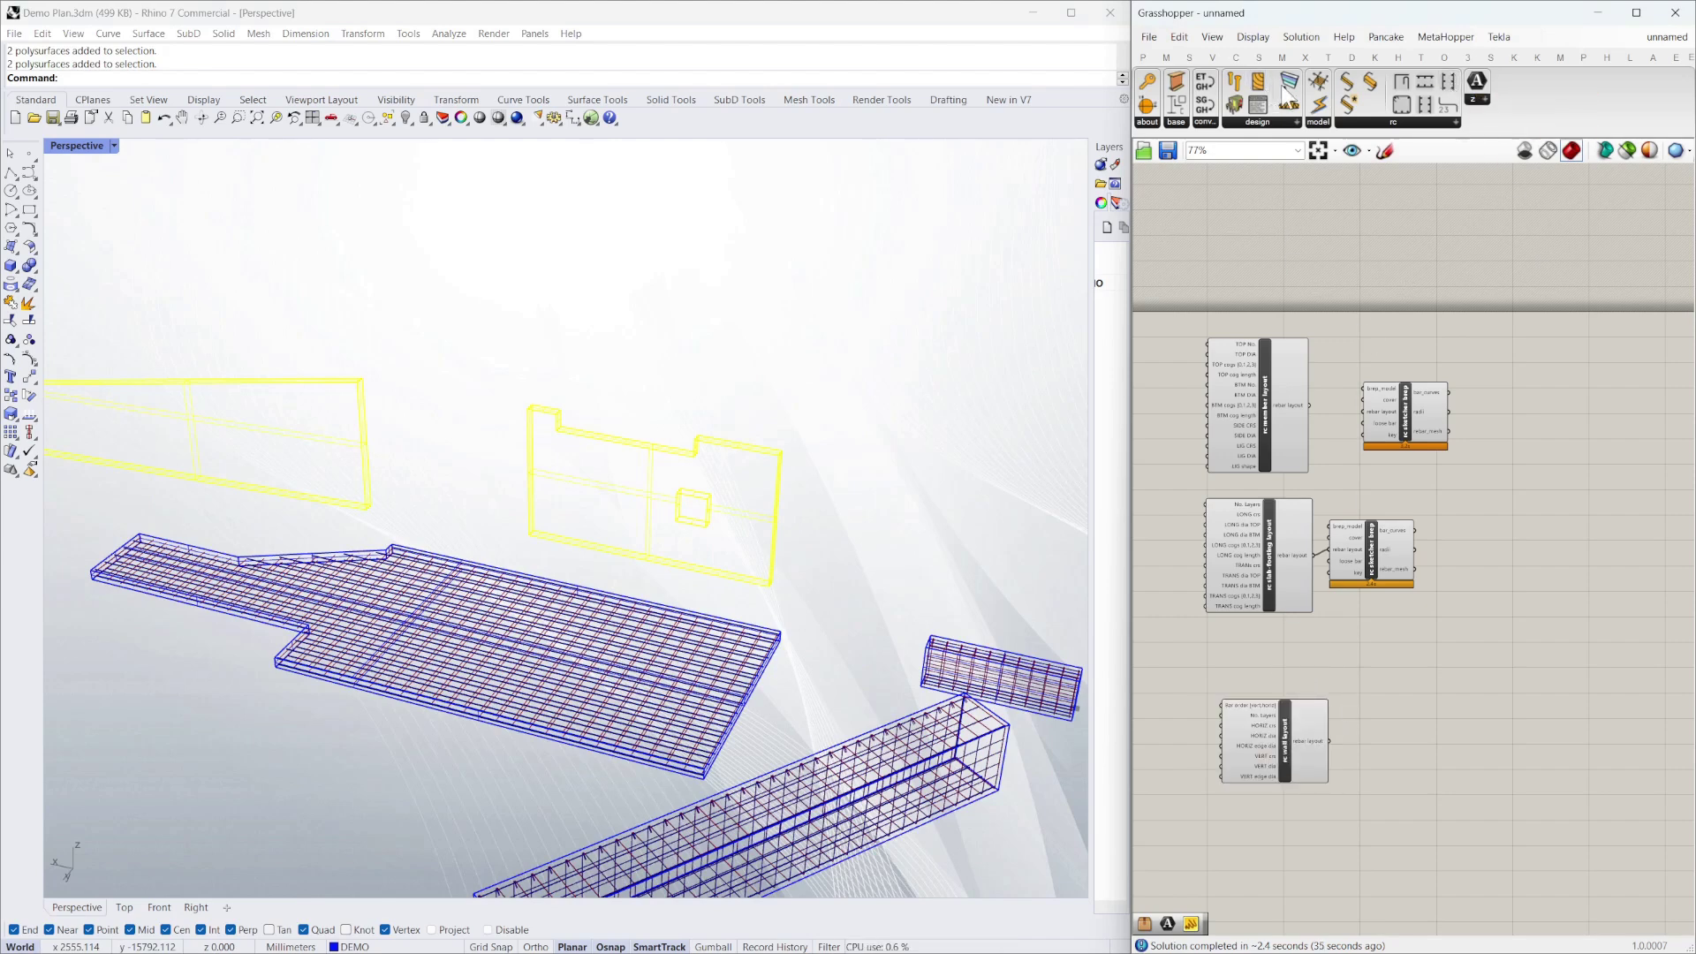
Connect the rc wall layout to a new rc sketcher brep component and assign both walls to its brep_model input
{"action": "scroll", "coordinate": [1362, 670], "scroll_direction": "up", "scroll_amount": 3}
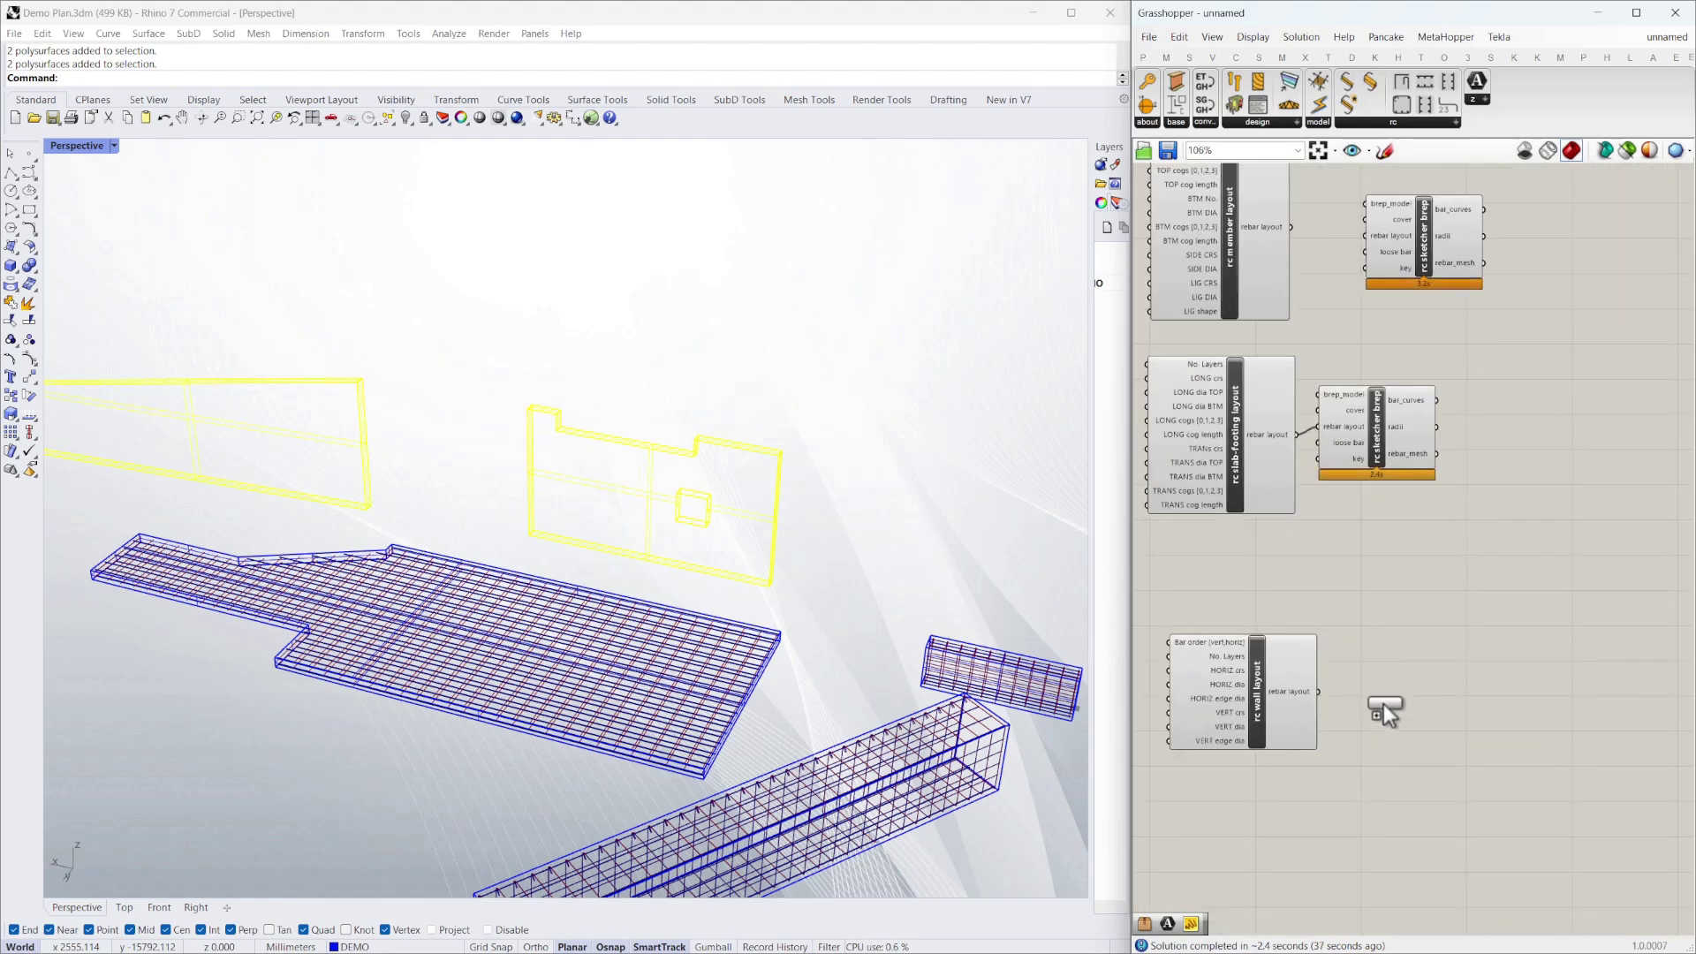
{"action": "left_click_drag", "start_coordinate": [1383, 703], "coordinate": [1385, 702]}
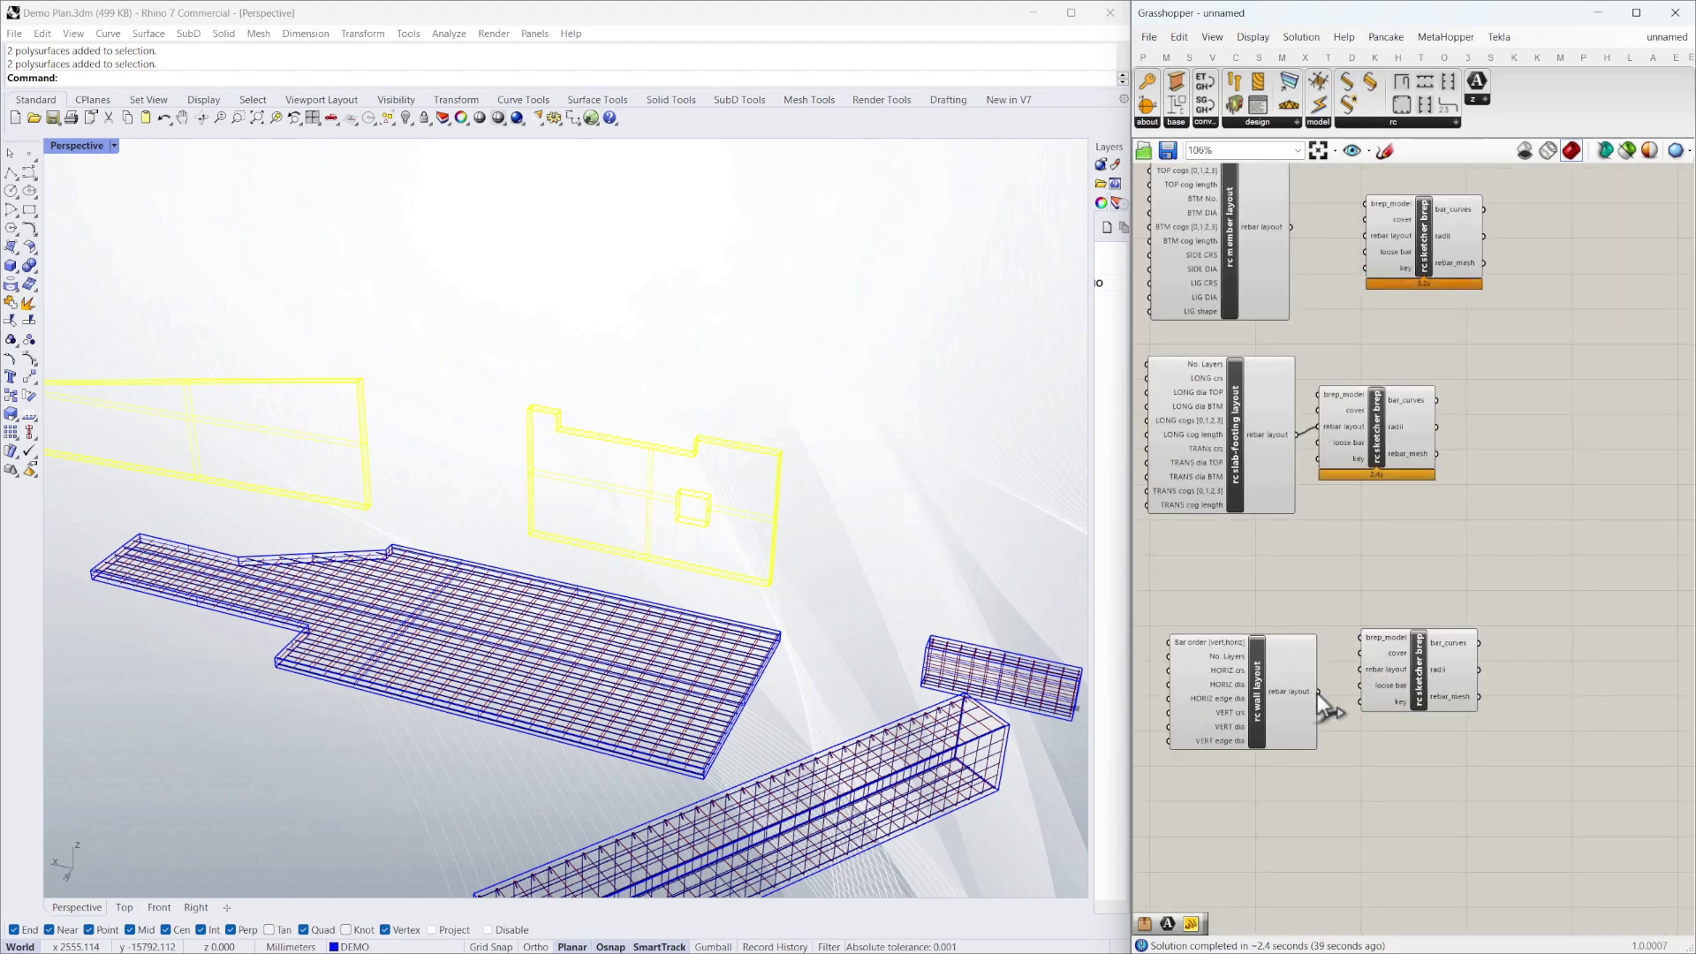
{"action": "right_click", "coordinate": [1391, 638]}
{"action": "left_click", "coordinate": [1456, 803]}
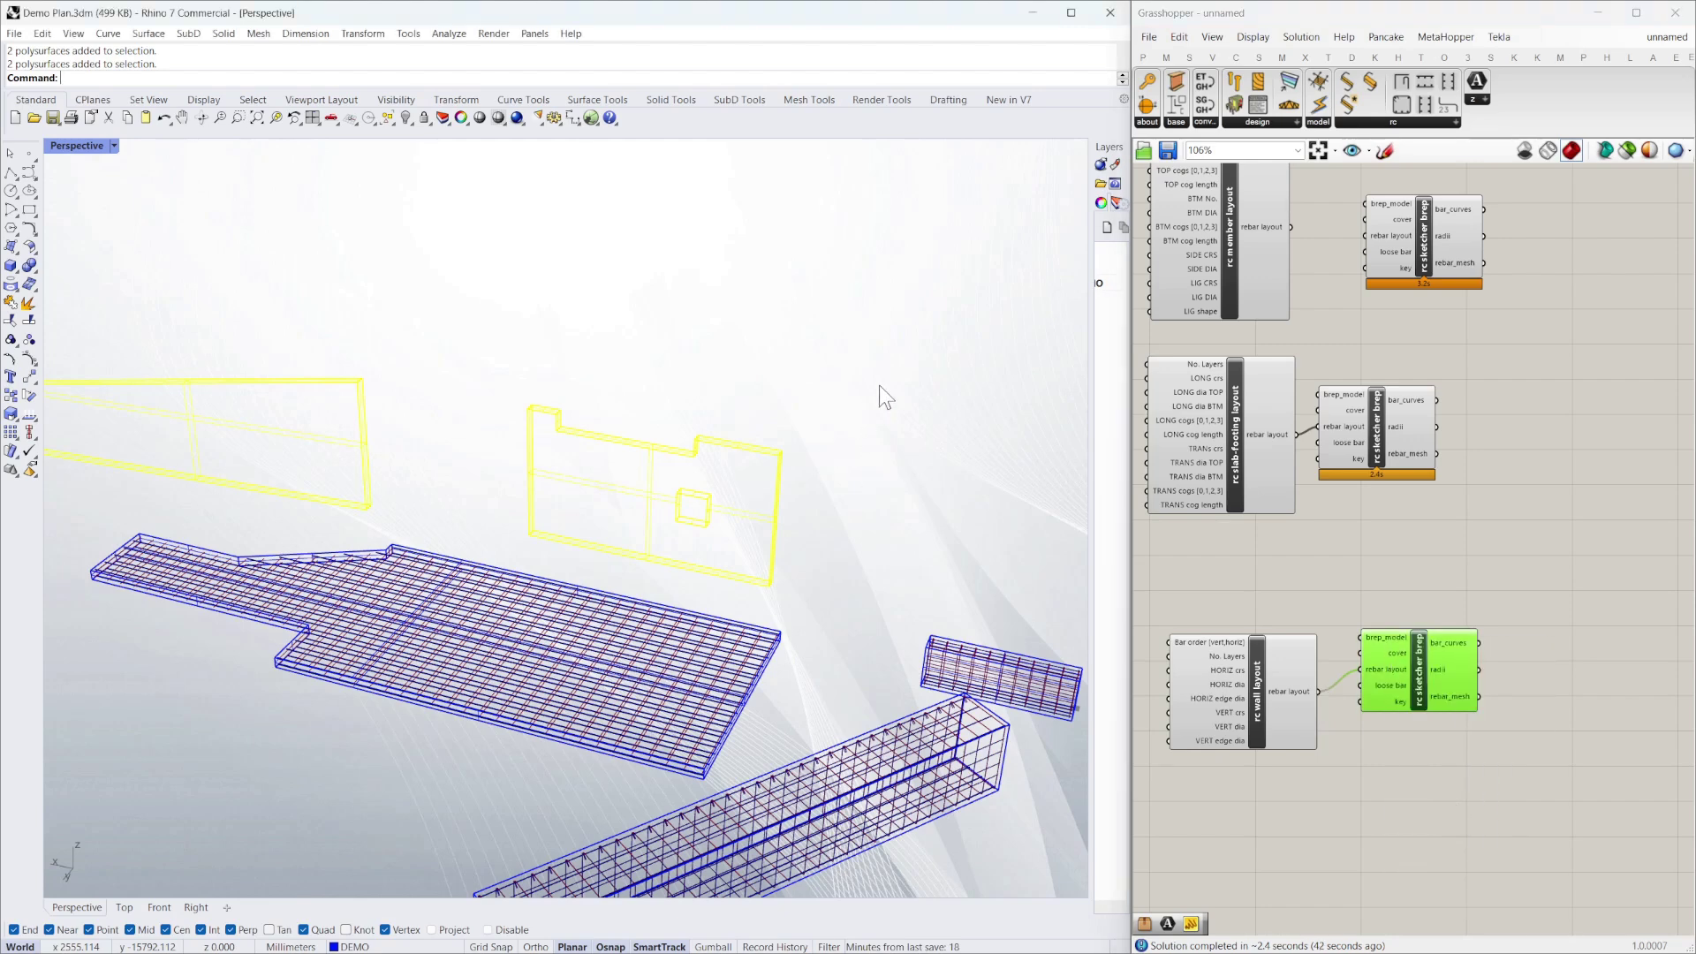
{"action": "left_click", "coordinate": [1456, 586]}
Examine the notched wall's reinforcement, including its edge bars and the bars around the opening
{"action": "scroll", "coordinate": [867, 526], "scroll_direction": "down", "scroll_amount": 3}
{"action": "scroll", "coordinate": [877, 495], "scroll_direction": "up", "scroll_amount": 6}
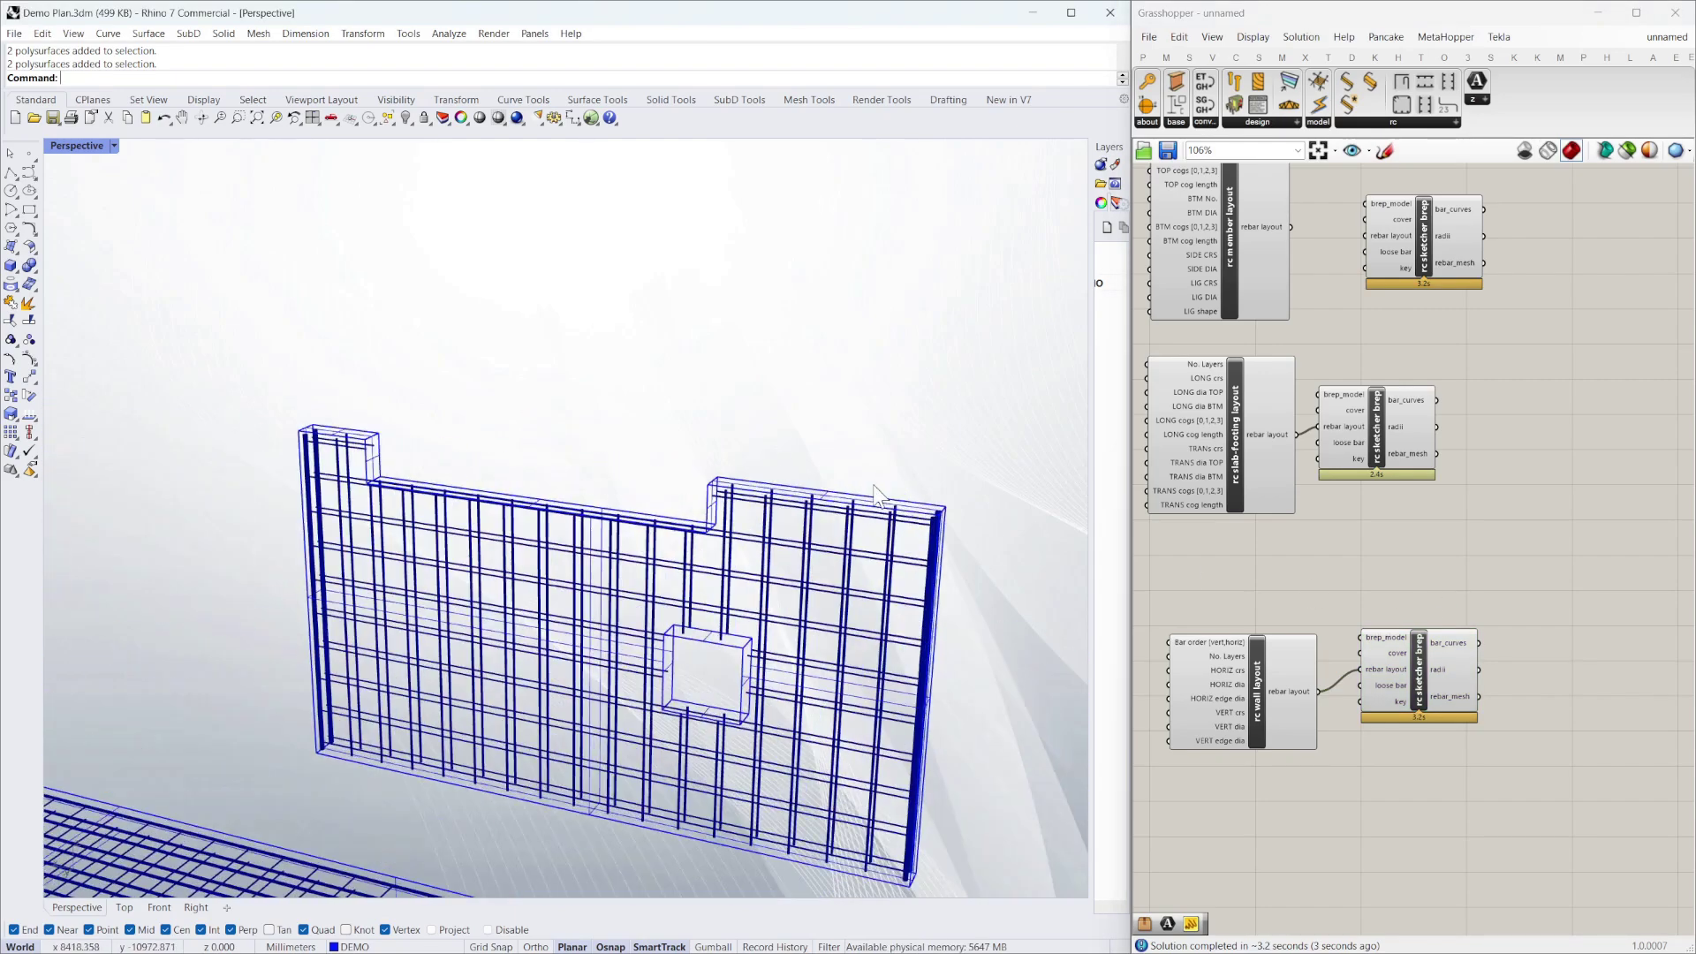
{"action": "right_click_drag", "start_coordinate": [874, 486], "coordinate": [958, 540]}
{"action": "scroll", "coordinate": [442, 488], "scroll_direction": "down", "scroll_amount": 3}
{"action": "scroll", "coordinate": [920, 494], "scroll_direction": "up", "scroll_amount": 8}
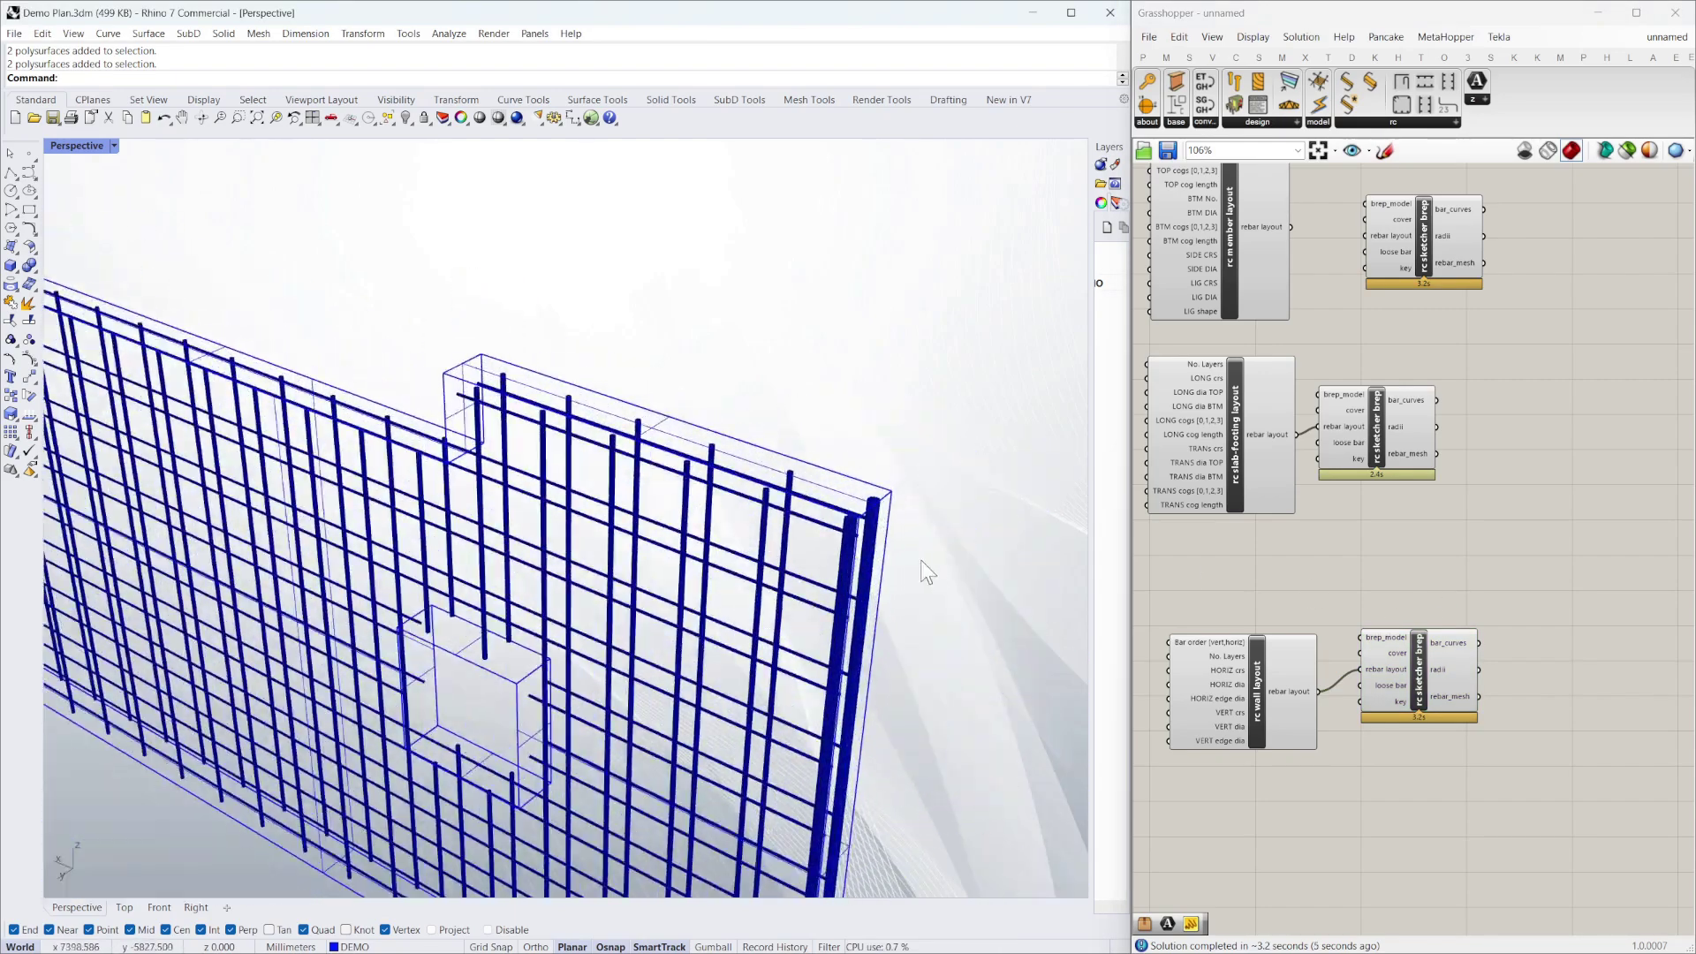
{"action": "scroll", "coordinate": [925, 572], "scroll_direction": "down", "scroll_amount": 4}
{"action": "scroll", "coordinate": [792, 535], "scroll_direction": "up", "scroll_amount": 4}
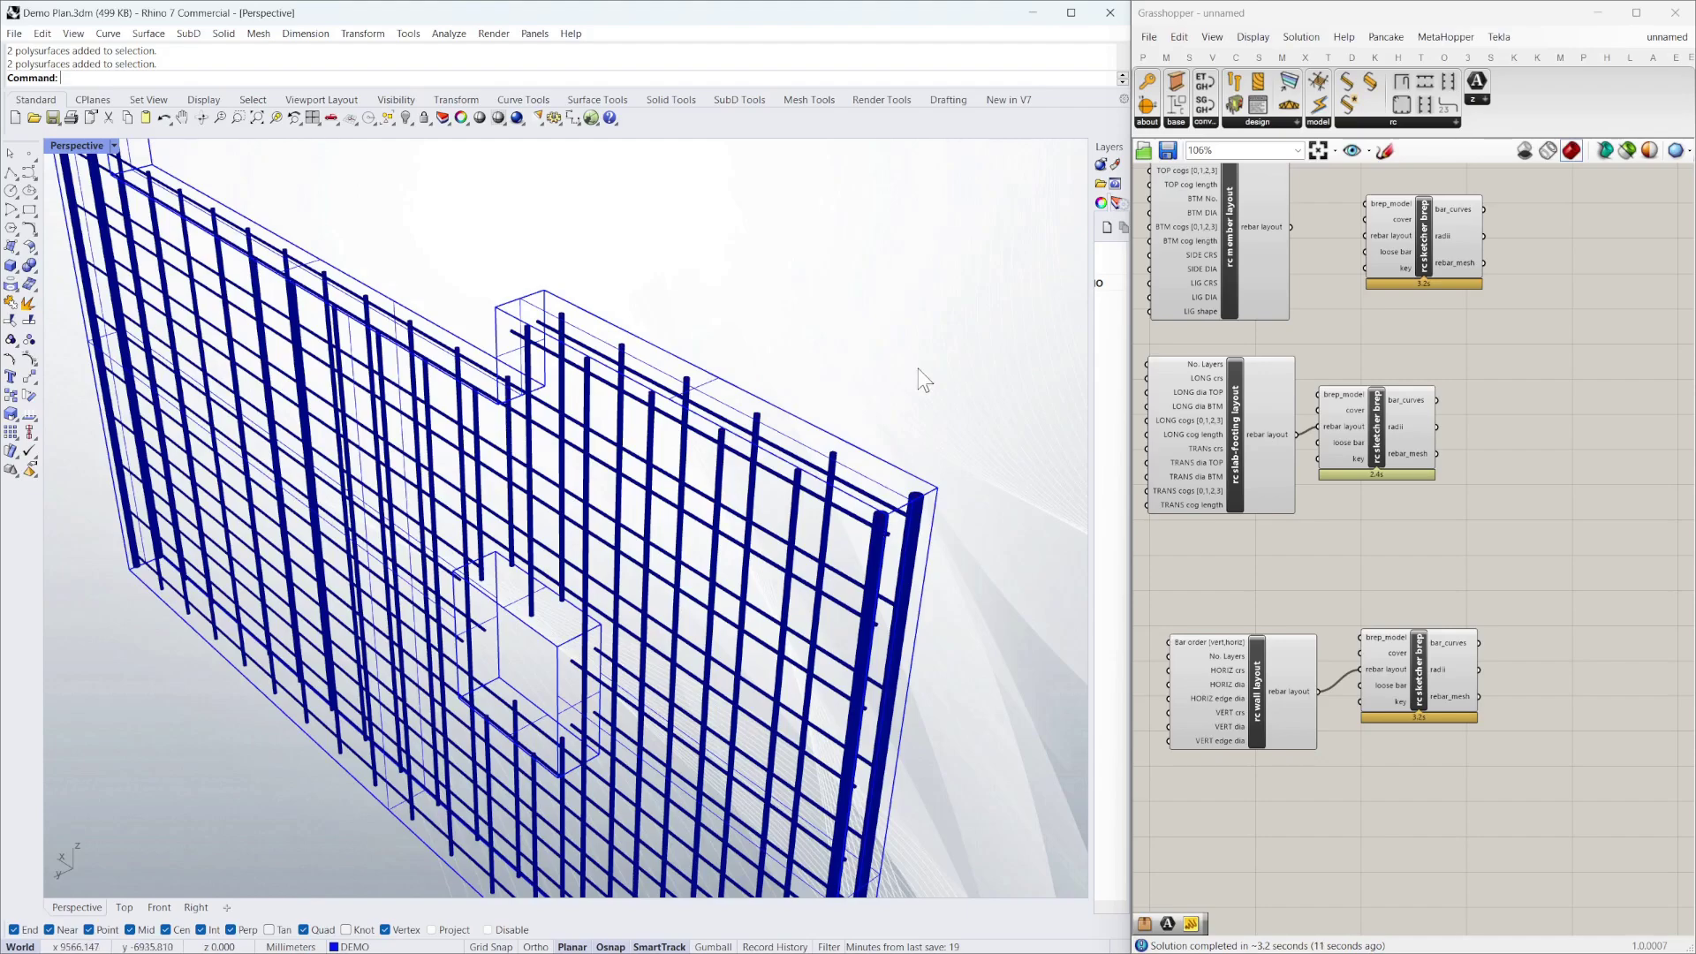
Compare the reinforcement of both walls, checking how the bars follow the sloped wall's upper edge
{"action": "scroll", "coordinate": [897, 530], "scroll_direction": "down", "scroll_amount": 10}
{"action": "scroll", "coordinate": [500, 398], "scroll_direction": "up", "scroll_amount": 9}
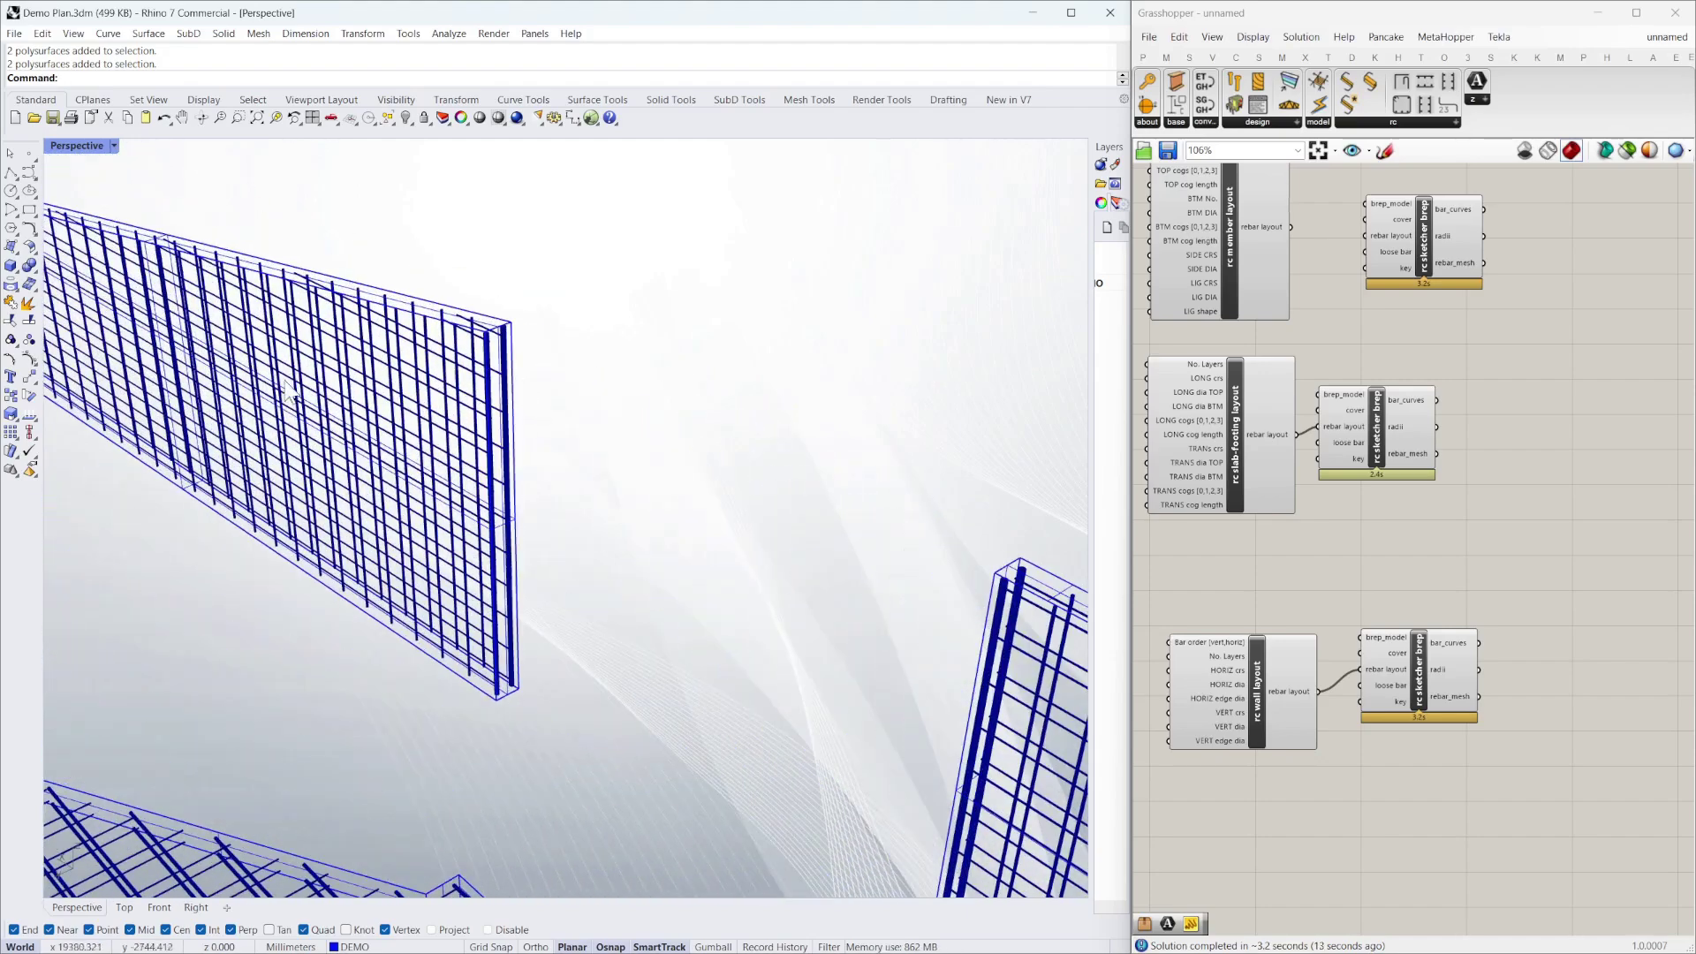
{"action": "scroll", "coordinate": [443, 481], "scroll_direction": "down", "scroll_amount": 4}
{"action": "scroll", "coordinate": [806, 598], "scroll_direction": "up", "scroll_amount": 5}
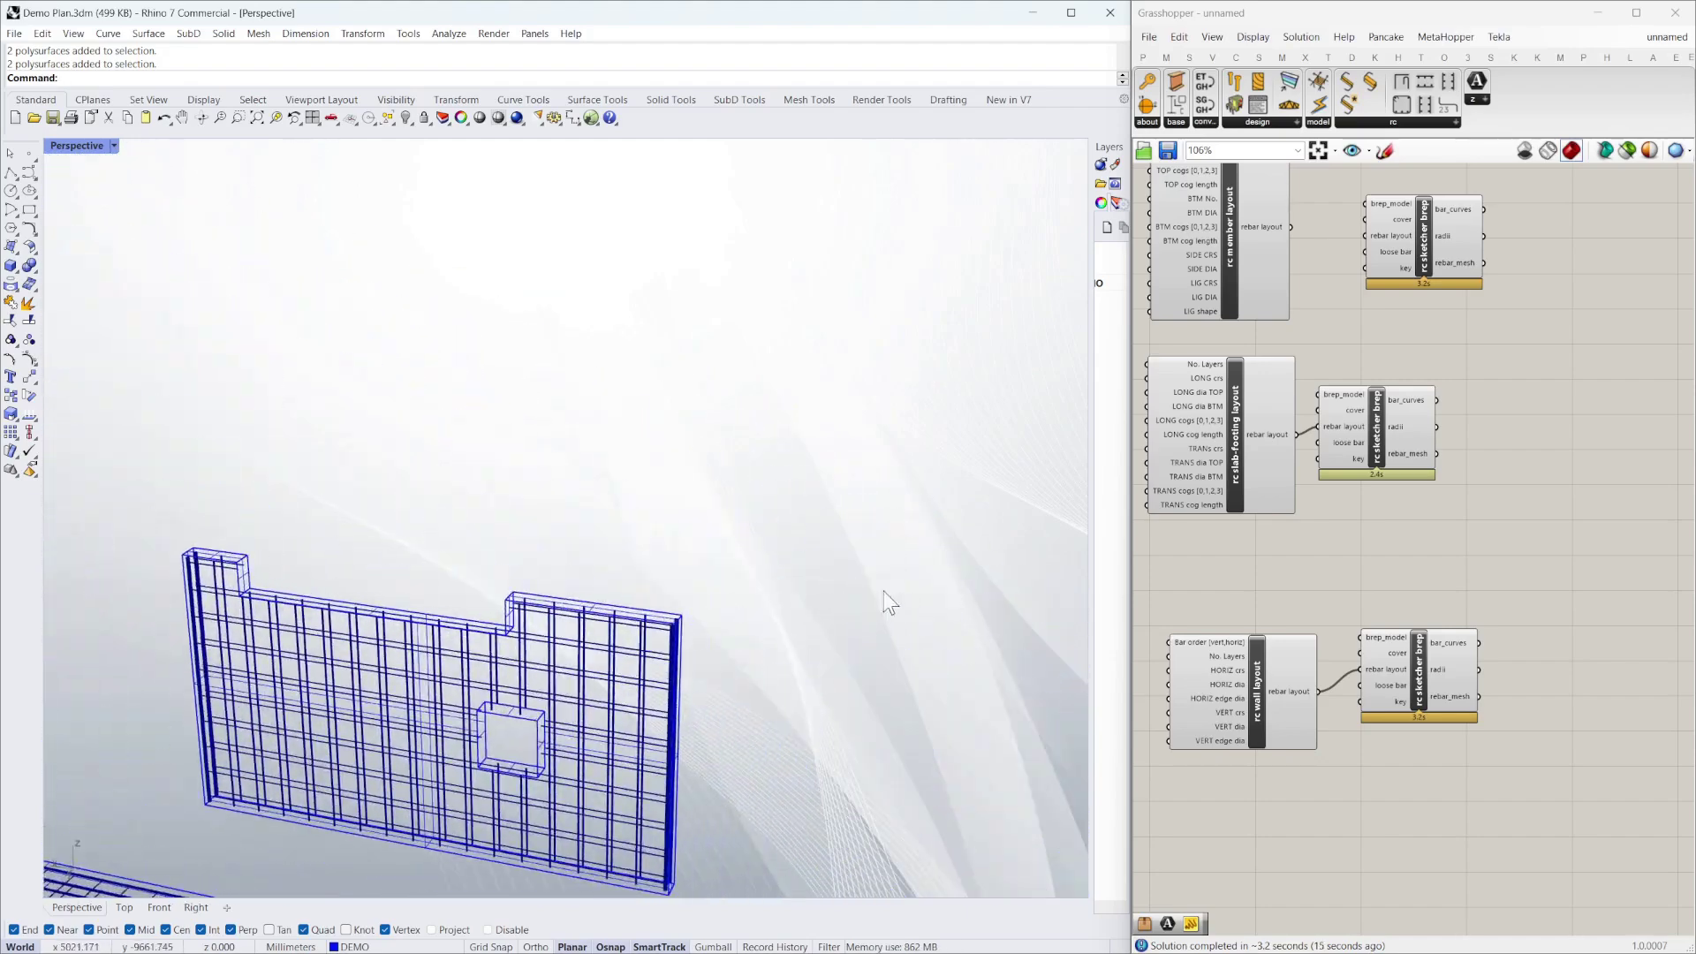
{"action": "scroll", "coordinate": [886, 601], "scroll_direction": "up", "scroll_amount": 3}
{"action": "scroll", "coordinate": [886, 586], "scroll_direction": "down", "scroll_amount": 4}
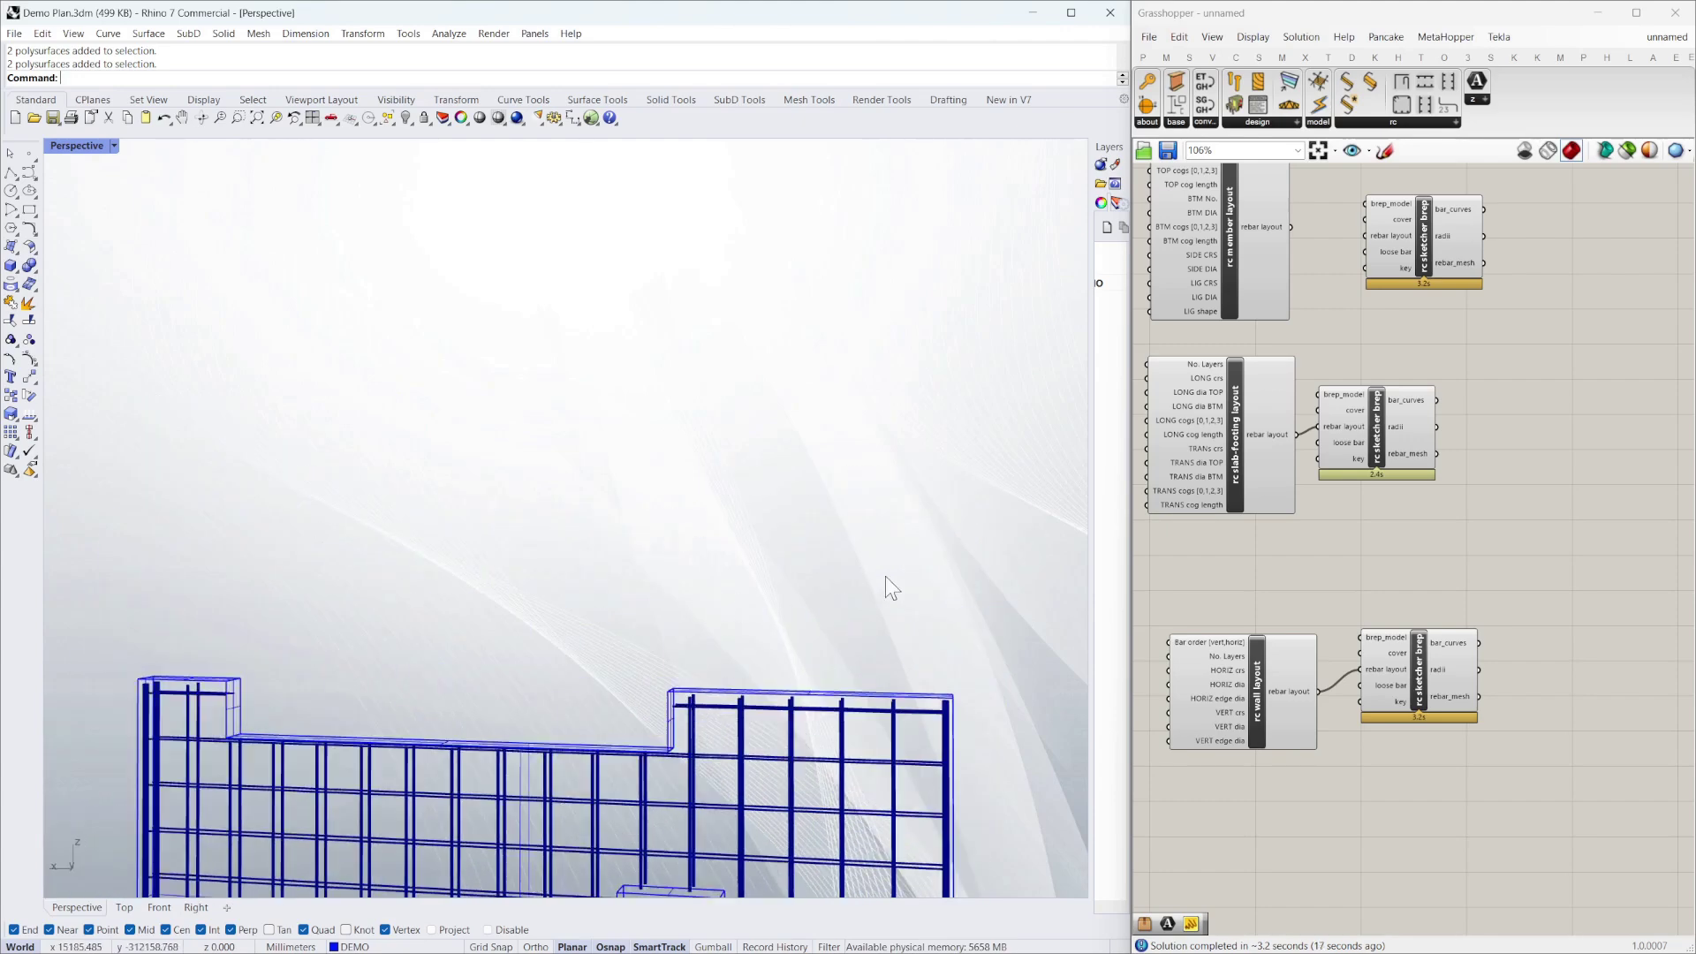
{"action": "scroll", "coordinate": [803, 586], "scroll_direction": "up", "scroll_amount": 5}
{"action": "scroll", "coordinate": [787, 518], "scroll_direction": "down", "scroll_amount": 3}
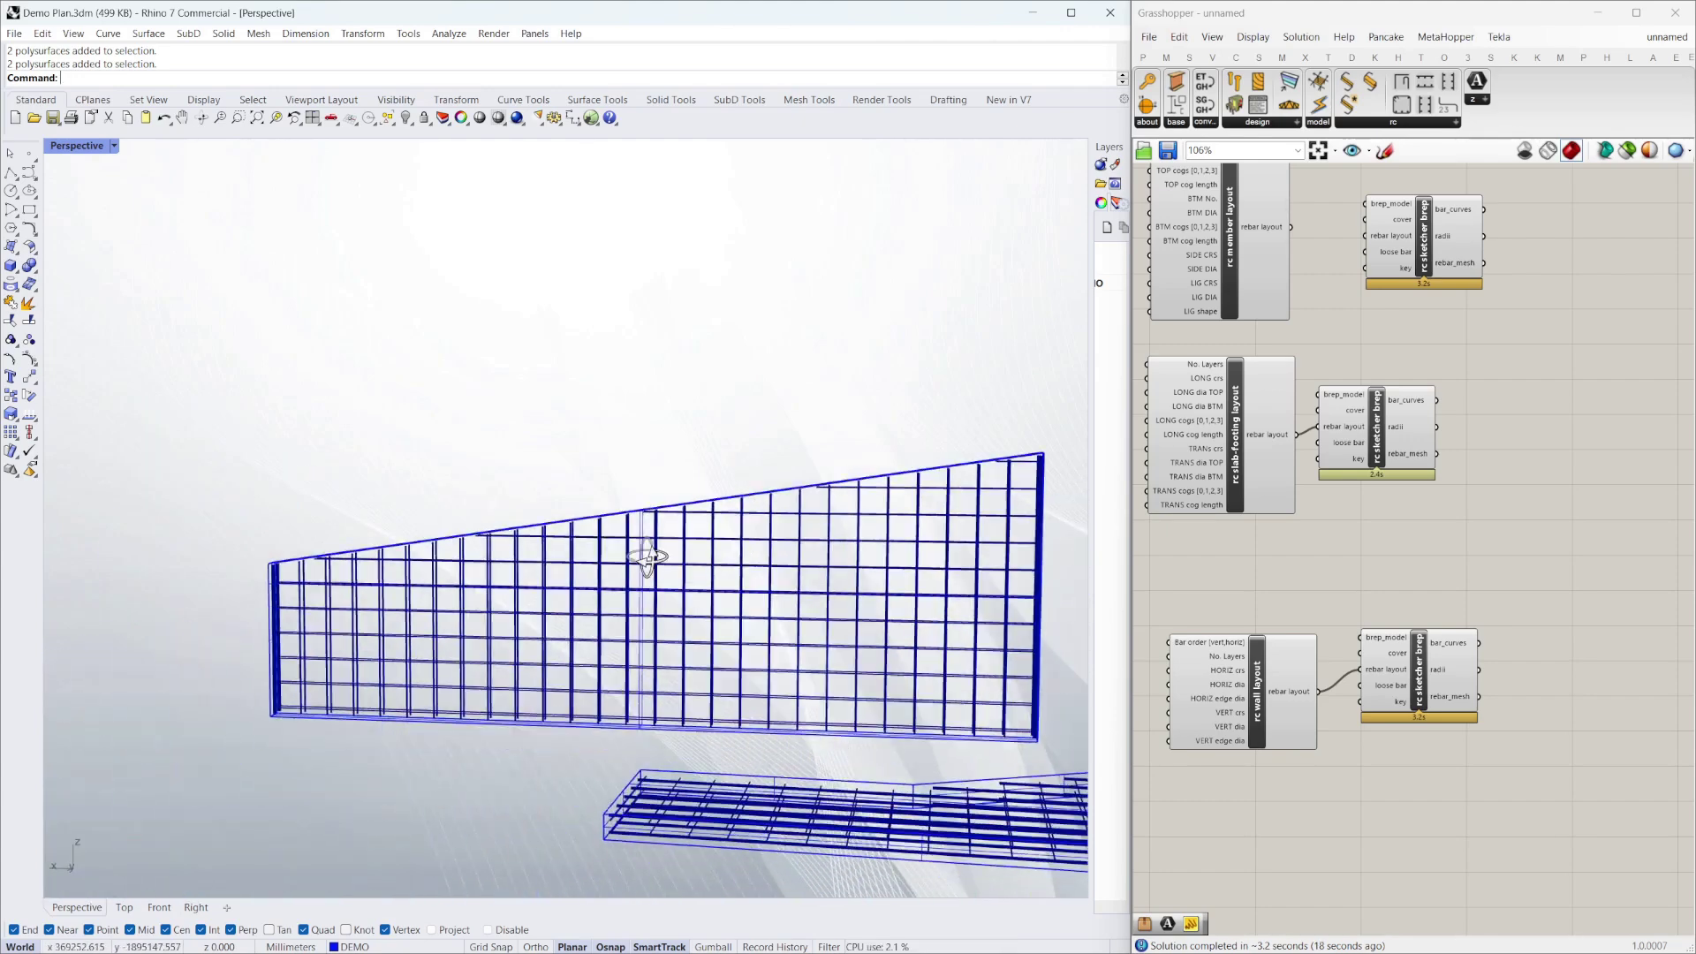
{"action": "scroll", "coordinate": [707, 516], "scroll_direction": "up", "scroll_amount": 5}
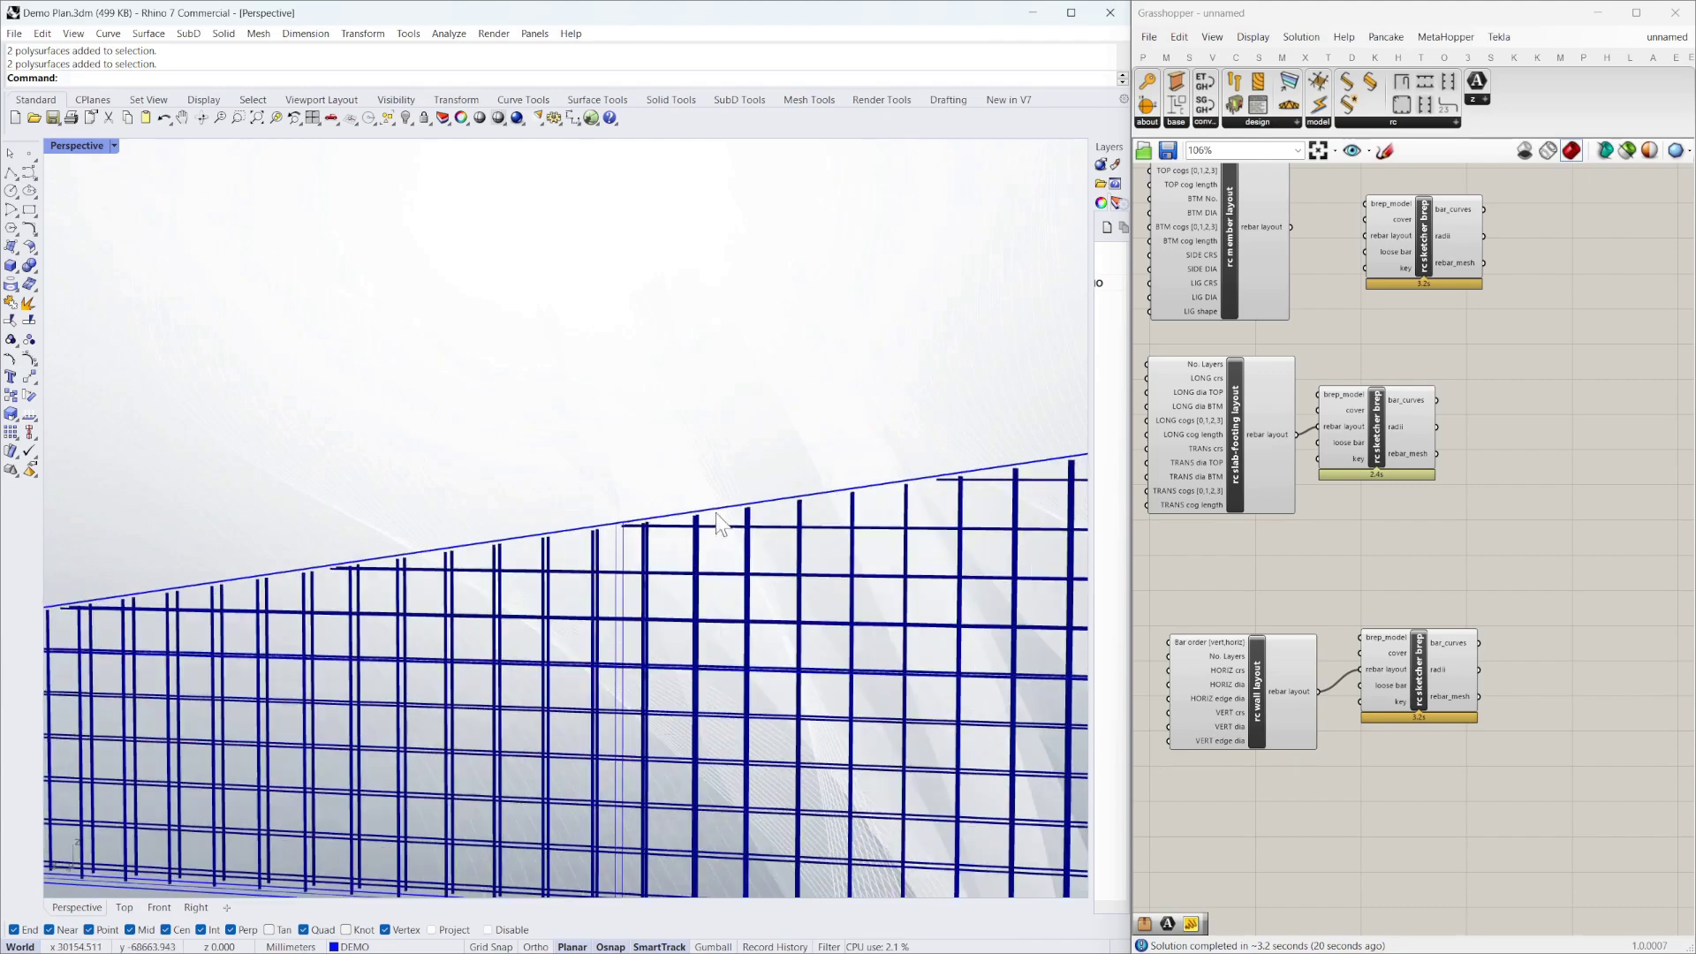
{"action": "scroll", "coordinate": [590, 522], "scroll_direction": "down", "scroll_amount": 4}
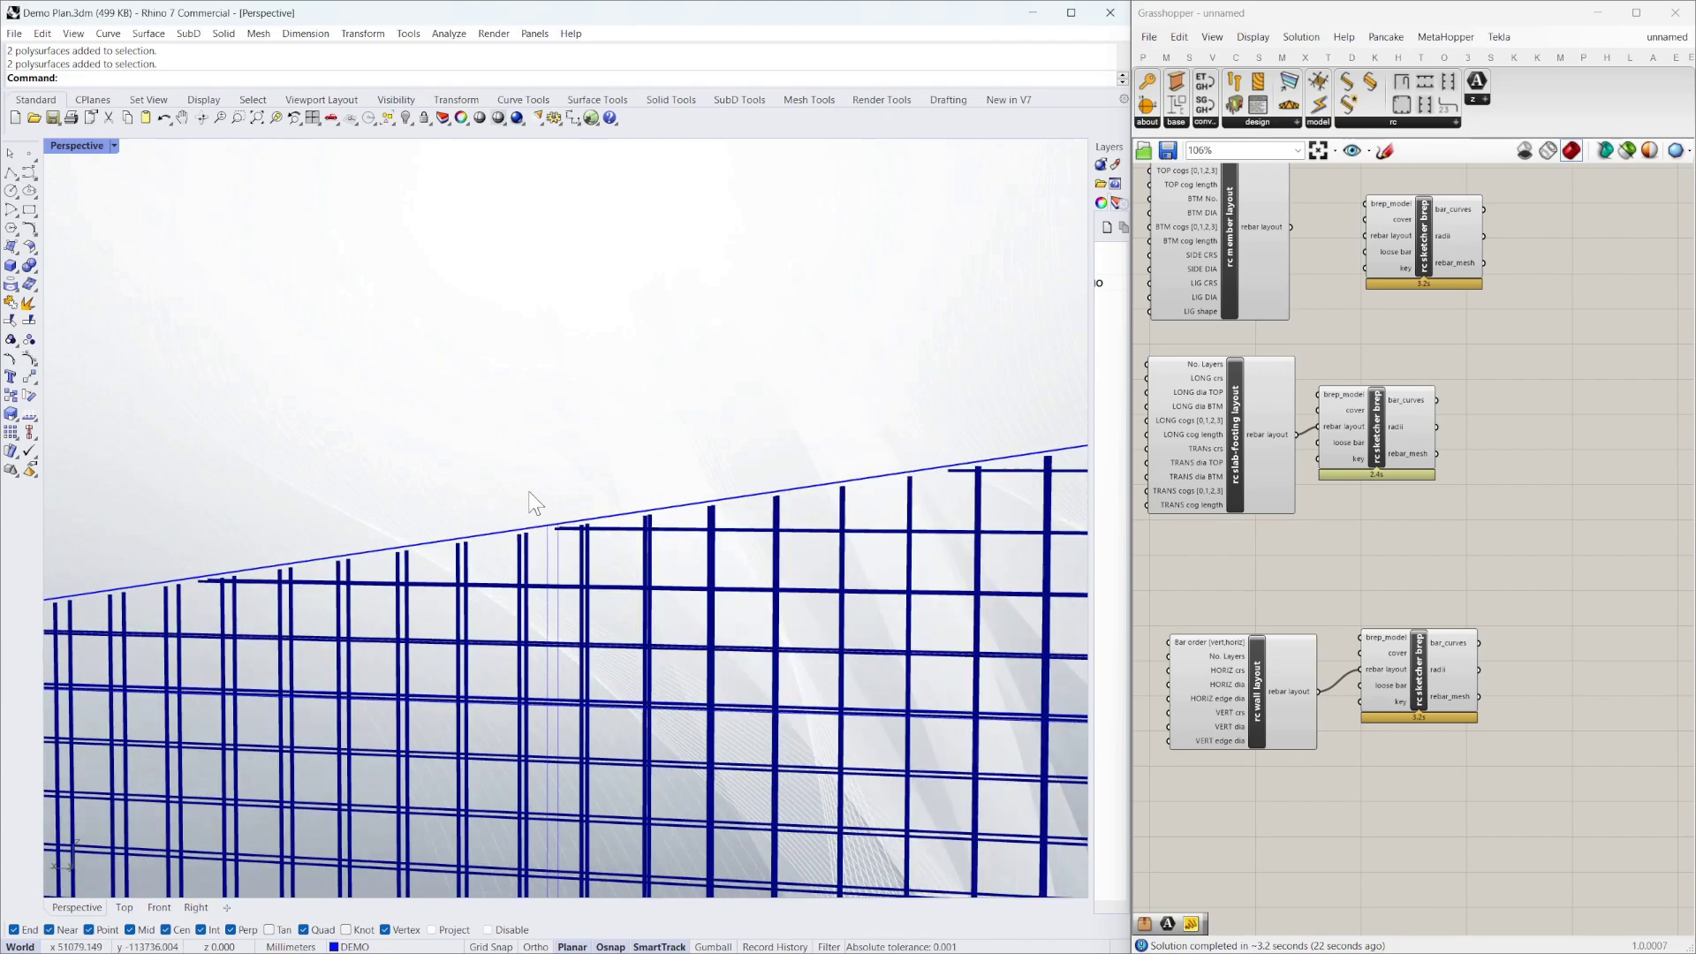
{"action": "scroll", "coordinate": [212, 521], "scroll_direction": "down", "scroll_amount": 3}
{"action": "scroll", "coordinate": [212, 522], "scroll_direction": "down", "scroll_amount": 4}
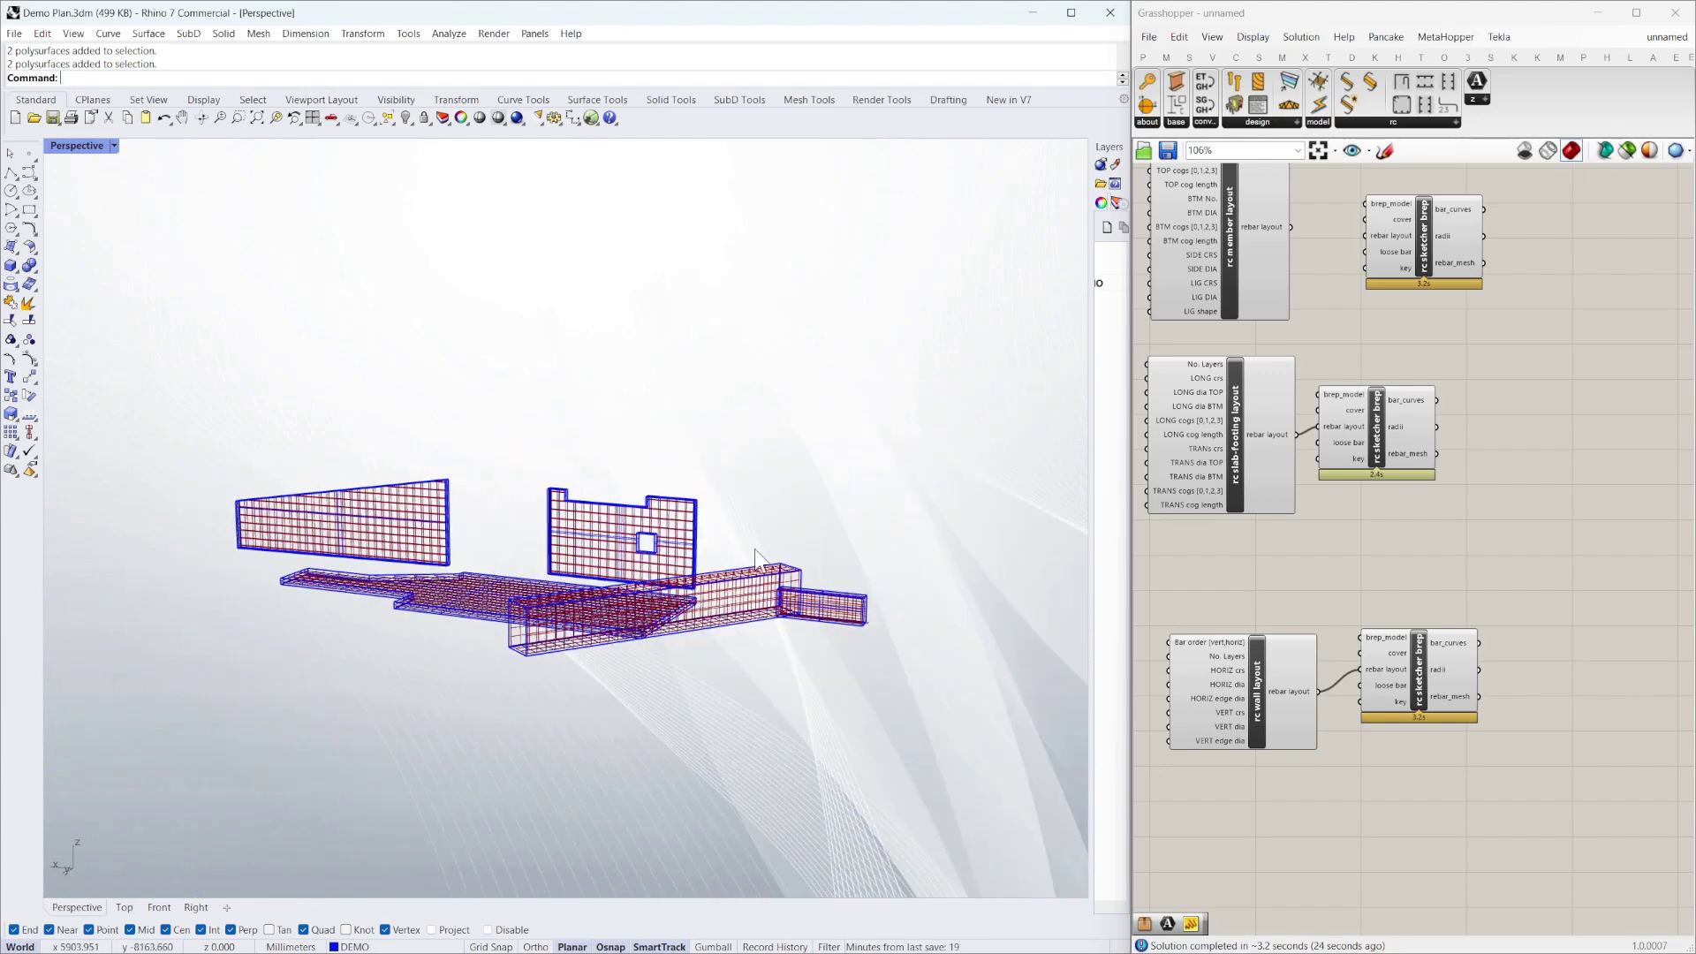
Inspect how the bars are trimmed at the notched wall's opening and review all the reinforced elements together
{"action": "scroll", "coordinate": [710, 512], "scroll_direction": "up", "scroll_amount": 8}
{"action": "right_click_drag", "start_coordinate": [751, 495], "coordinate": [703, 538]}
{"action": "scroll", "coordinate": [540, 565], "scroll_direction": "up", "scroll_amount": 3}
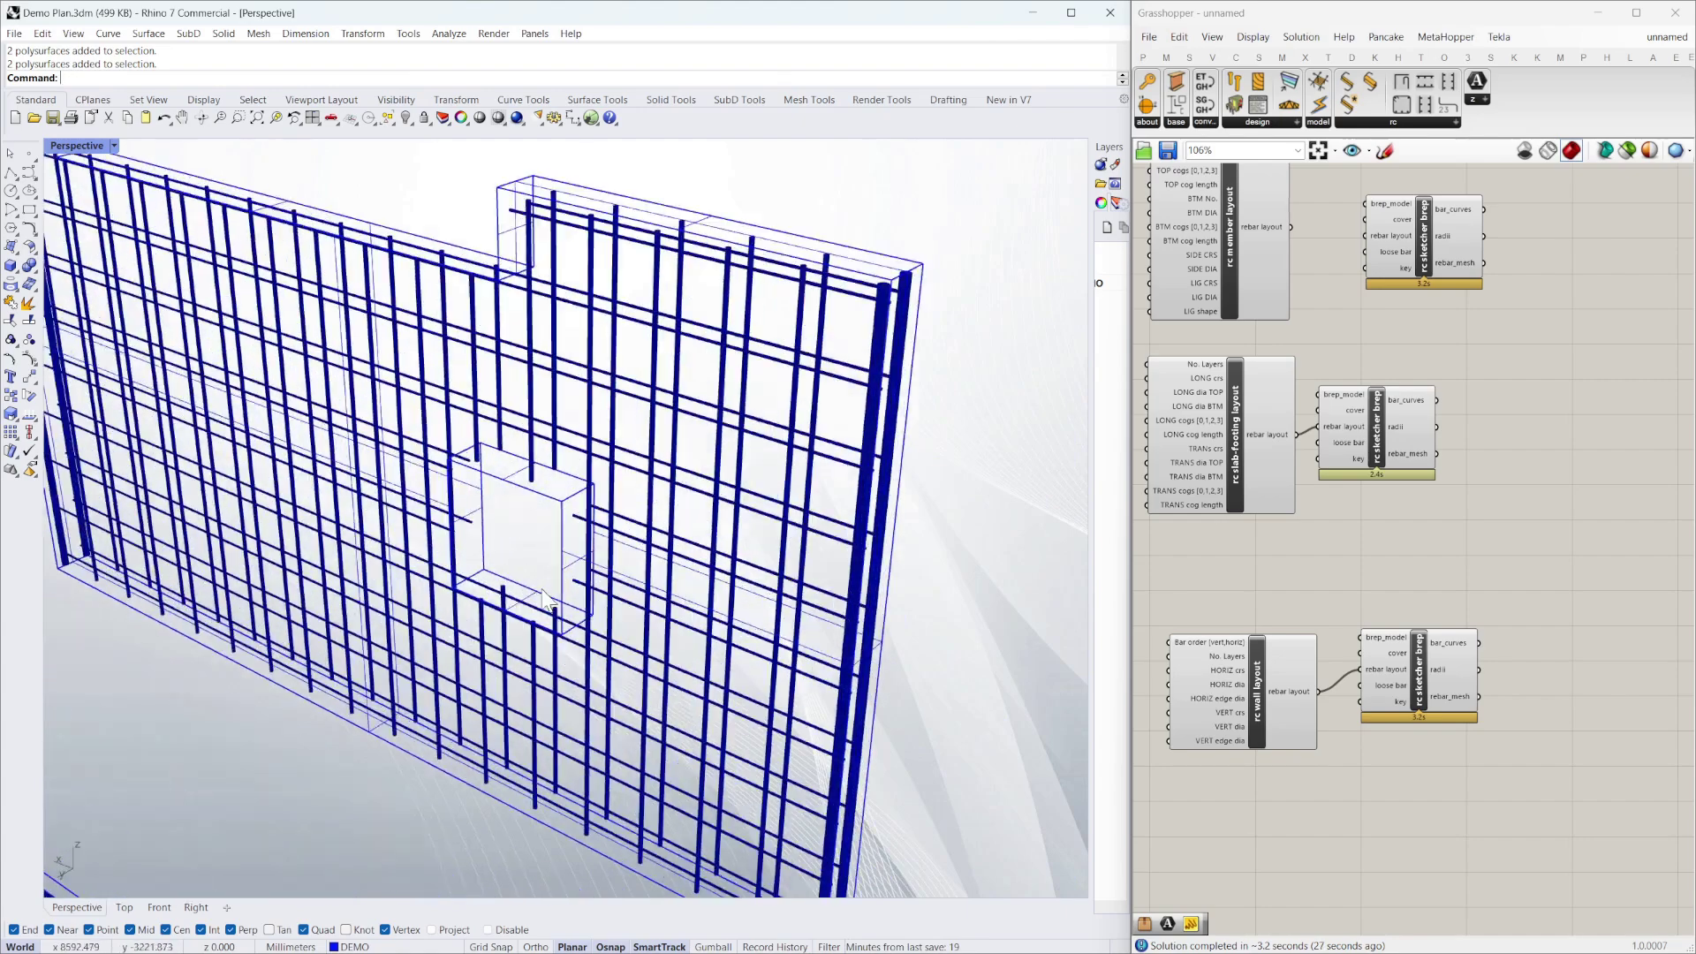
{"action": "right_click_drag", "start_coordinate": [551, 534], "coordinate": [400, 562]}
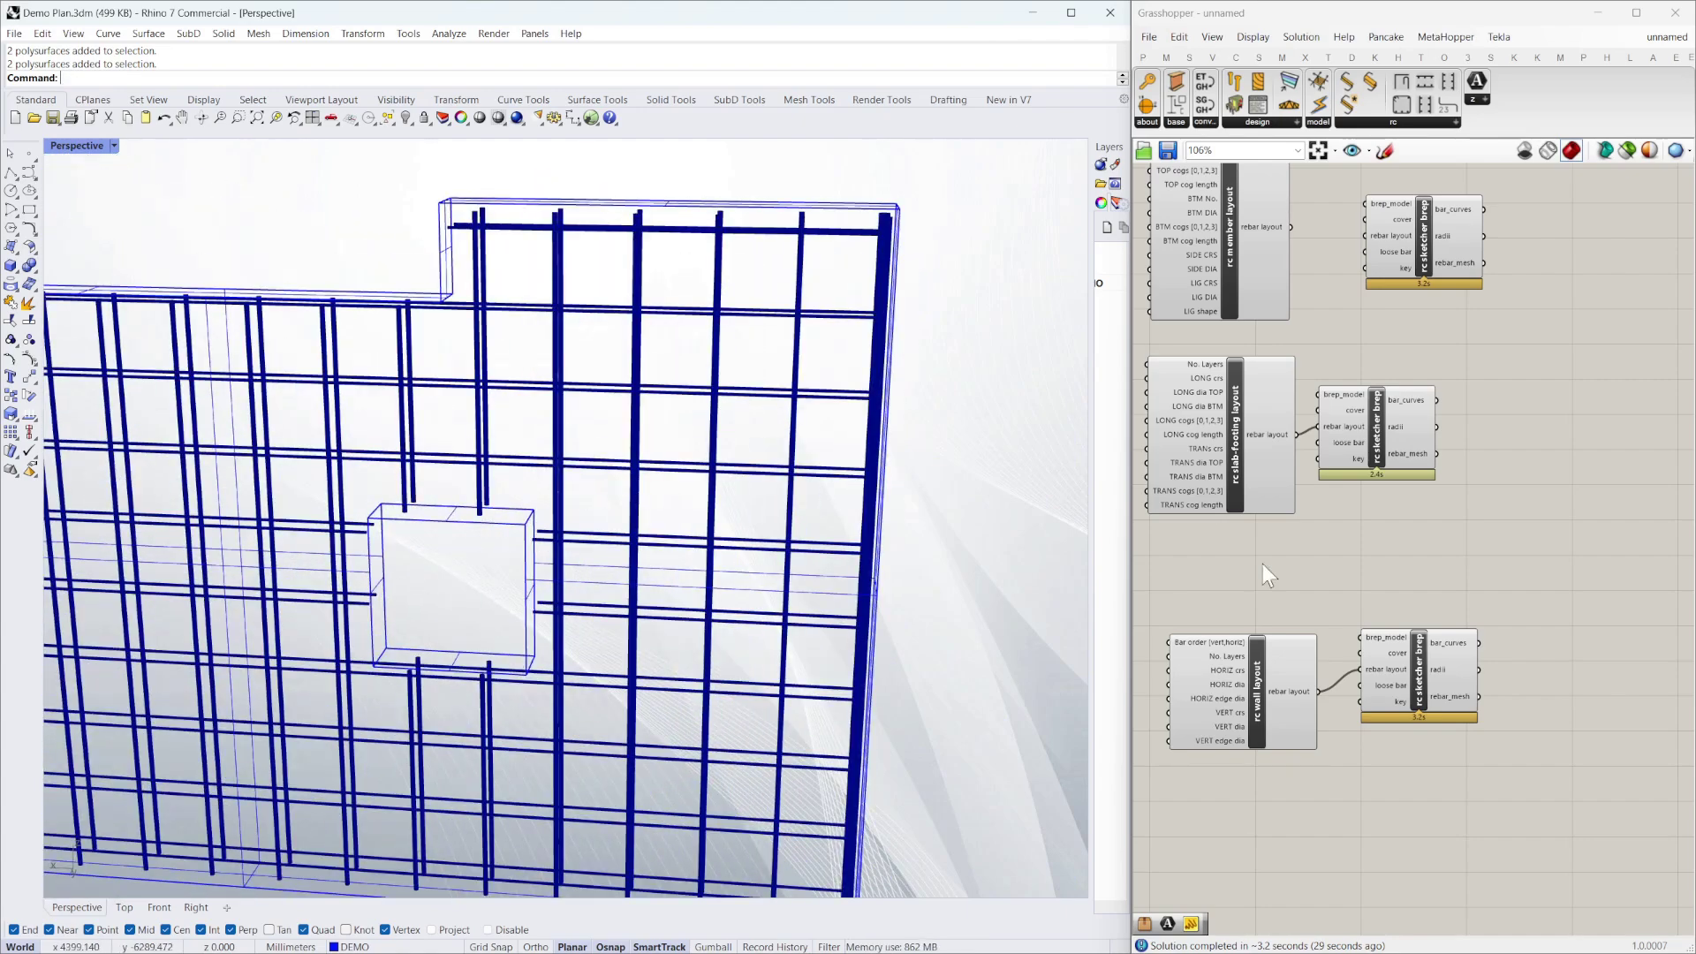
{"action": "right_click_drag", "start_coordinate": [586, 558], "coordinate": [484, 526]}
{"action": "scroll", "coordinate": [484, 526], "scroll_direction": "down", "scroll_amount": 10}
{"action": "right_click_drag", "start_coordinate": [612, 501], "coordinate": [530, 570]}
{"action": "scroll", "coordinate": [388, 474], "scroll_direction": "up", "scroll_amount": 4}
{"action": "right_click_drag", "start_coordinate": [388, 474], "coordinate": [517, 429]}
{"action": "scroll", "coordinate": [441, 459], "scroll_direction": "down", "scroll_amount": 4}
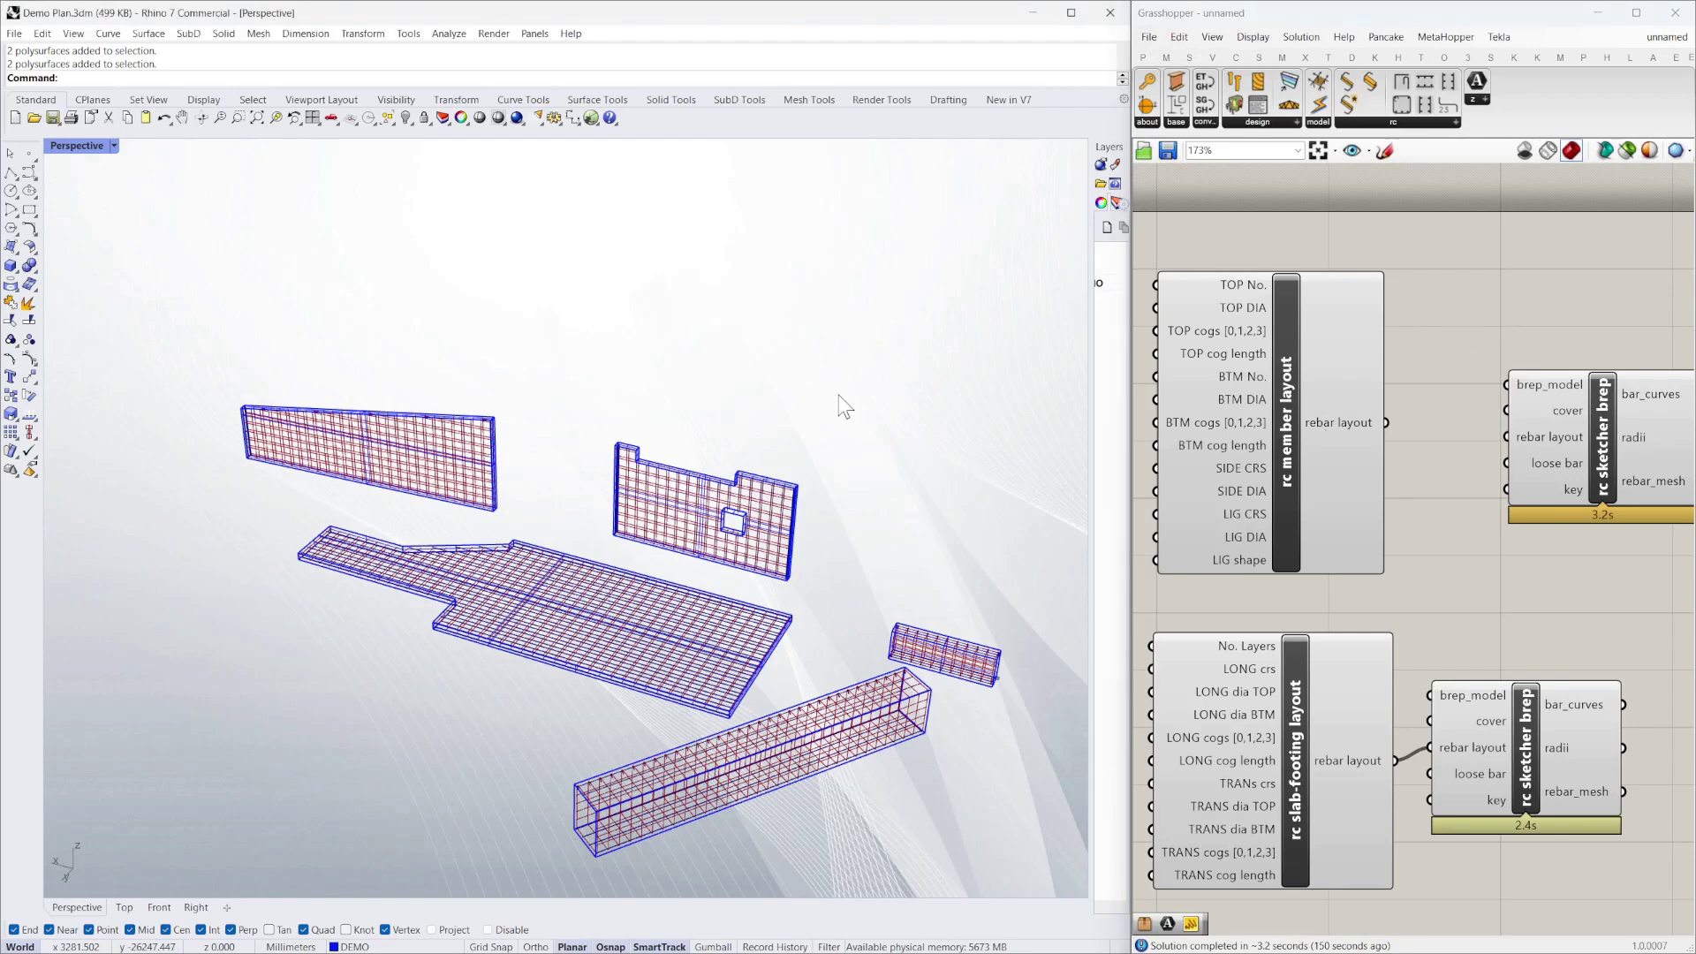
Connect the rc member layout's rebar layout output to the rebar layout input of the beams' rc sketcher brep component
{"action": "scroll", "coordinate": [1295, 479], "scroll_direction": "down", "scroll_amount": 5}
{"action": "scroll", "coordinate": [1348, 461], "scroll_direction": "up", "scroll_amount": 5}
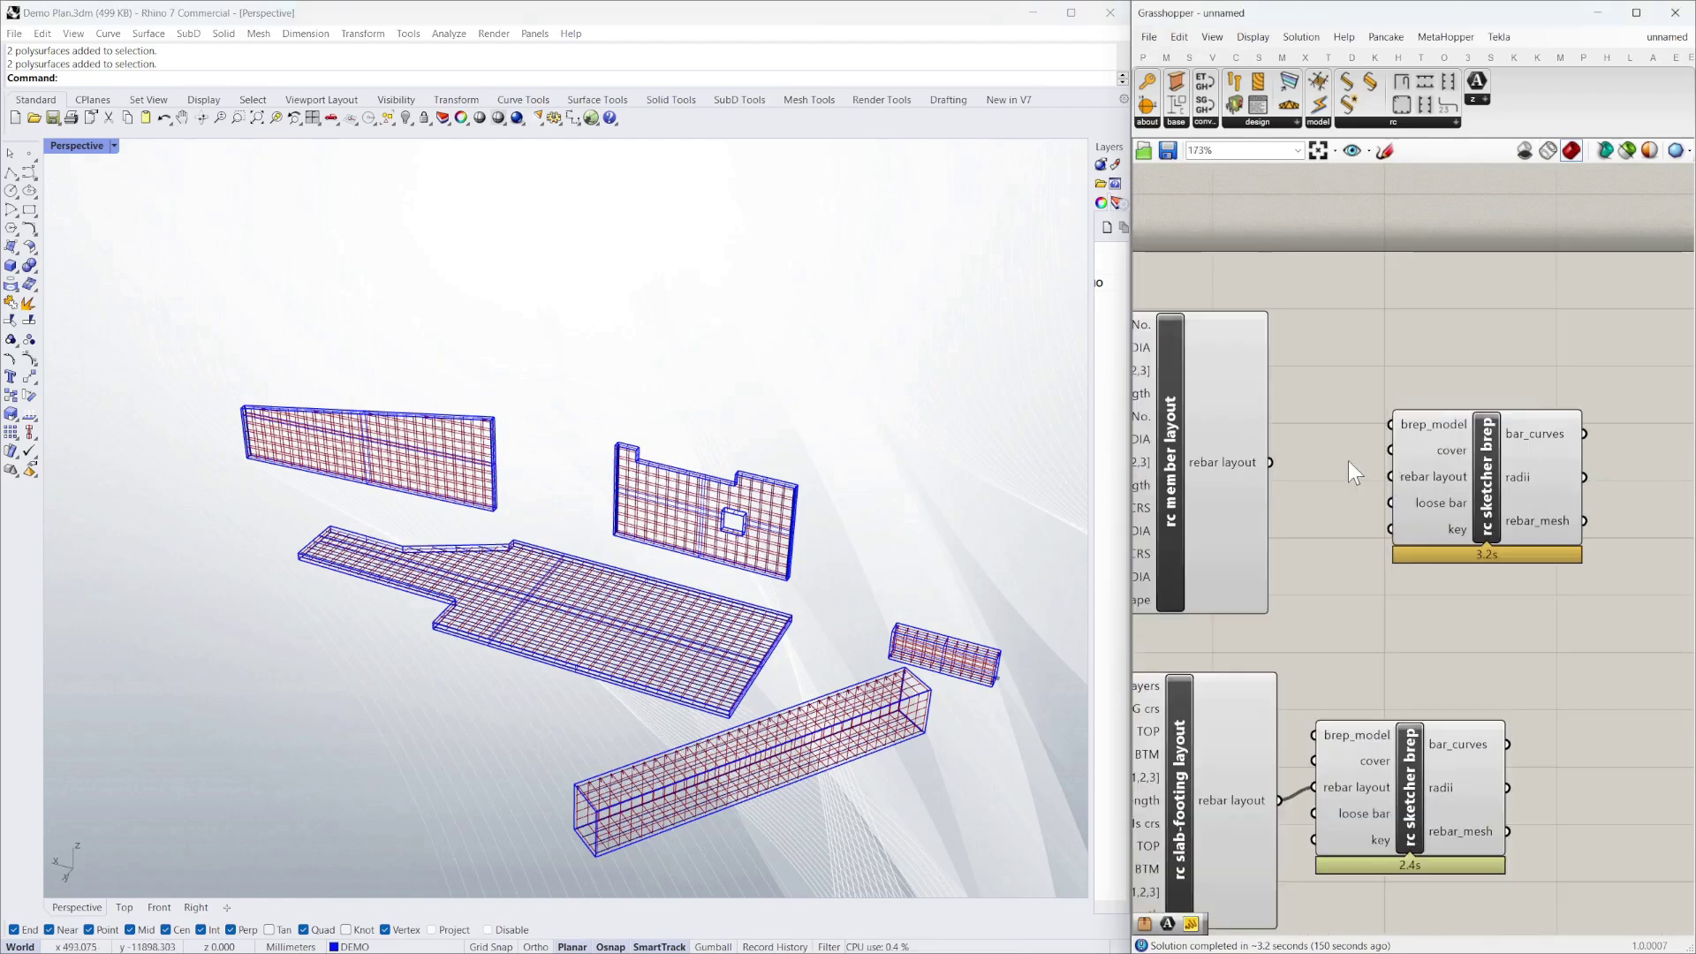
{"action": "scroll", "coordinate": [1414, 428], "scroll_direction": "down", "scroll_amount": 4}
{"action": "scroll", "coordinate": [1353, 431], "scroll_direction": "up", "scroll_amount": 4}
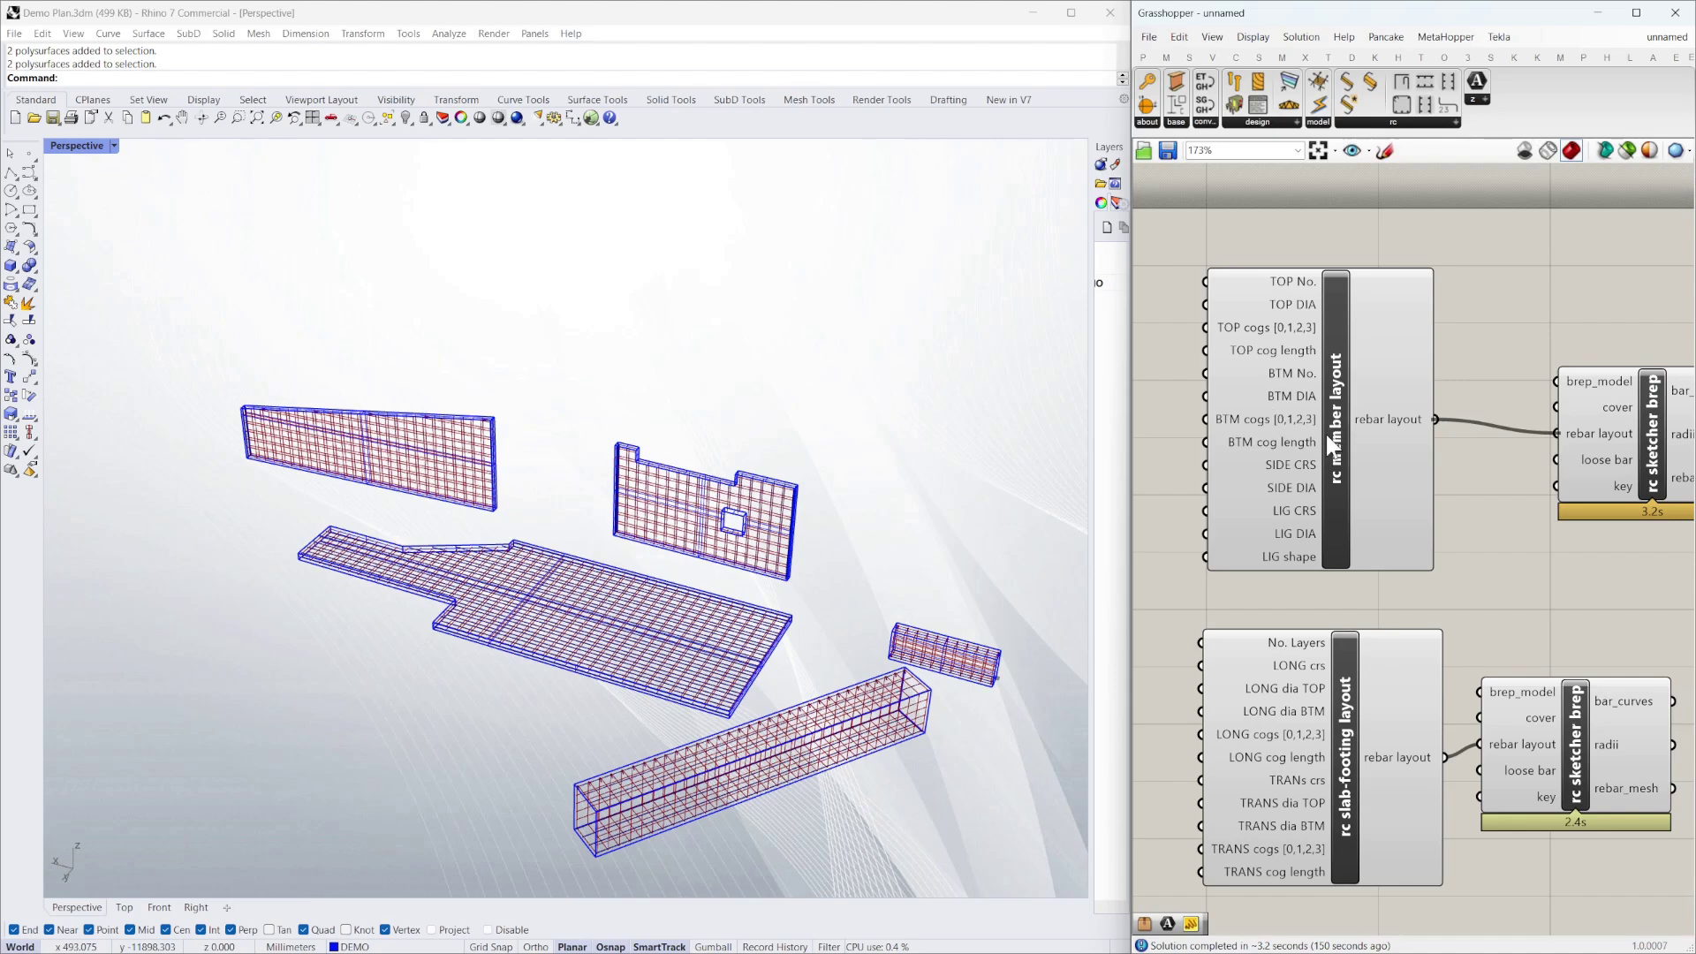
{"action": "scroll", "coordinate": [1330, 481], "scroll_direction": "down", "scroll_amount": 2}
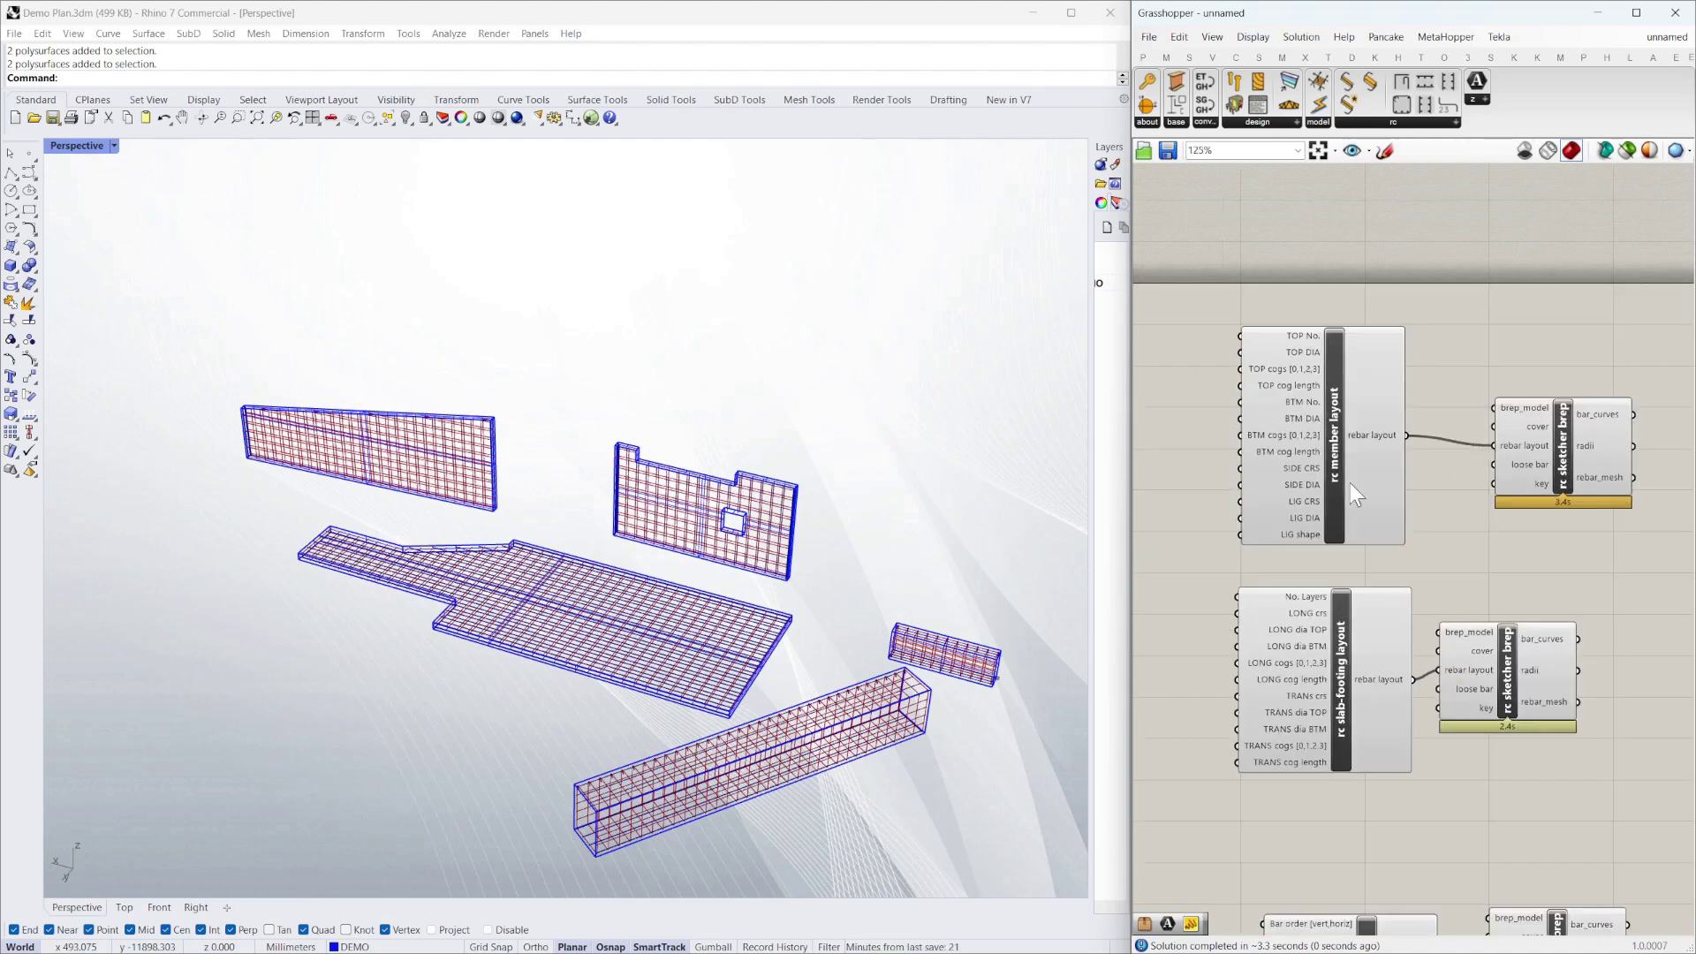
Examine the two beams' reinforcement, checking the shape of the ligatures at the large beam's end
{"action": "right_click_drag", "start_coordinate": [848, 674], "coordinate": [910, 718]}
{"action": "scroll", "coordinate": [935, 703], "scroll_direction": "up", "scroll_amount": 6}
{"action": "right_click_drag", "start_coordinate": [1011, 662], "coordinate": [947, 572]}
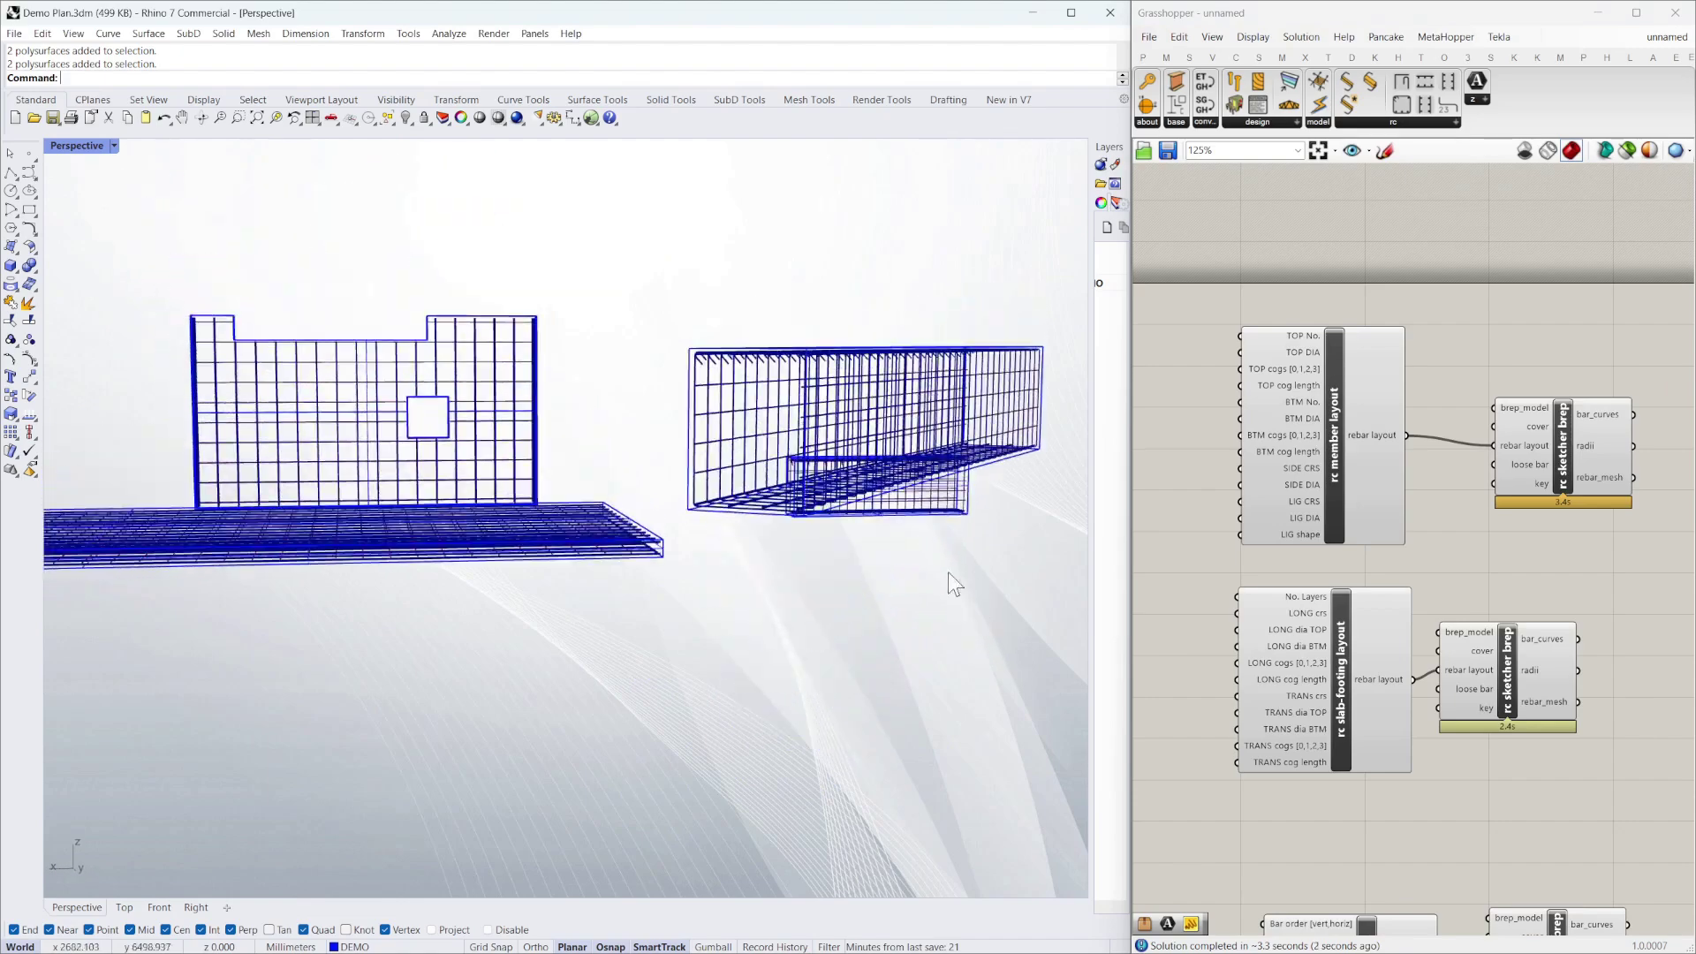
{"action": "scroll", "coordinate": [791, 398], "scroll_direction": "up", "scroll_amount": 5}
{"action": "right_click_drag", "start_coordinate": [790, 424], "coordinate": [826, 355]}
{"action": "scroll", "coordinate": [1060, 535], "scroll_direction": "down", "scroll_amount": 3}
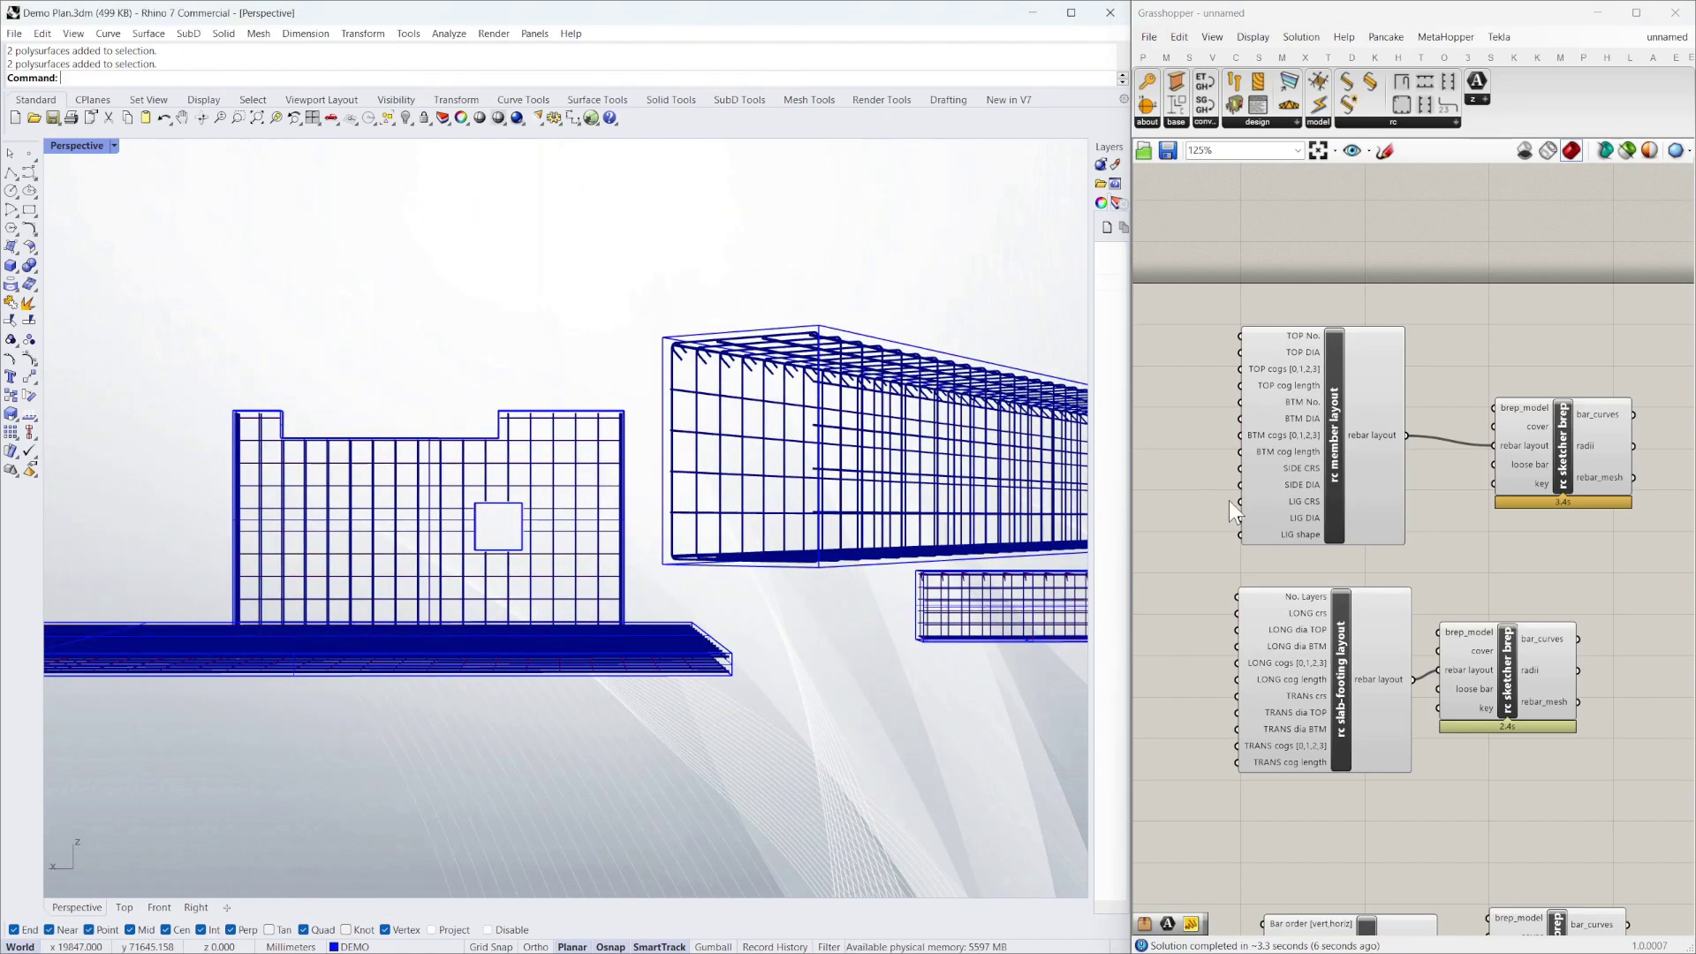
{"action": "left_click", "coordinate": [1450, 384]}
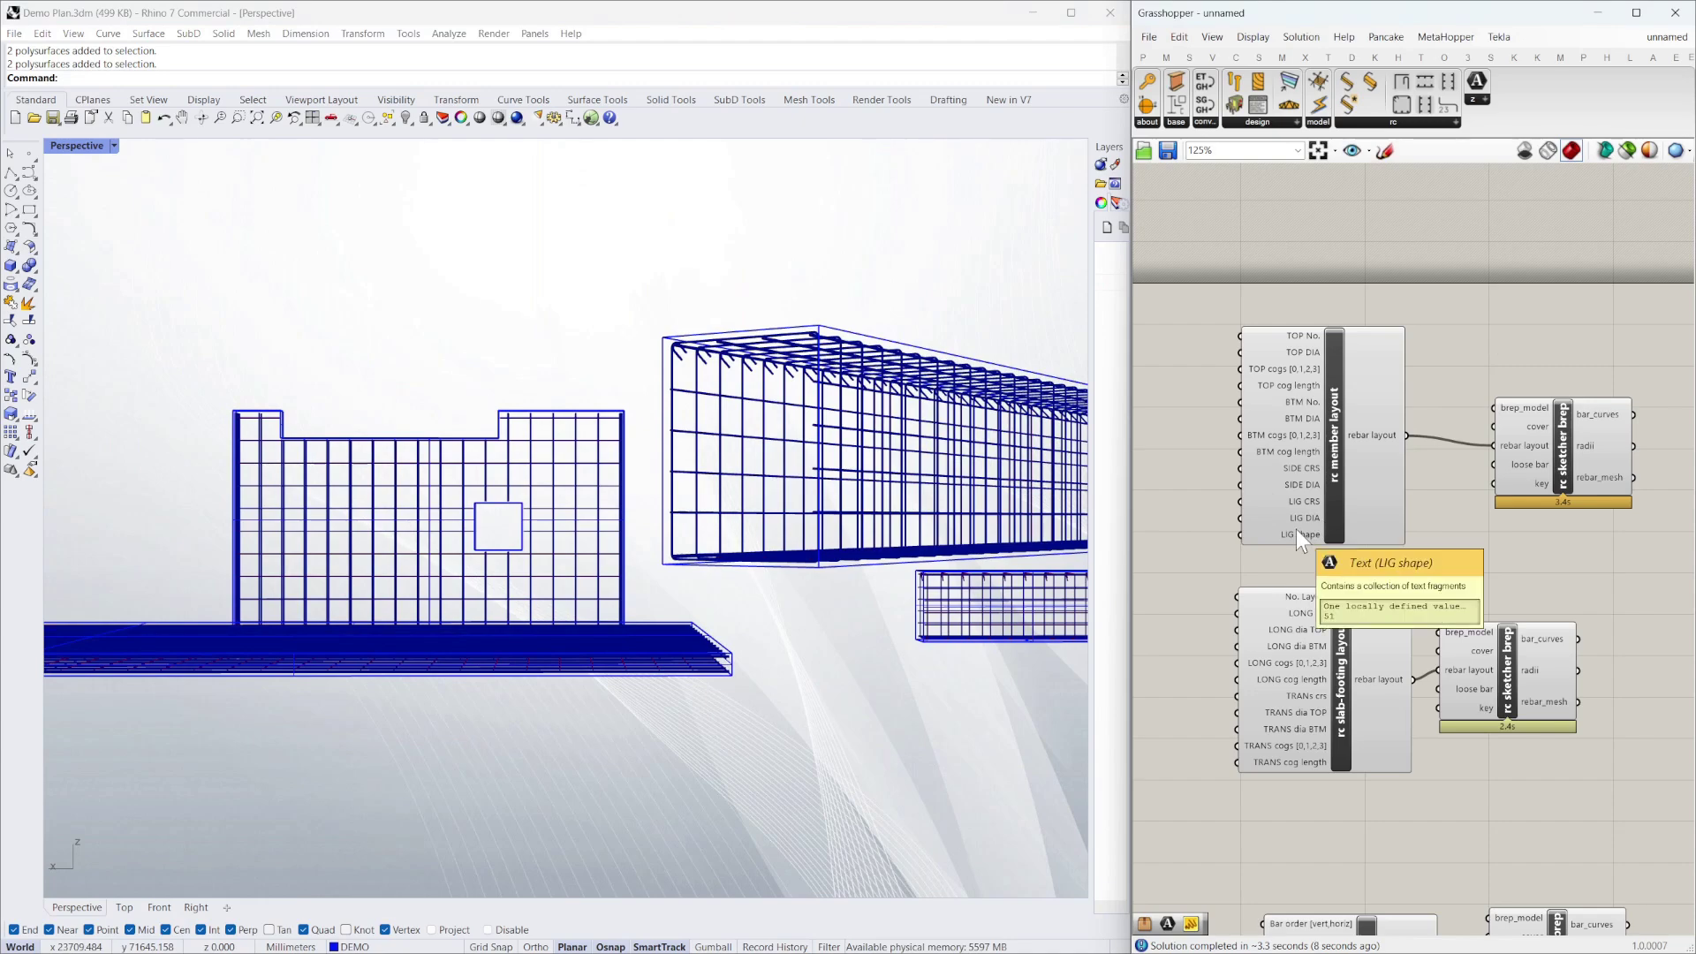
Place the rebar shape code chart on the canvas beside the layout and rc sketcher brep components
{"action": "scroll", "coordinate": [1414, 459], "scroll_direction": "down", "scroll_amount": 4}
{"action": "scroll", "coordinate": [1359, 463], "scroll_direction": "up", "scroll_amount": 7}
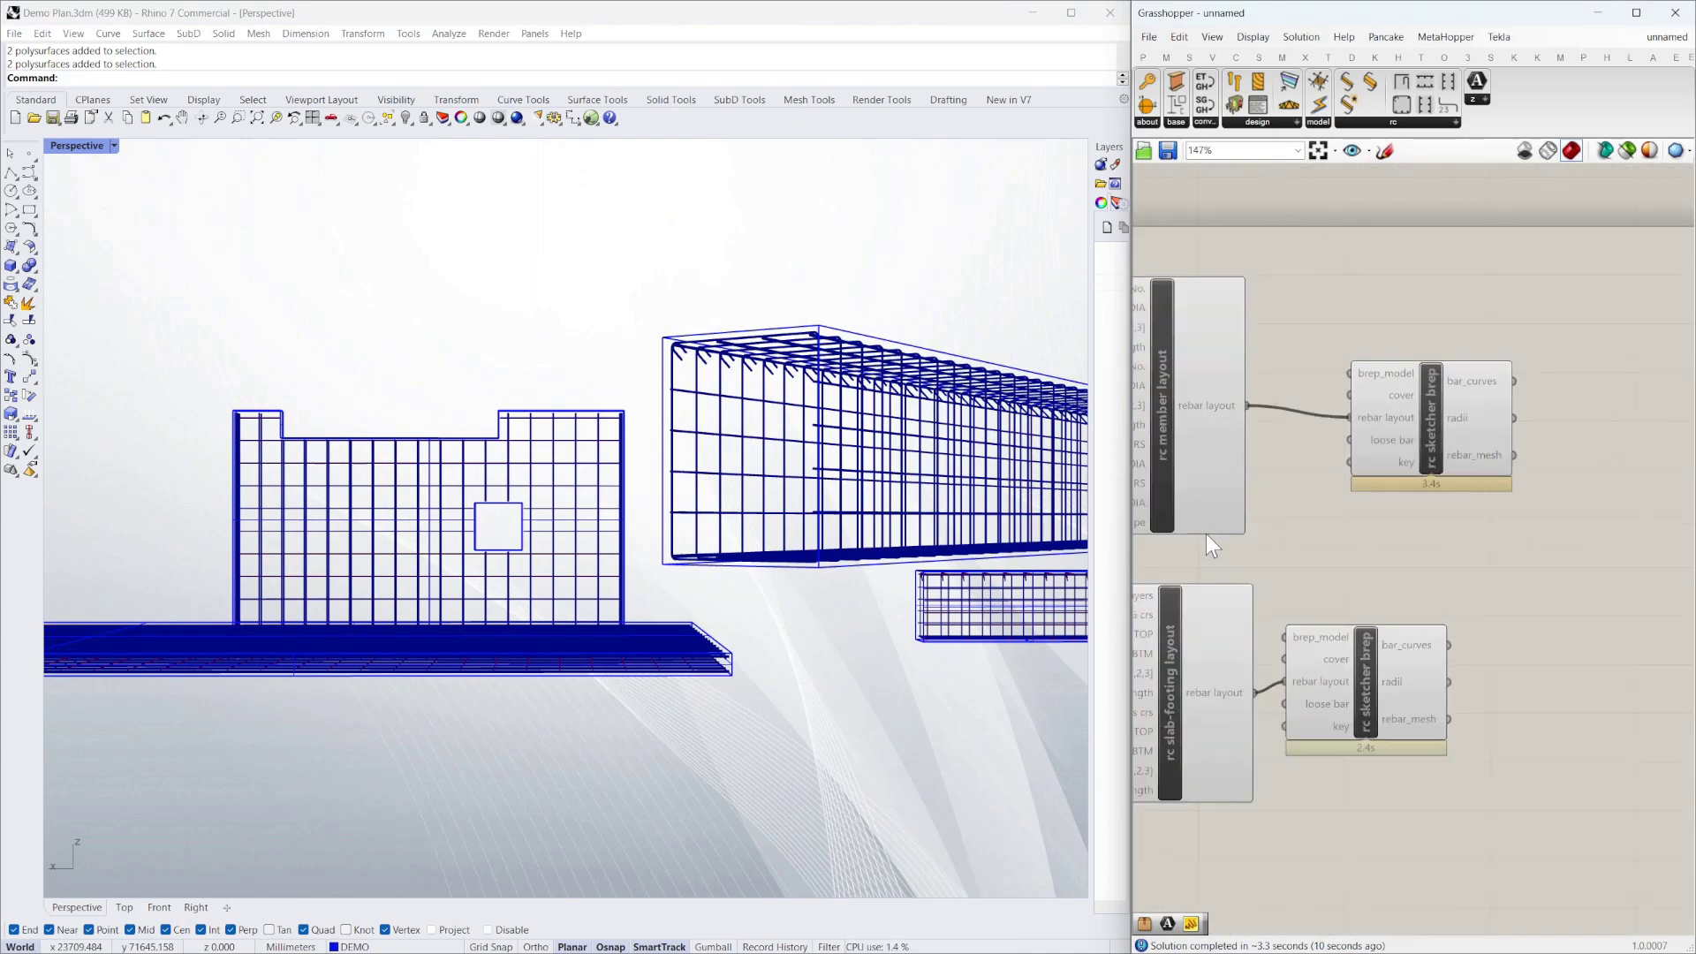
{"action": "scroll", "coordinate": [1433, 366], "scroll_direction": "down", "scroll_amount": 4}
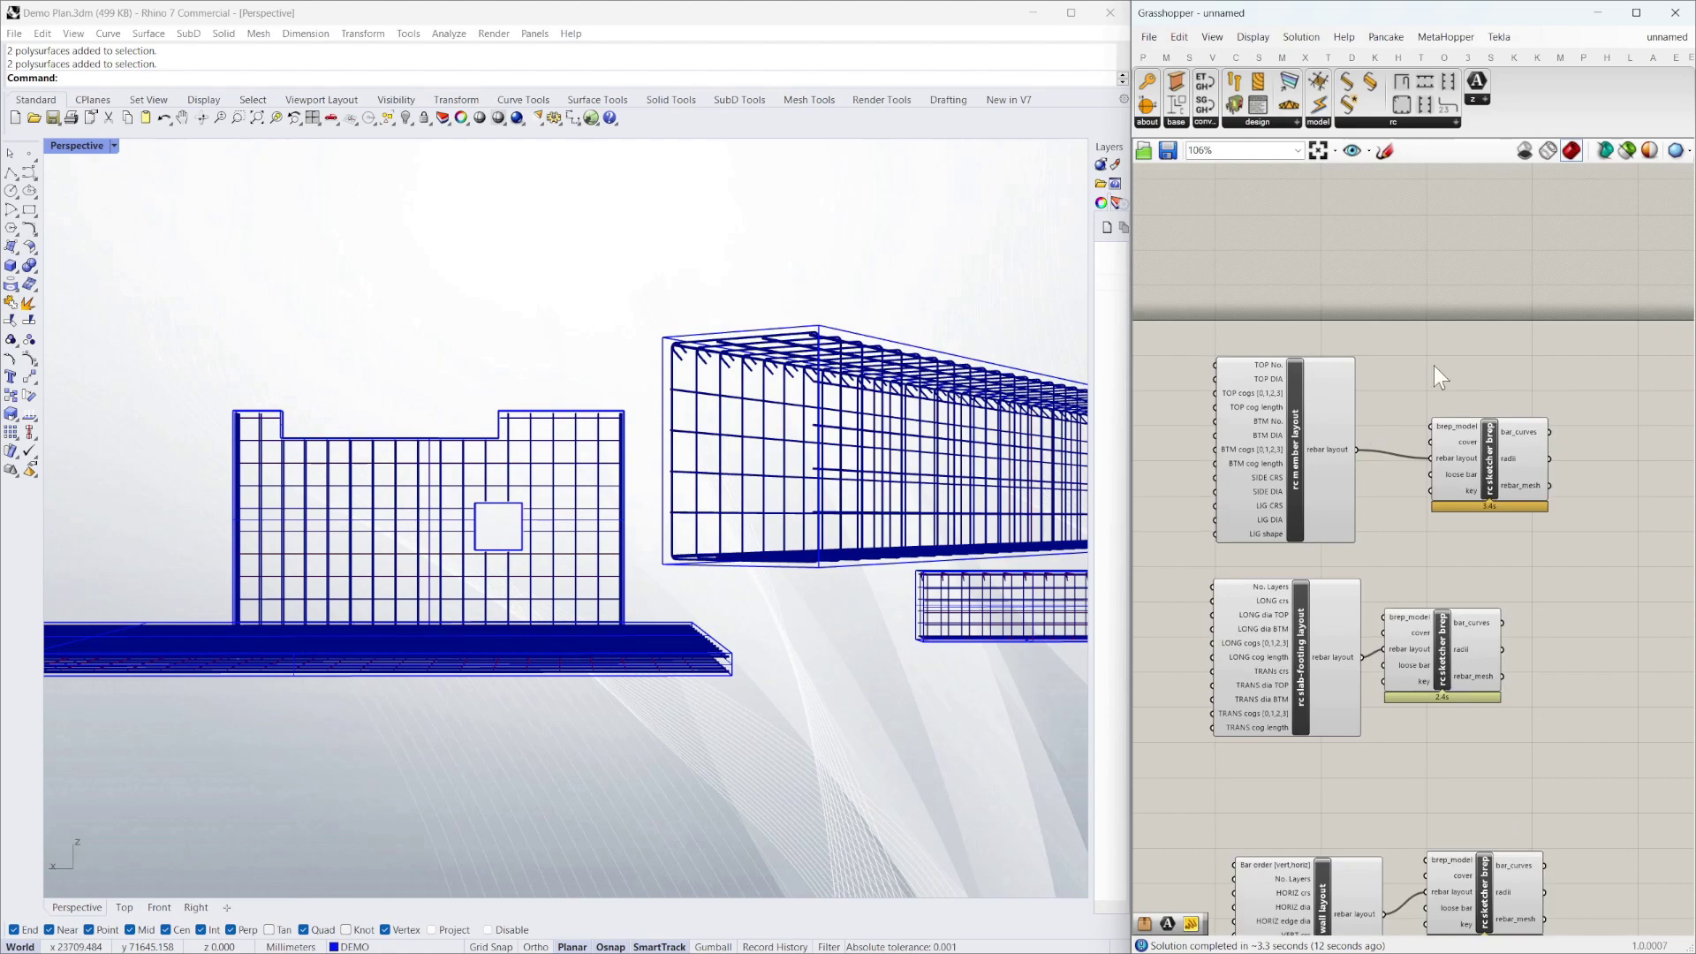
{"action": "scroll", "coordinate": [1506, 461], "scroll_direction": "down", "scroll_amount": 3}
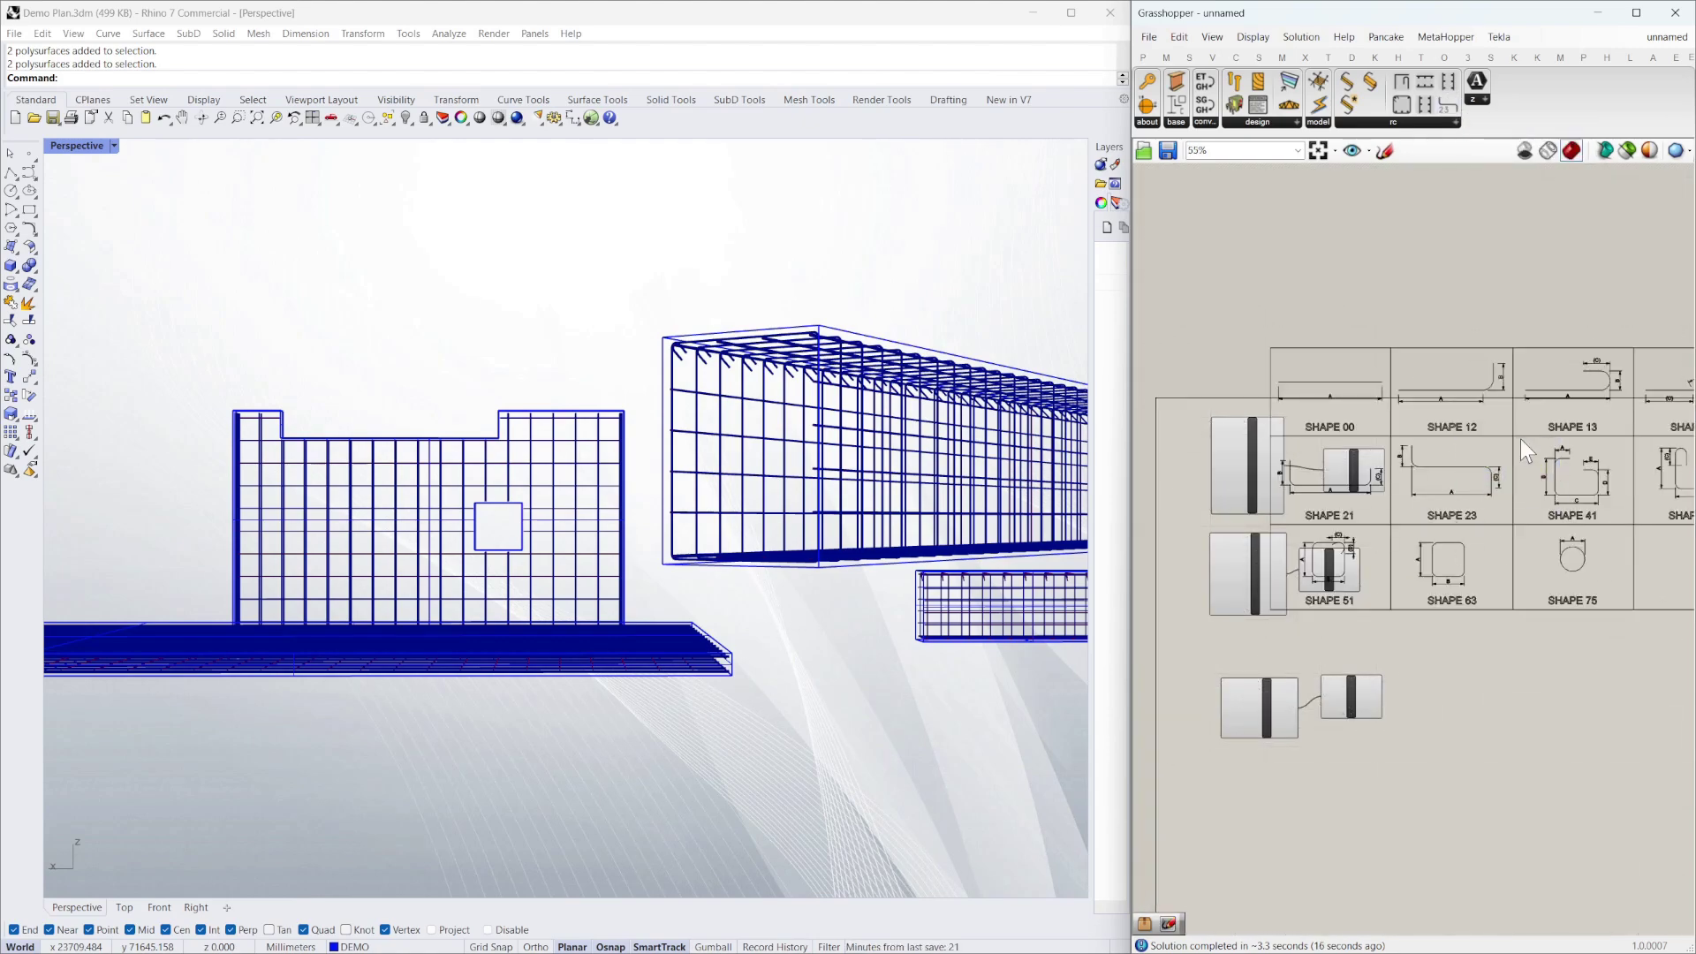
{"action": "left_click_drag", "start_coordinate": [1519, 438], "coordinate": [1653, 531]}
{"action": "left_click", "coordinate": [1643, 511]}
{"action": "scroll", "coordinate": [1259, 546], "scroll_direction": "down", "scroll_amount": 4}
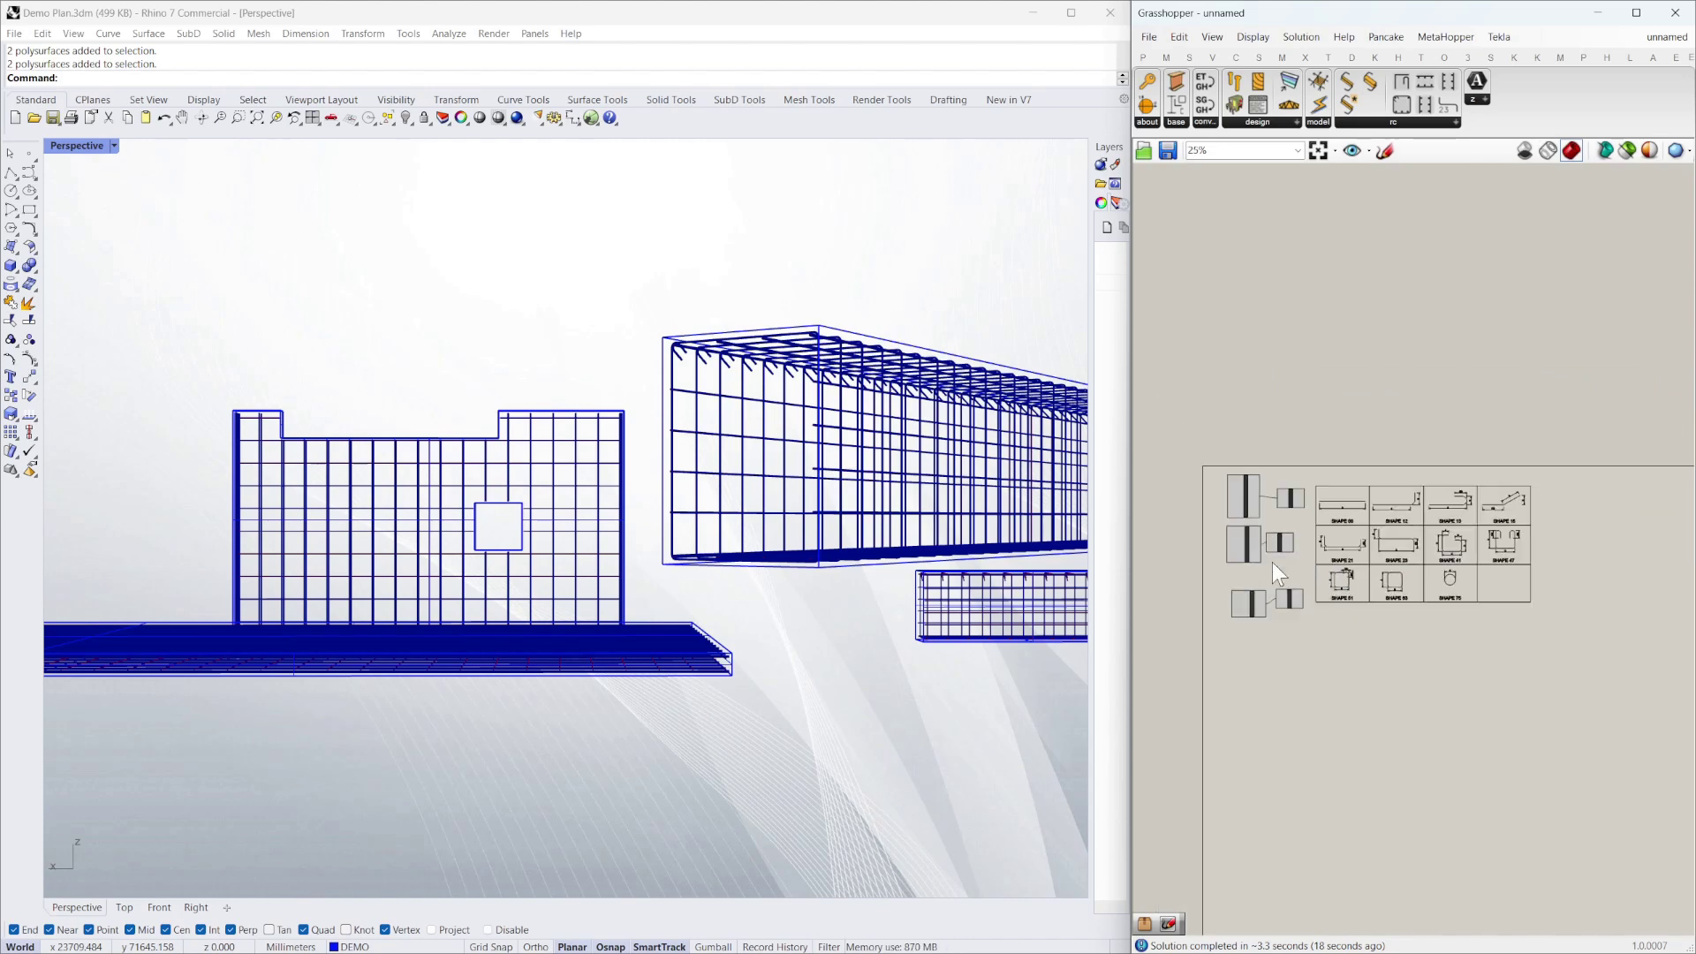
Look up the ligature shapes in the shape code chart and set the rc member layout's LIG shape to 47
{"action": "scroll", "coordinate": [1358, 590], "scroll_direction": "up", "scroll_amount": 5}
{"action": "scroll", "coordinate": [1281, 577], "scroll_direction": "down", "scroll_amount": 2}
{"action": "scroll", "coordinate": [1258, 533], "scroll_direction": "up", "scroll_amount": 2}
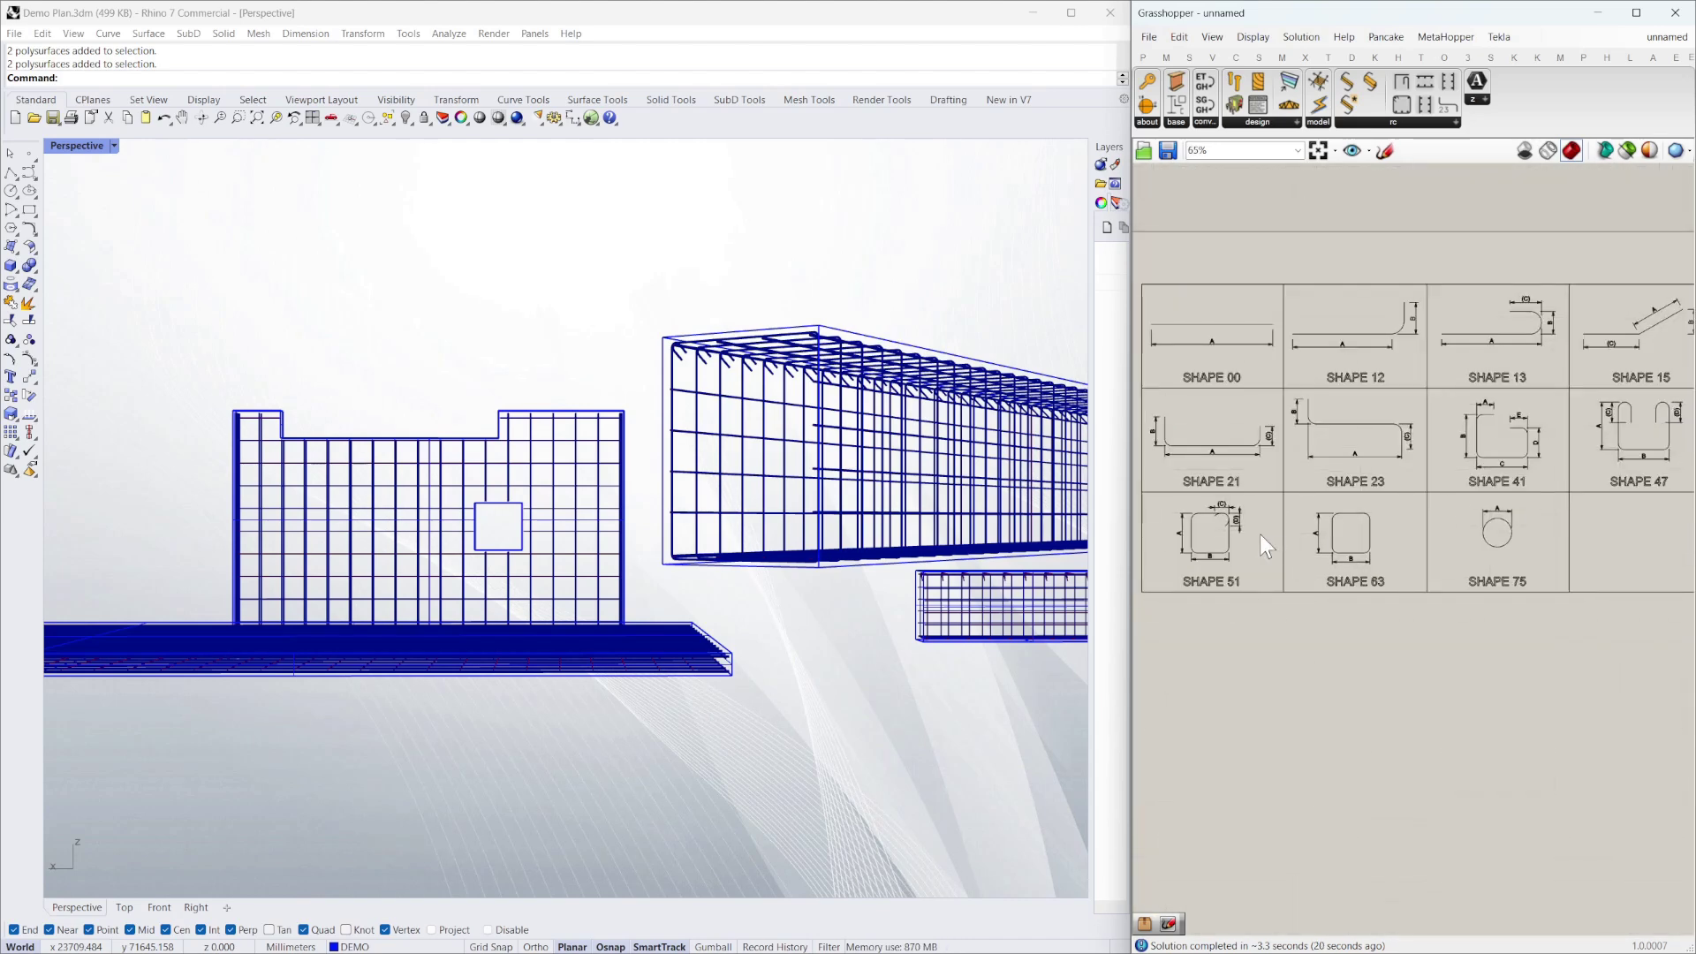
{"action": "scroll", "coordinate": [1573, 472], "scroll_direction": "up", "scroll_amount": 3}
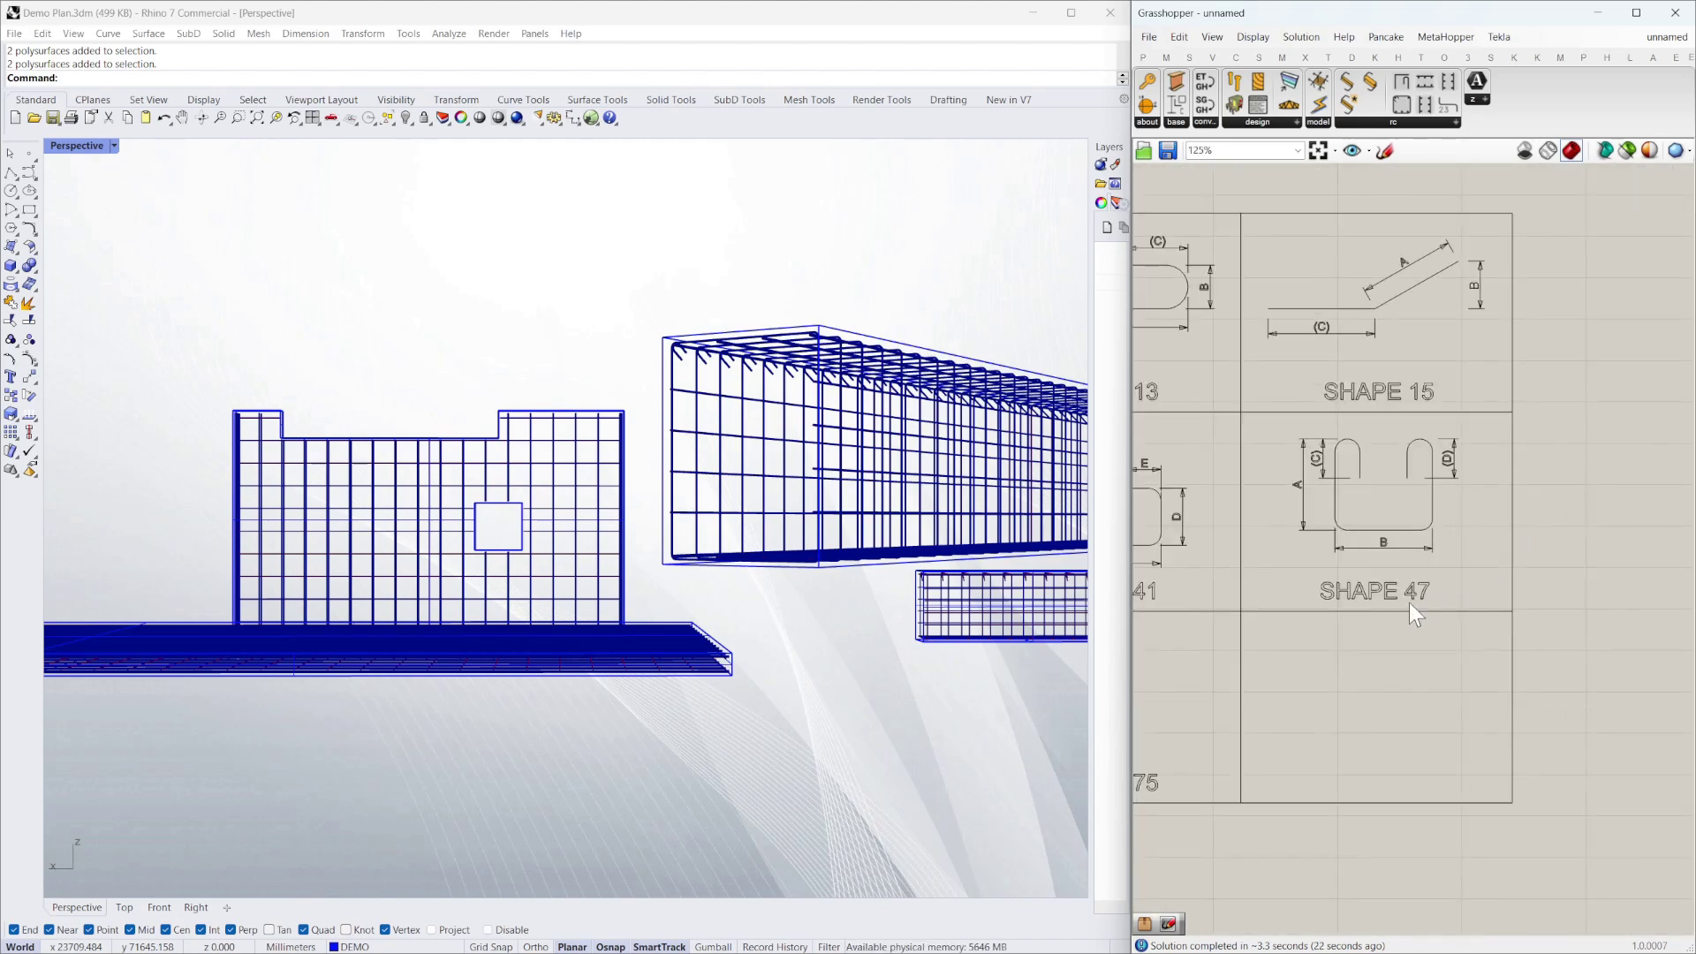
{"action": "scroll", "coordinate": [1481, 554], "scroll_direction": "down", "scroll_amount": 4}
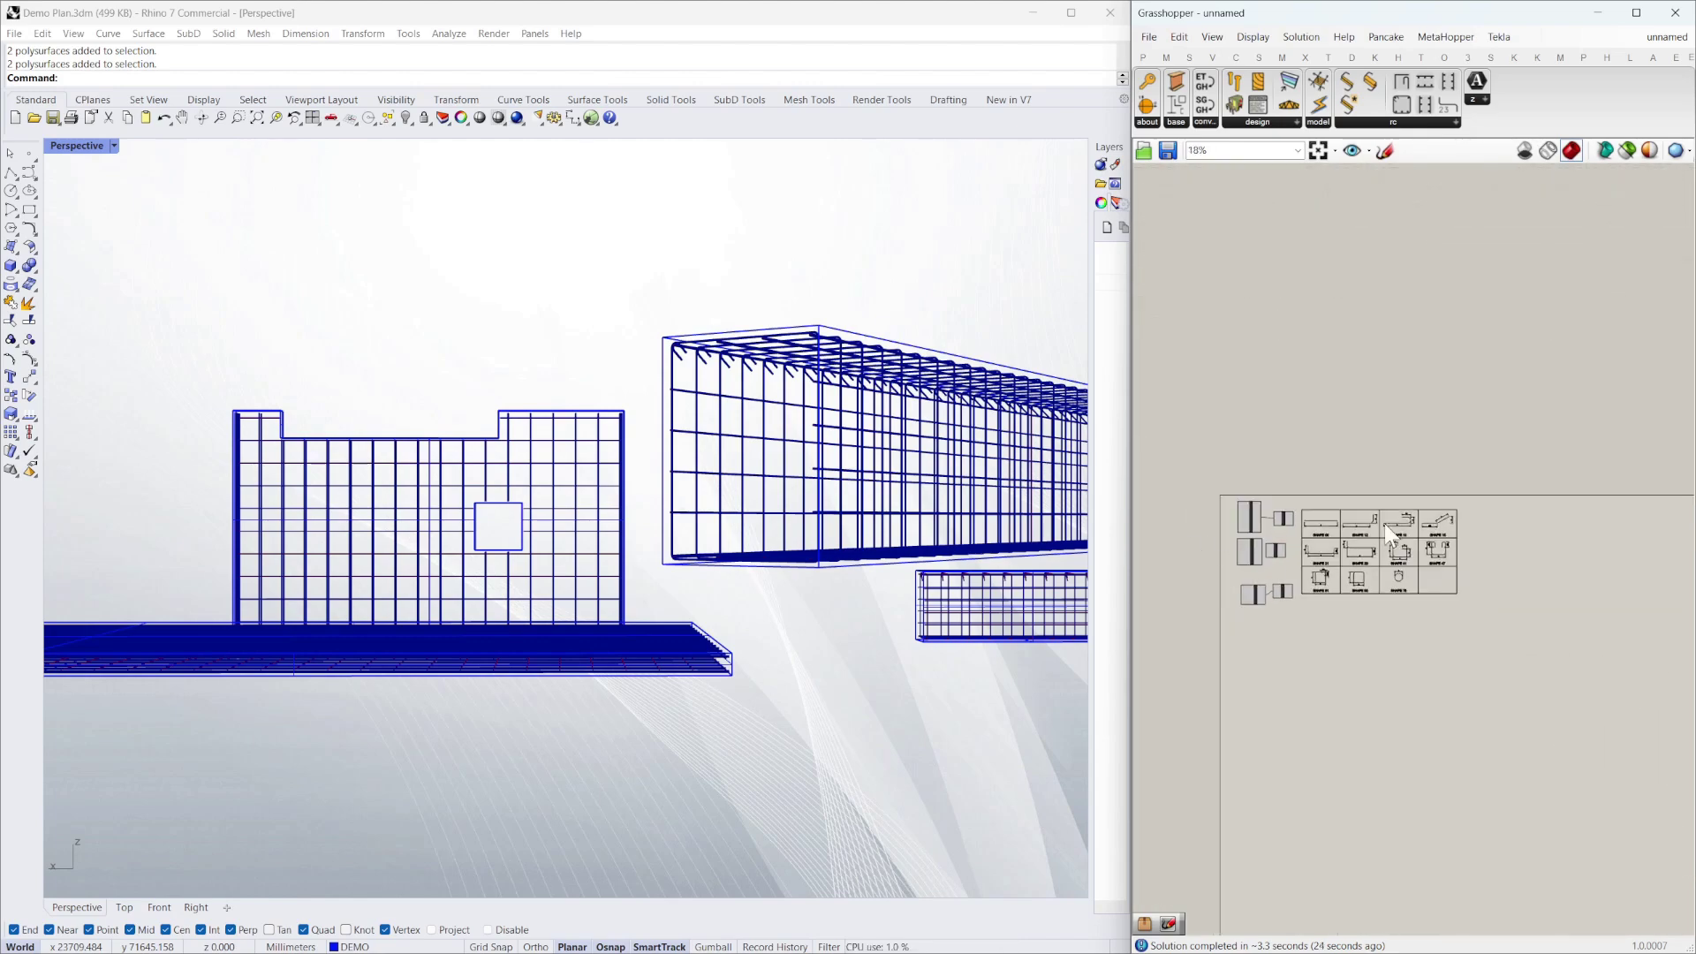
{"action": "scroll", "coordinate": [1325, 527], "scroll_direction": "up", "scroll_amount": 6}
{"action": "scroll", "coordinate": [1352, 526], "scroll_direction": "up", "scroll_amount": 1}
{"action": "right_click", "coordinate": [1369, 554]}
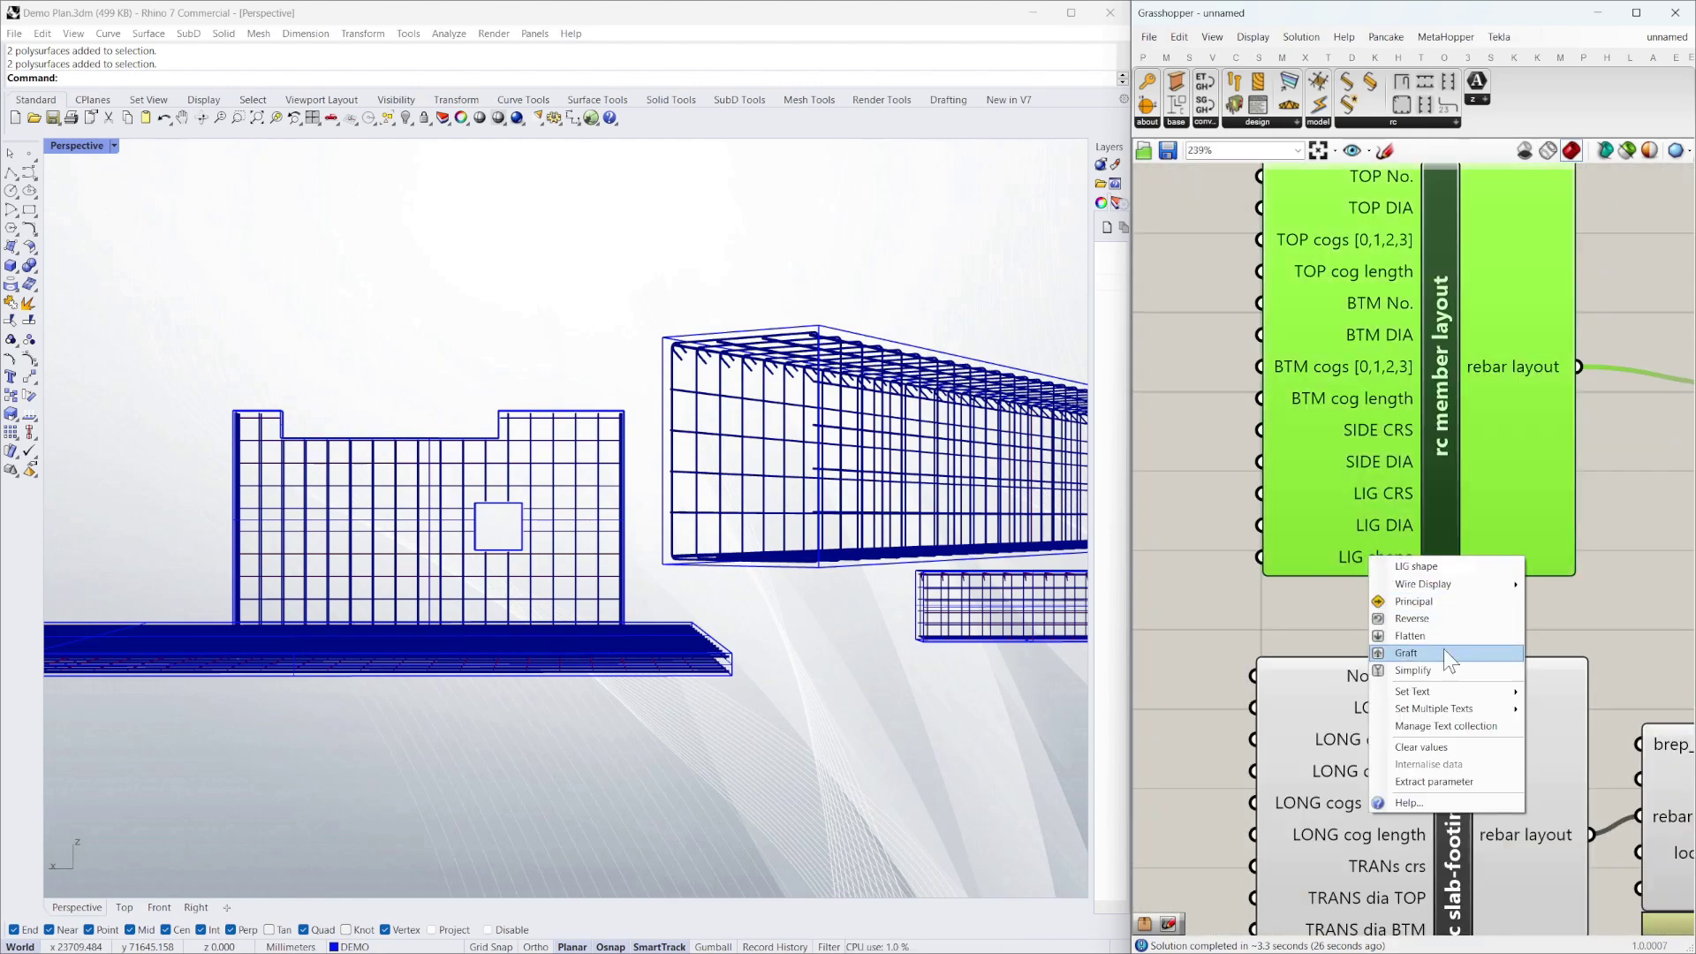
{"action": "mouse_move", "coordinate": [1458, 690]}
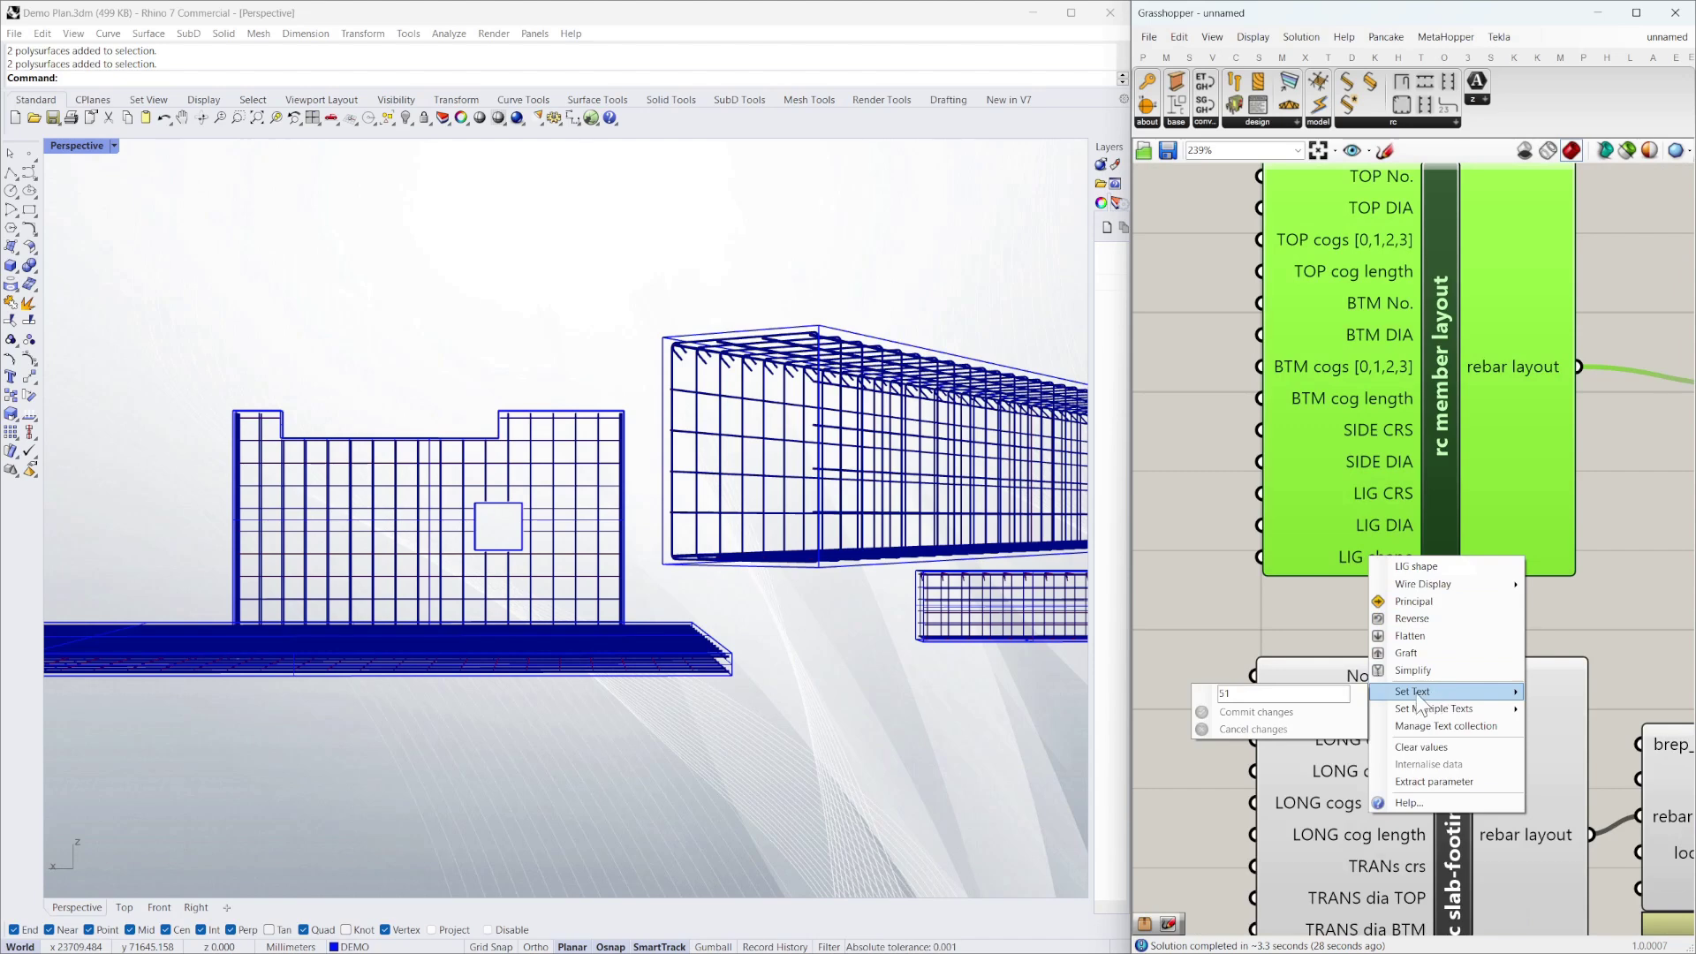
{"action": "left_click_drag", "start_coordinate": [1284, 694], "coordinate": [1180, 690]}
{"action": "type", "text": "47"}
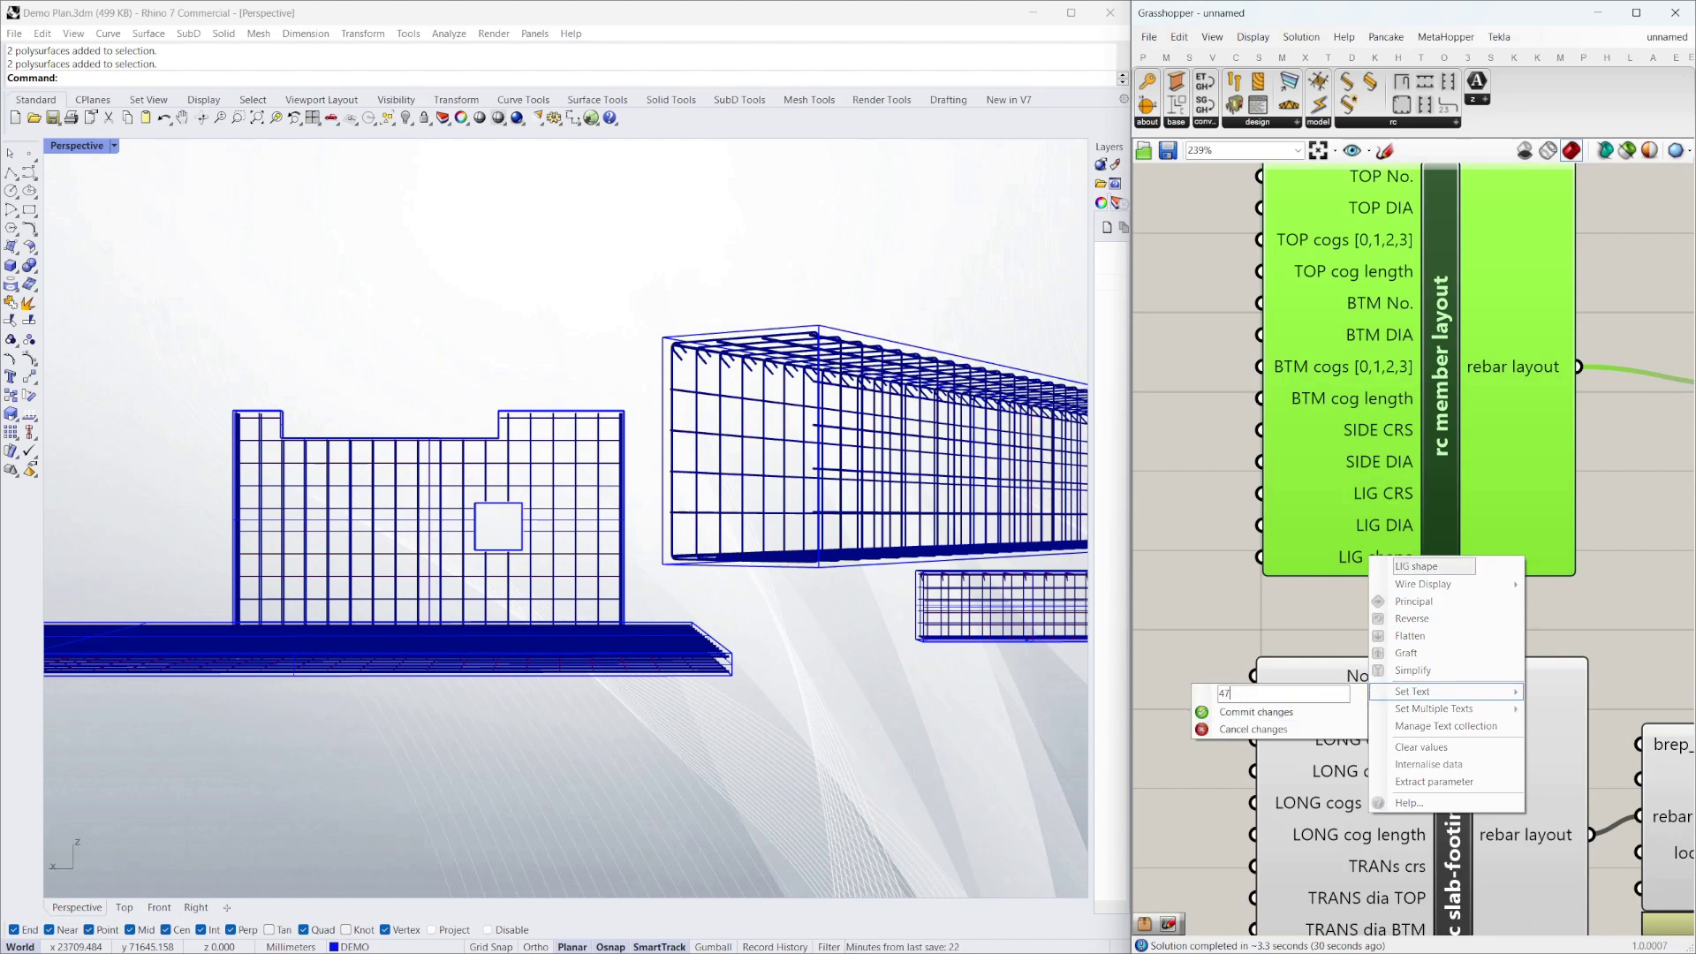
{"action": "left_click", "coordinate": [1205, 711]}
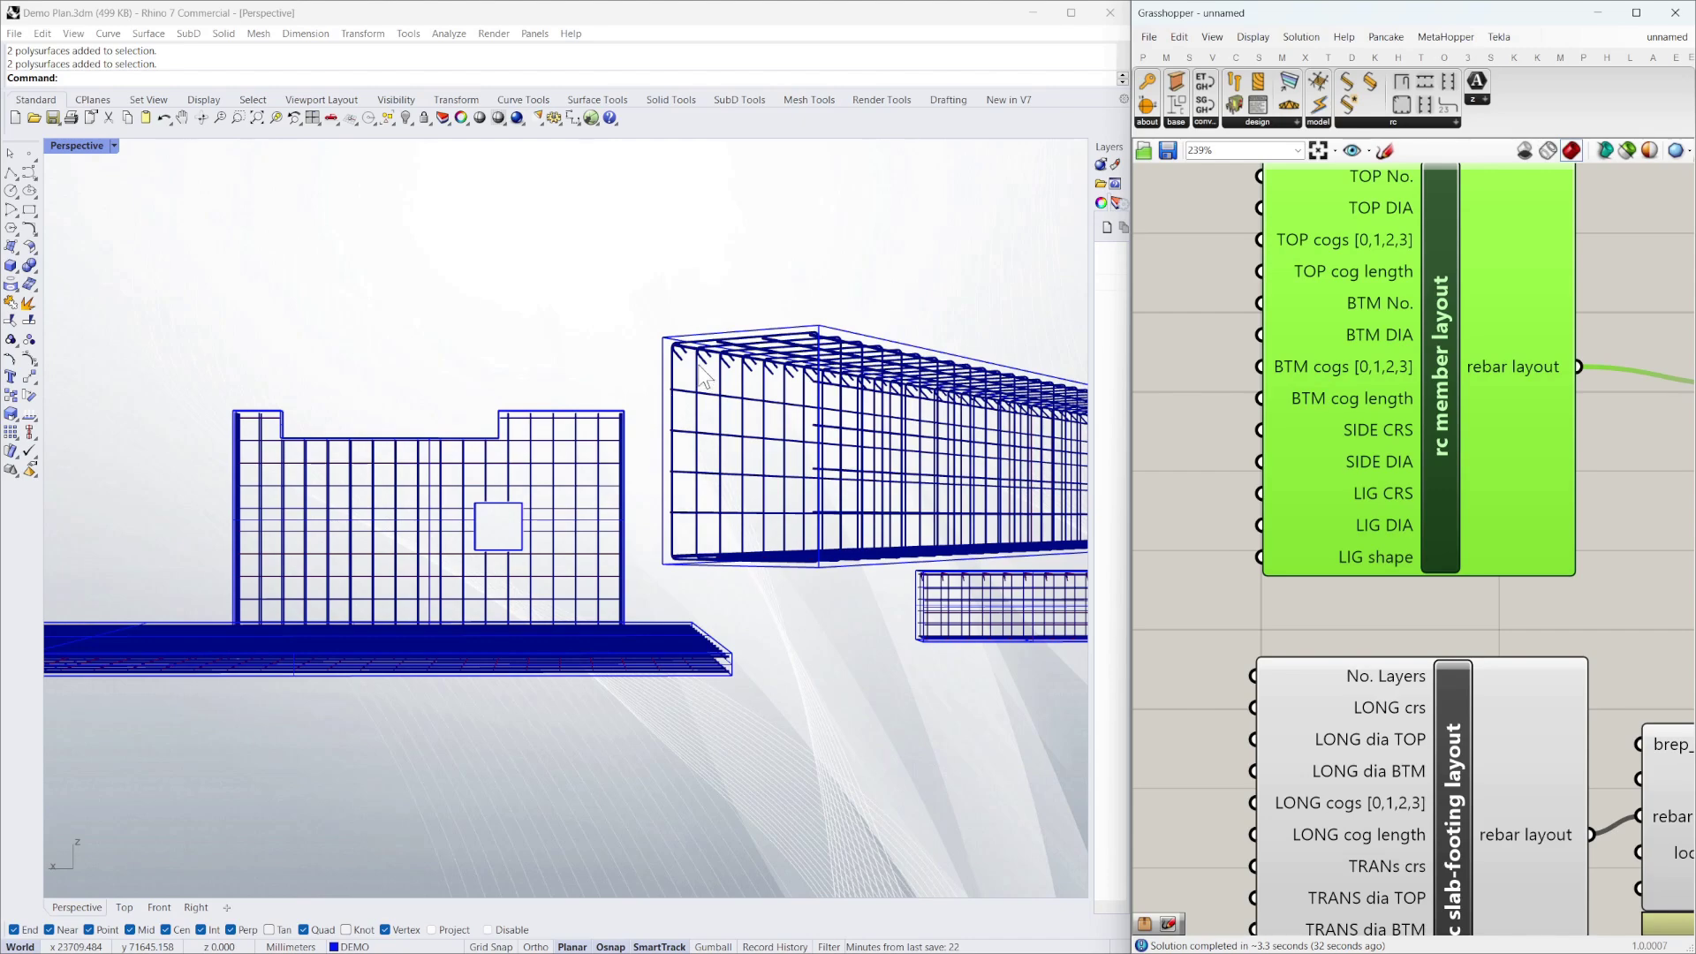
Inspect the shape 47 ligatures along the large beam, from its end and from the side
{"action": "right_click_drag", "start_coordinate": [704, 375], "coordinate": [769, 550]}
{"action": "scroll", "coordinate": [94, 603], "scroll_direction": "up", "scroll_amount": 7}
{"action": "scroll", "coordinate": [164, 549], "scroll_direction": "down", "scroll_amount": 10}
{"action": "scroll", "coordinate": [956, 554], "scroll_direction": "up", "scroll_amount": 3}
{"action": "scroll", "coordinate": [1224, 578], "scroll_direction": "down", "scroll_amount": 3}
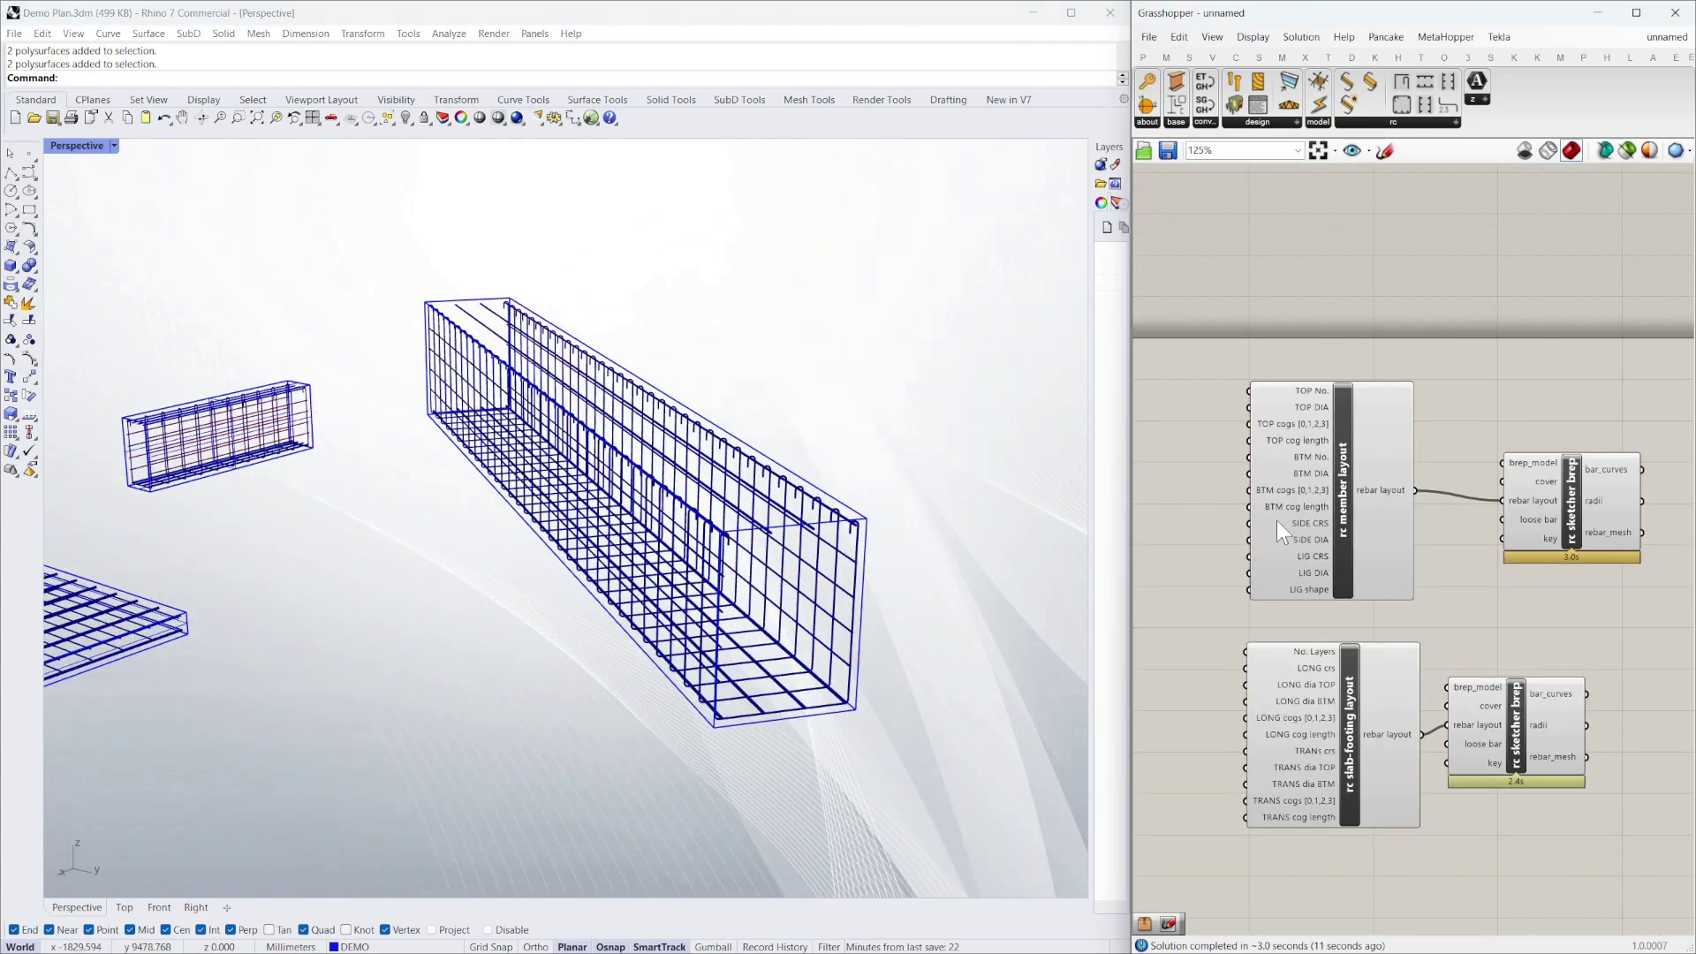
{"action": "scroll", "coordinate": [1275, 522], "scroll_direction": "up", "scroll_amount": 3}
{"action": "right_click_drag", "start_coordinate": [972, 460], "coordinate": [711, 428]}
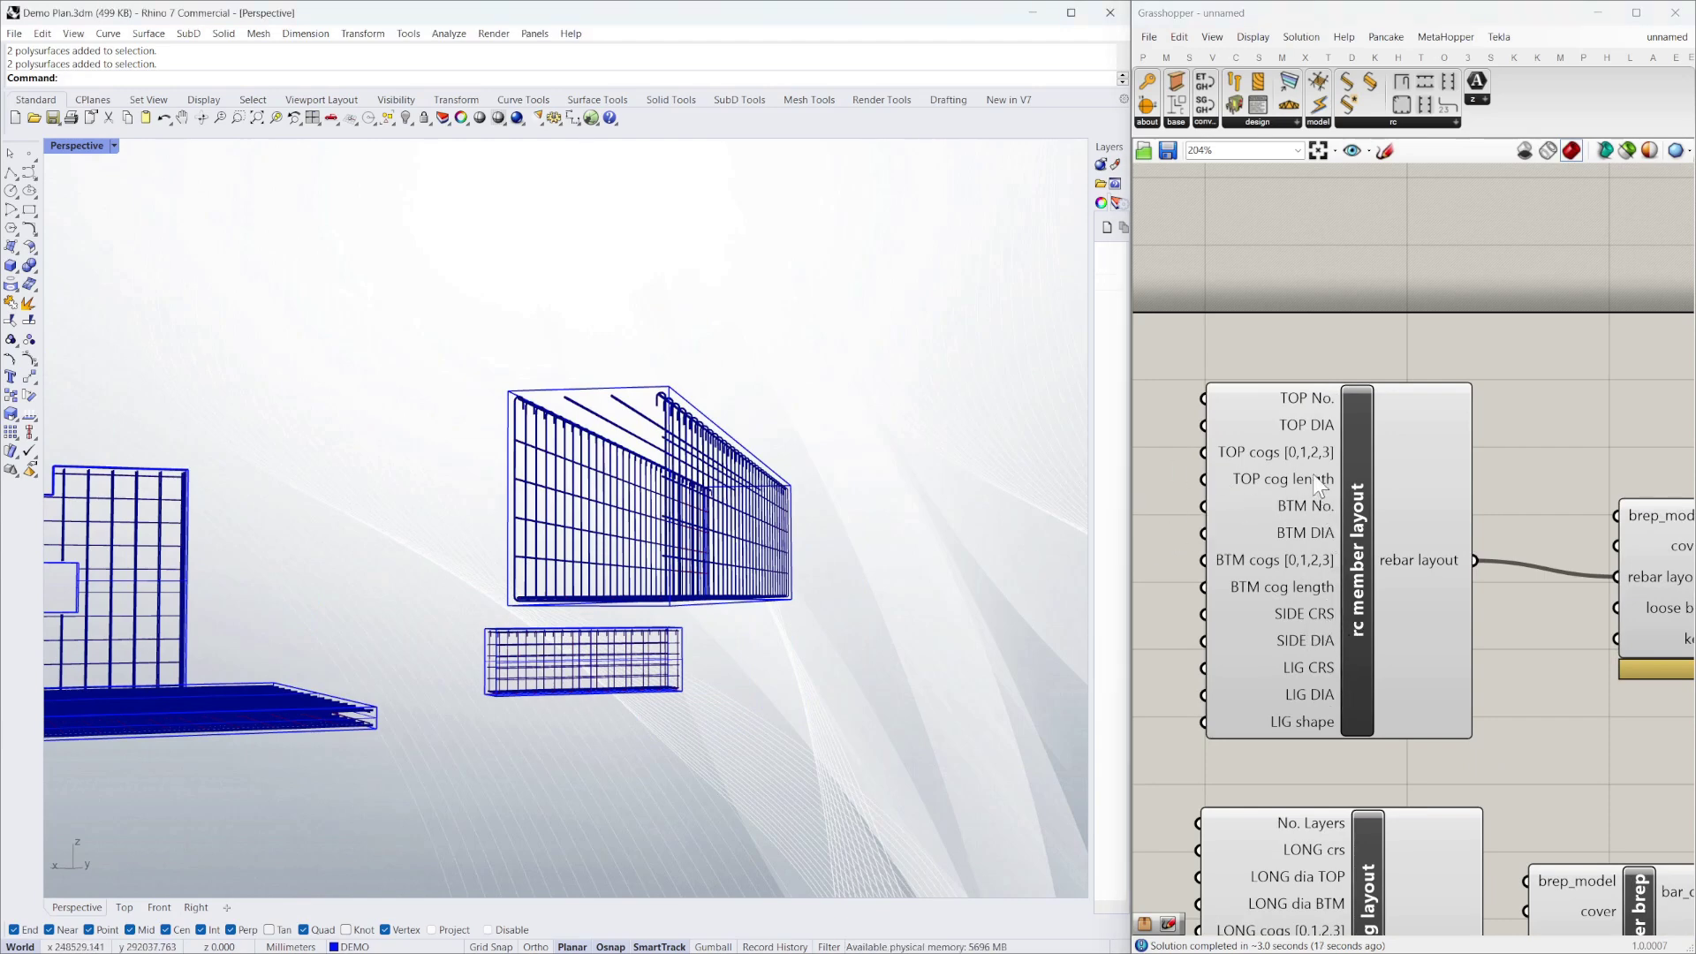
Set the rc member layout's TOP DIA to 30 and inspect the top bars inside the large beam
{"action": "right_click", "coordinate": [1309, 425]}
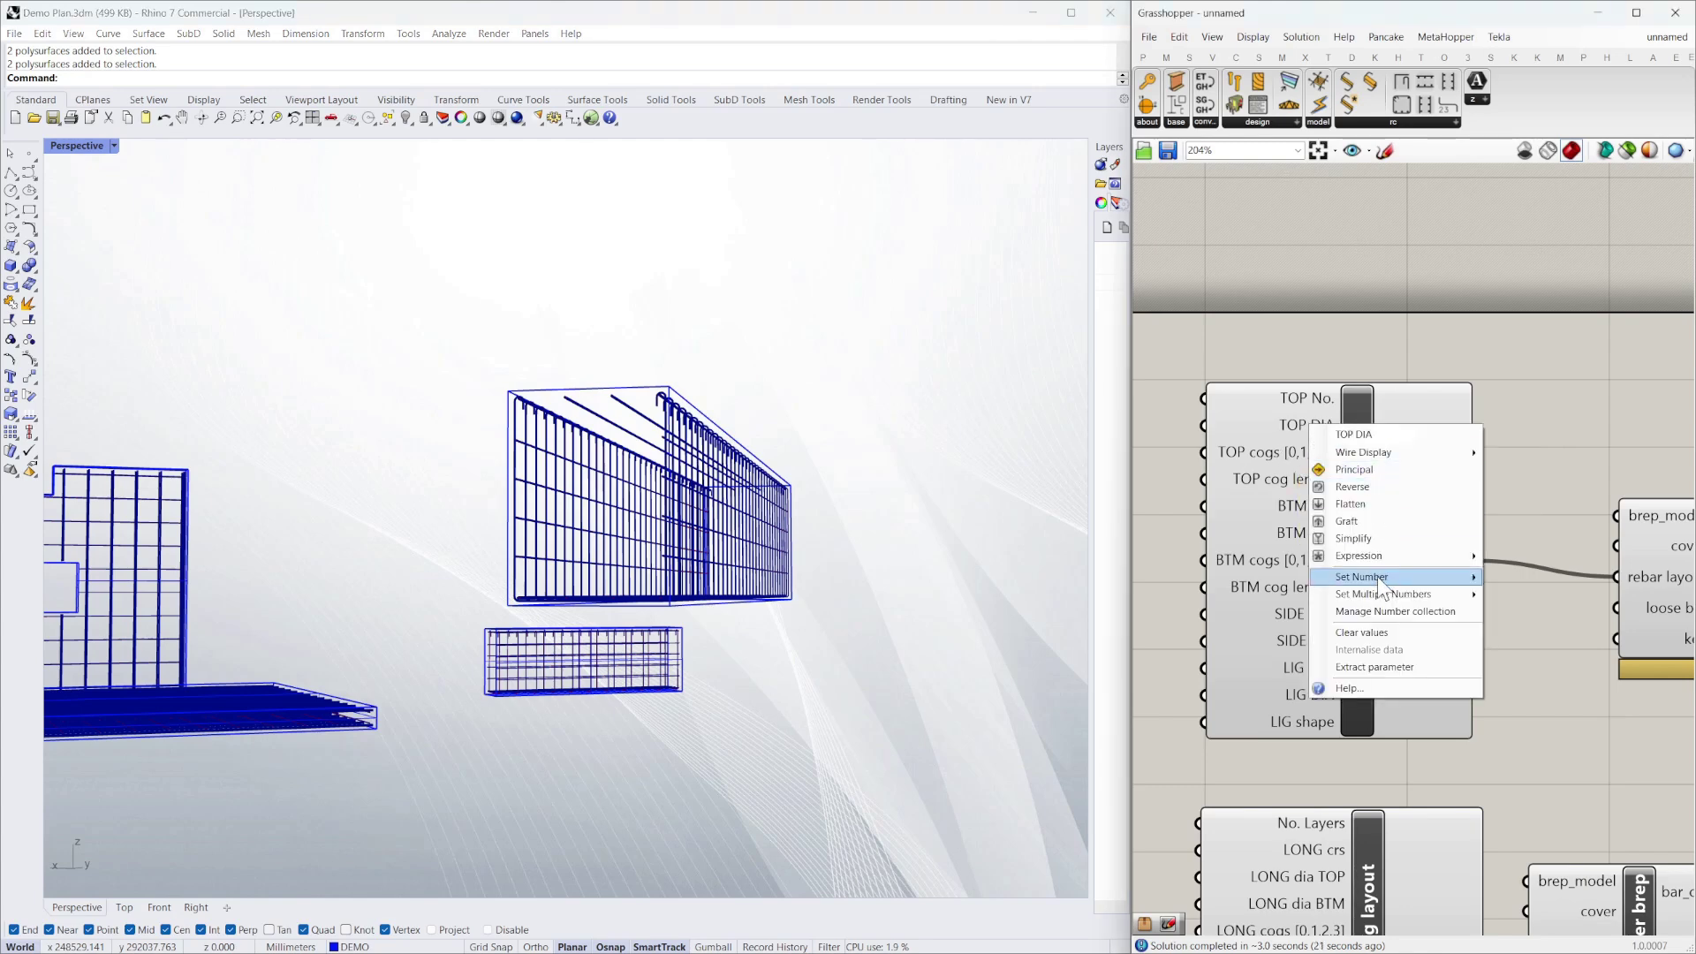
{"action": "mouse_move", "coordinate": [1413, 556]}
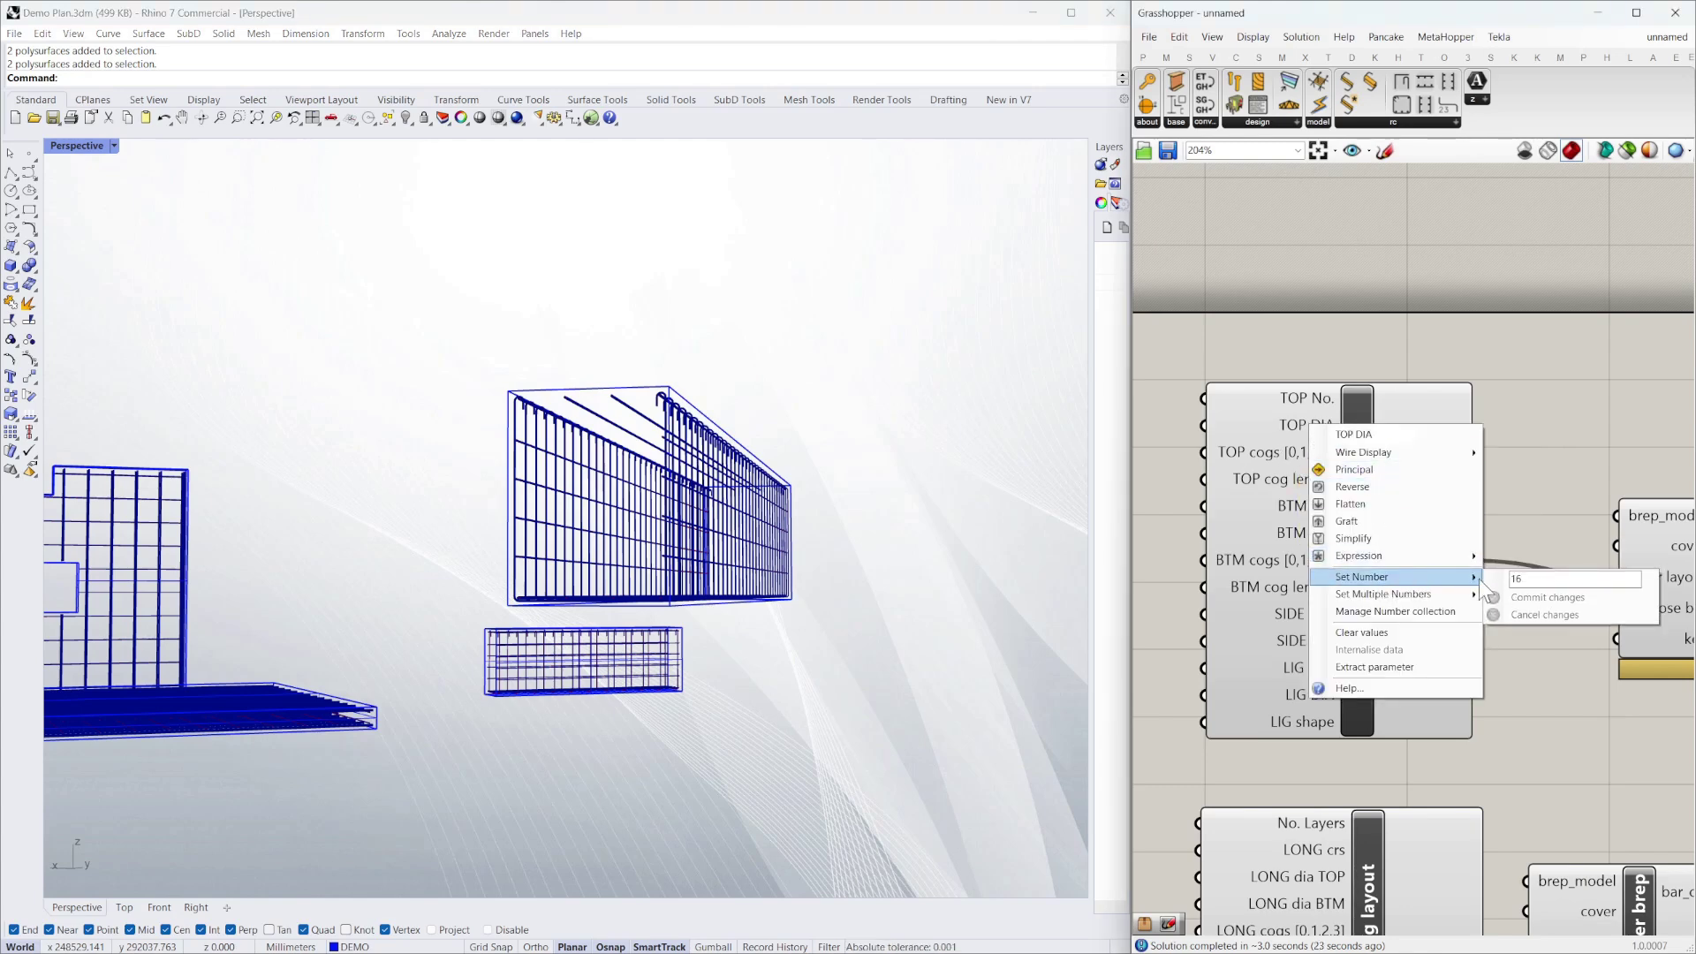
{"action": "left_click", "coordinate": [1537, 581]}
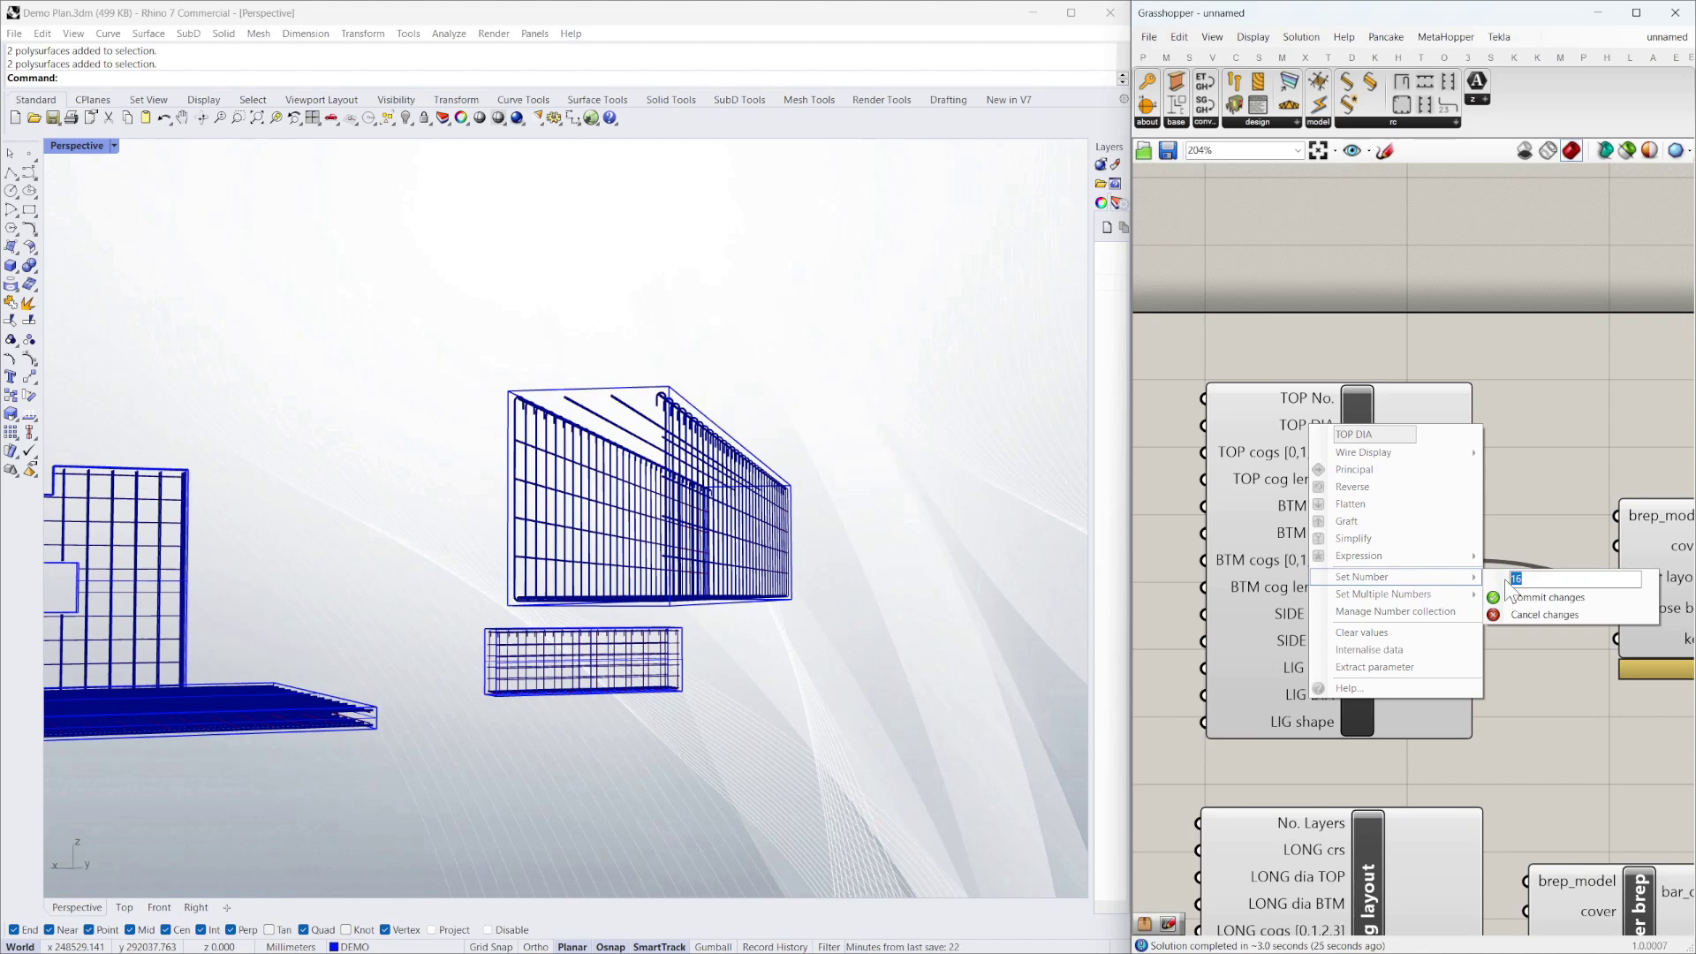
{"action": "type", "text": "30"}
{"action": "key", "text": "Return"}
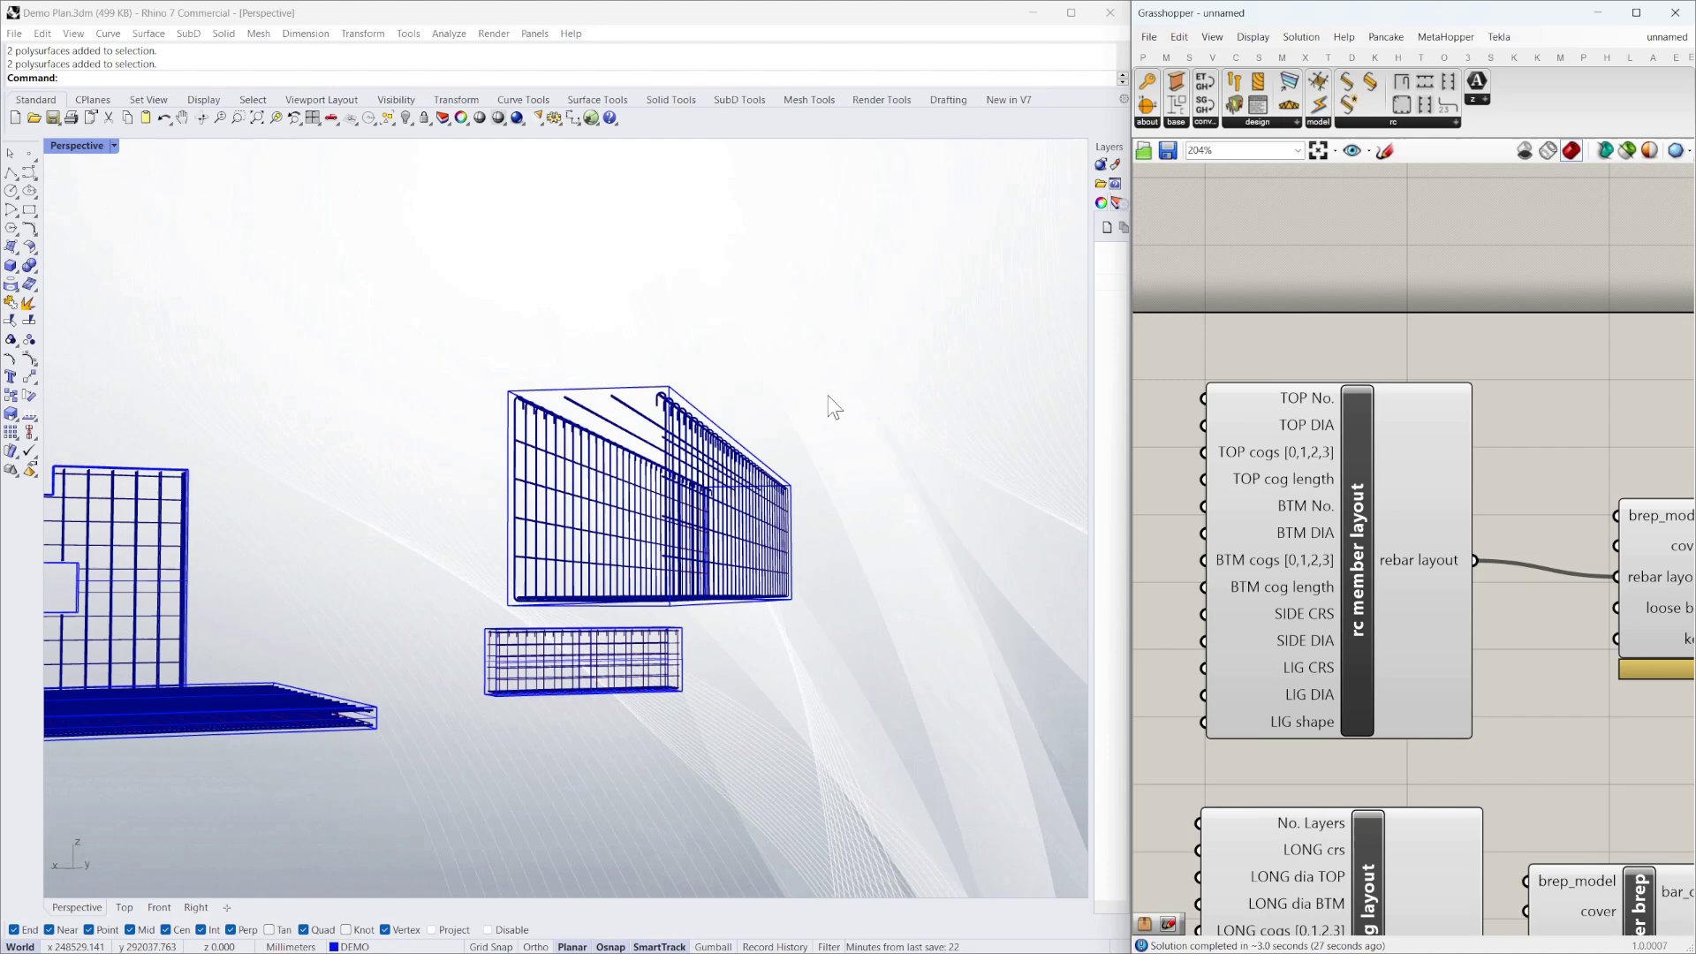
{"action": "scroll", "coordinate": [728, 363], "scroll_direction": "up", "scroll_amount": 10}
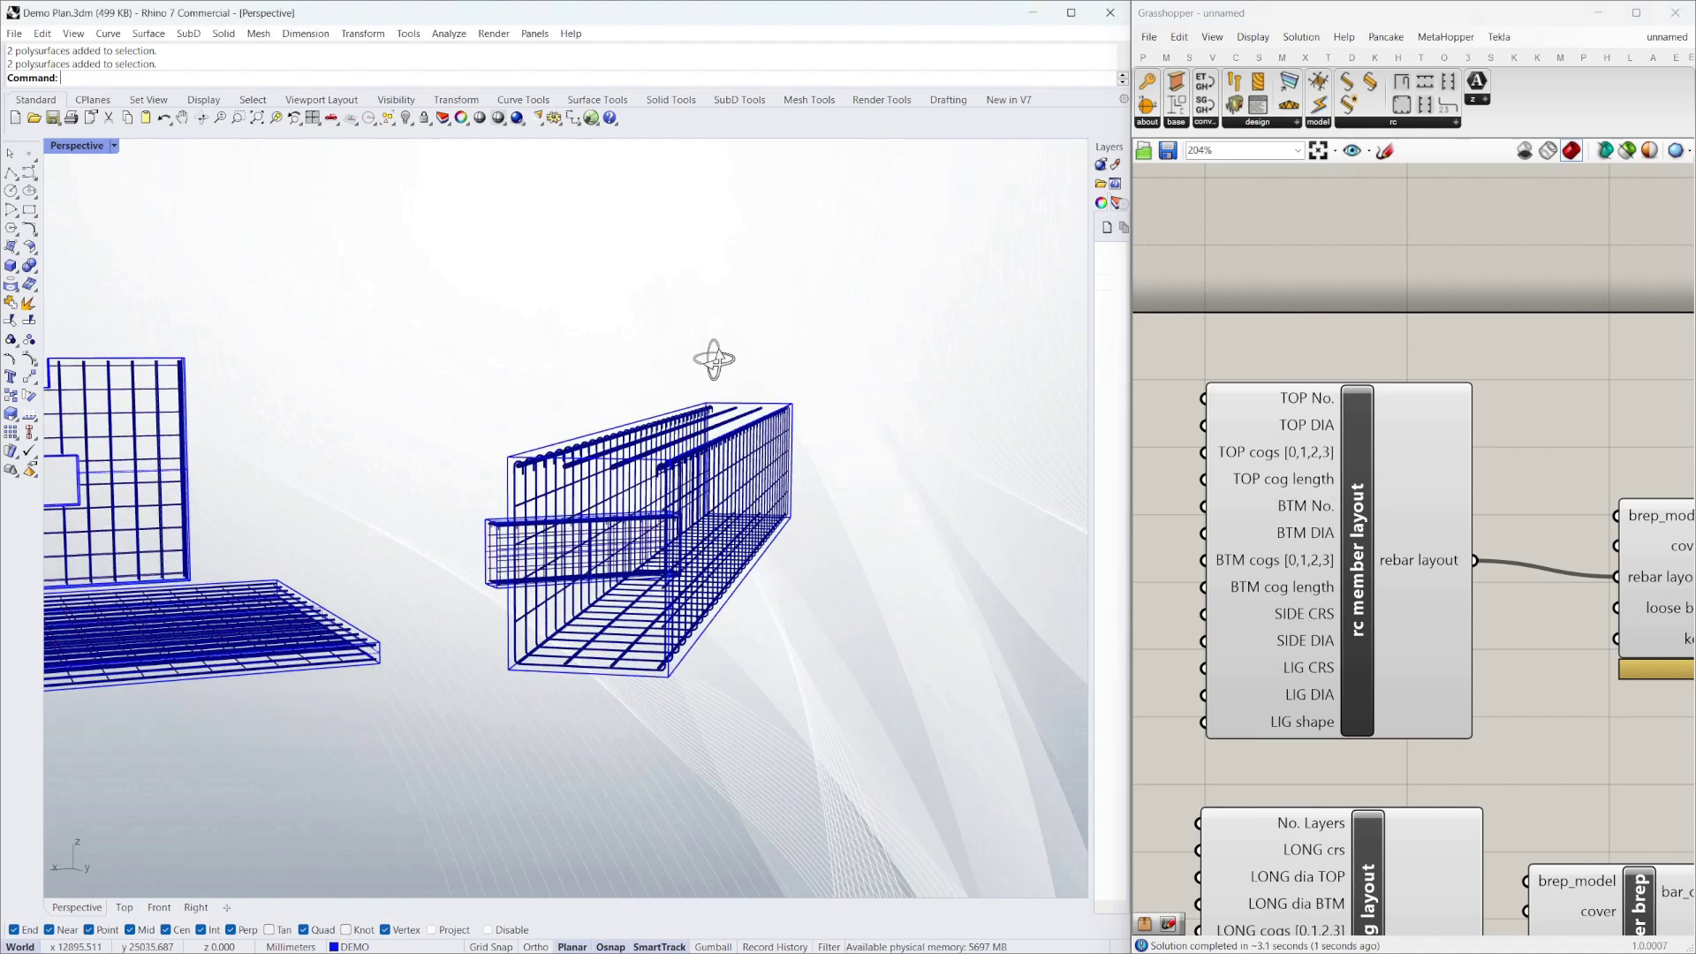
{"action": "scroll", "coordinate": [795, 329], "scroll_direction": "down", "scroll_amount": 10}
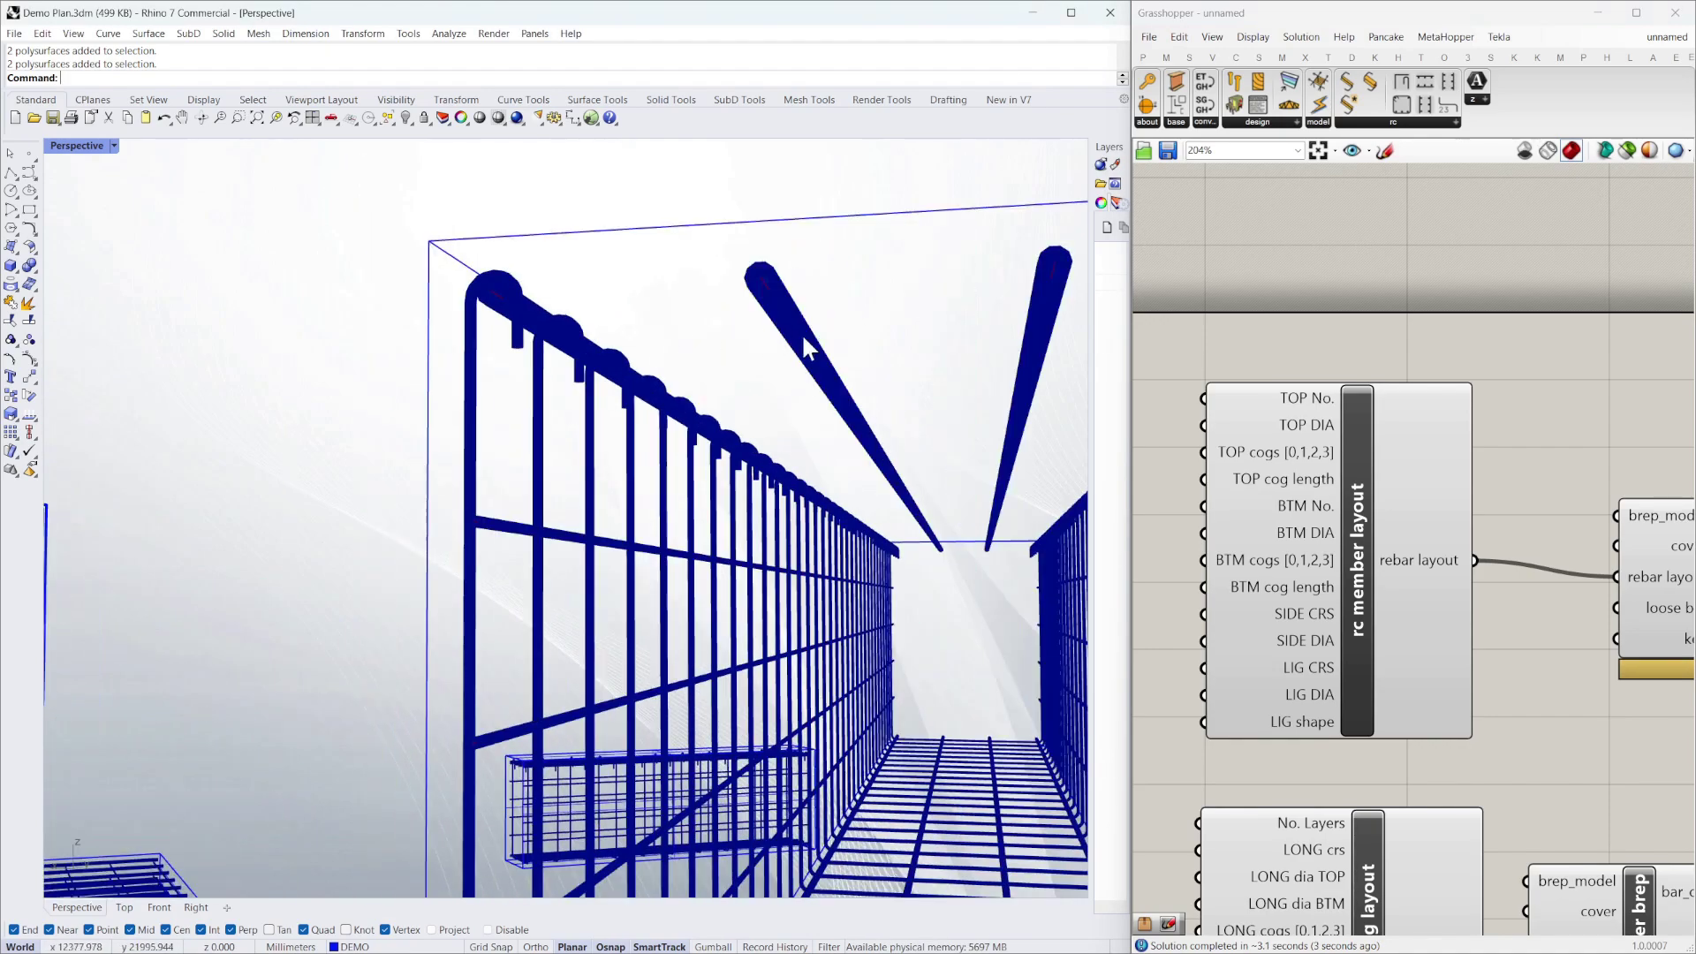
{"action": "right_click_drag", "start_coordinate": [828, 406], "coordinate": [725, 415]}
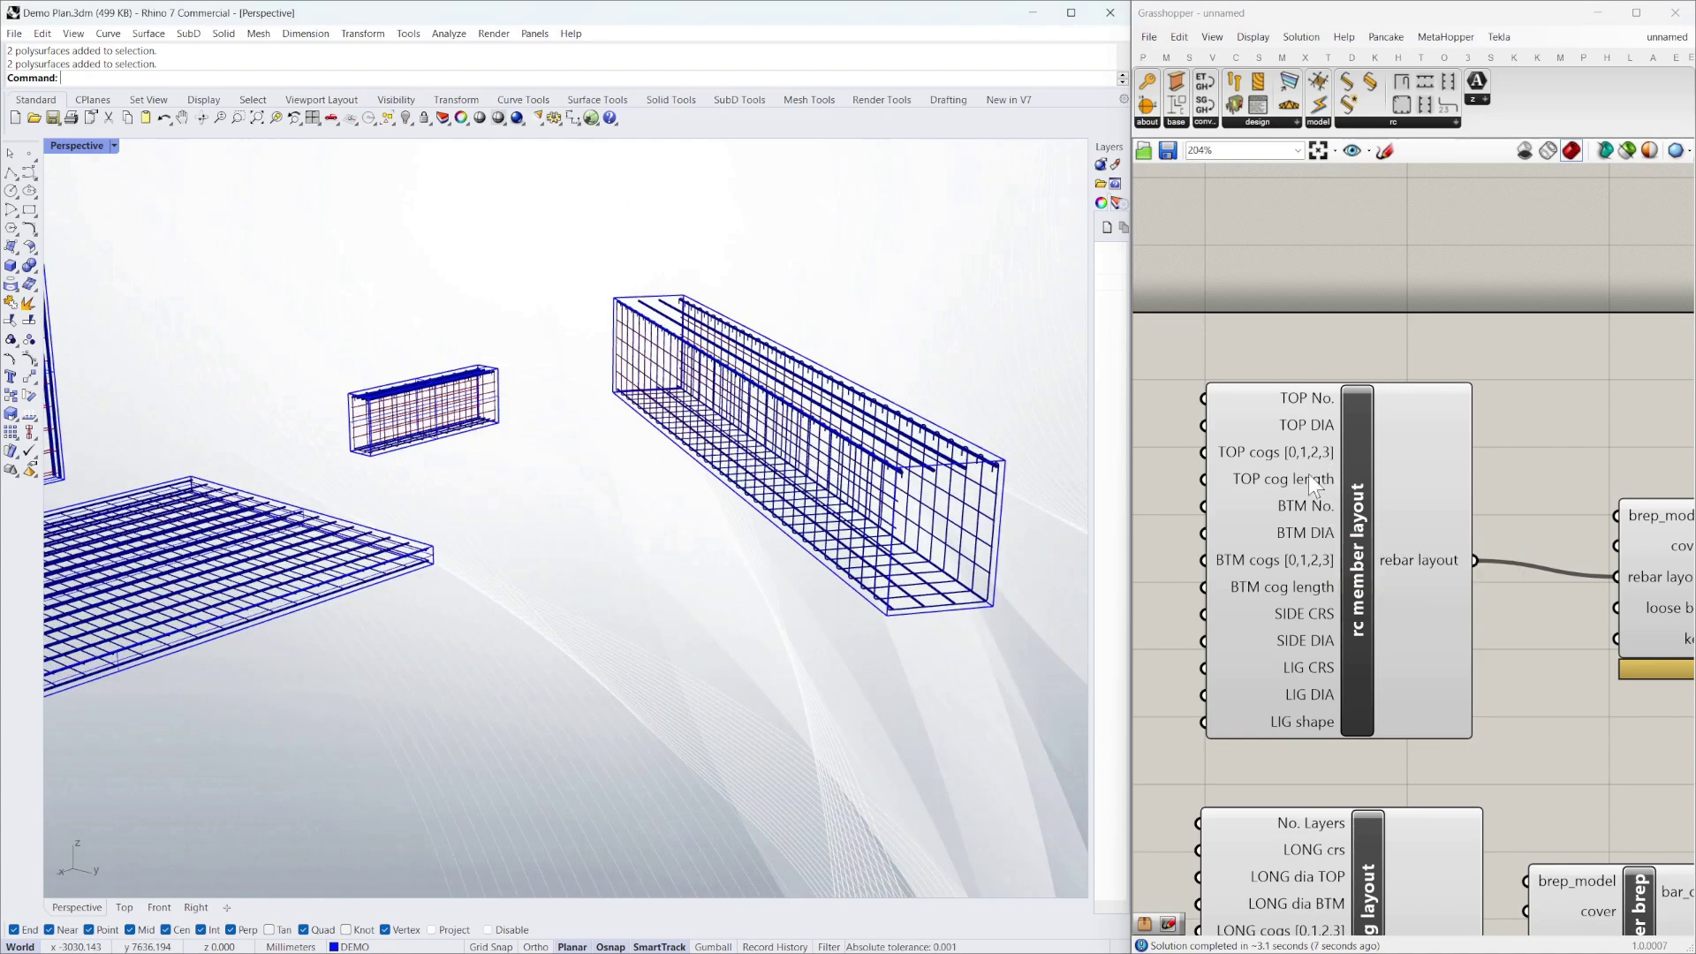
Change the rc member layout's BTM cogs option to add end cogs to the bottom bars, and inspect them in the beams
{"action": "right_click", "coordinate": [1303, 563]}
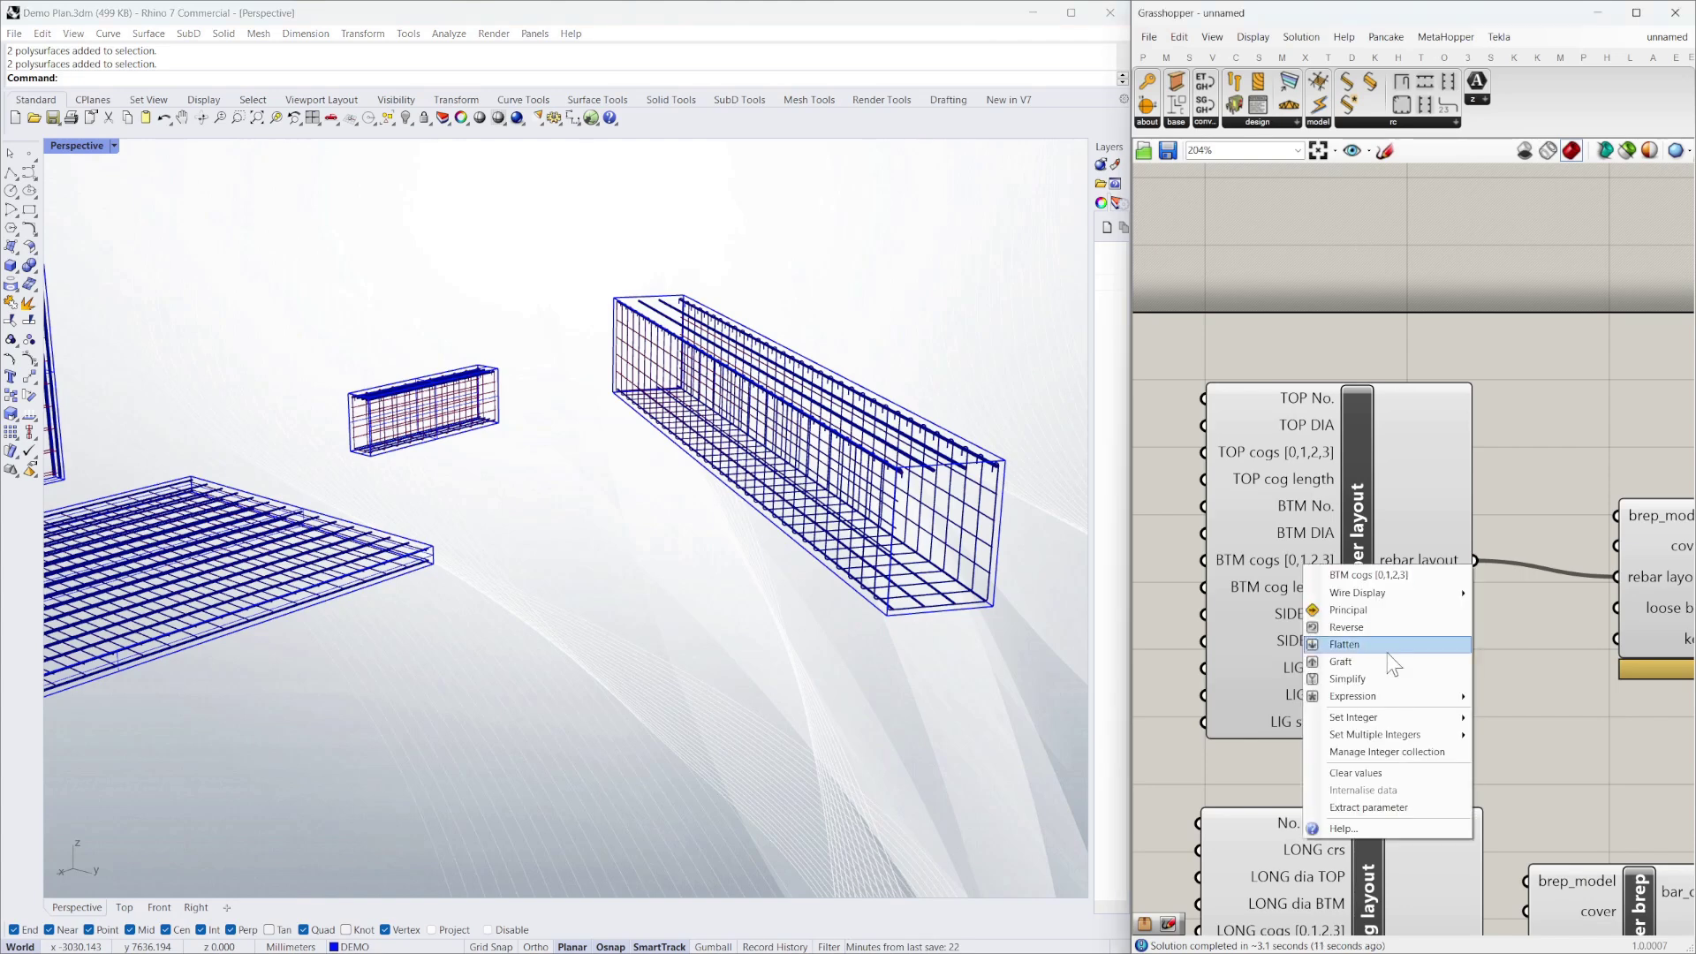
{"action": "mouse_move", "coordinate": [1382, 716]}
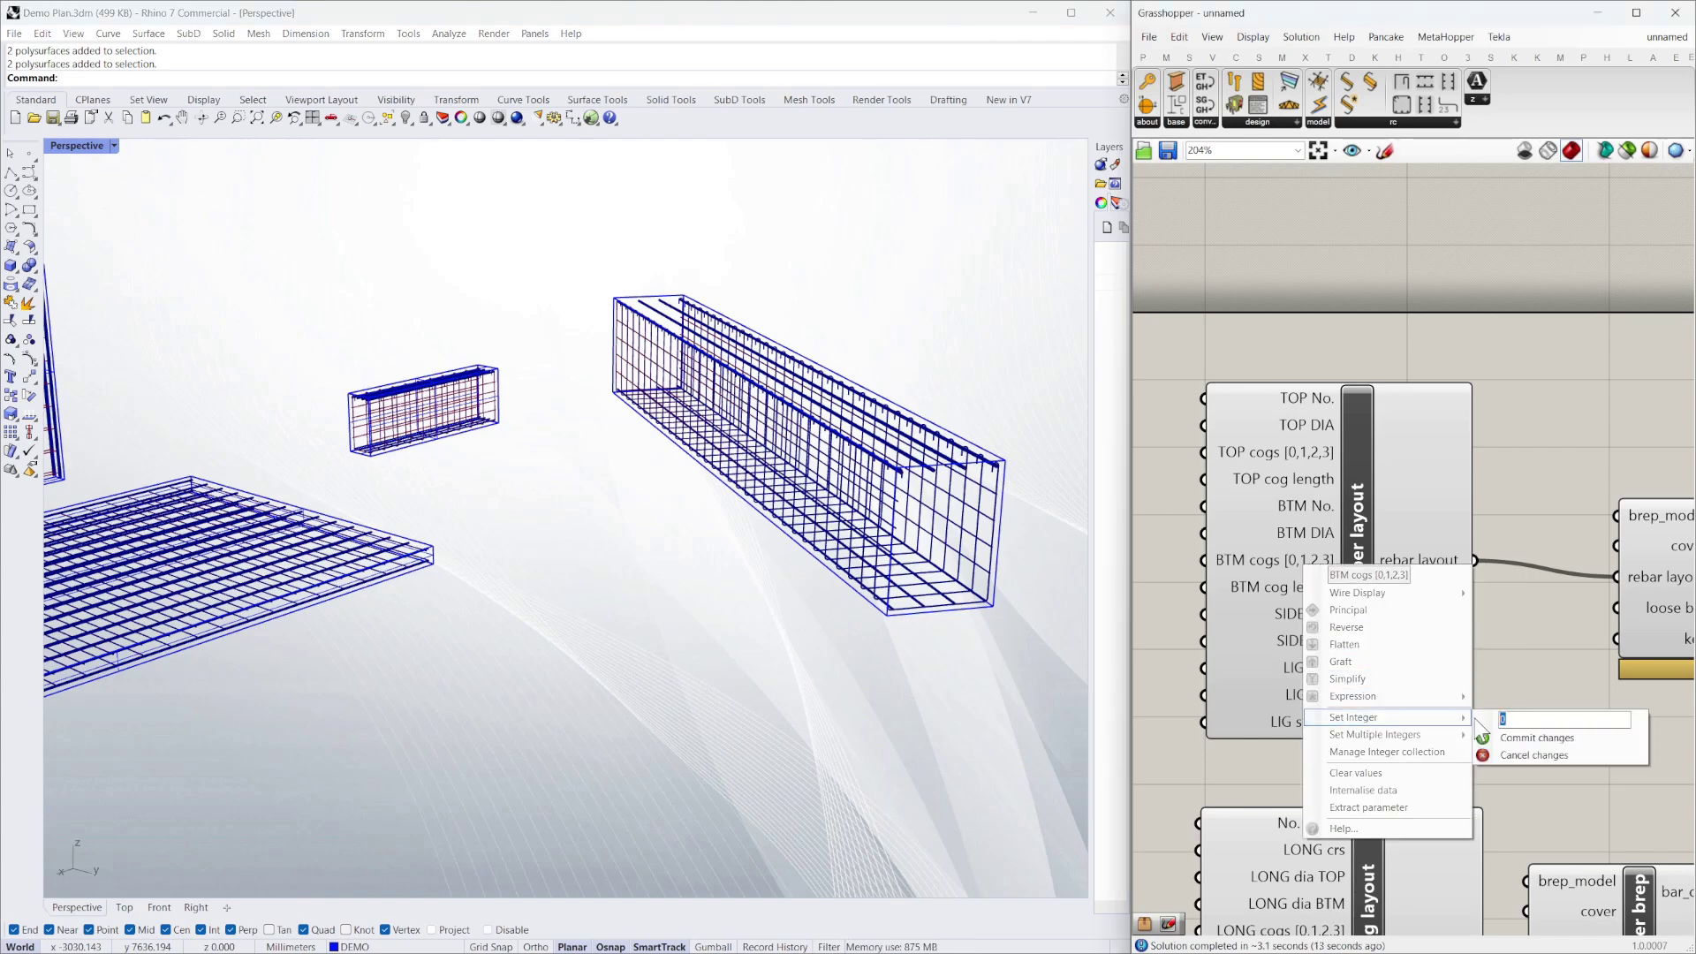
{"action": "left_click", "coordinate": [1537, 738]}
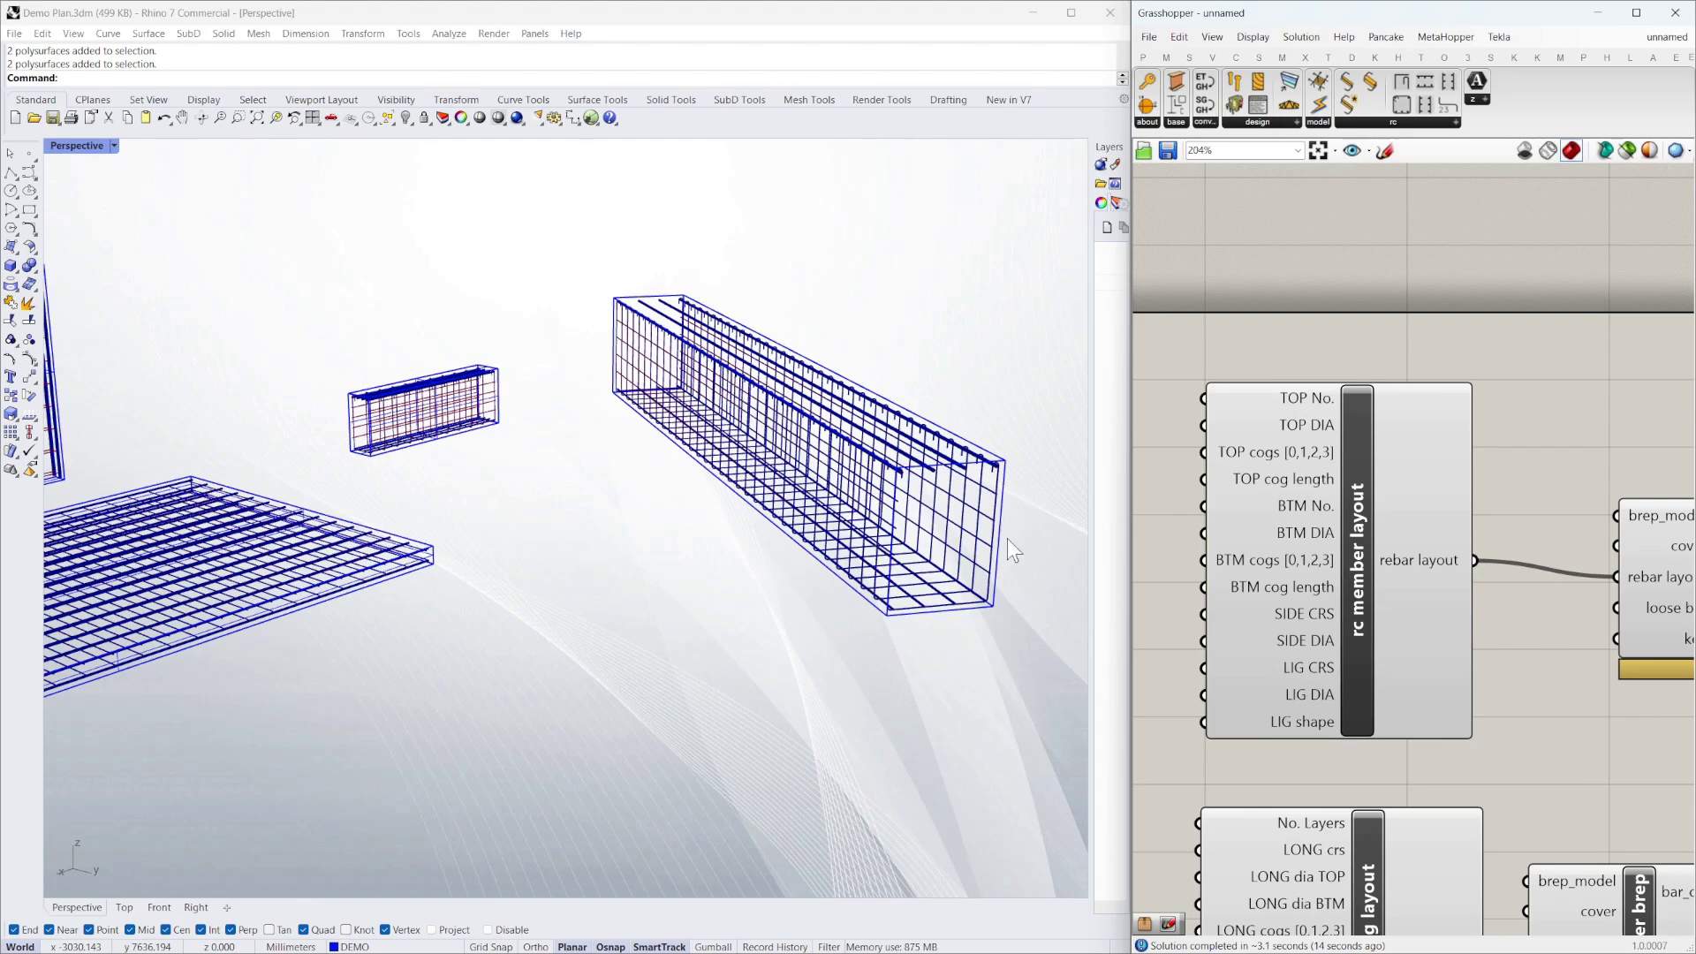
{"action": "scroll", "coordinate": [977, 597], "scroll_direction": "up", "scroll_amount": 6}
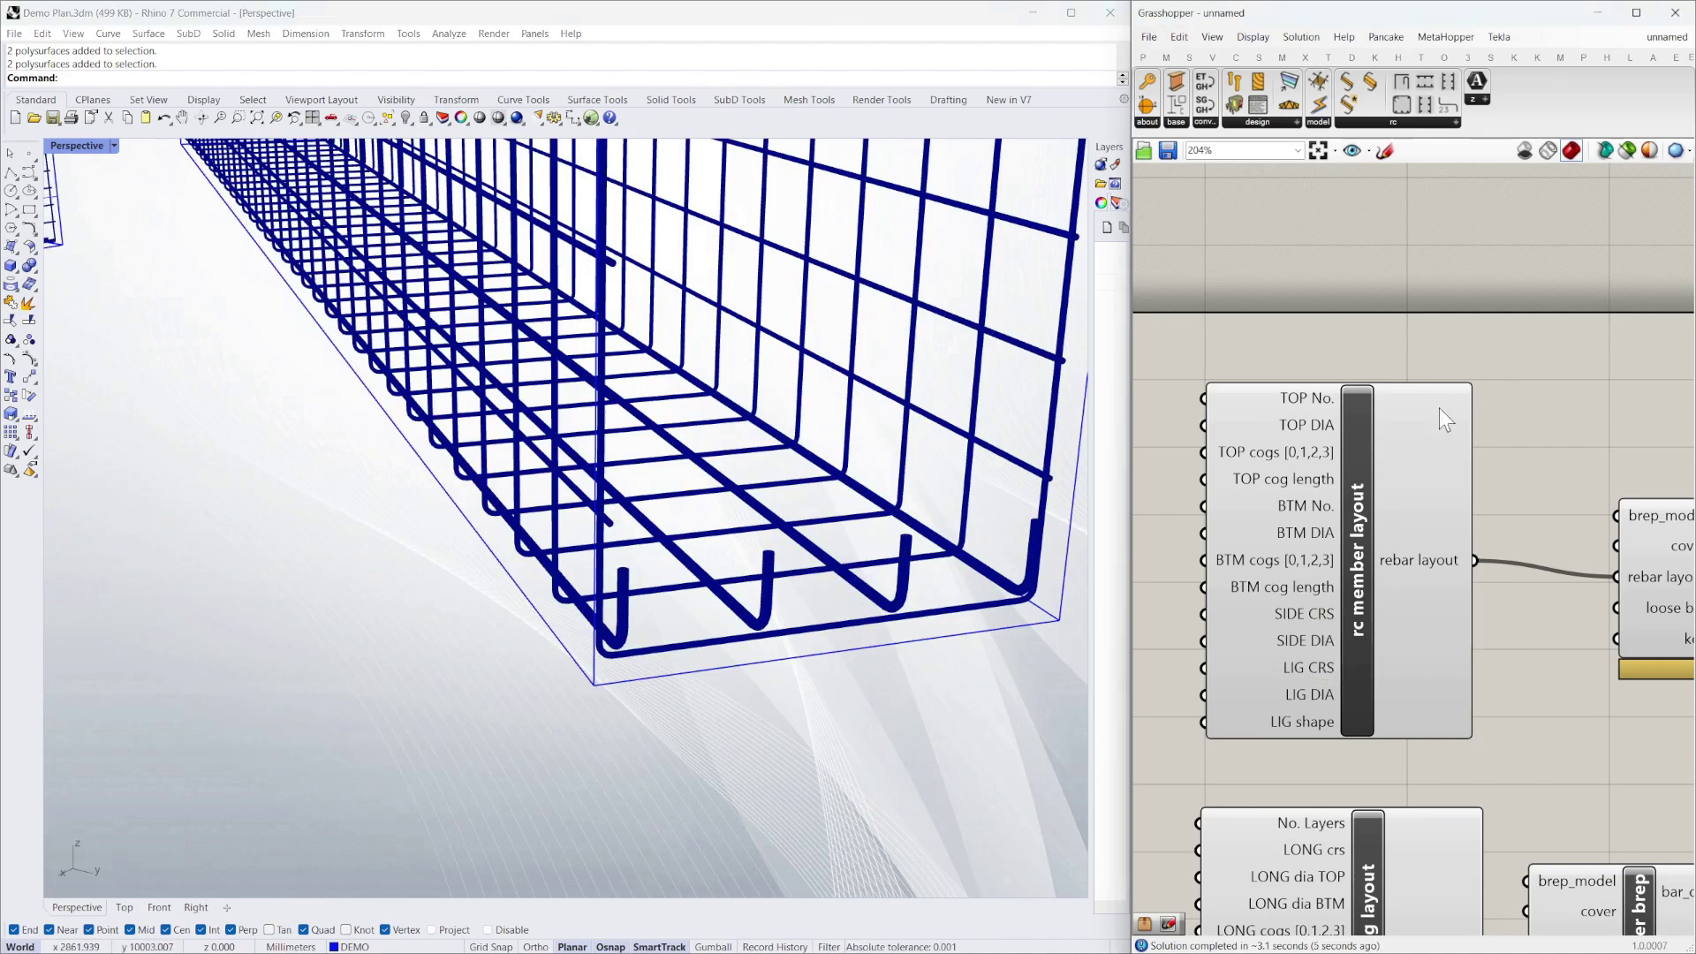
{"action": "scroll", "coordinate": [532, 432], "scroll_direction": "down", "scroll_amount": 6}
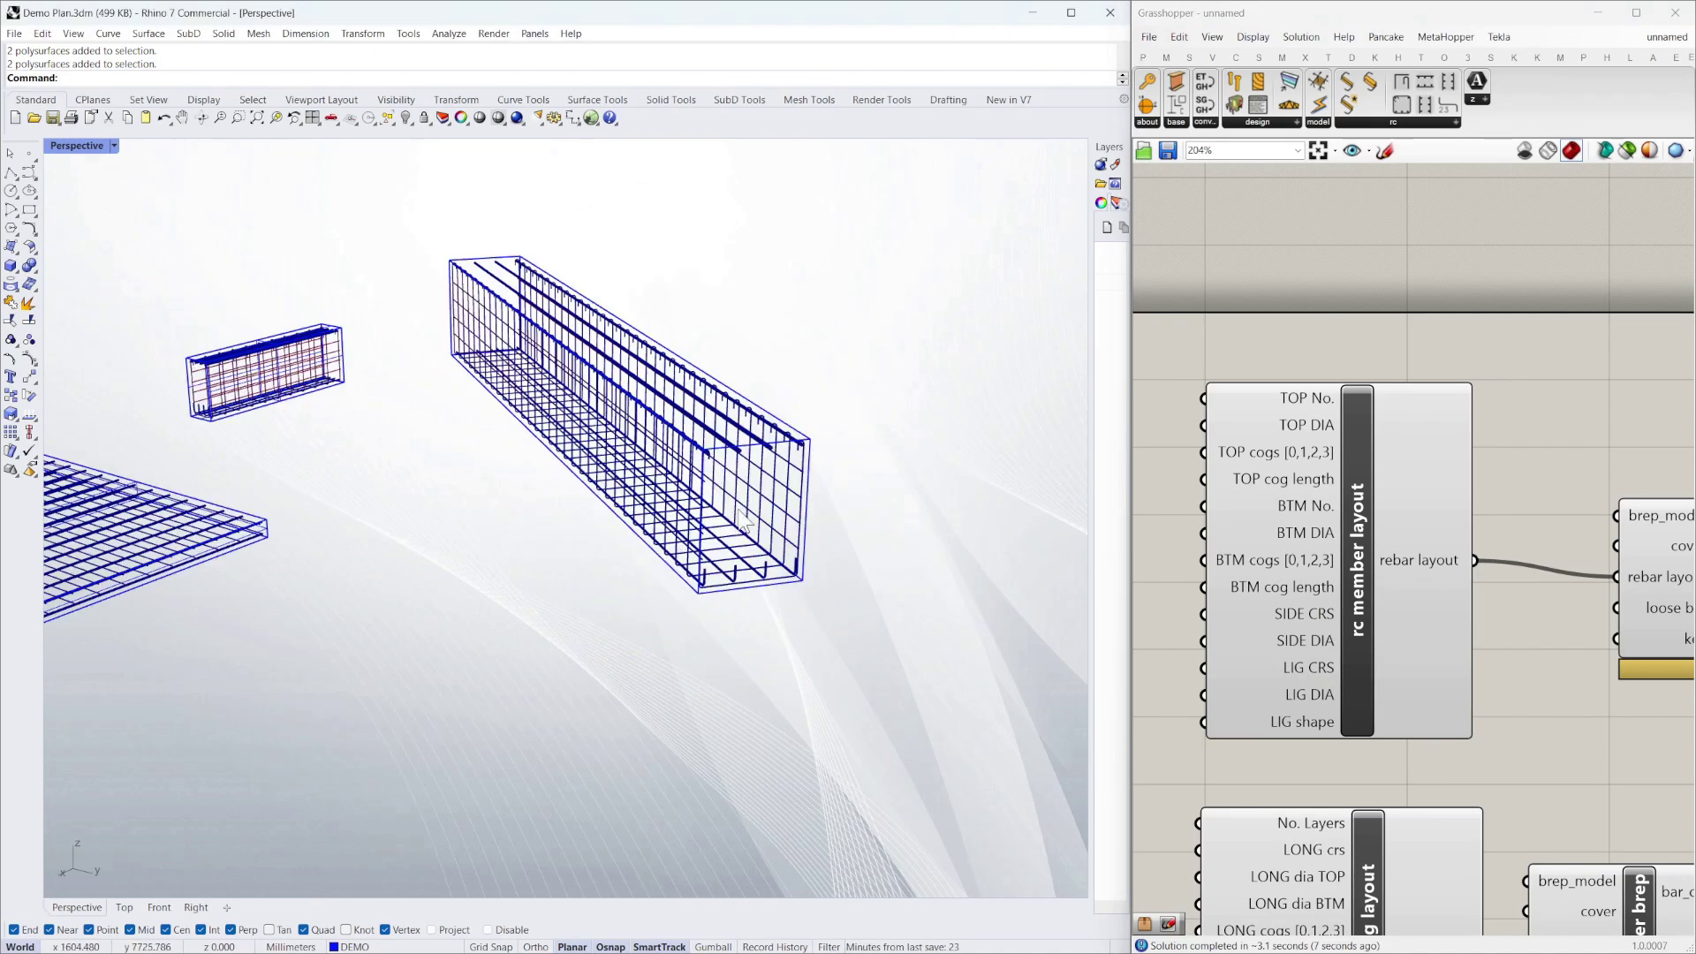
{"action": "scroll", "coordinate": [532, 433], "scroll_direction": "down", "scroll_amount": 2}
{"action": "scroll", "coordinate": [1286, 519], "scroll_direction": "down", "scroll_amount": 5}
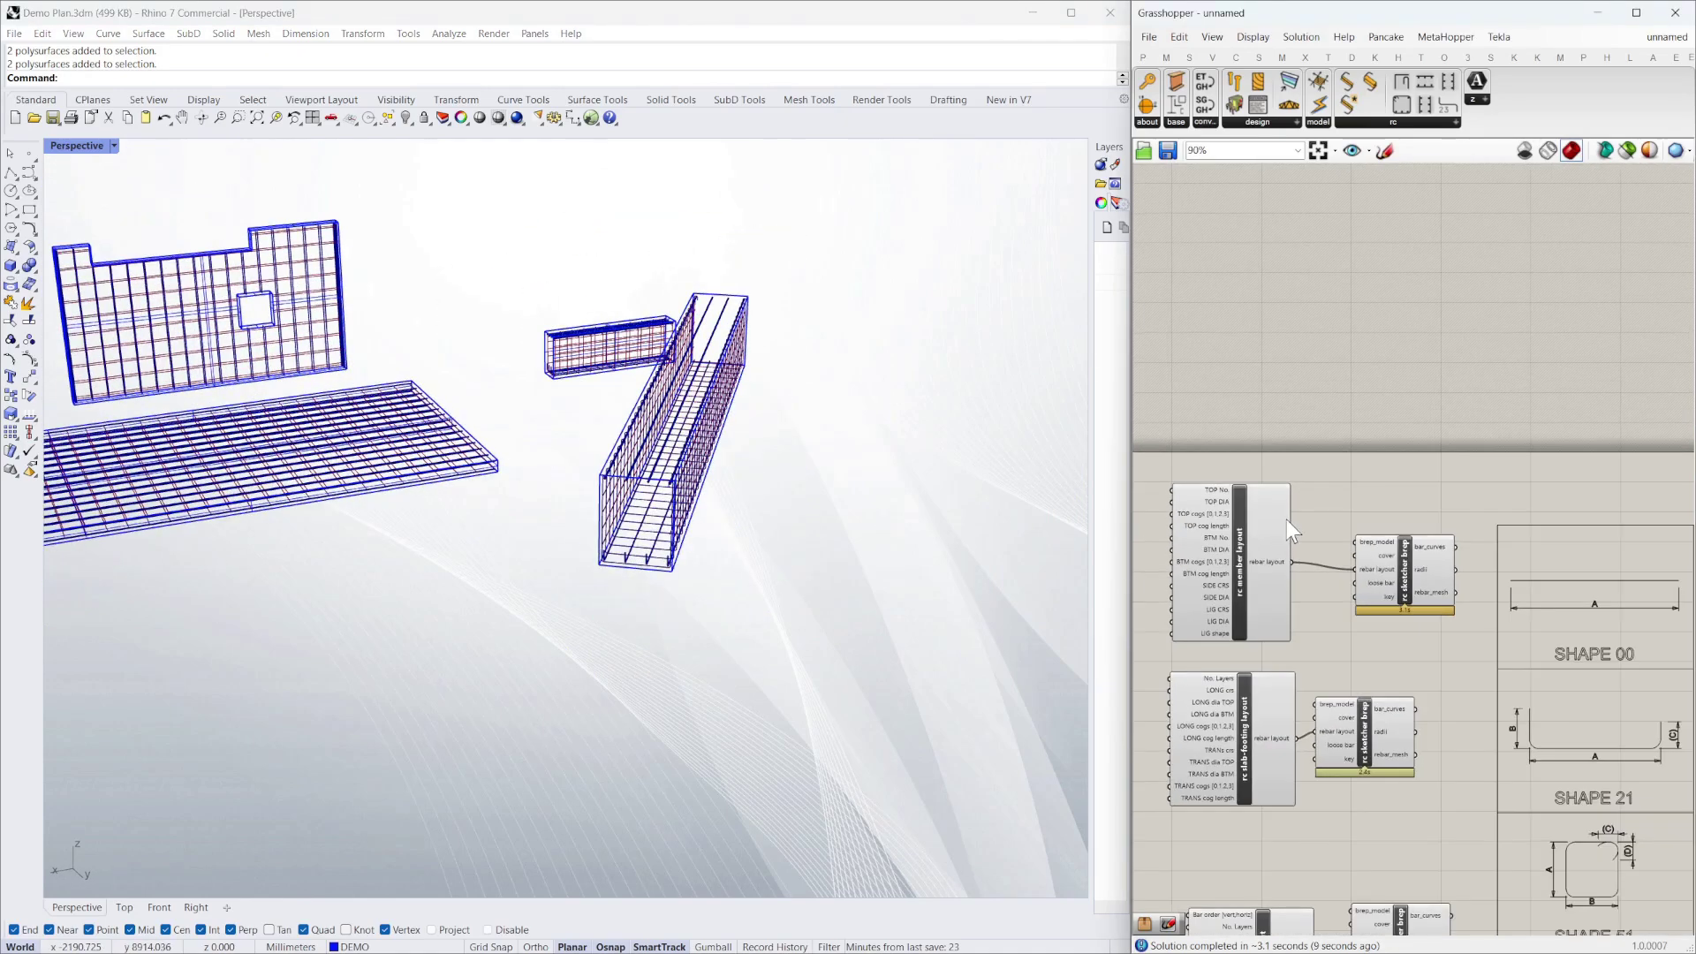
{"action": "scroll", "coordinate": [1397, 622], "scroll_direction": "down", "scroll_amount": 1}
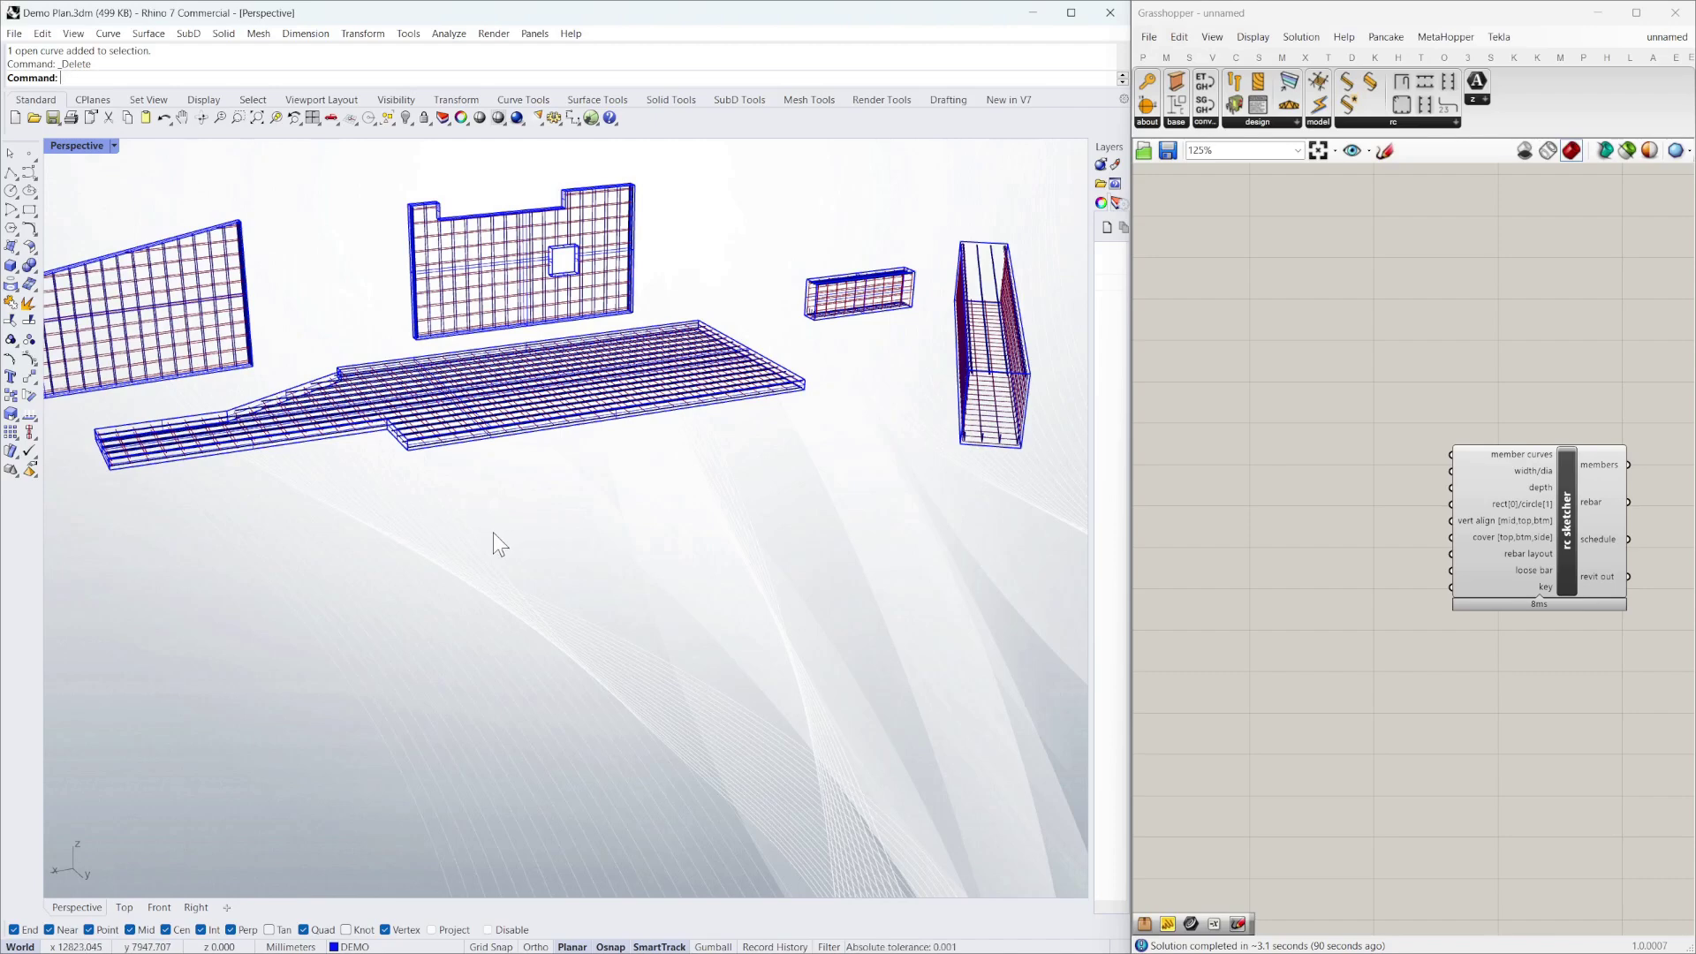
Draw a straight line as a member centreline in the open area in front of the slab
{"action": "type", "text": "Line"}
{"action": "key", "text": "Return"}
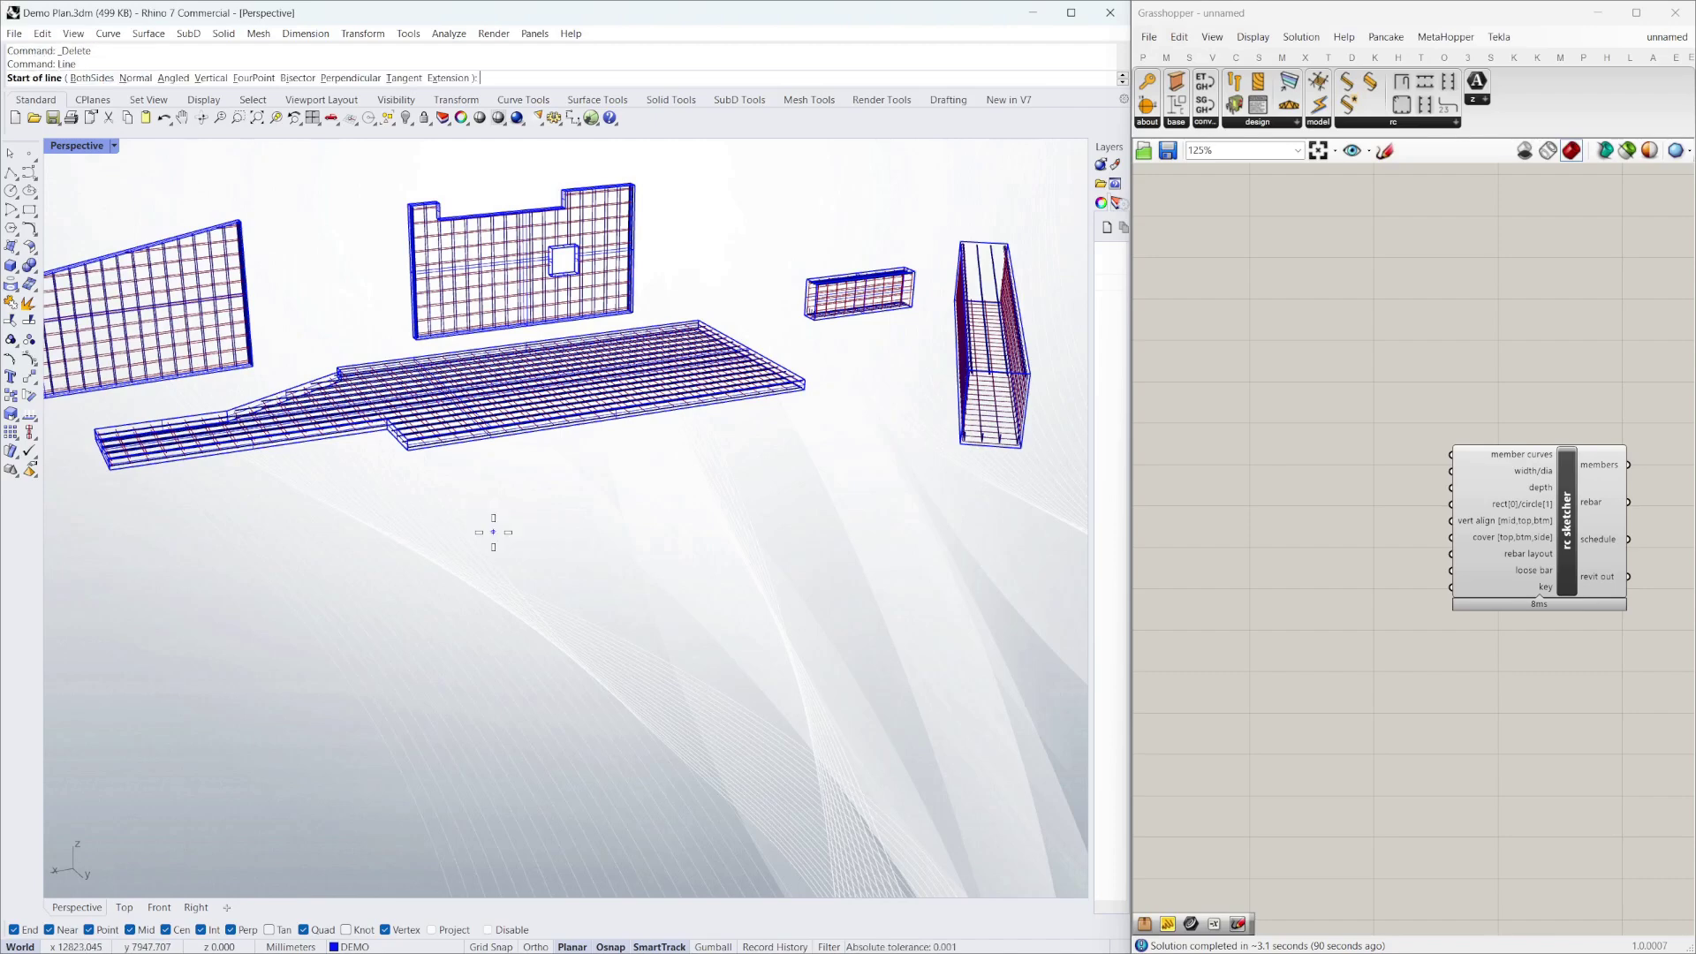
{"action": "left_click", "coordinate": [331, 639]}
{"action": "left_click", "coordinate": [638, 528]}
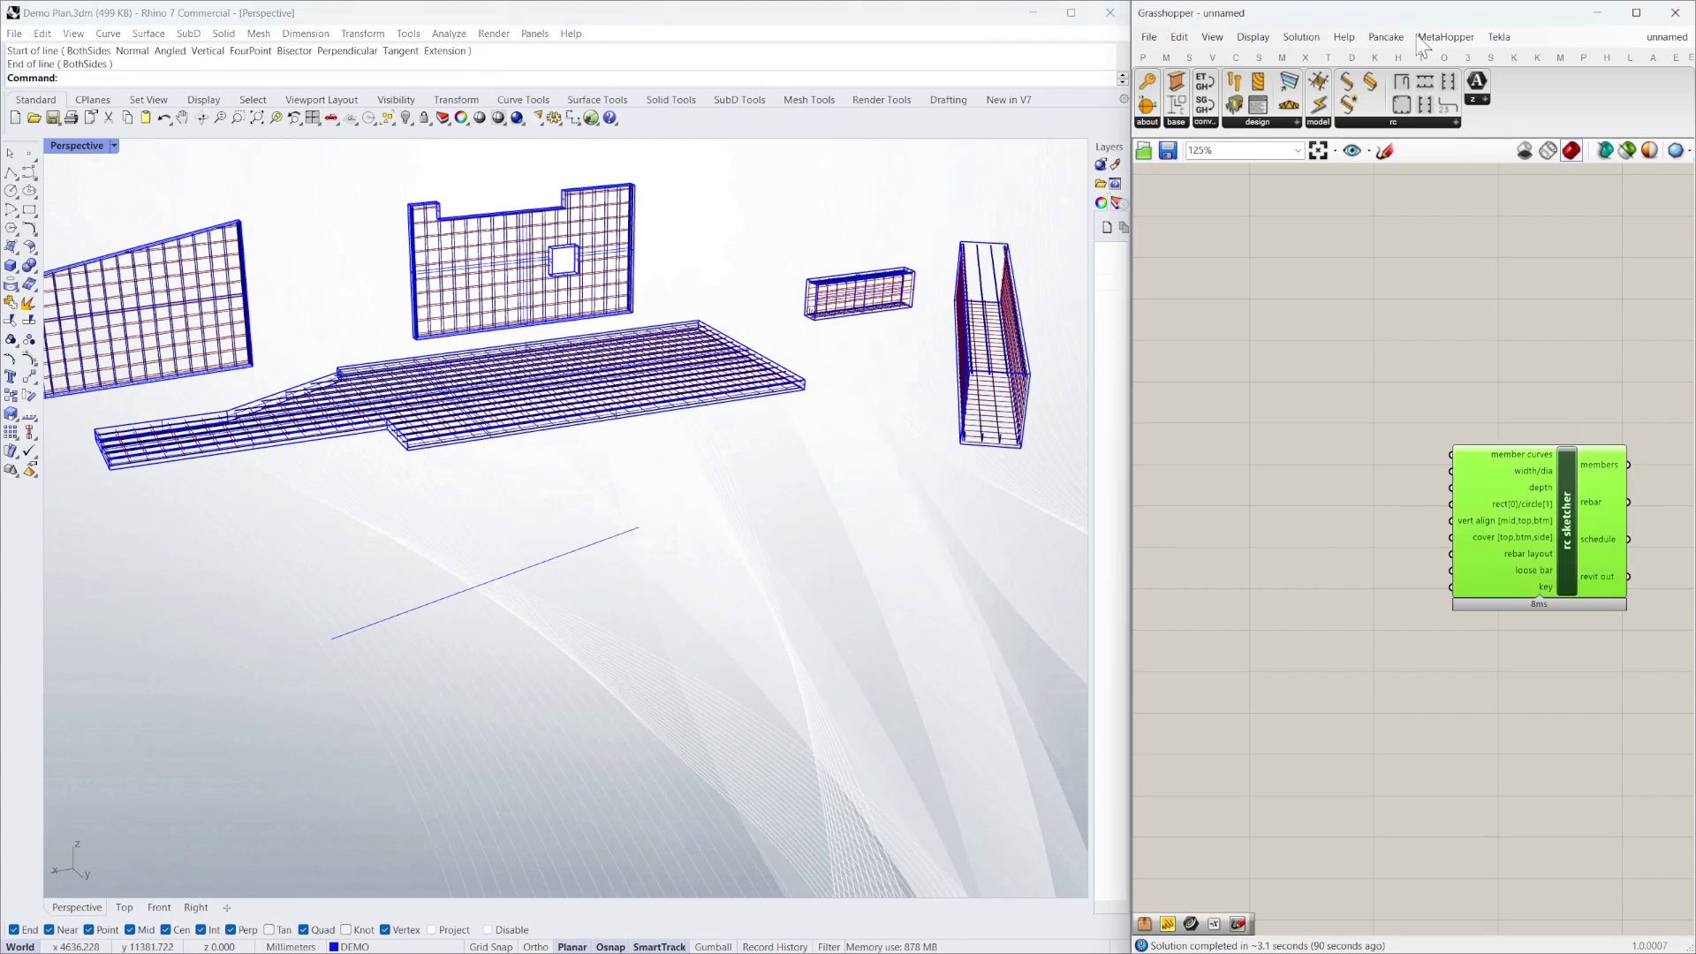
Replace the rc sketcher component on the canvas with a new one and pick out the drawn line in the viewport
{"action": "key", "text": "Delete"}
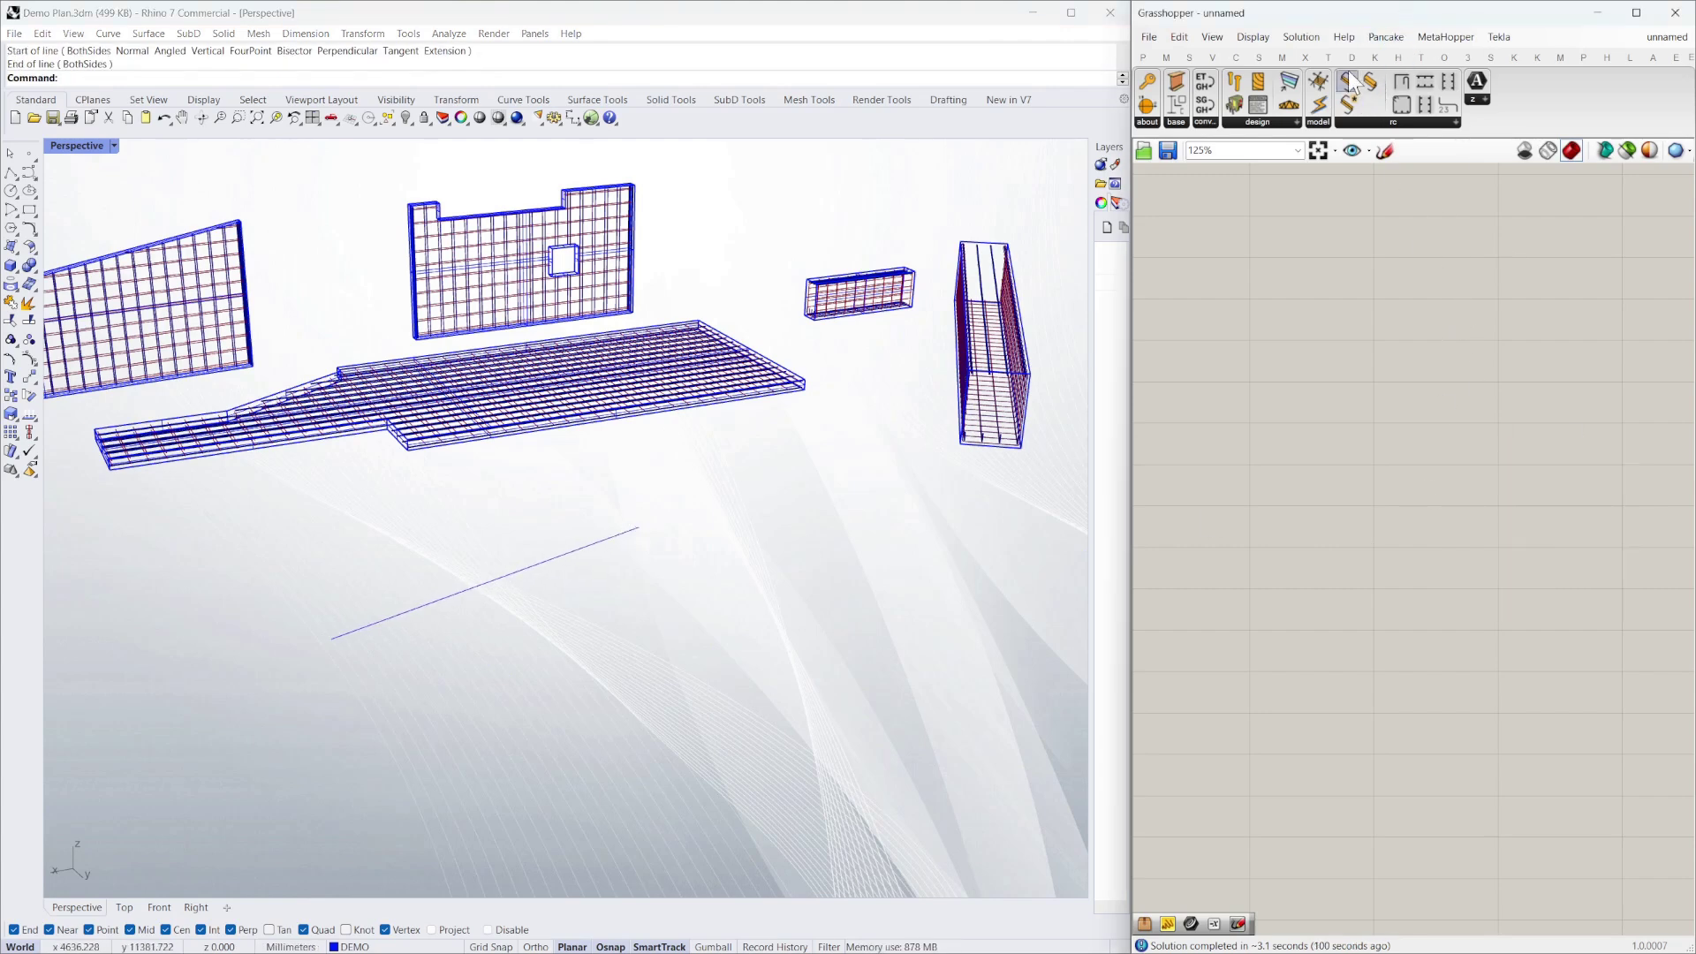
{"action": "mouse_move", "coordinate": [1350, 83]}
{"action": "left_mouse_down"}
{"action": "mouse_move", "coordinate": [1469, 518]}
{"action": "mouse_move", "coordinate": [704, 628]}
{"action": "mouse_move", "coordinate": [591, 553]}
{"action": "mouse_move", "coordinate": [1123, 543]}
{"action": "left_mouse_up"}
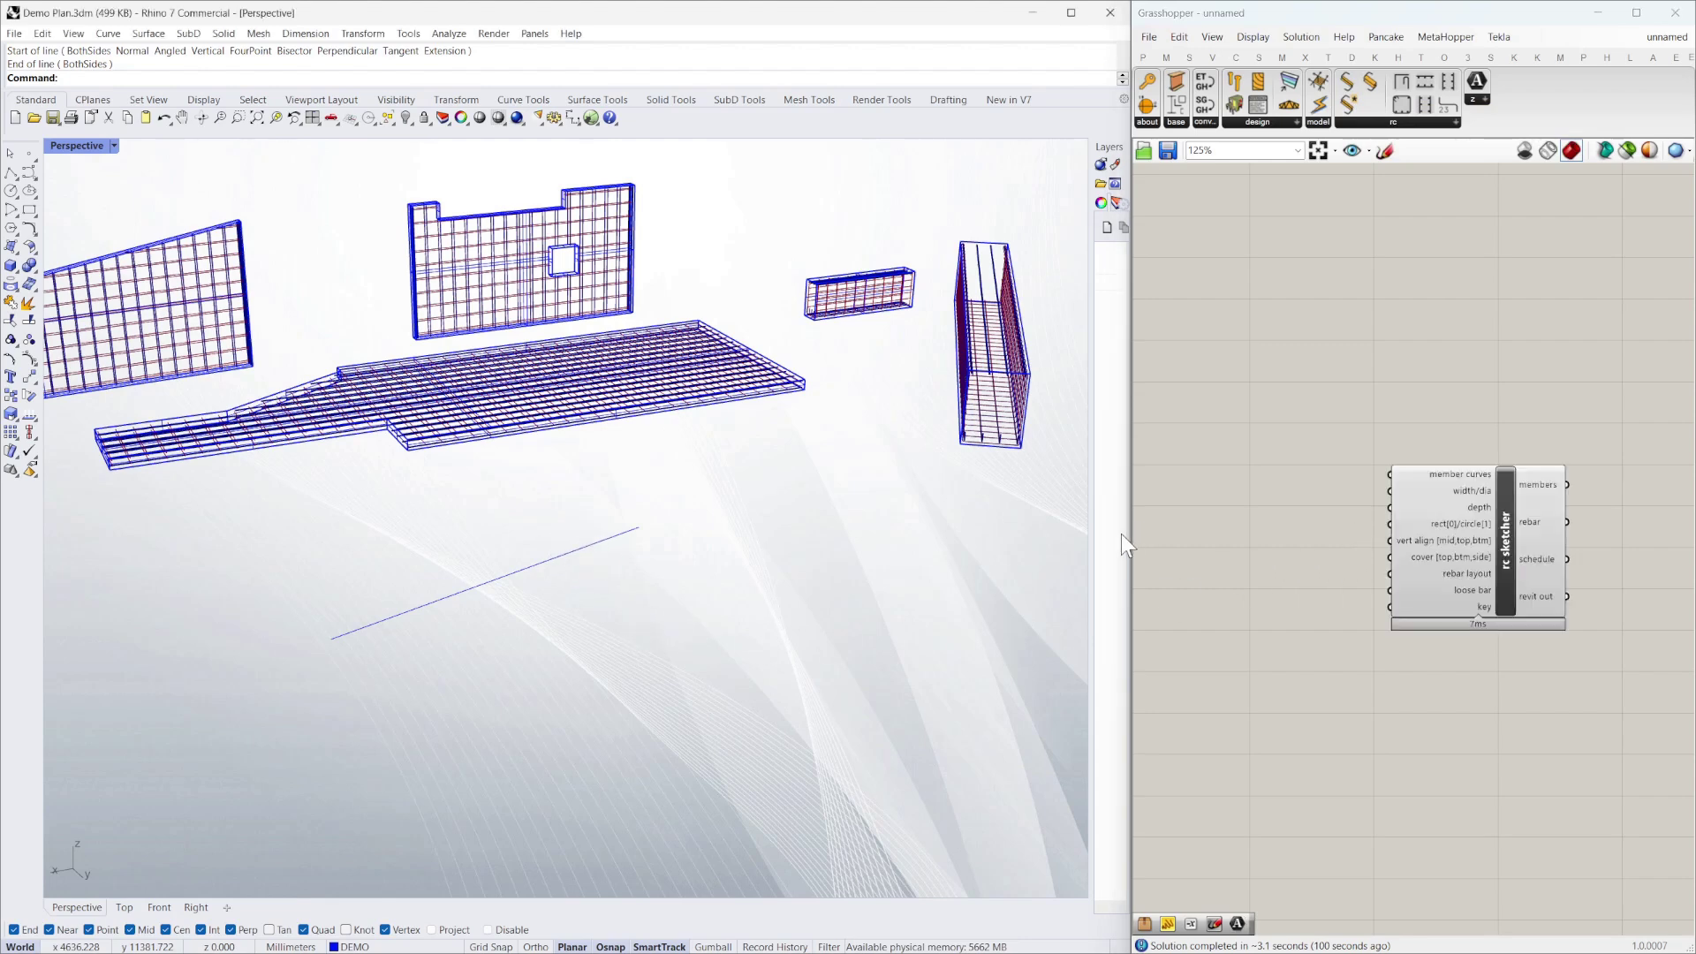
{"action": "left_click_drag", "start_coordinate": [759, 636], "coordinate": [456, 564]}
{"action": "left_click", "coordinate": [607, 638]}
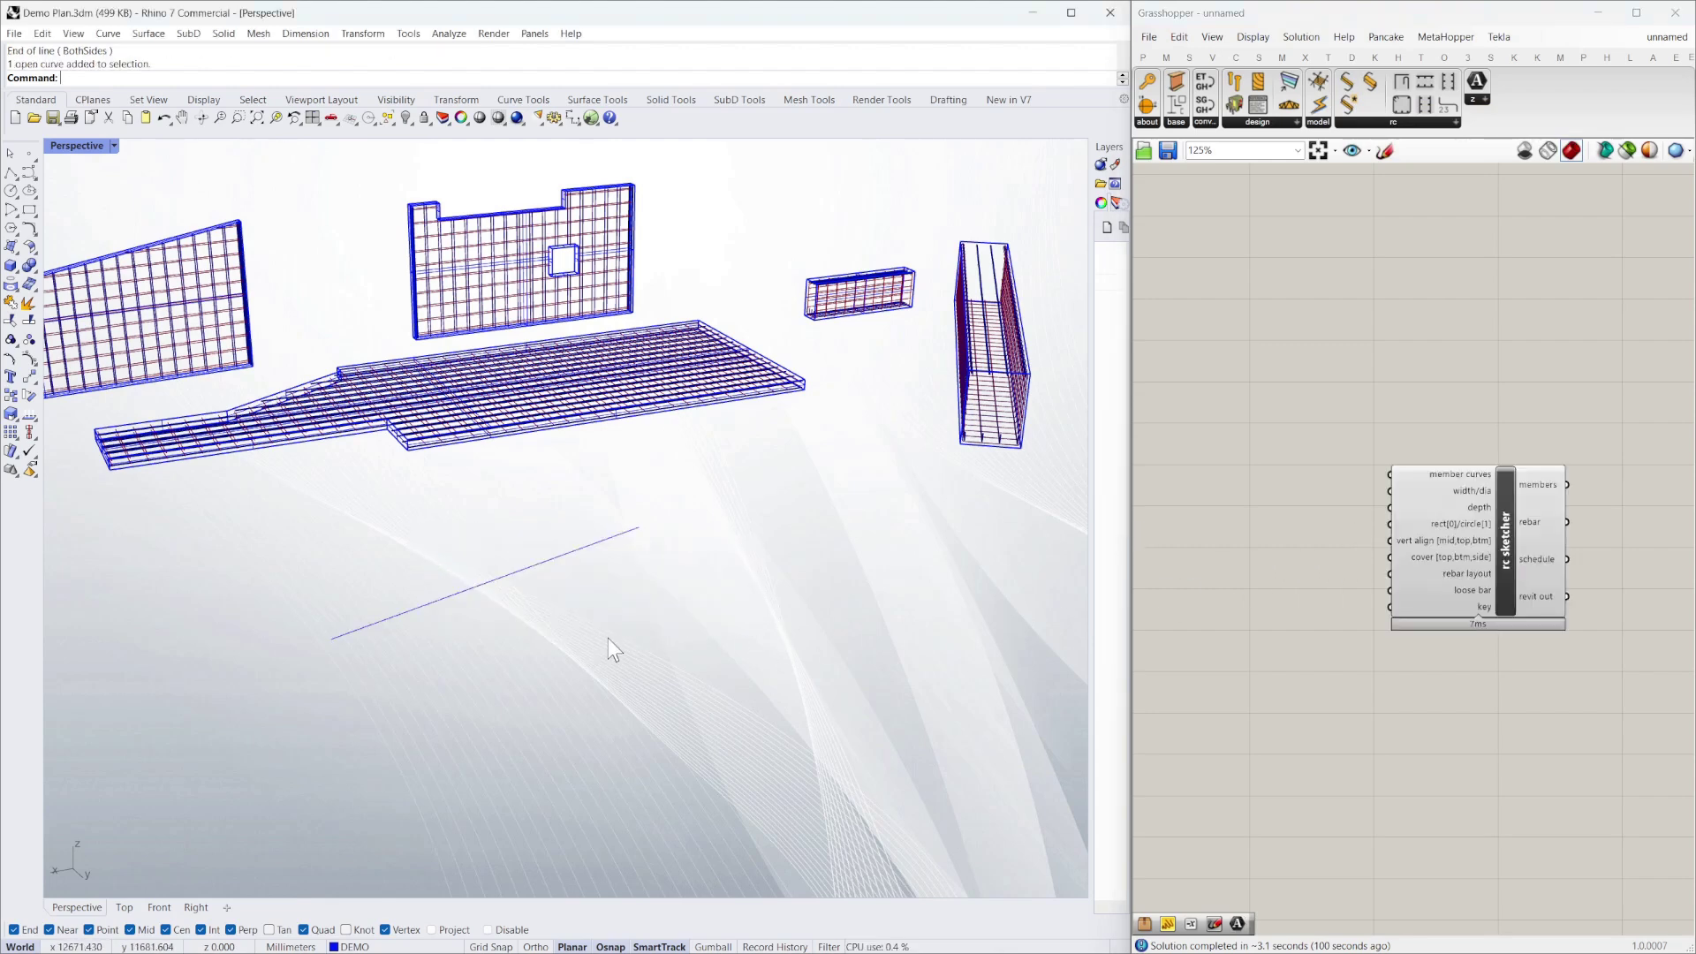
Draw a second straight line as a member centreline, beside the first line in front of the slab
{"action": "type", "text": "line"}
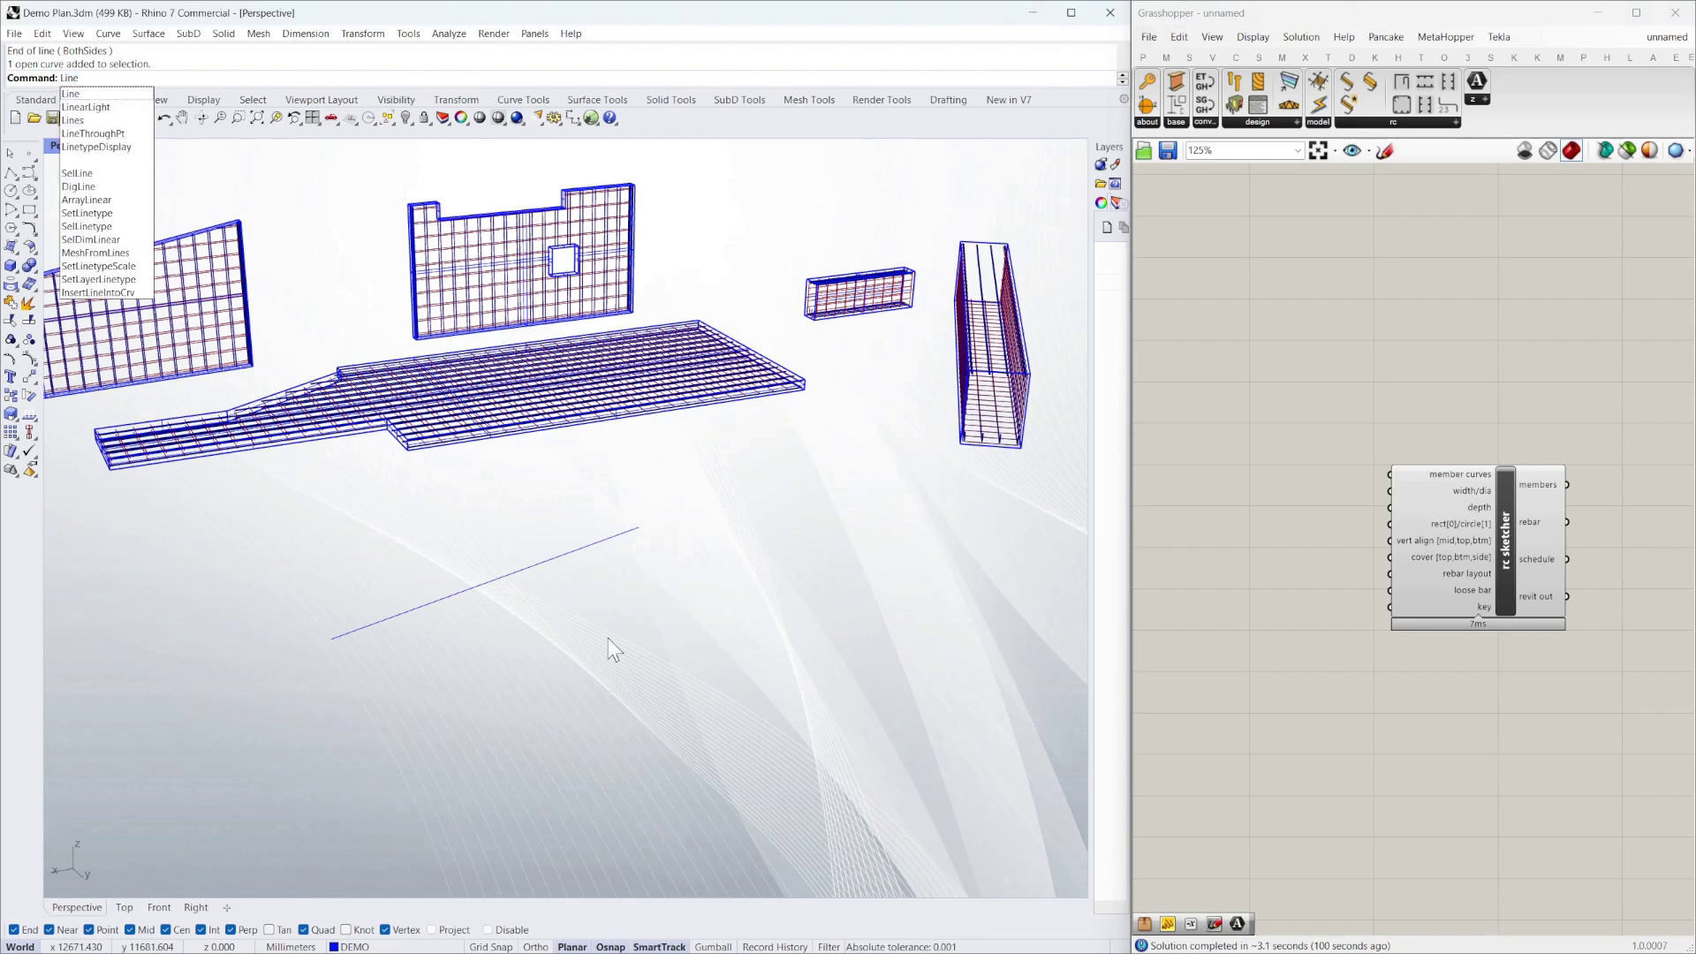
{"action": "key", "text": "Return"}
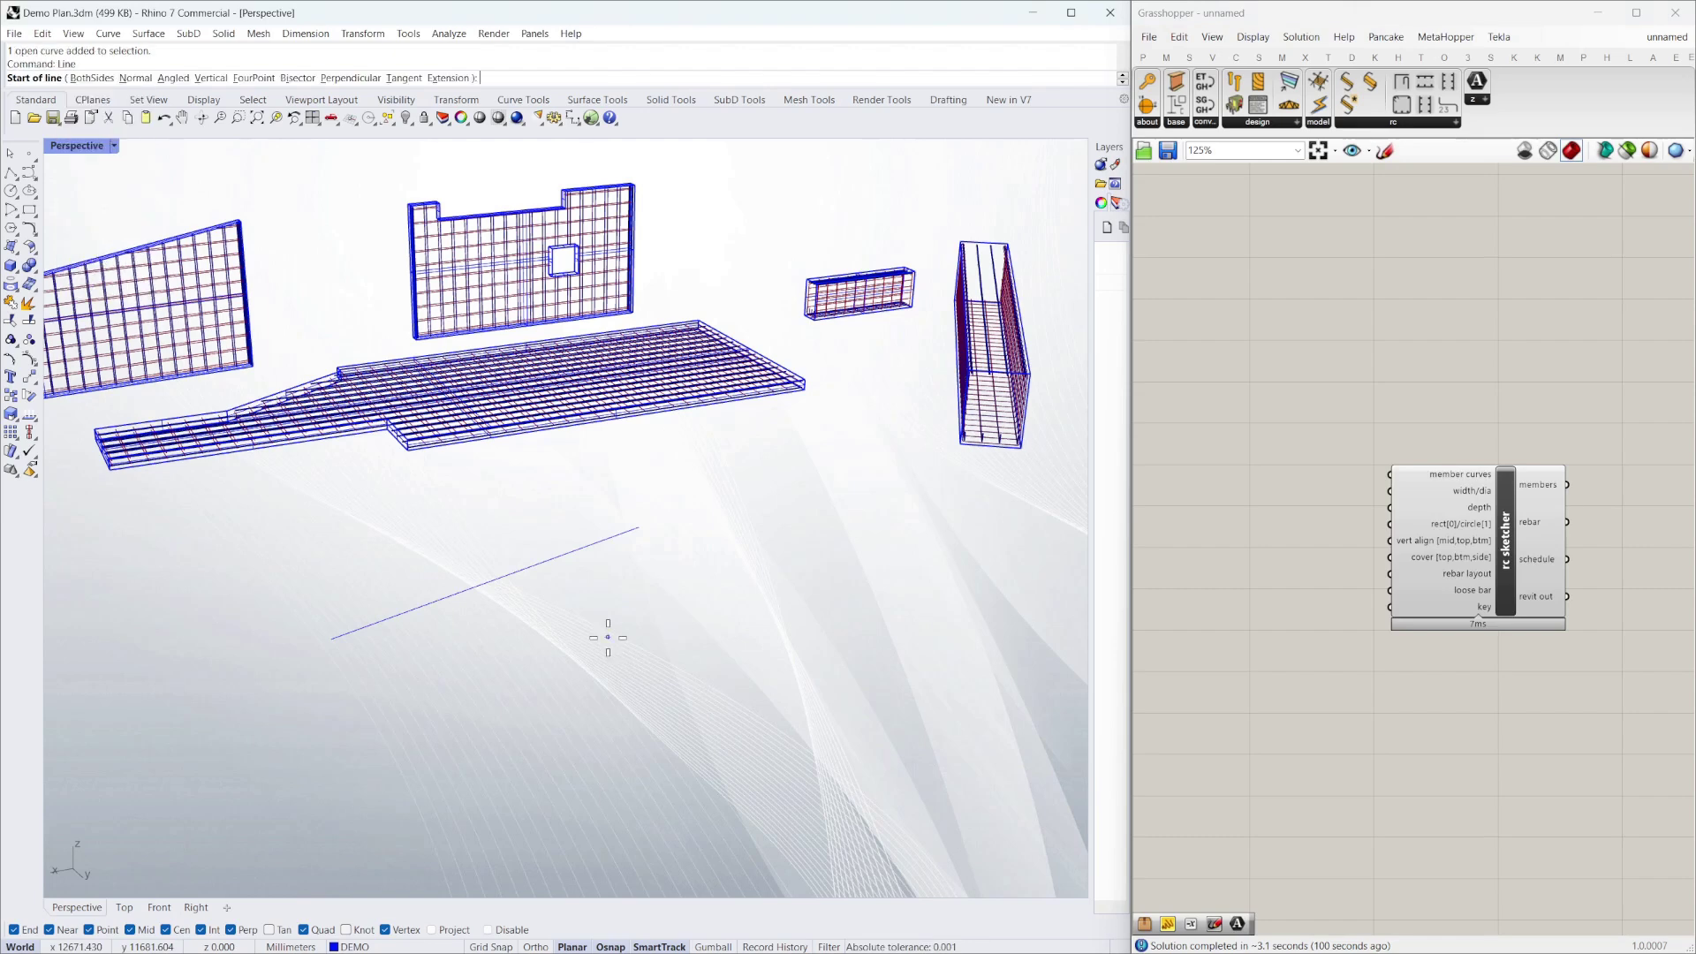
{"action": "left_click", "coordinate": [686, 766]}
{"action": "left_click", "coordinate": [807, 490]}
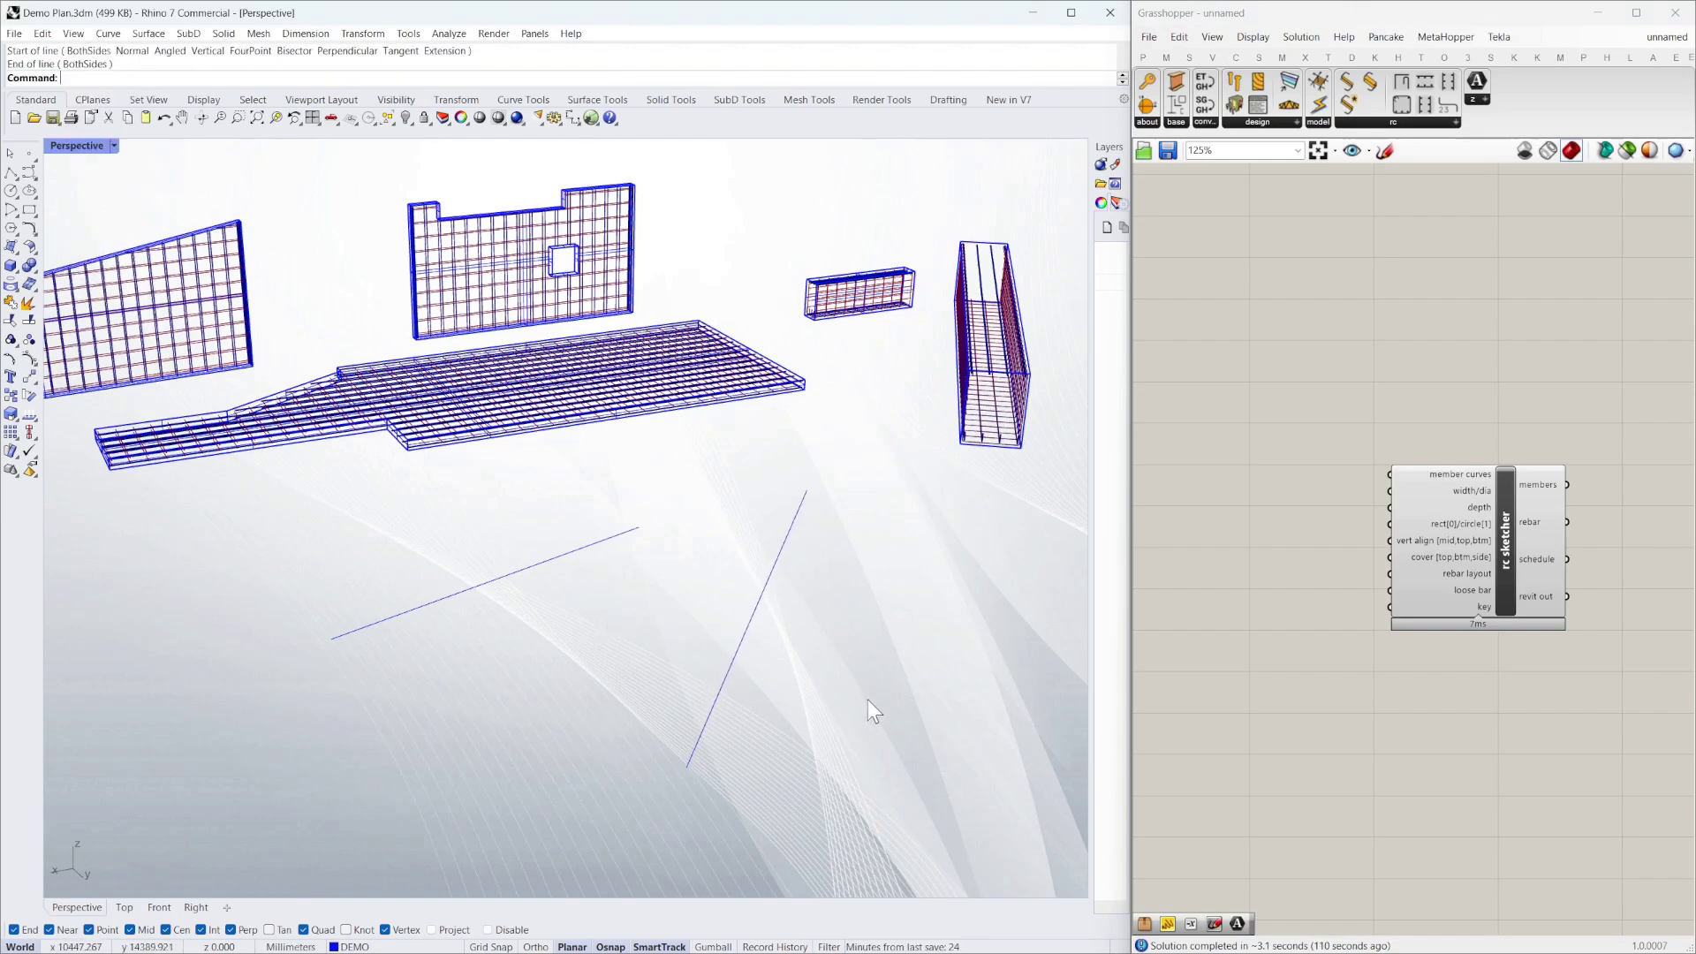
Assign both drawn lines as the rc sketcher's member curves and inspect the generated members
{"action": "right_click", "coordinate": [1460, 476]}
{"action": "left_click", "coordinate": [1524, 658]}
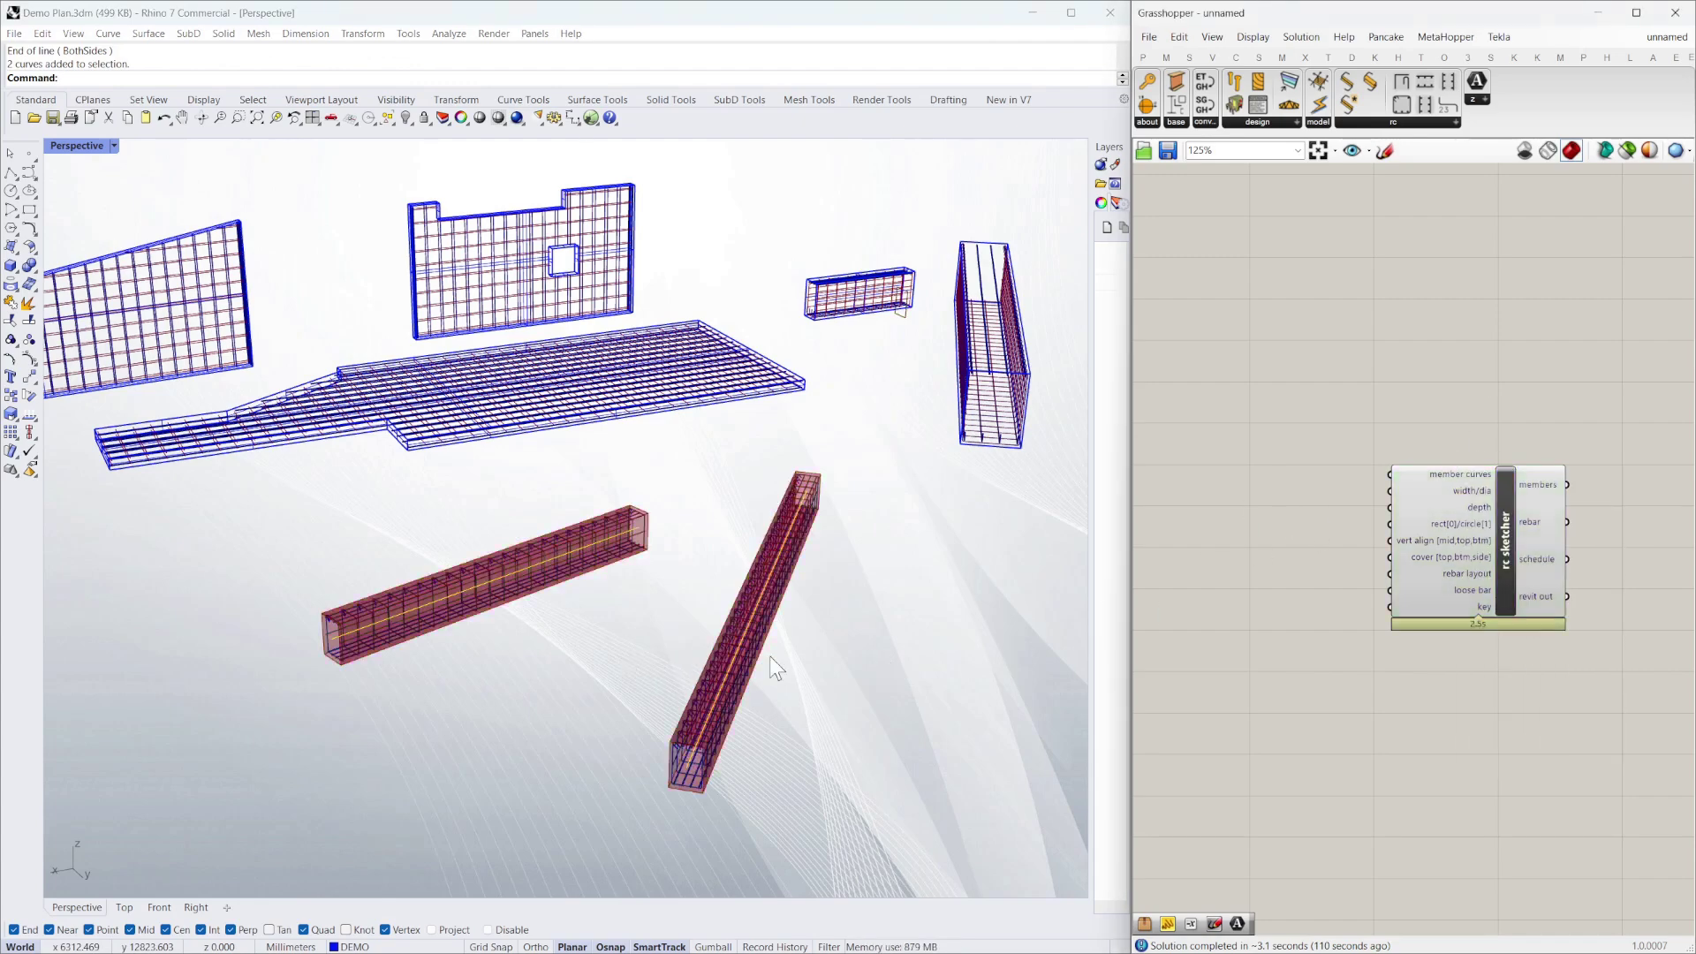
{"action": "right_click_drag", "start_coordinate": [846, 665], "coordinate": [928, 618]}
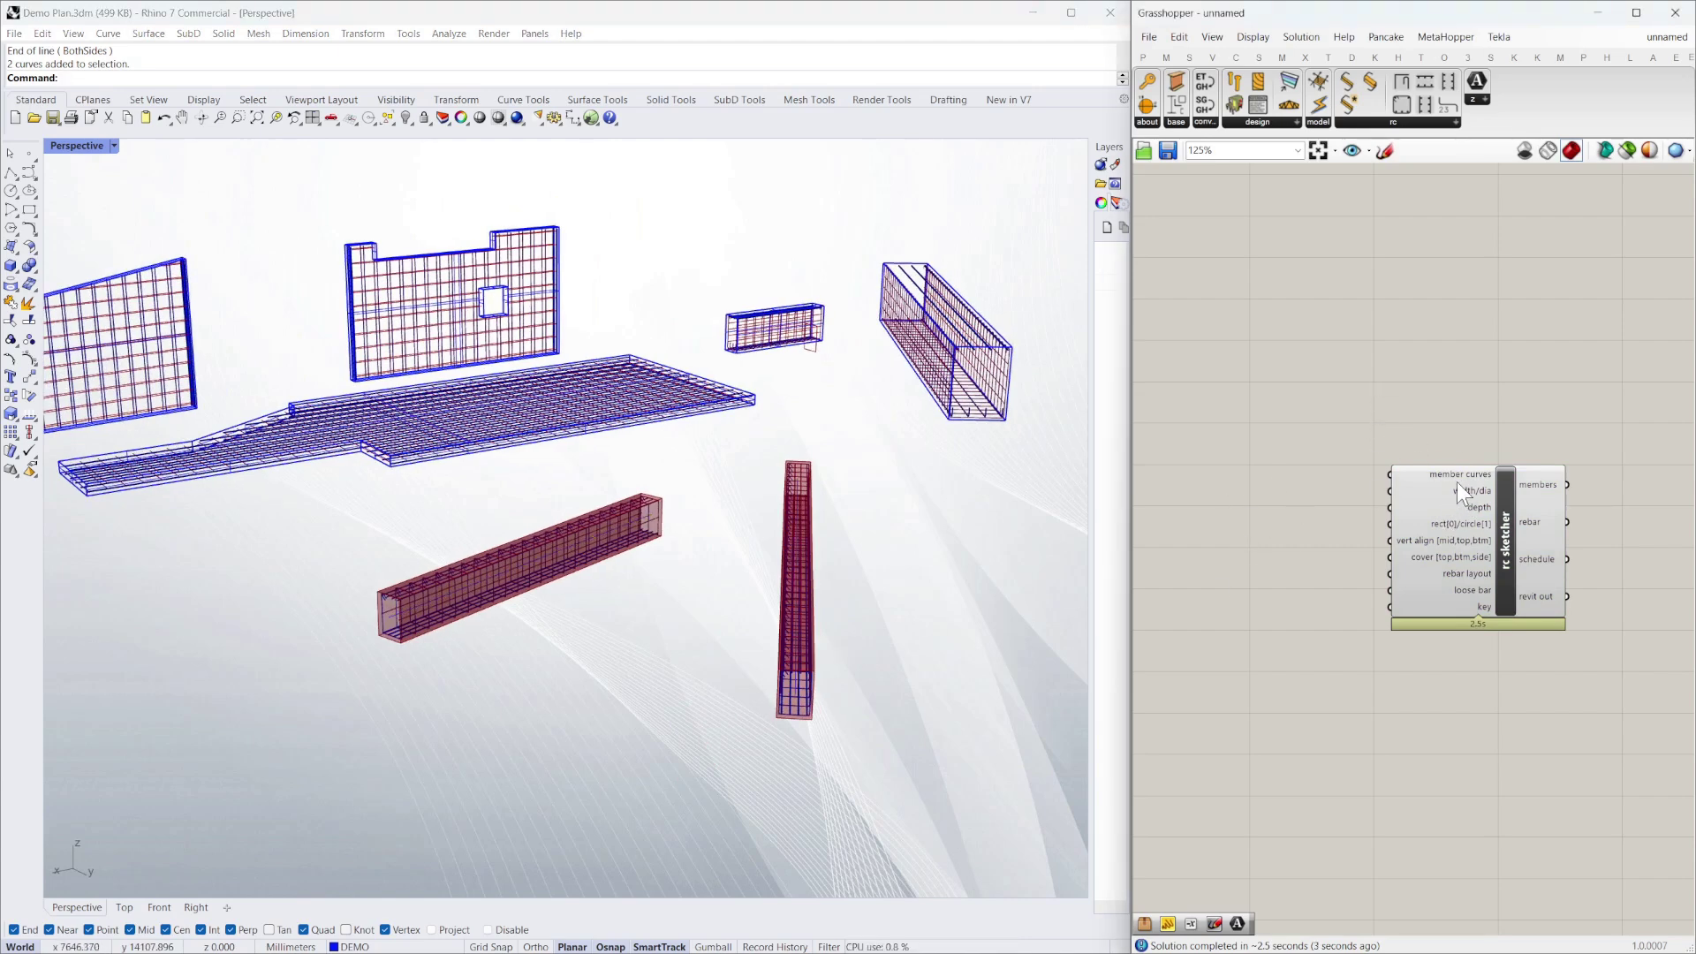
{"action": "right_click_drag", "start_coordinate": [904, 609], "coordinate": [955, 617]}
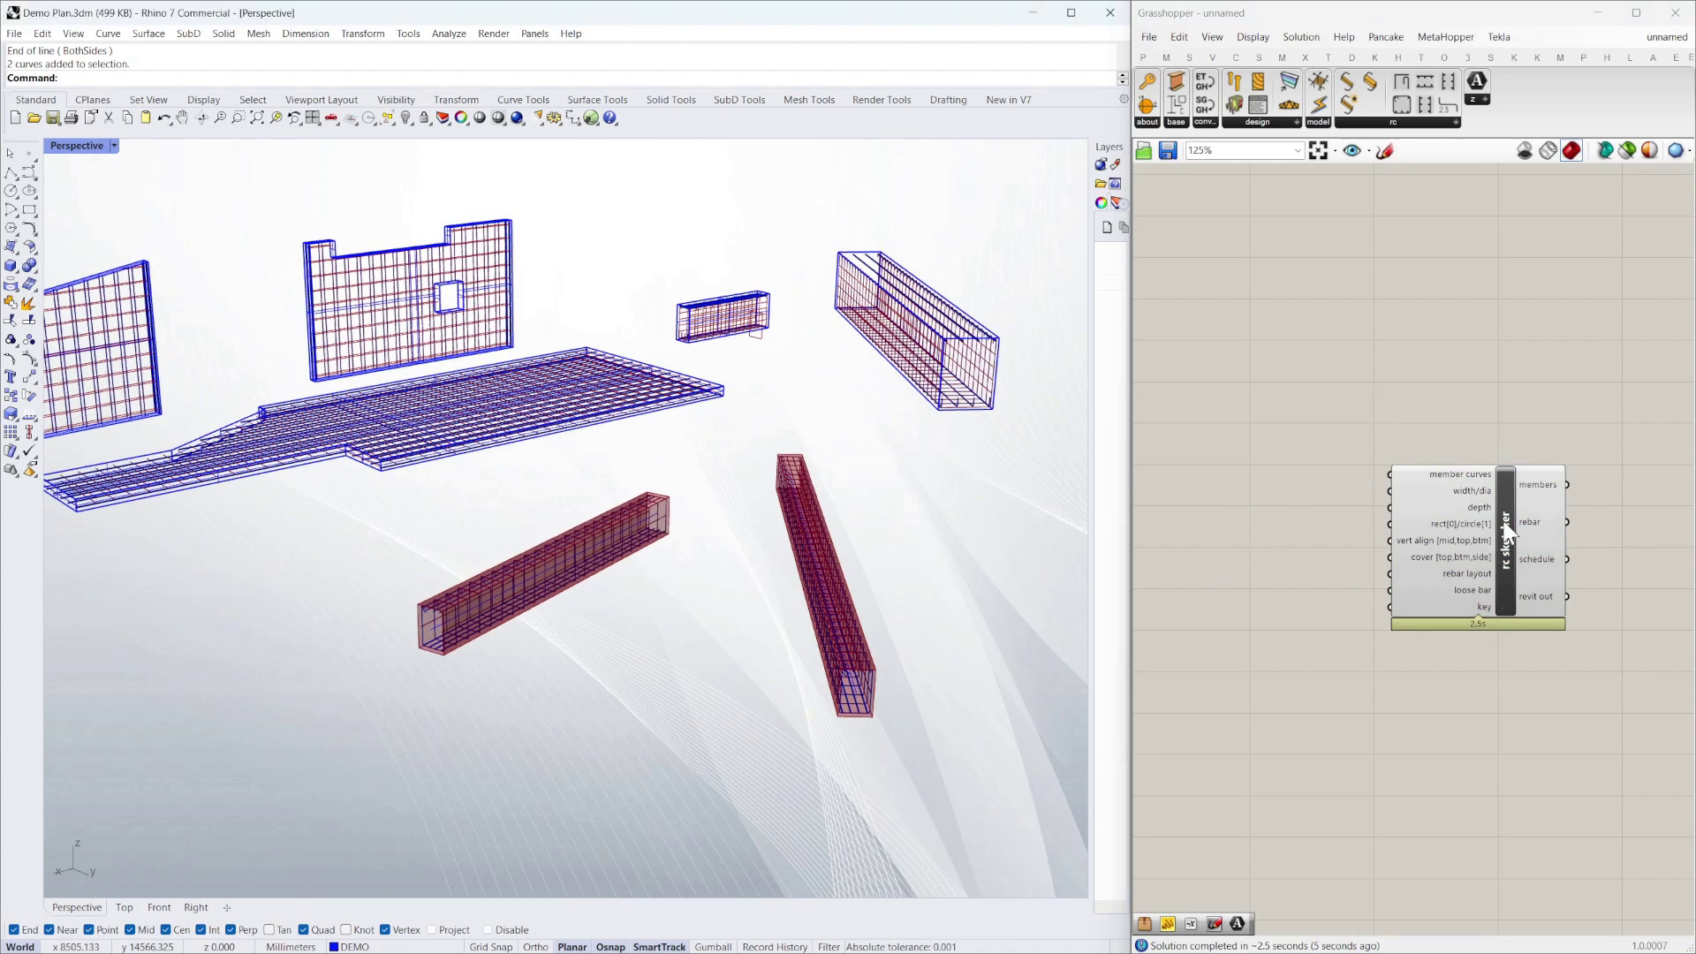
Move the rc sketcher component up the canvas to make room for its input panels
{"action": "left_click_drag", "start_coordinate": [1503, 526], "coordinate": [1504, 505]}
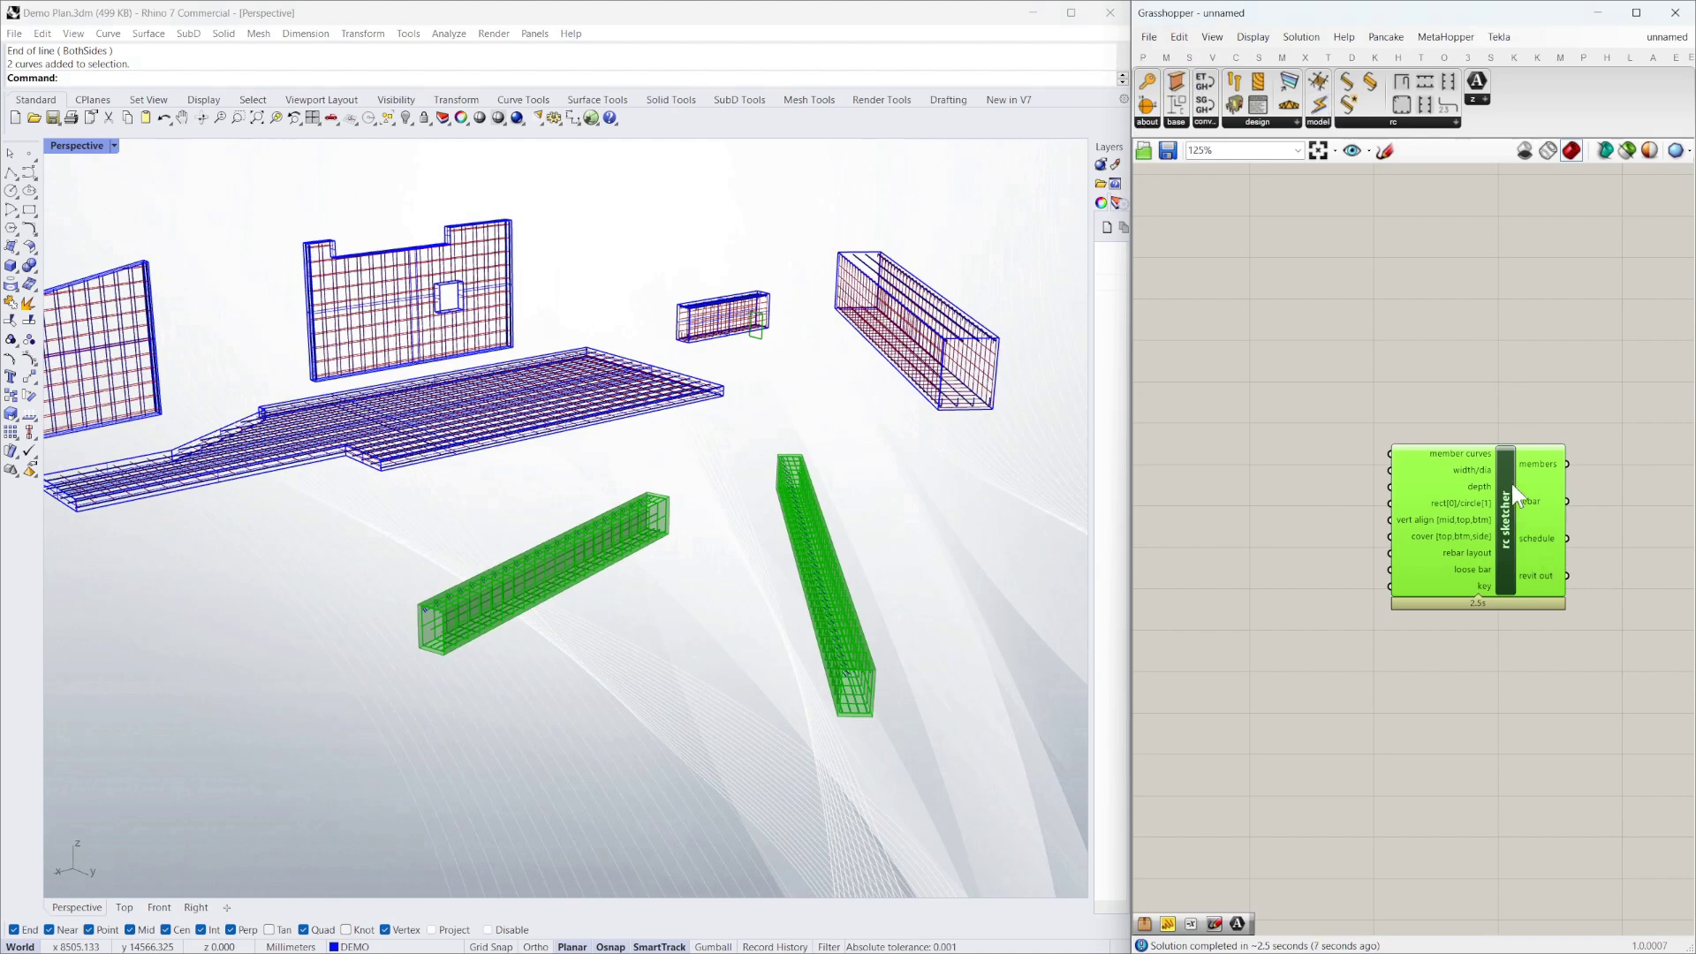
{"action": "left_click", "coordinate": [1497, 722]}
{"action": "left_click_drag", "start_coordinate": [1517, 480], "coordinate": [1548, 431]}
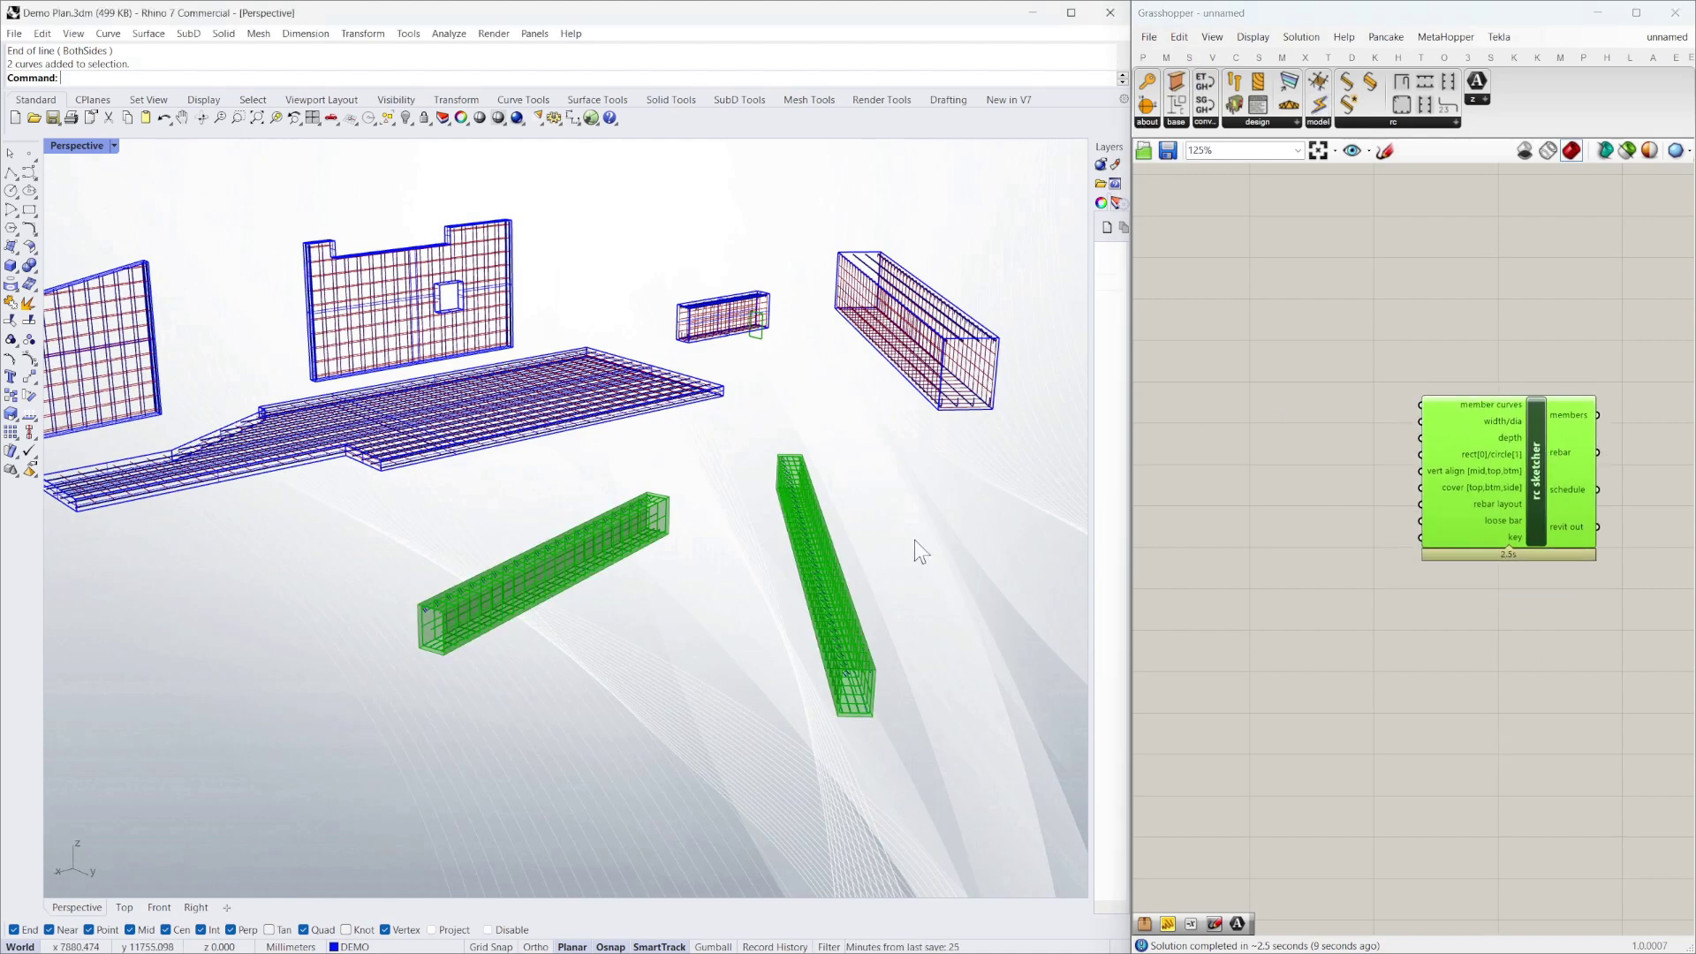
{"action": "left_click", "coordinate": [1382, 416]}
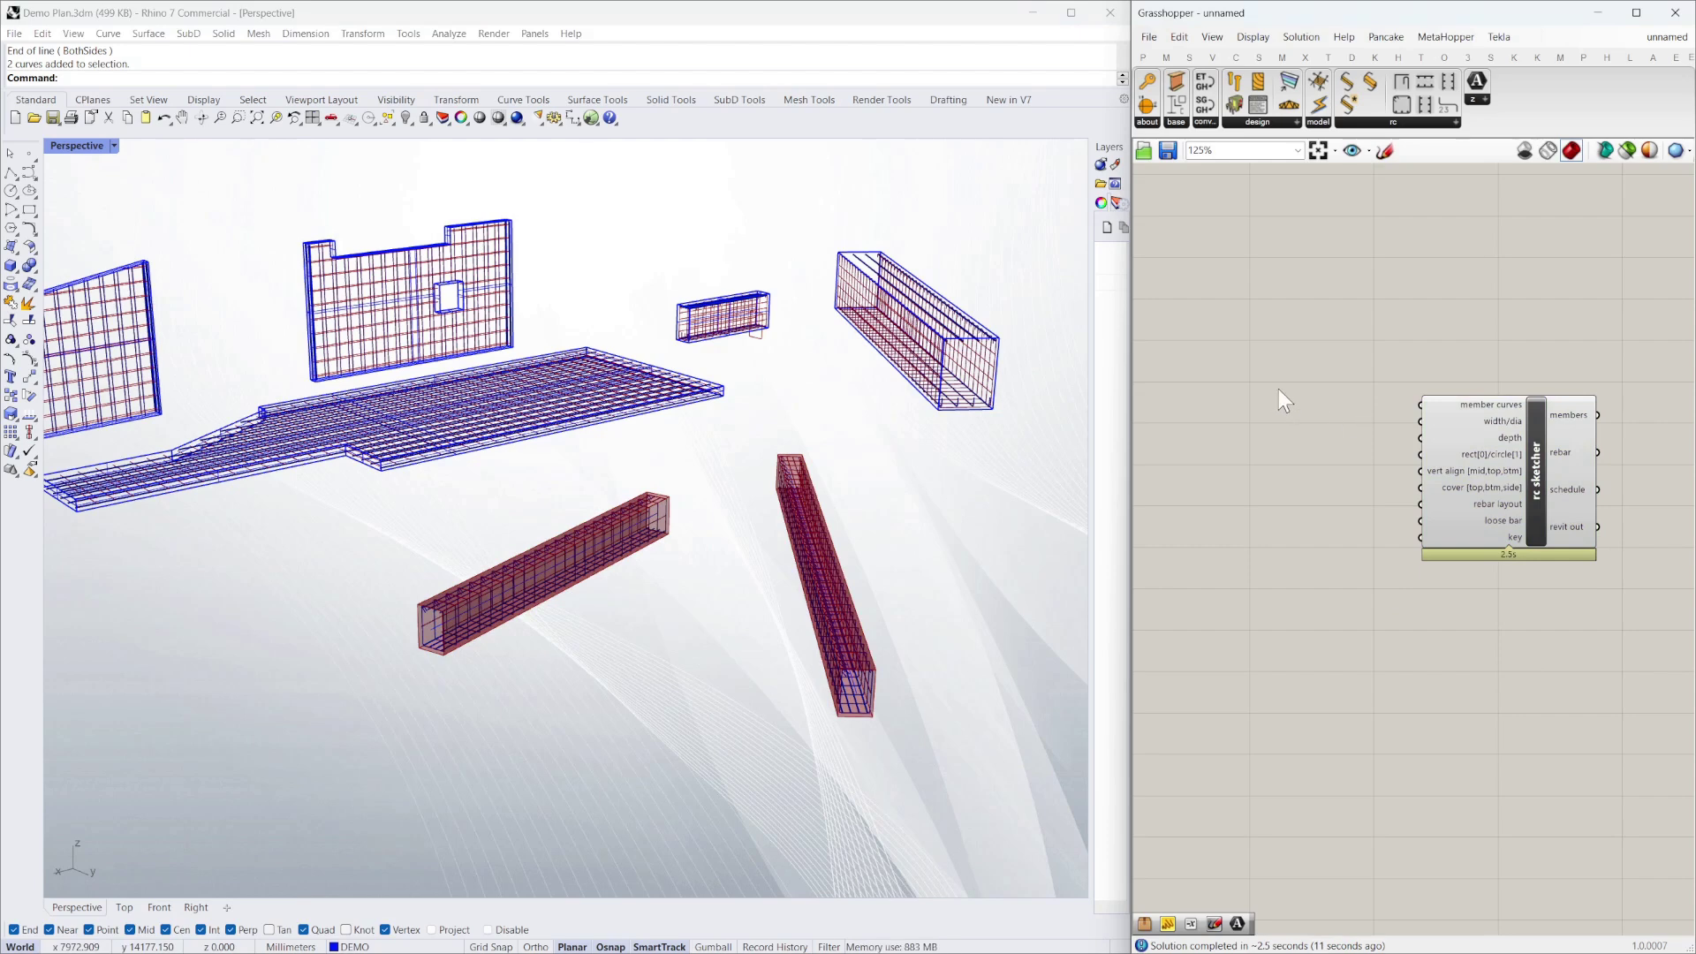
Add a panel beside the rc sketcher containing 400 and 800 on separate lines
{"action": "left_click", "coordinate": [1143, 56]}
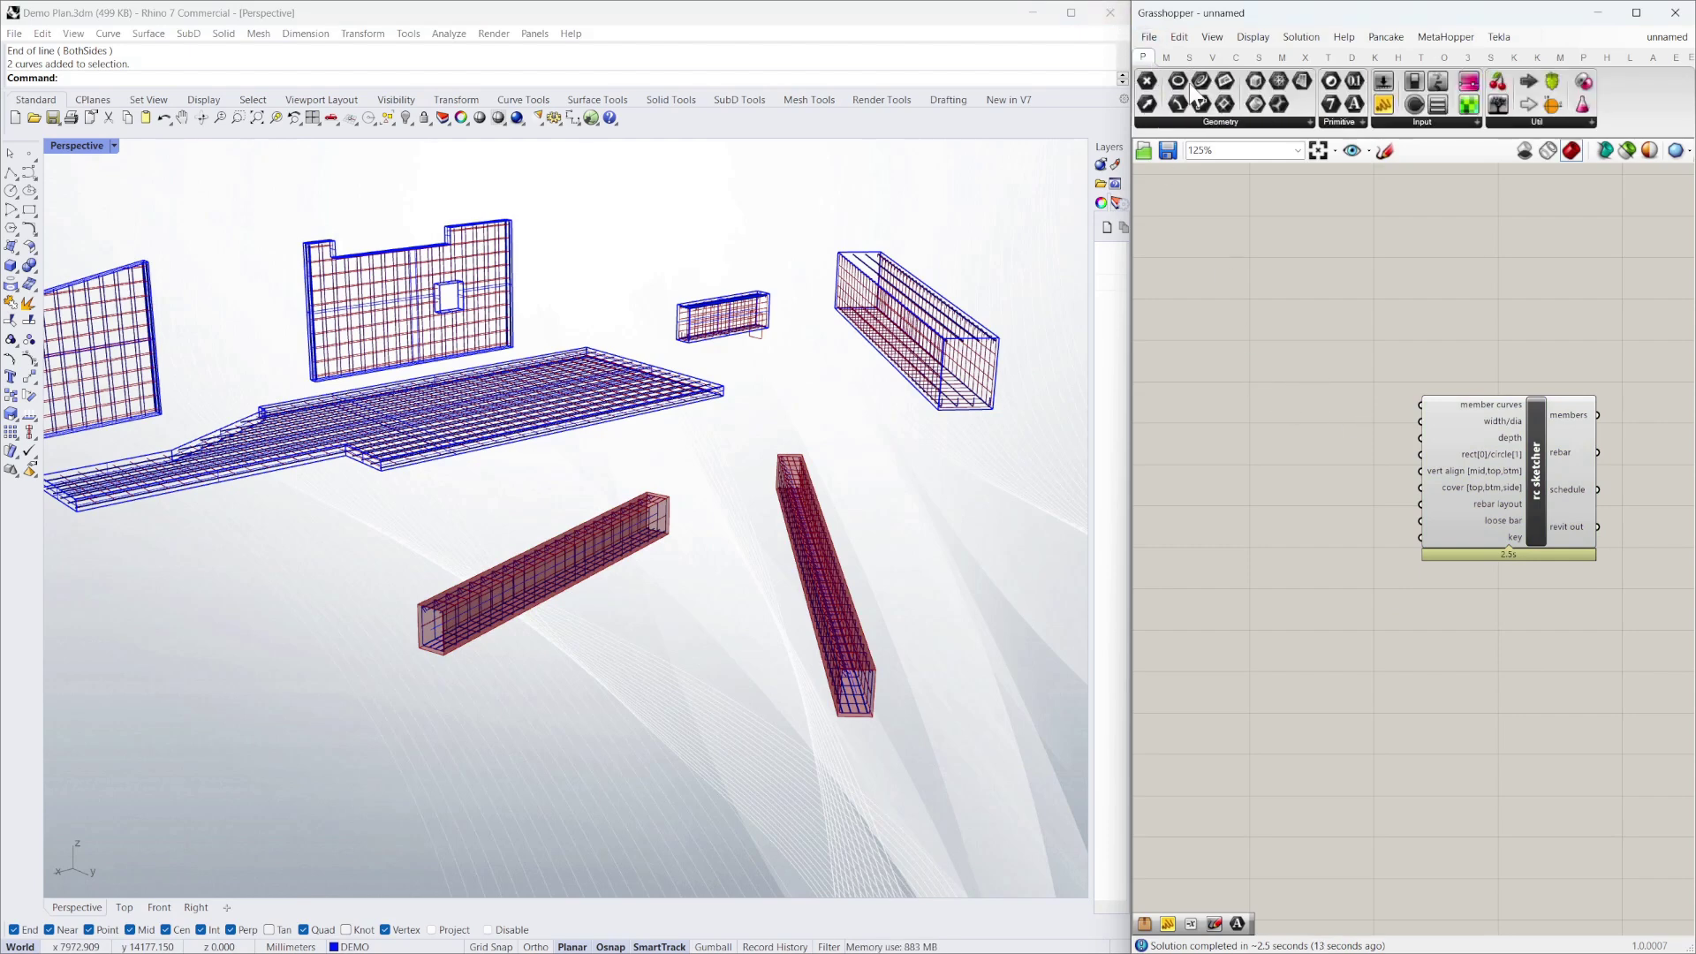
{"action": "left_click_drag", "start_coordinate": [1375, 126], "coordinate": [1286, 445]}
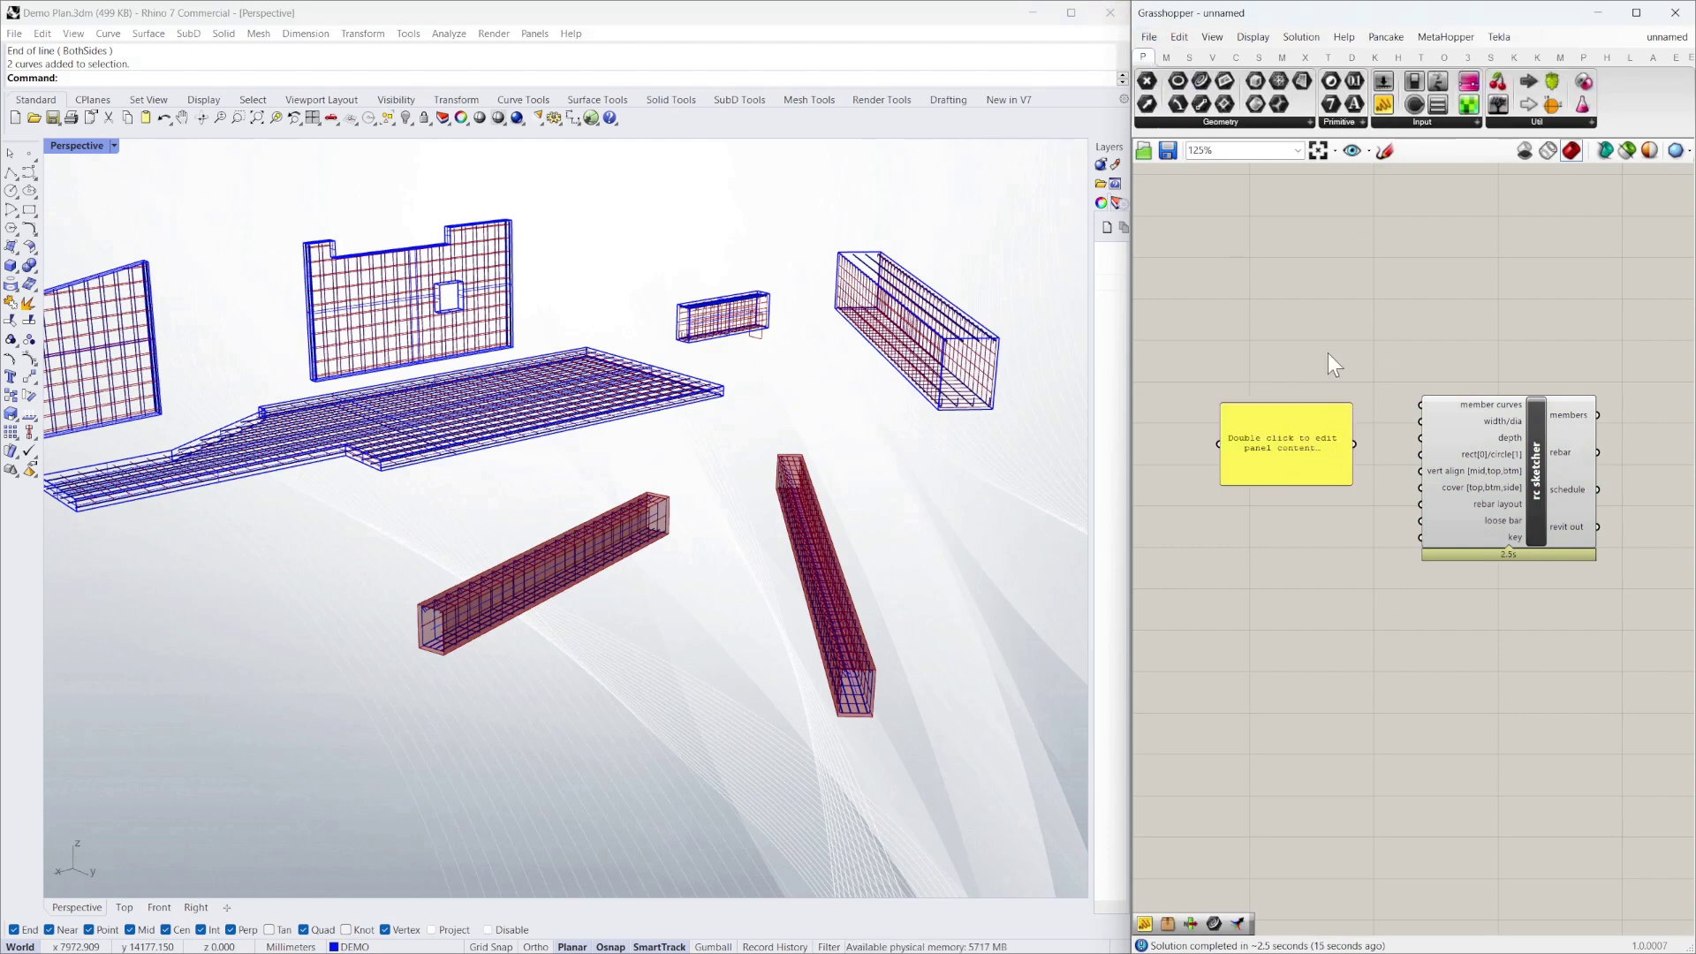
{"action": "double_click", "coordinate": [1248, 455]}
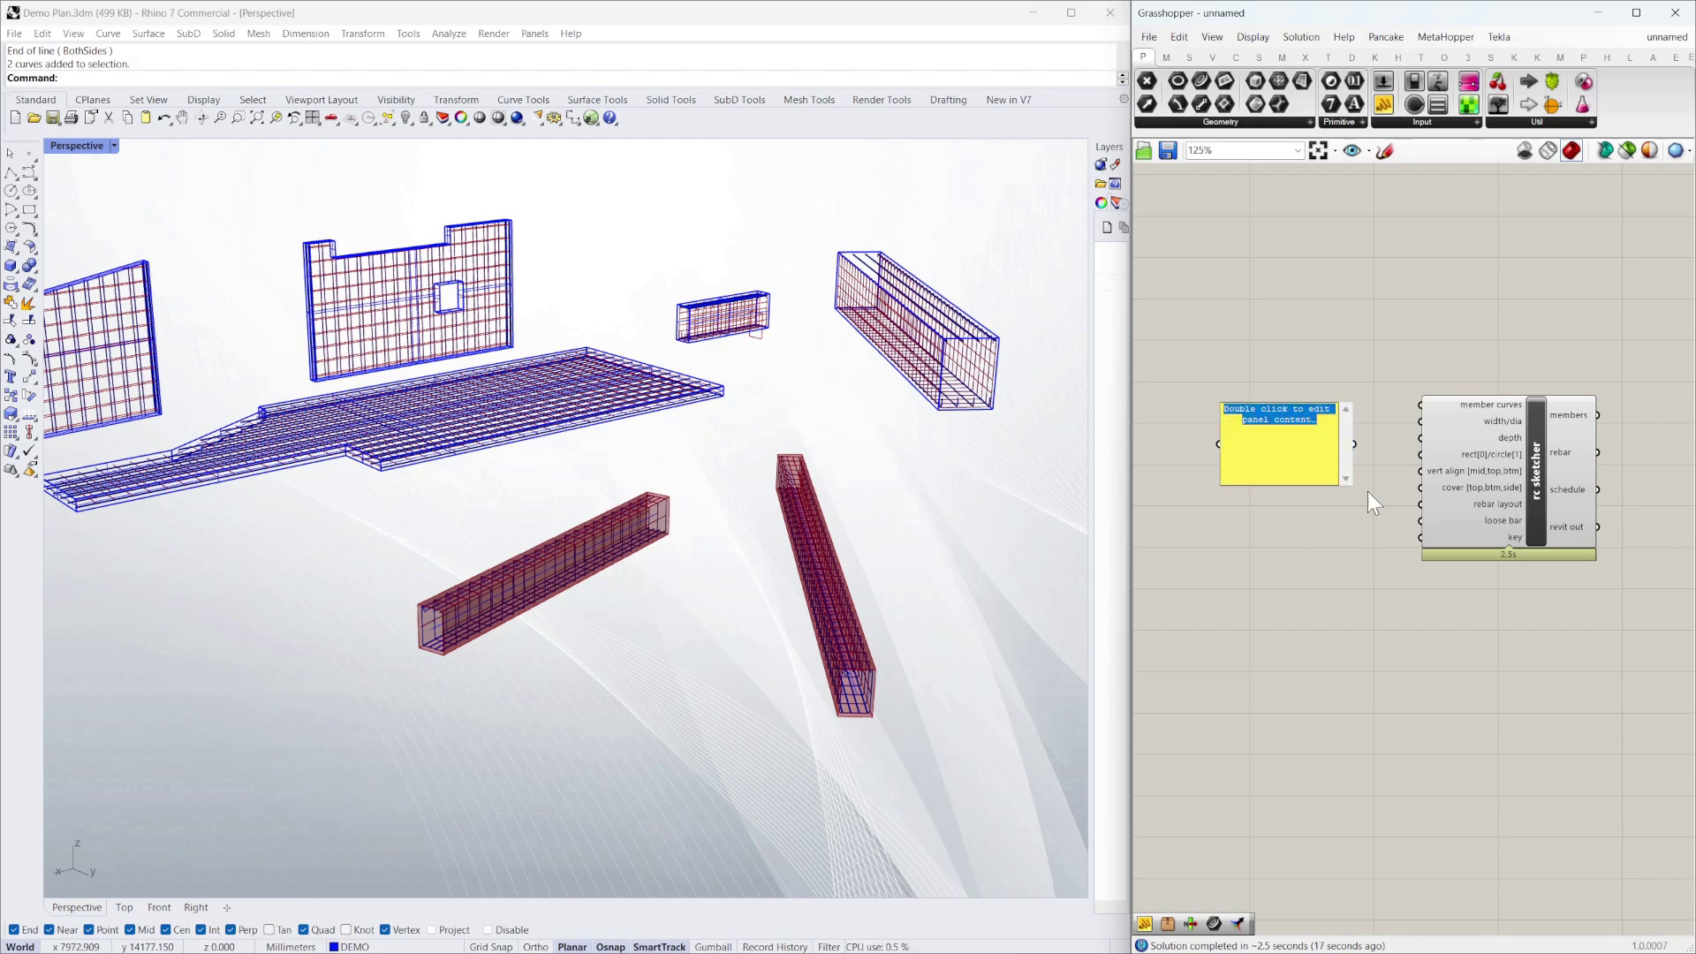
{"action": "type", "text": "400 "}
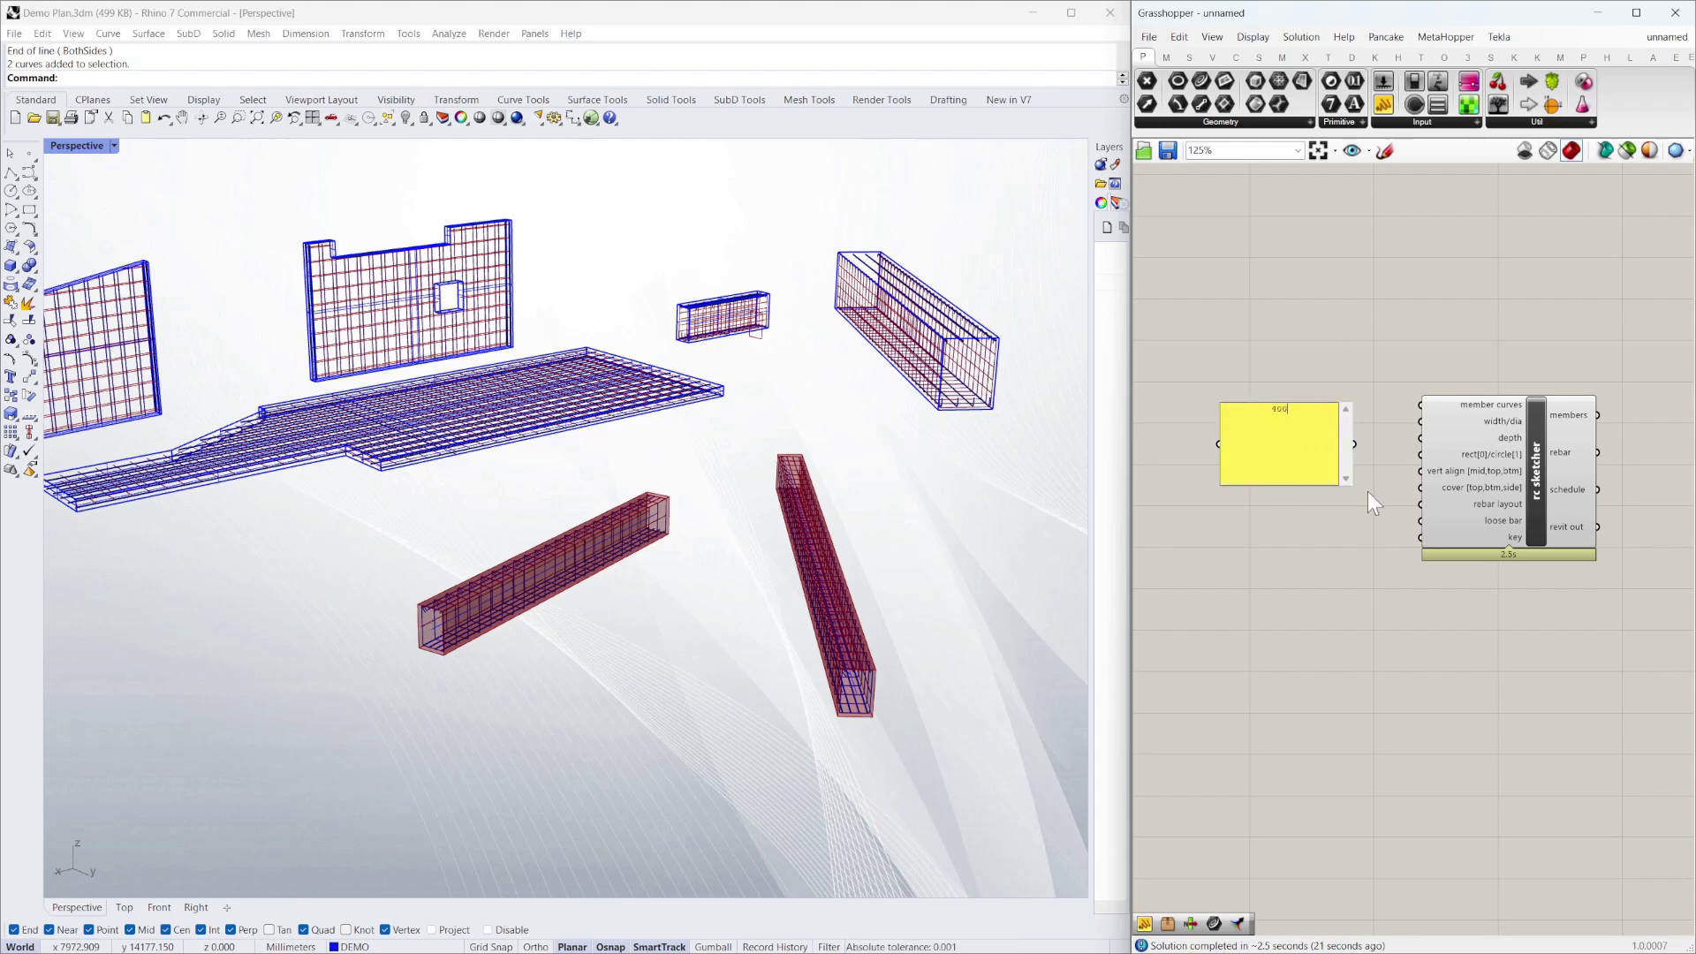
{"action": "type", "text": "800"}
{"action": "left_click", "coordinate": [1355, 320]}
Turn off Multiline Data for the panel, connect it to the rc sketcher's width/dia input, and inspect the member widths
{"action": "right_click", "coordinate": [1282, 443]}
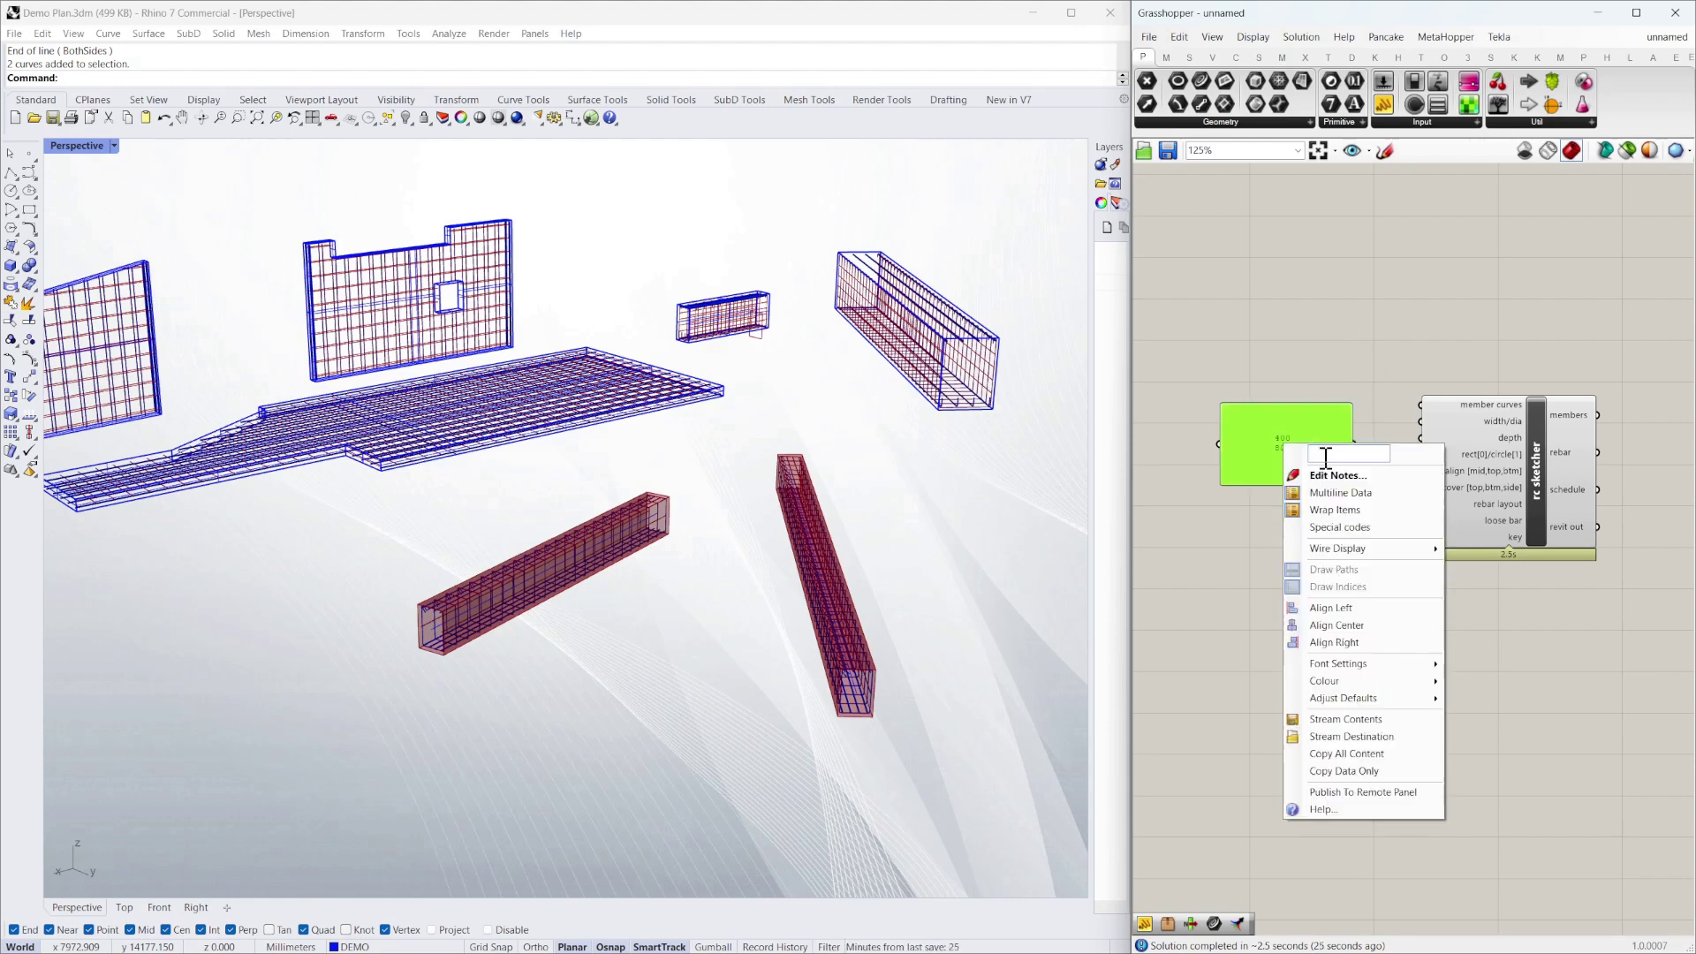
{"action": "left_click", "coordinate": [1308, 489]}
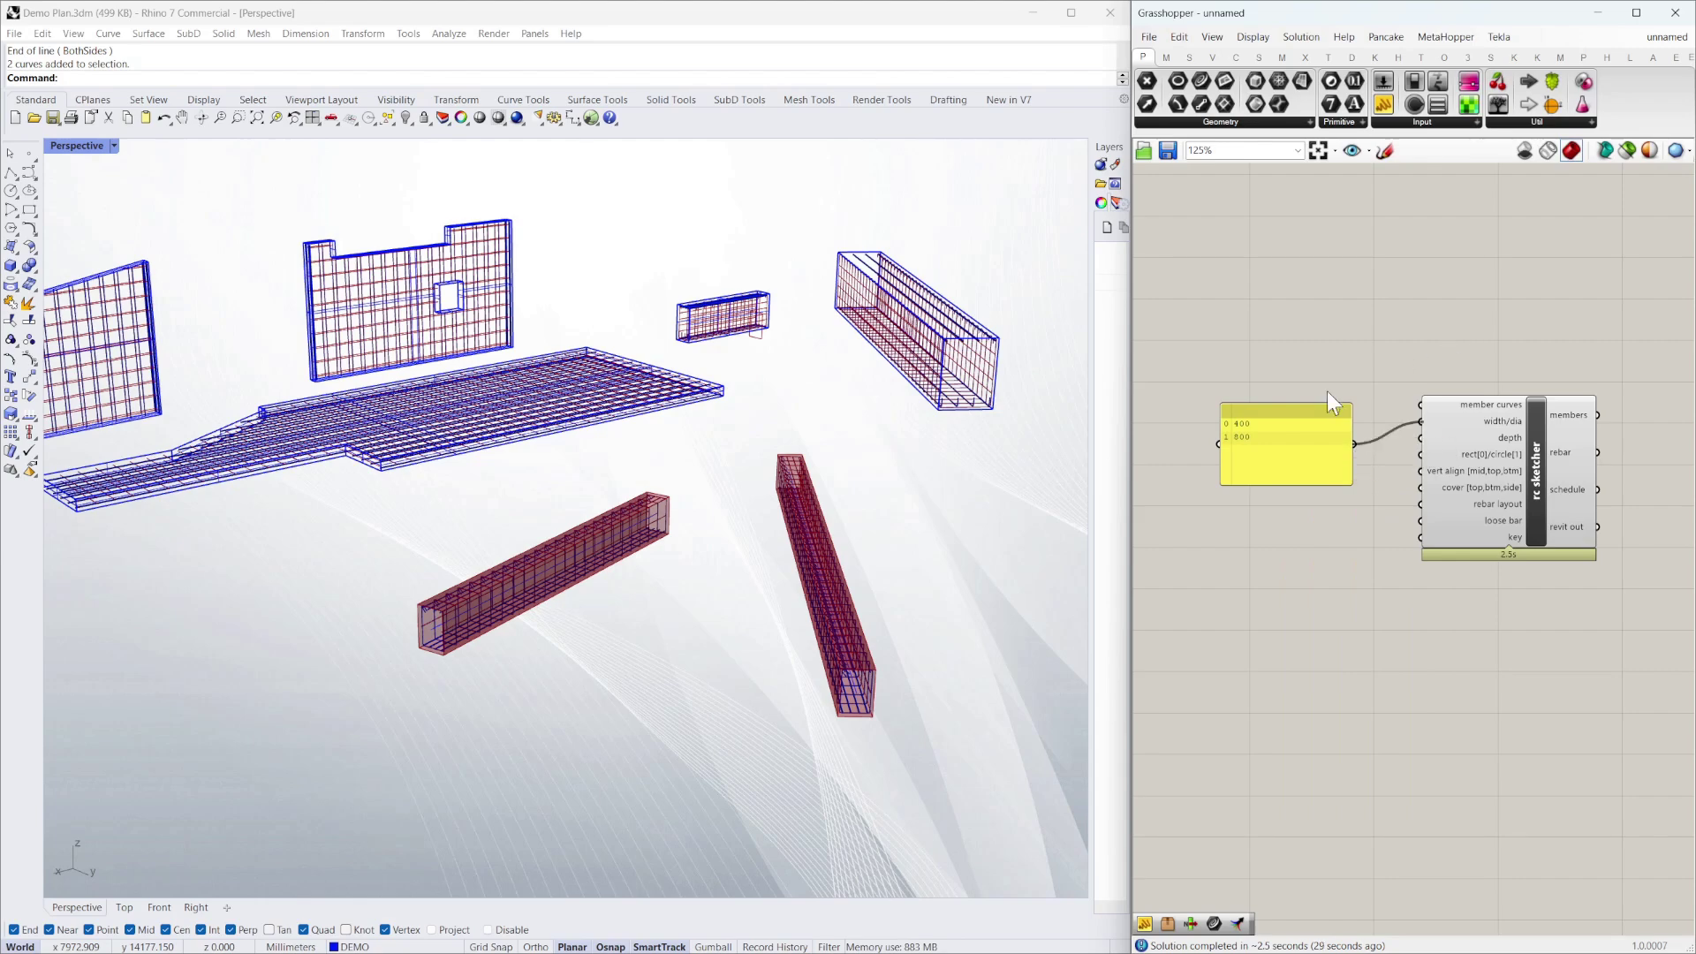
{"action": "right_click_drag", "start_coordinate": [936, 616], "coordinate": [576, 586]}
{"action": "scroll", "coordinate": [574, 557], "scroll_direction": "up", "scroll_amount": 4}
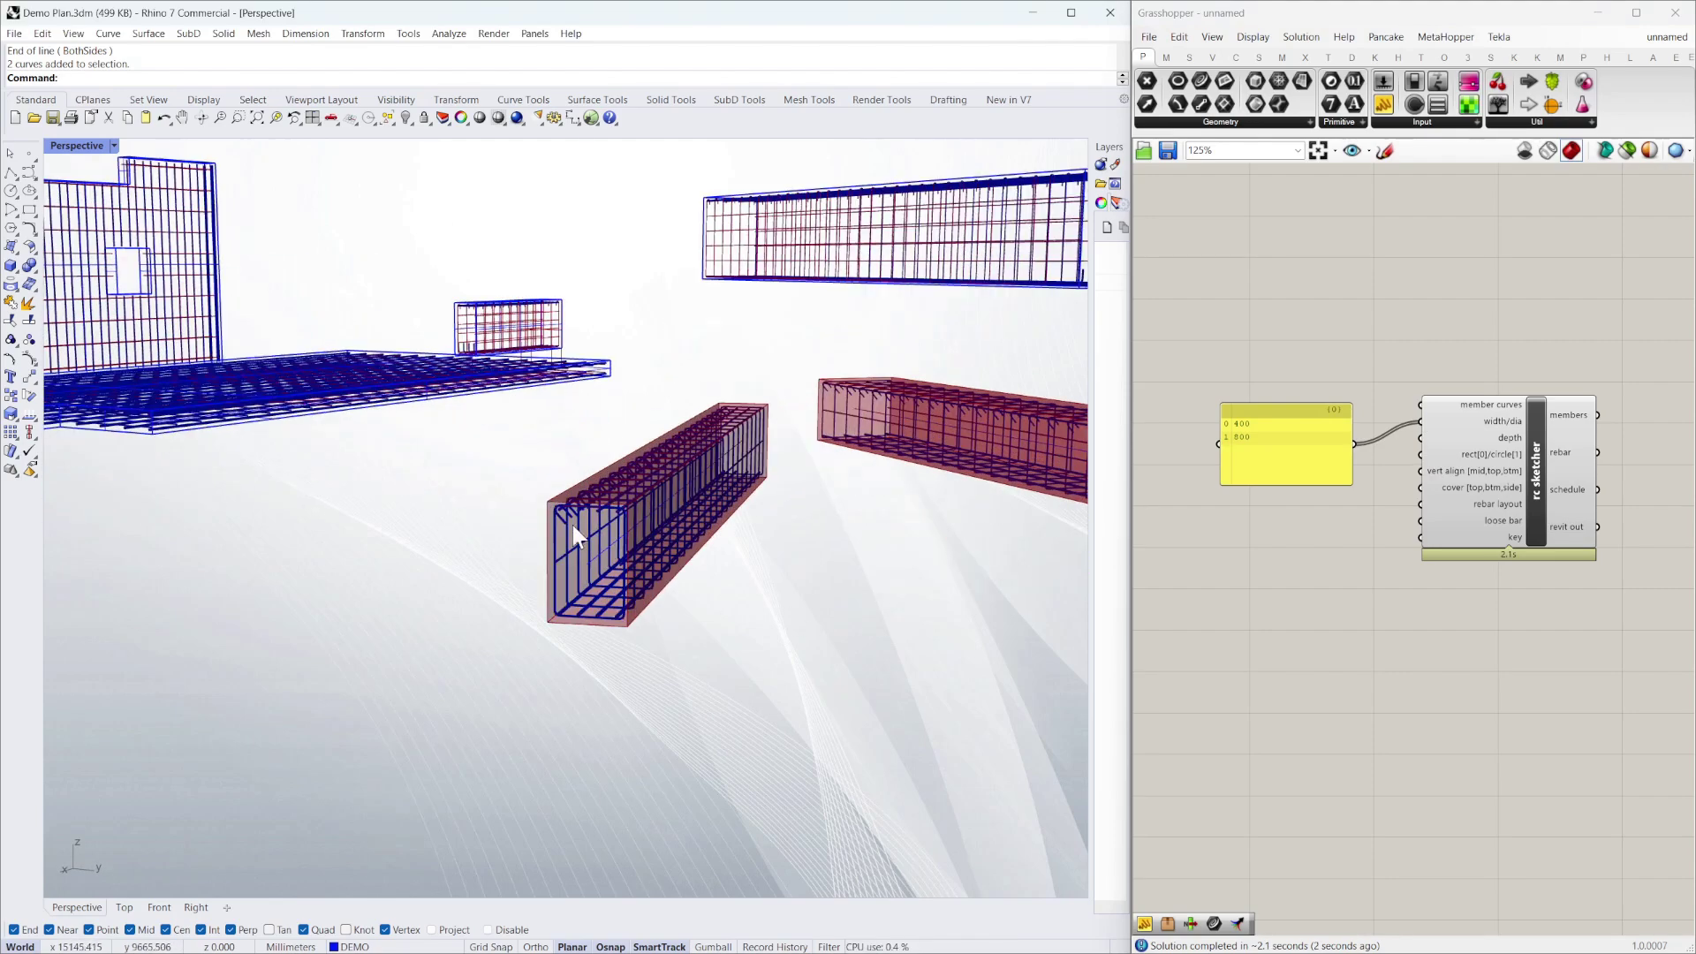
{"action": "scroll", "coordinate": [515, 575], "scroll_direction": "down", "scroll_amount": 3}
{"action": "right_click_drag", "start_coordinate": [927, 563], "coordinate": [874, 654]}
Duplicate the 400 and 800 panel, connect the copy to the rc sketcher's depth input, and align it beneath the first
{"action": "left_click_drag", "start_coordinate": [1288, 464], "coordinate": [1314, 525]}
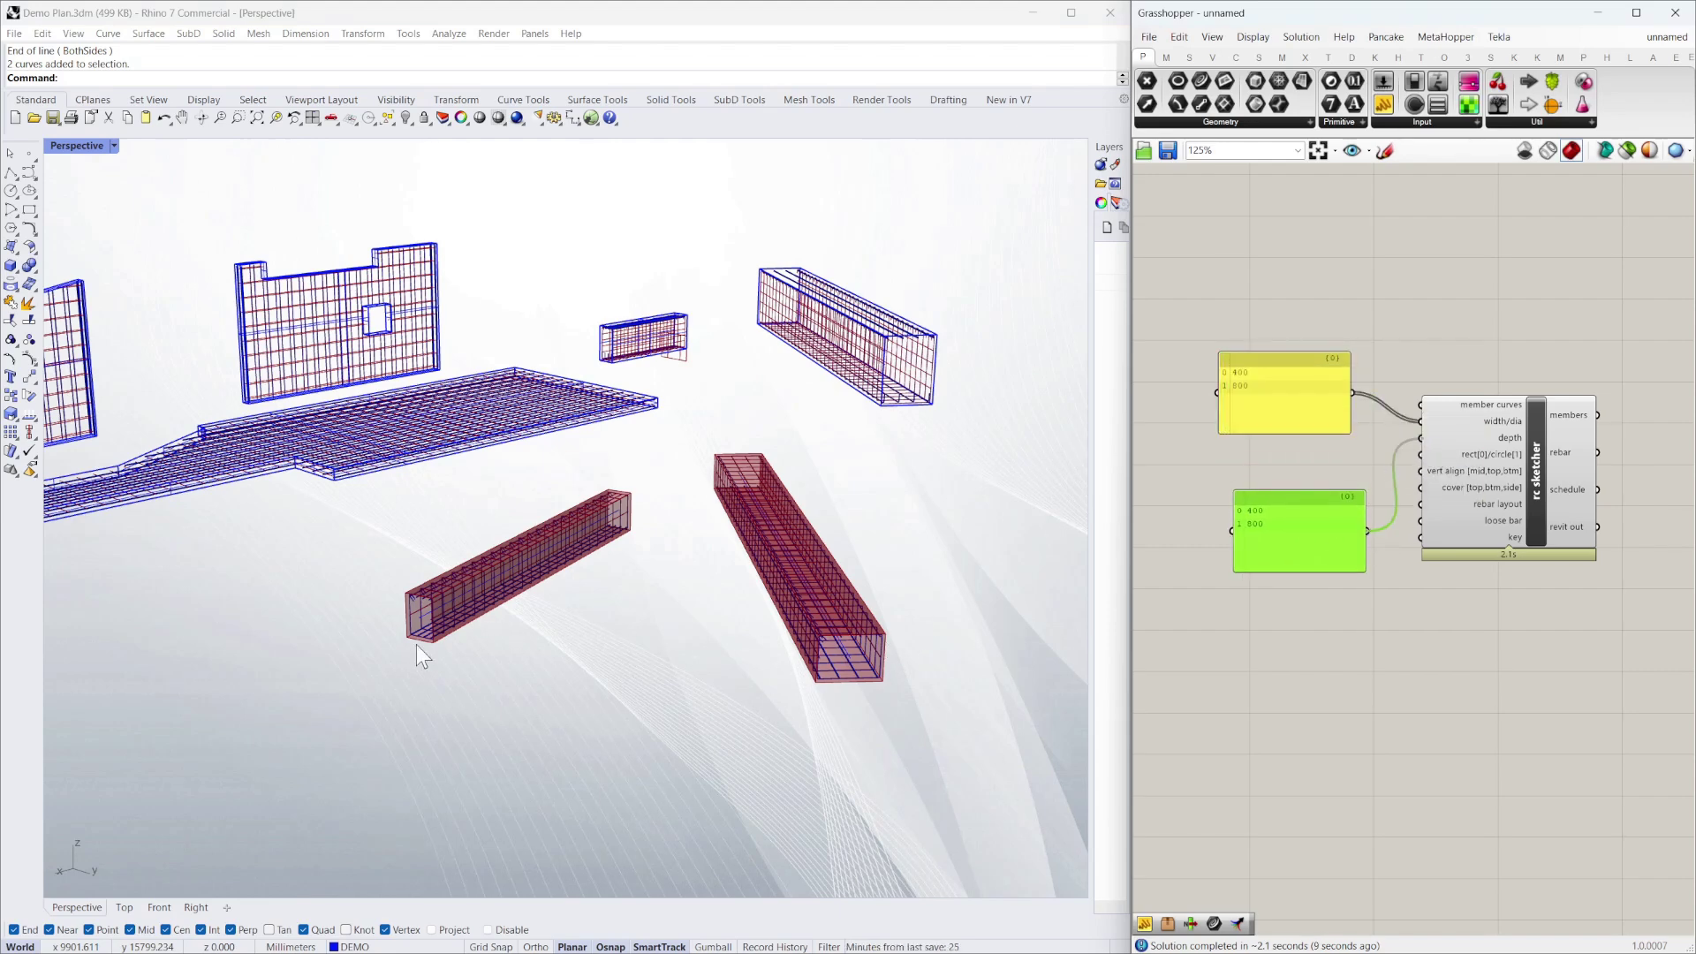
{"action": "left_click", "coordinate": [1440, 317]}
{"action": "right_click_drag", "start_coordinate": [841, 662], "coordinate": [1078, 601]}
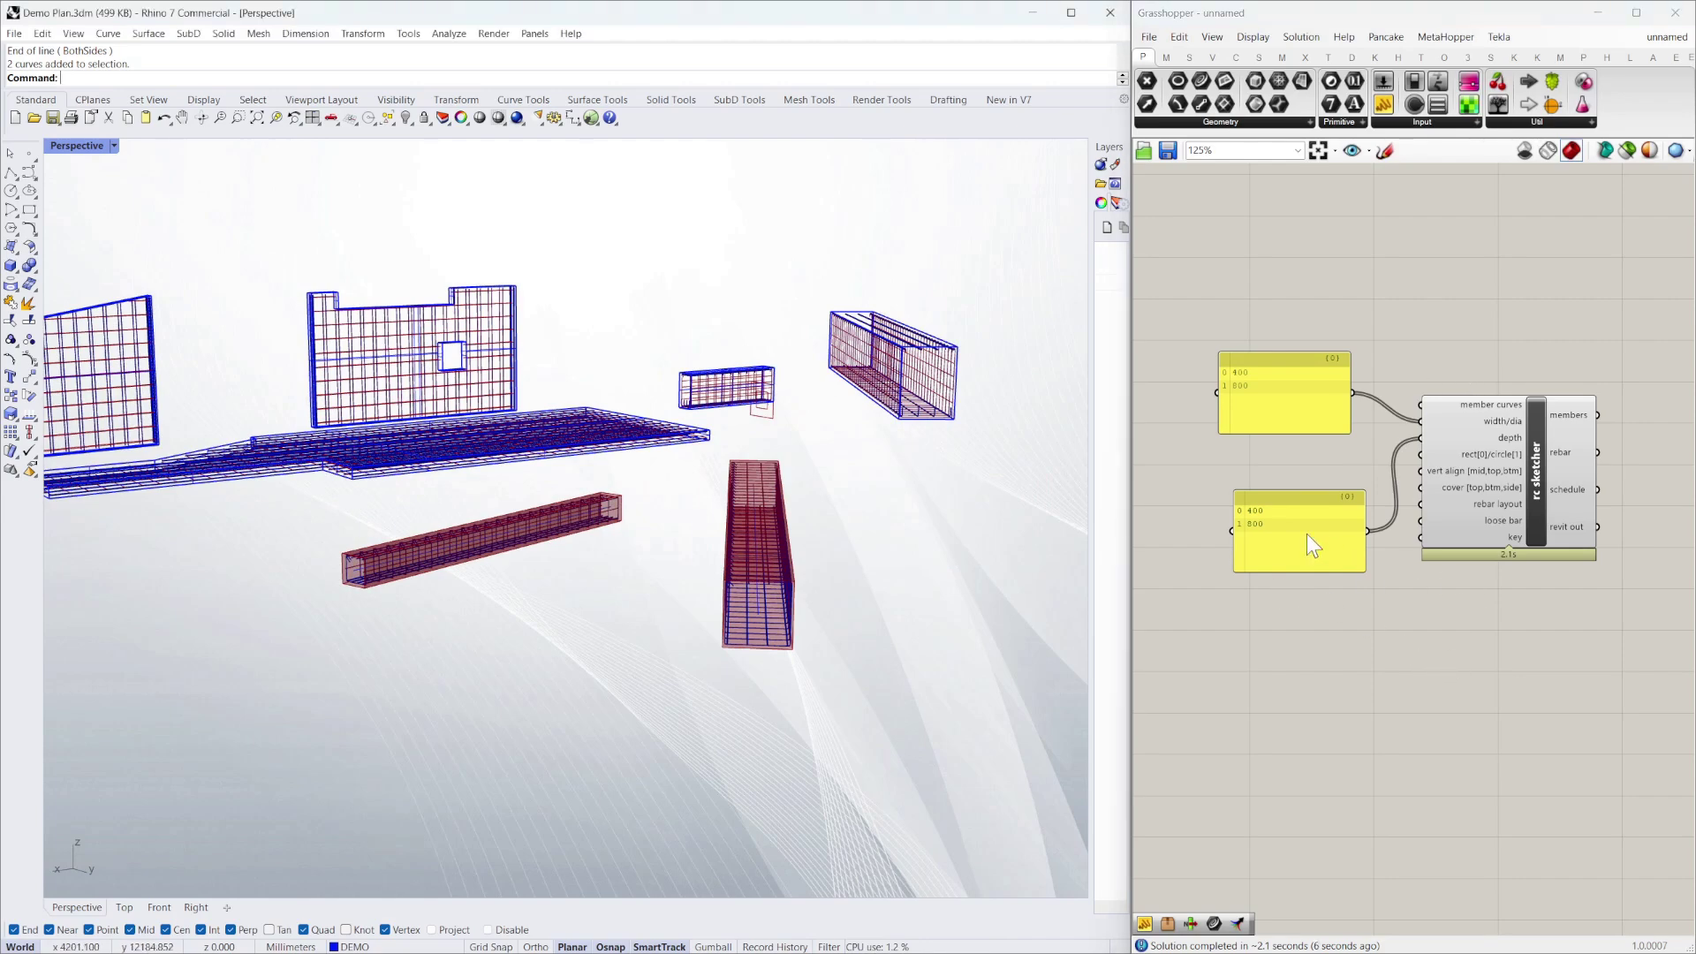
{"action": "left_click_drag", "start_coordinate": [1307, 533], "coordinate": [1293, 511]}
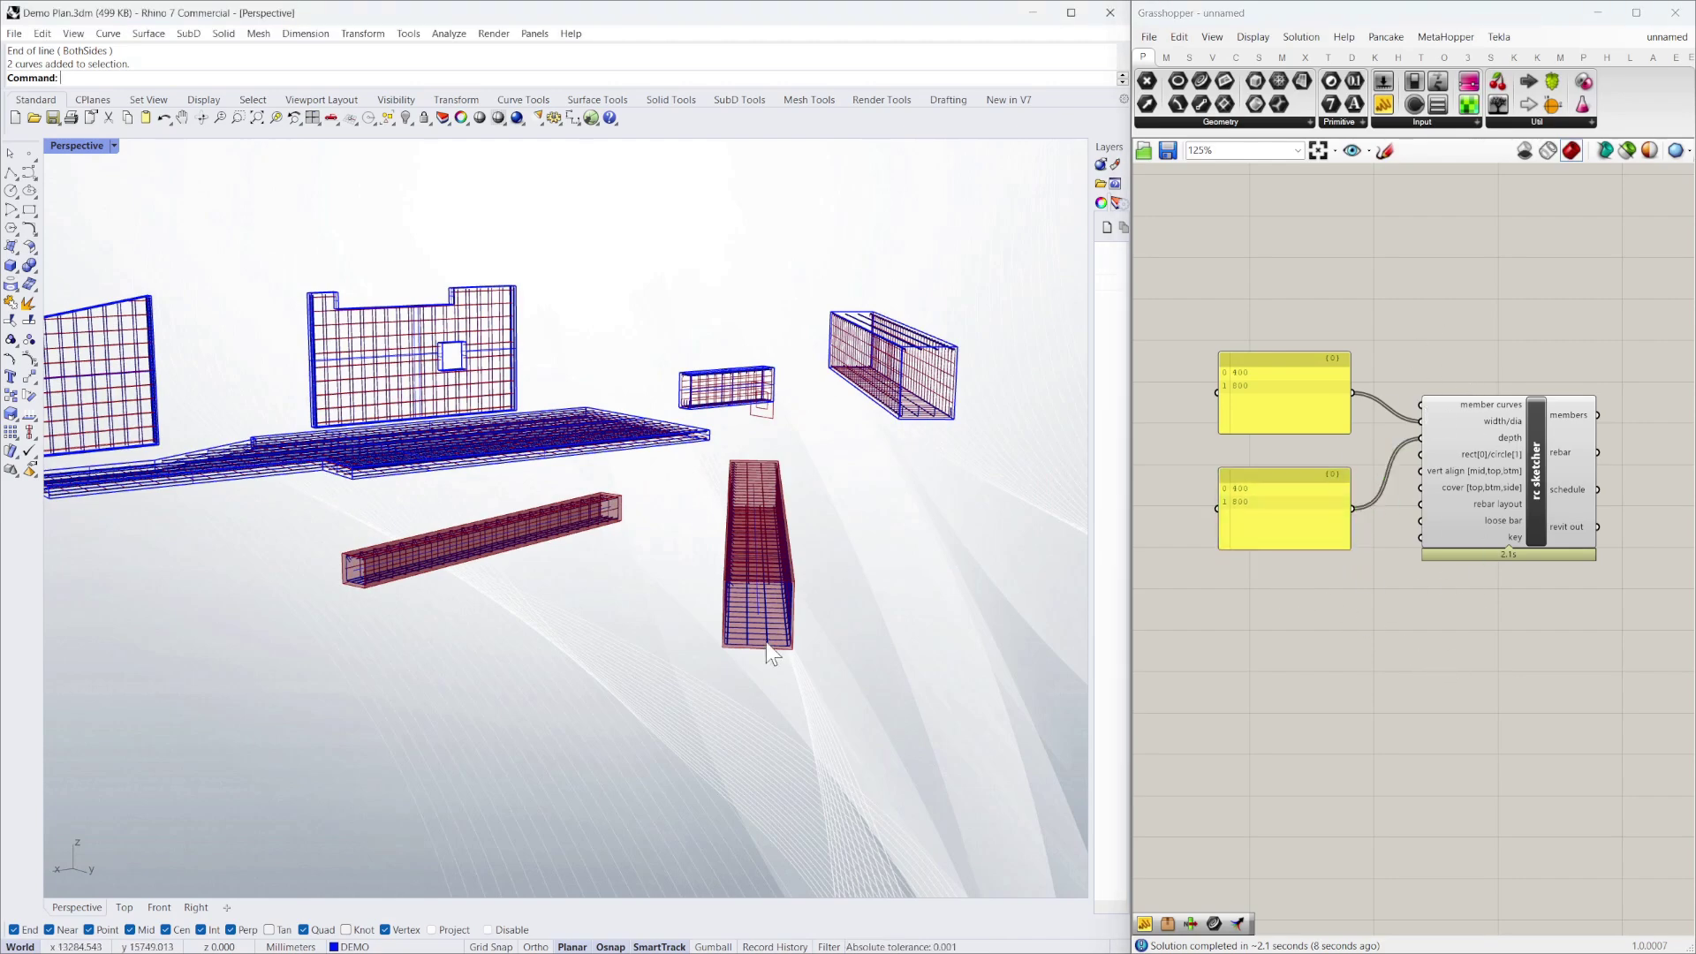
Examine both resized members in the viewport together with the width and depth panels that drive them
{"action": "right_click_drag", "start_coordinate": [769, 651], "coordinate": [893, 666]}
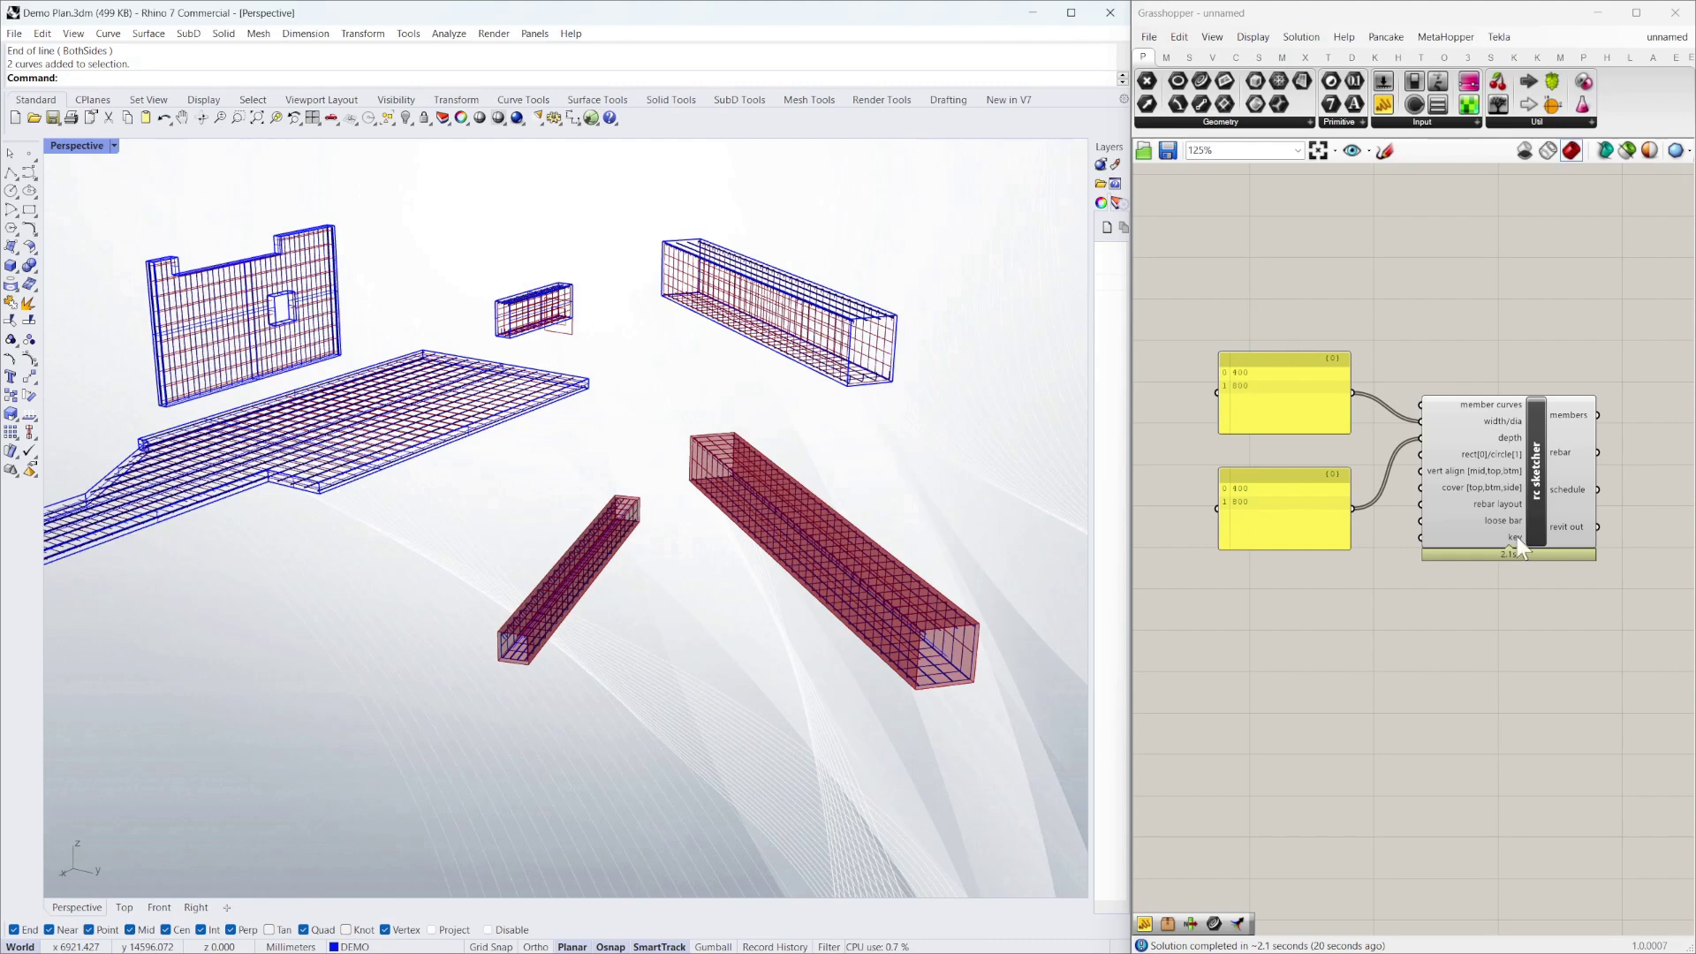
{"action": "left_click", "coordinate": [1277, 366]}
{"action": "left_click", "coordinate": [1285, 486]}
{"action": "left_click", "coordinate": [1301, 380]}
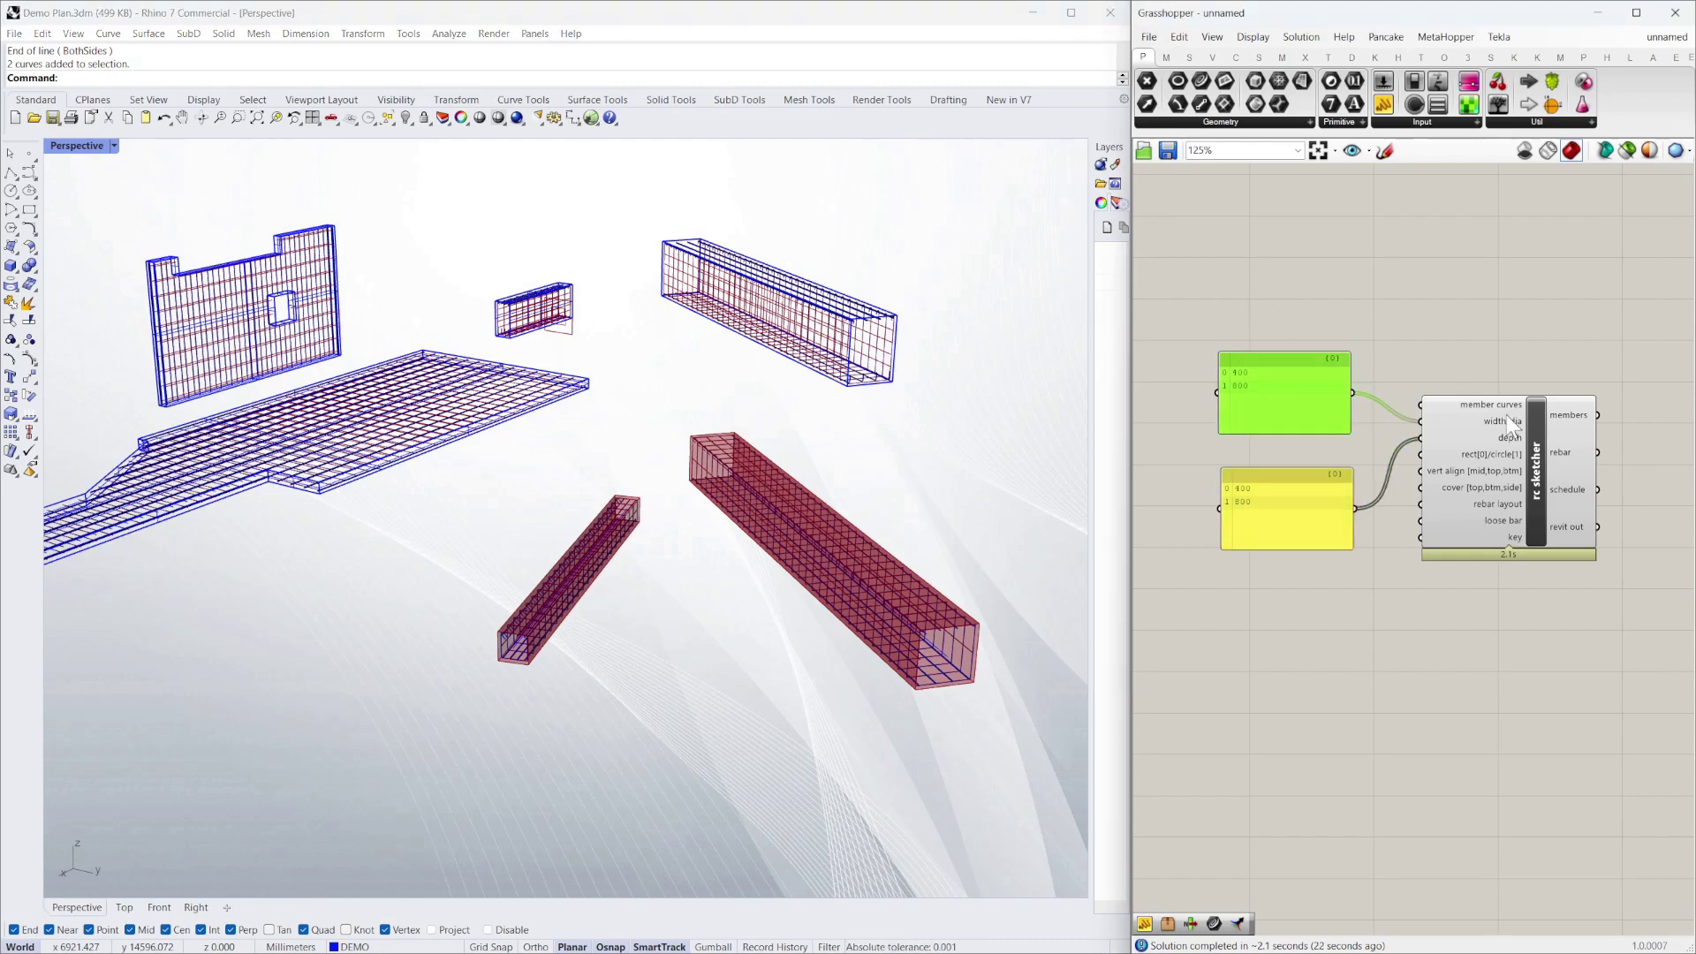
{"action": "left_click", "coordinate": [1513, 424]}
{"action": "right_click_drag", "start_coordinate": [995, 473], "coordinate": [954, 591]}
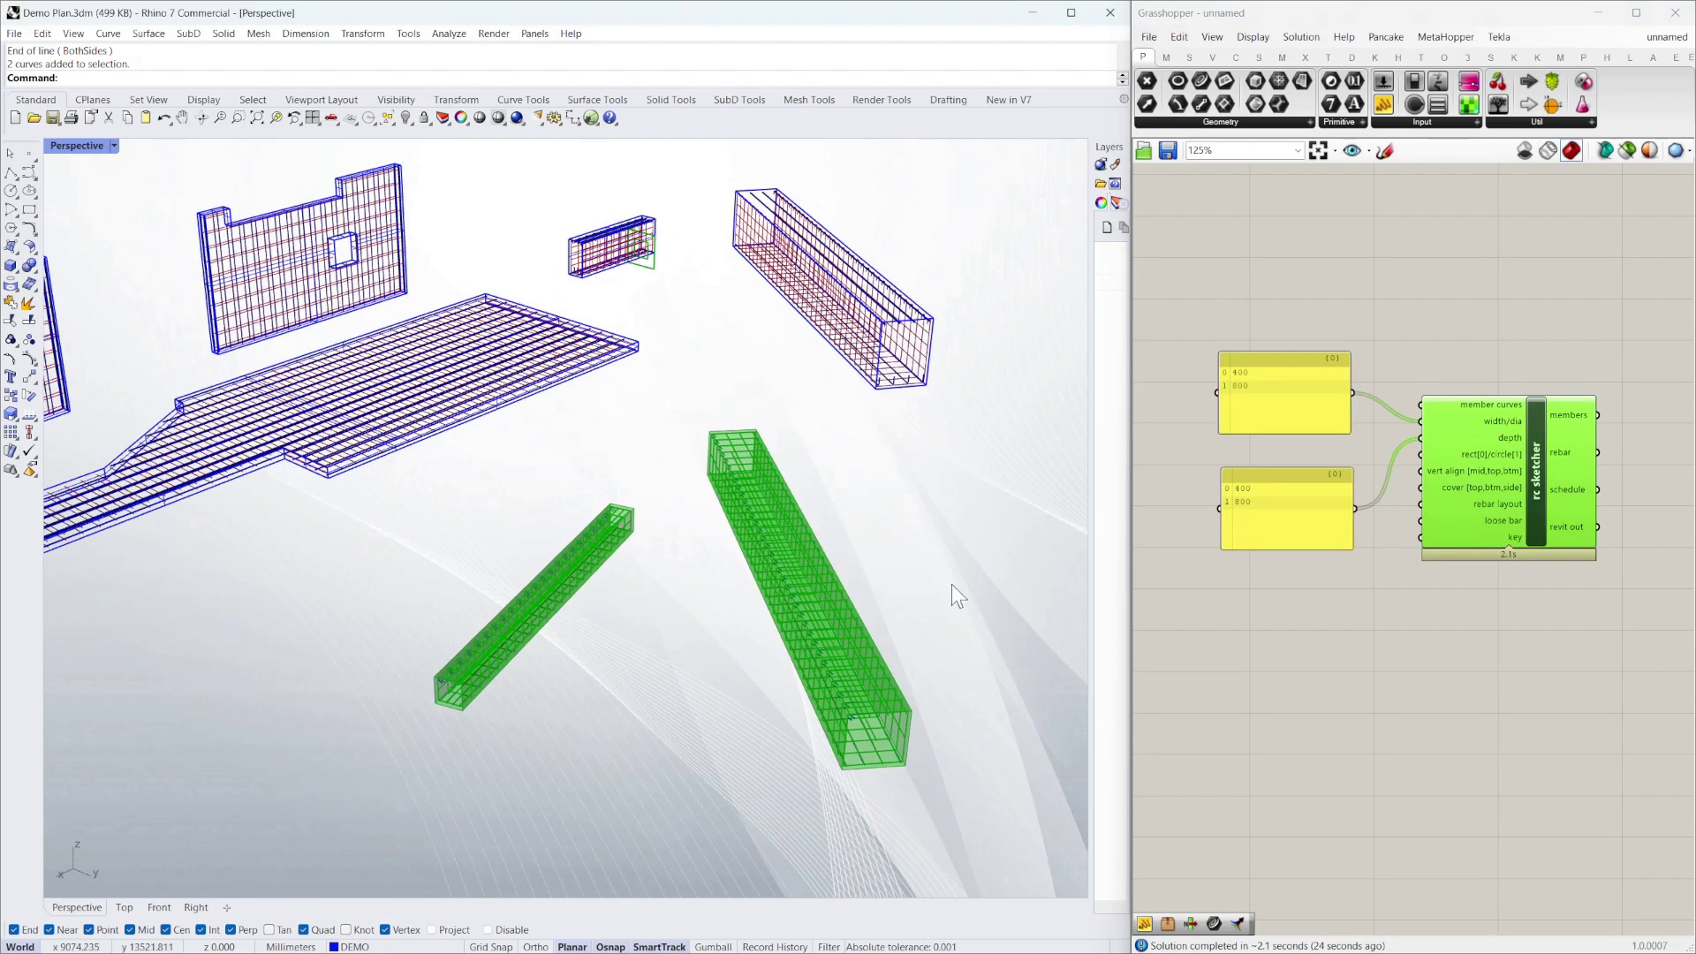
{"action": "left_click", "coordinate": [1455, 316]}
{"action": "right_click_drag", "start_coordinate": [928, 495], "coordinate": [878, 503]}
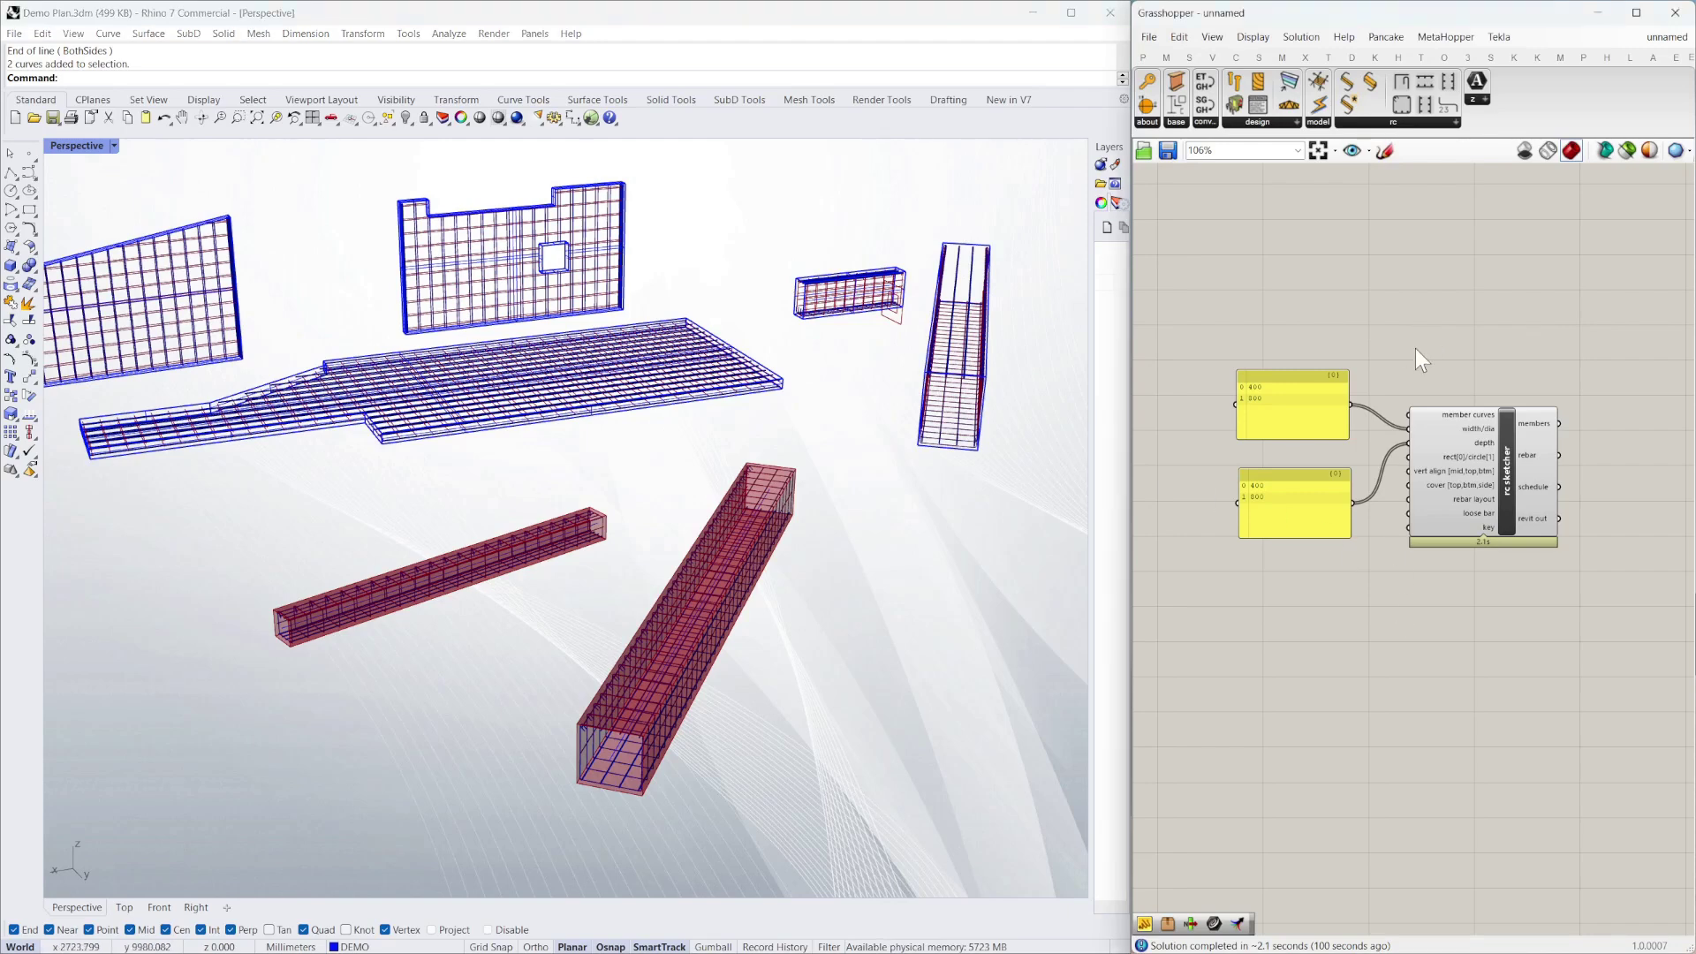
Move the rc sketcher and its two panels together to just below the earlier component groups on the canvas
{"action": "scroll", "coordinate": [1415, 348], "scroll_direction": "down", "scroll_amount": 6}
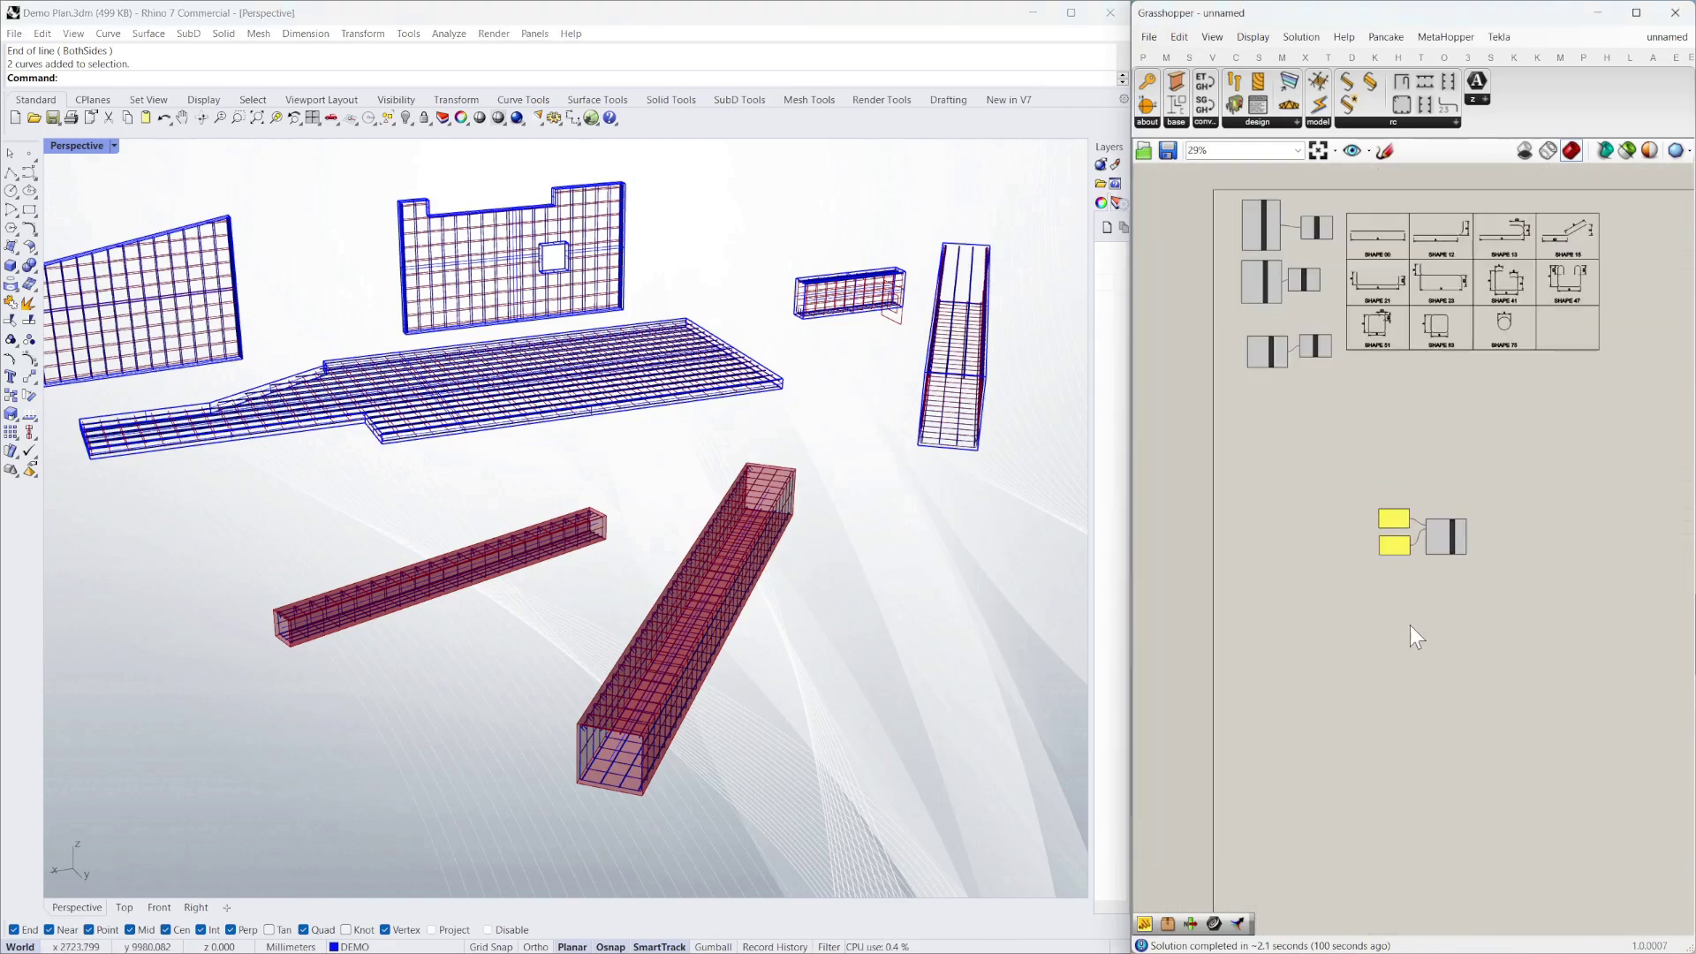
{"action": "scroll", "coordinate": [1431, 592], "scroll_direction": "up", "scroll_amount": 1}
{"action": "left_click_drag", "start_coordinate": [1272, 617], "coordinate": [1476, 786]}
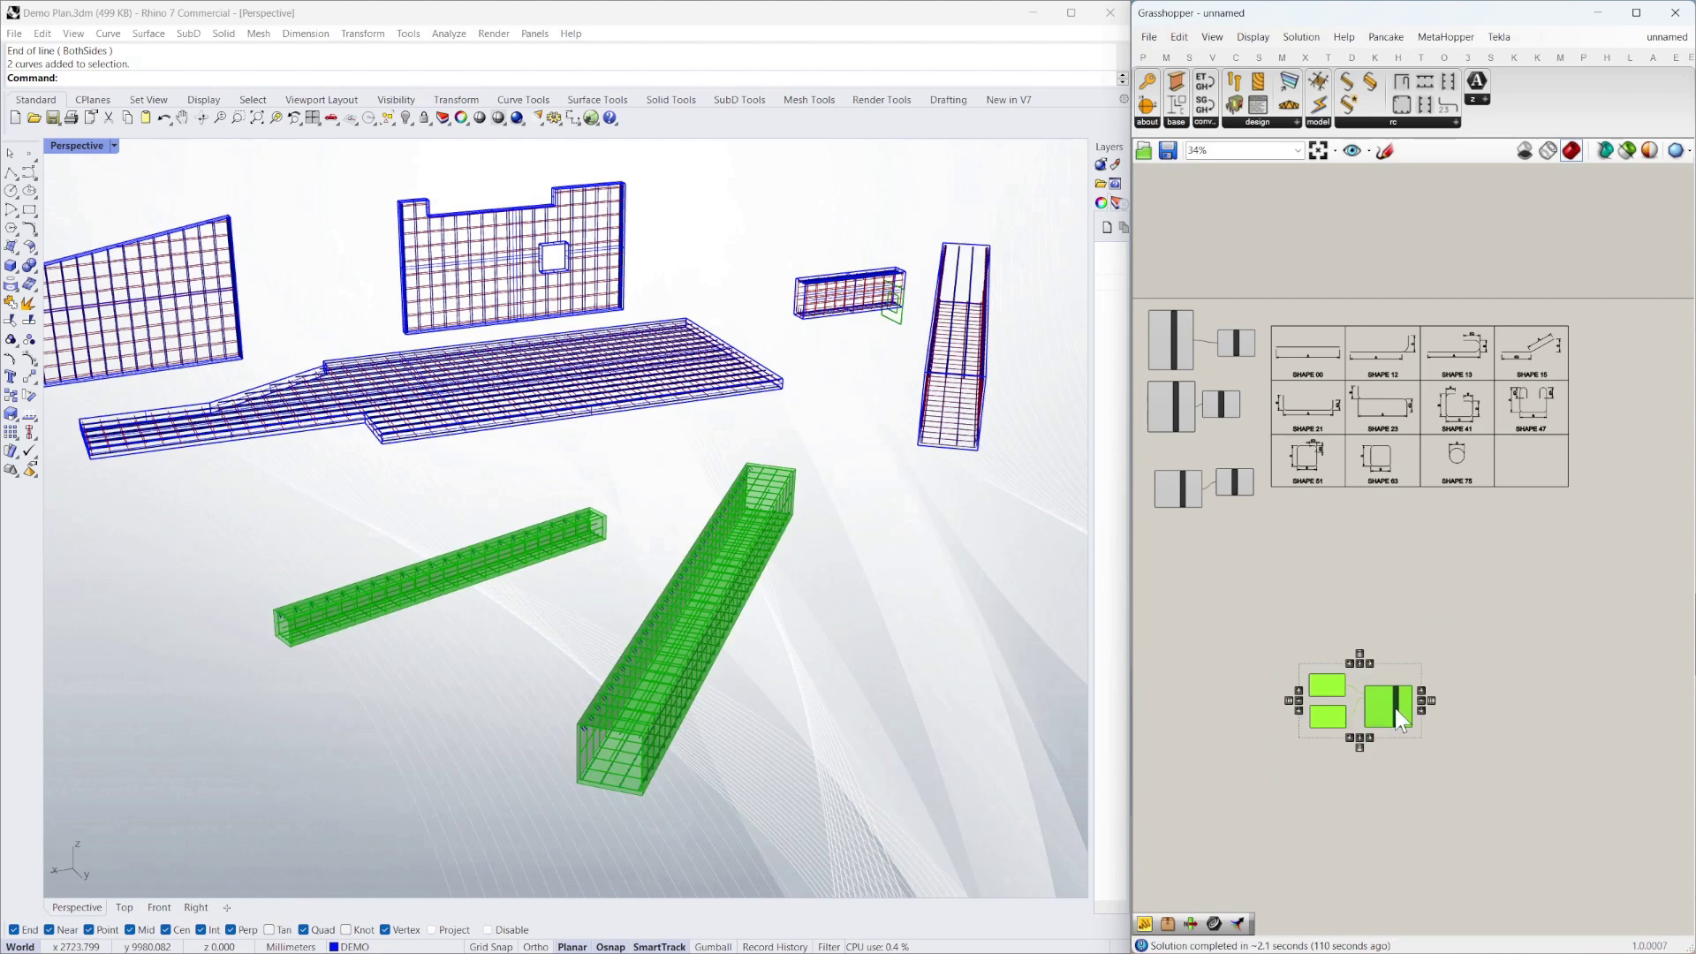
{"action": "left_click_drag", "start_coordinate": [1393, 710], "coordinate": [1297, 572]}
{"action": "left_click", "coordinate": [1298, 685]}
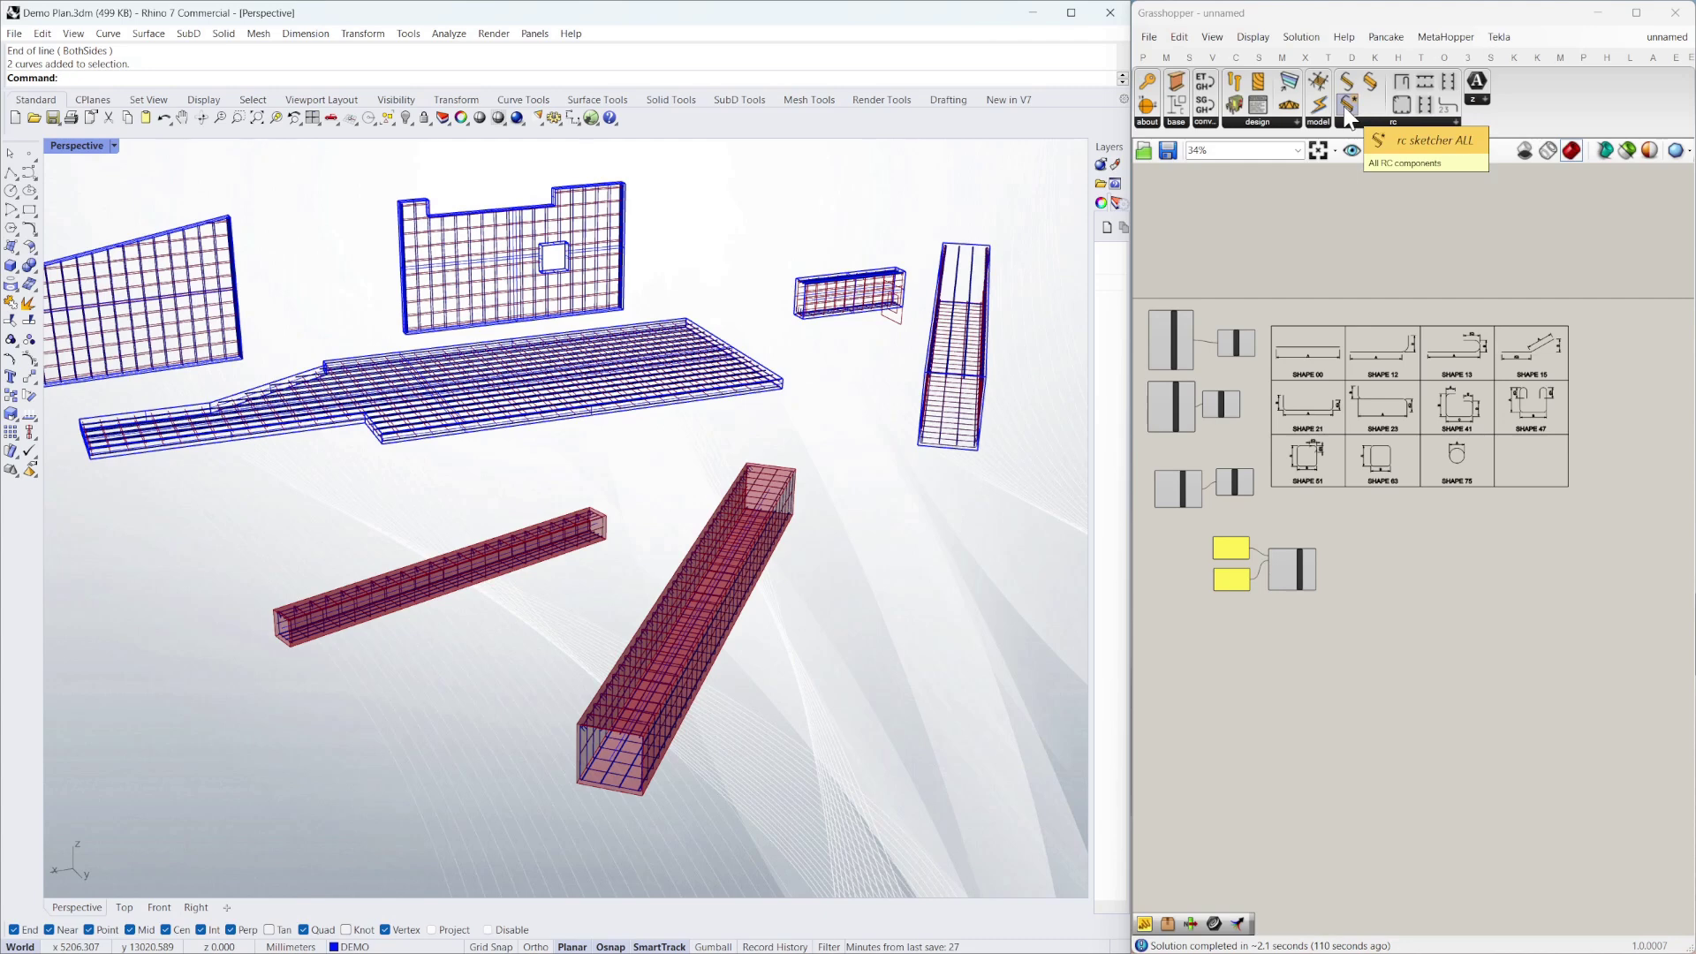
Place the rc sketcher ALL component in the empty canvas area beyond the shape code chart and explode its cluster
{"action": "mouse_move", "coordinate": [1347, 113]}
{"action": "left_mouse_down"}
{"action": "mouse_move", "coordinate": [1166, 204]}
{"action": "mouse_move", "coordinate": [1284, 454]}
{"action": "left_mouse_up"}
{"action": "scroll", "coordinate": [1228, 336], "scroll_direction": "down", "scroll_amount": 2}
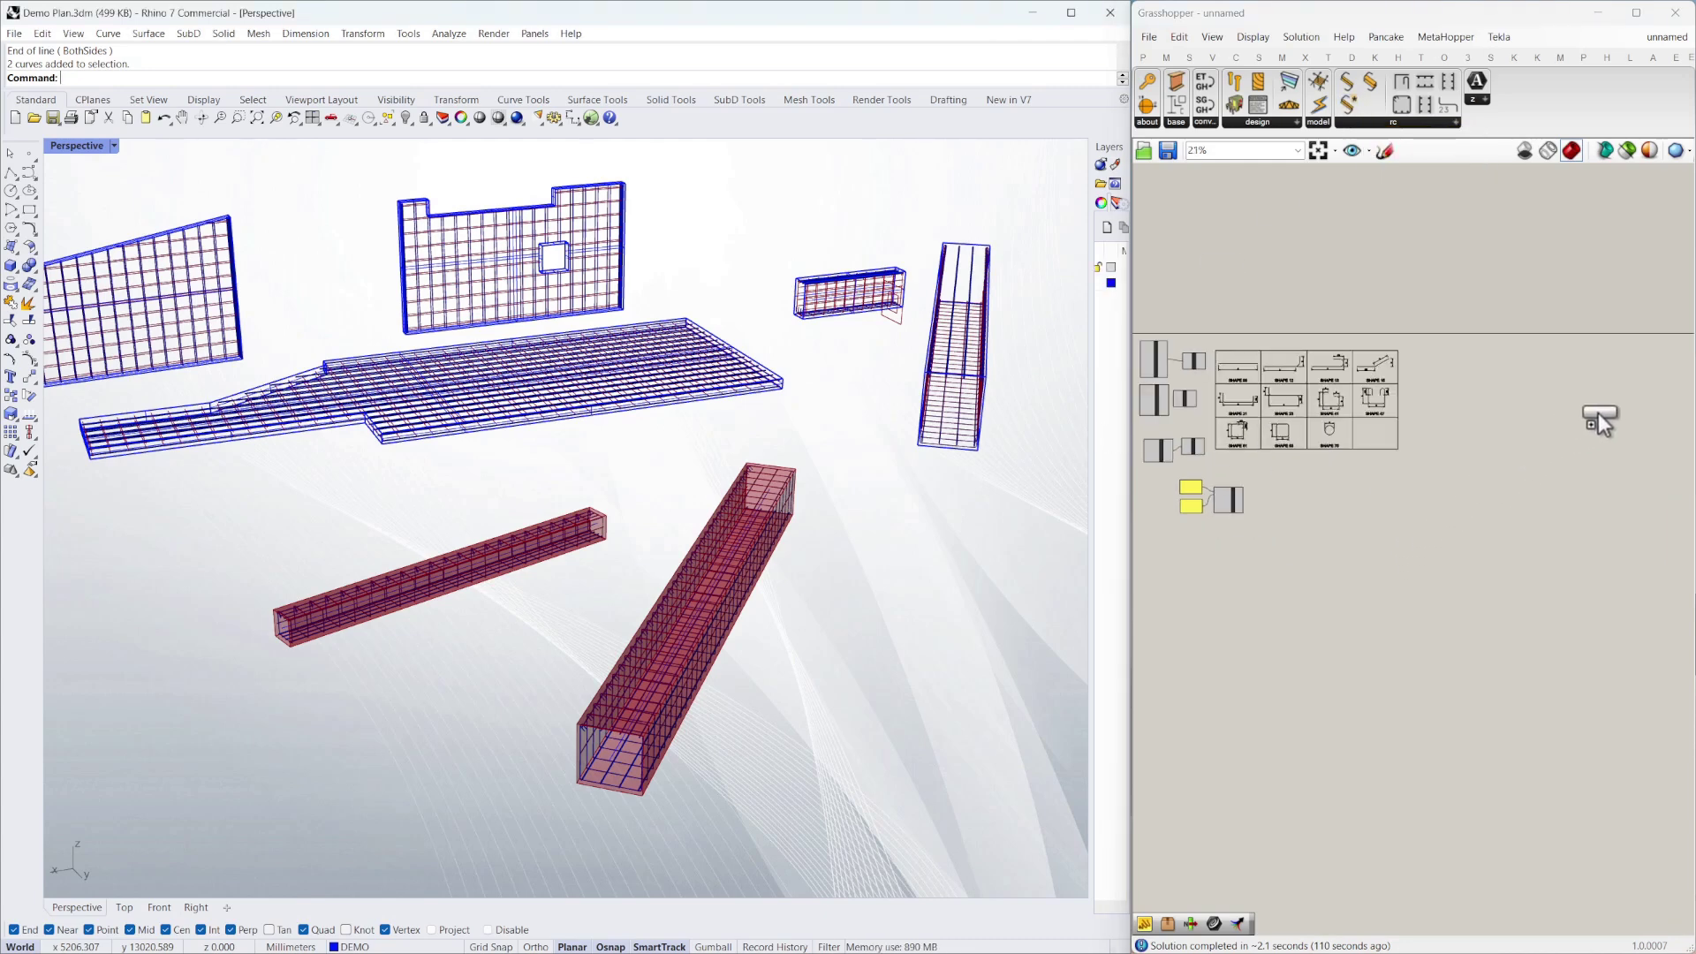
{"action": "left_click_drag", "start_coordinate": [1597, 412], "coordinate": [1557, 505]}
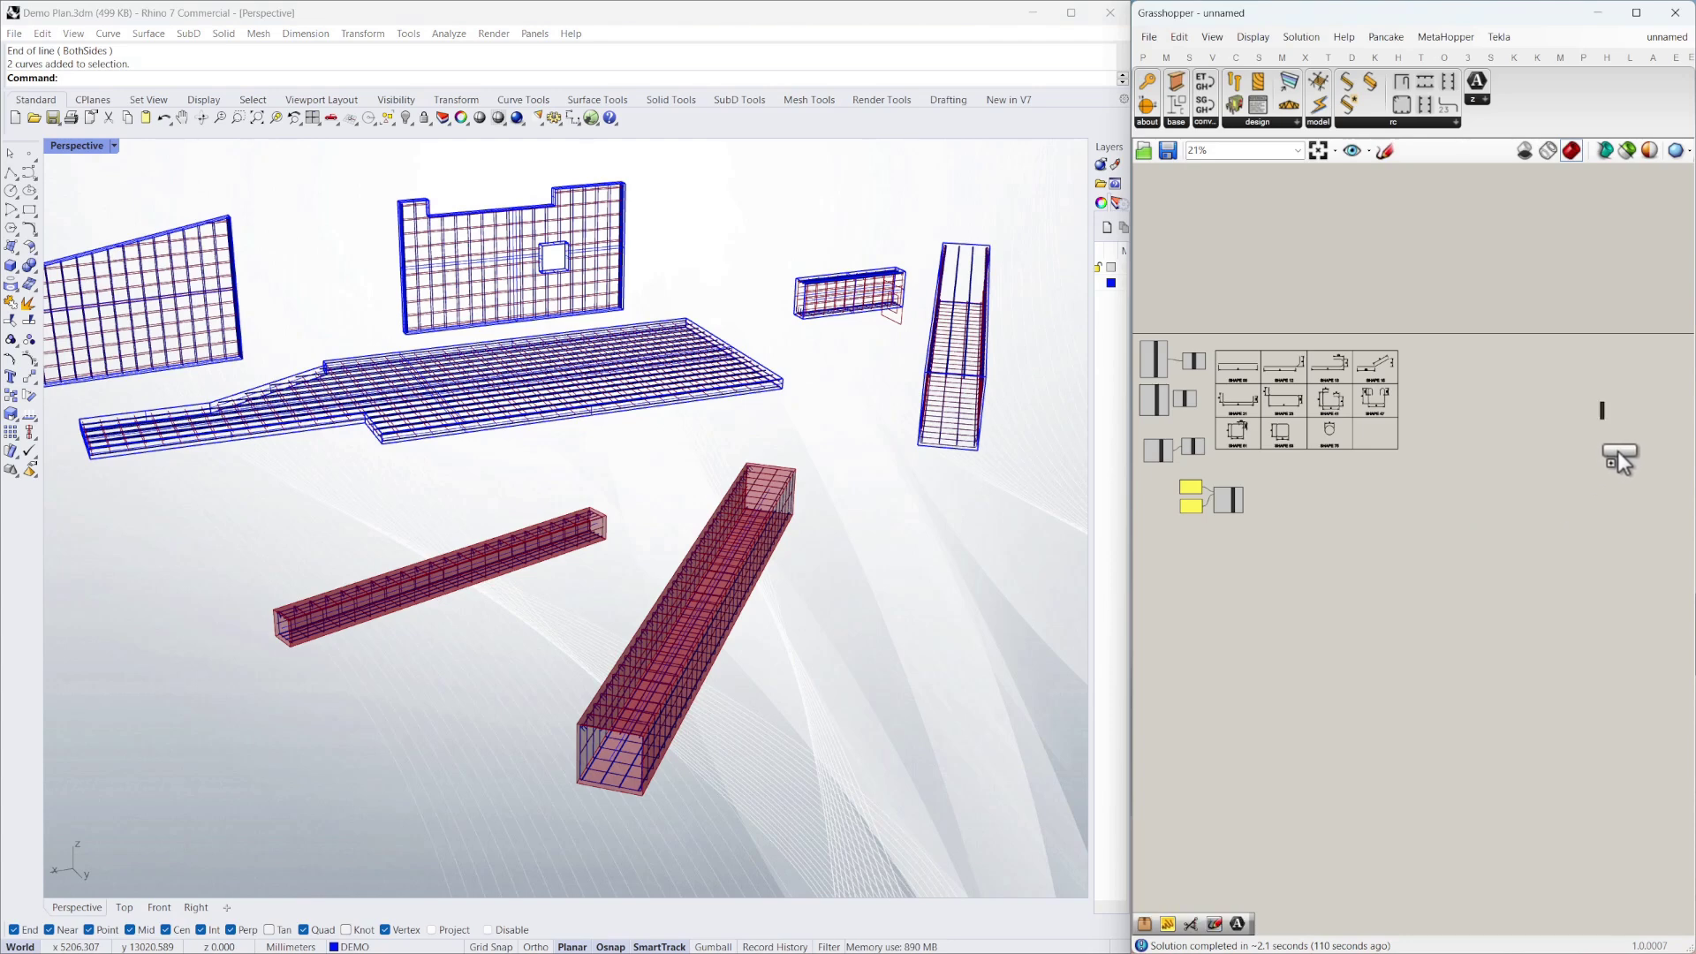
{"action": "scroll", "coordinate": [1653, 417], "scroll_direction": "up", "scroll_amount": 7}
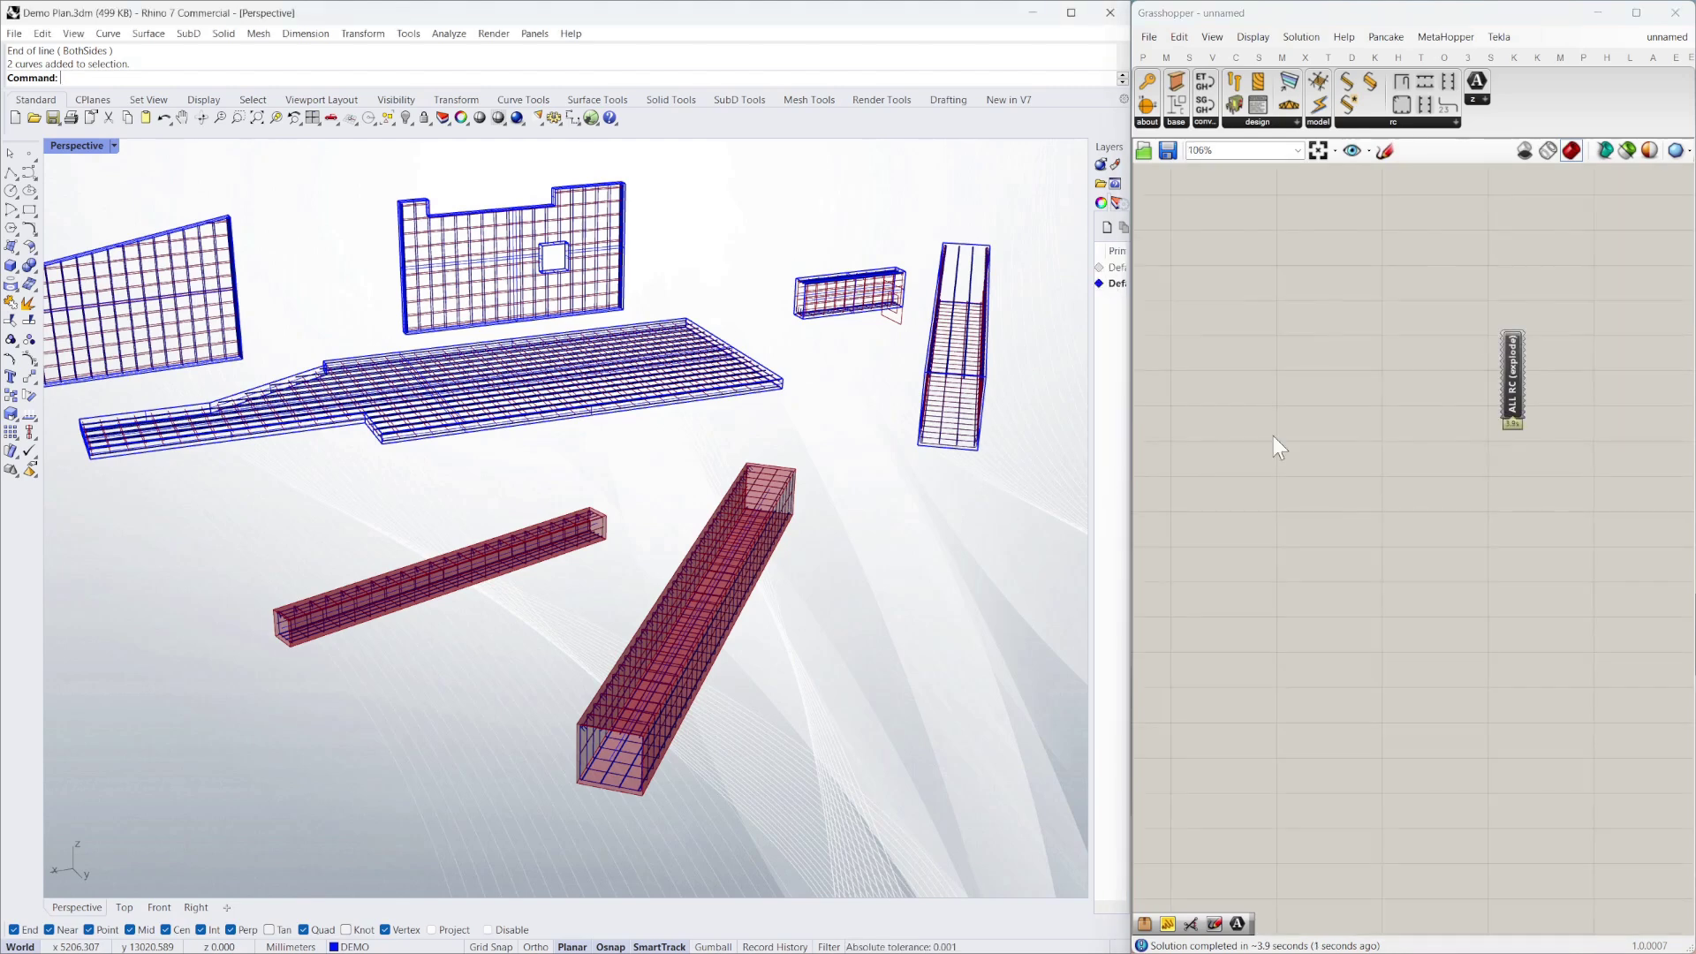
{"action": "right_click", "coordinate": [1508, 345]}
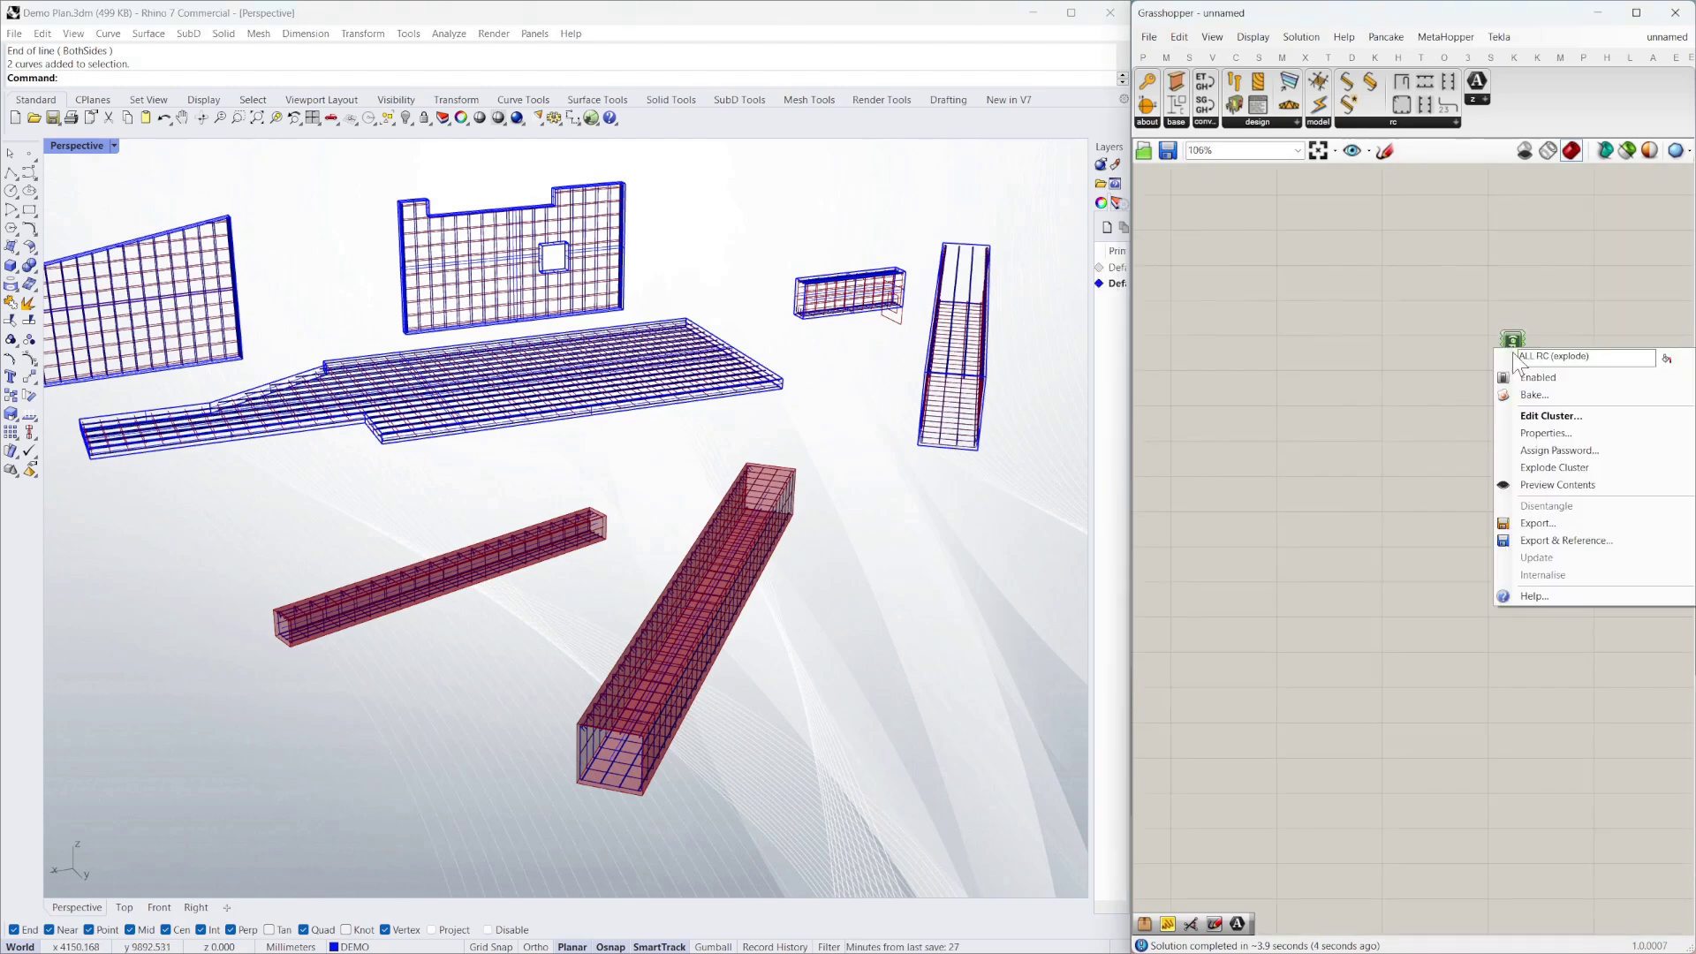
{"action": "left_click", "coordinate": [1581, 469]}
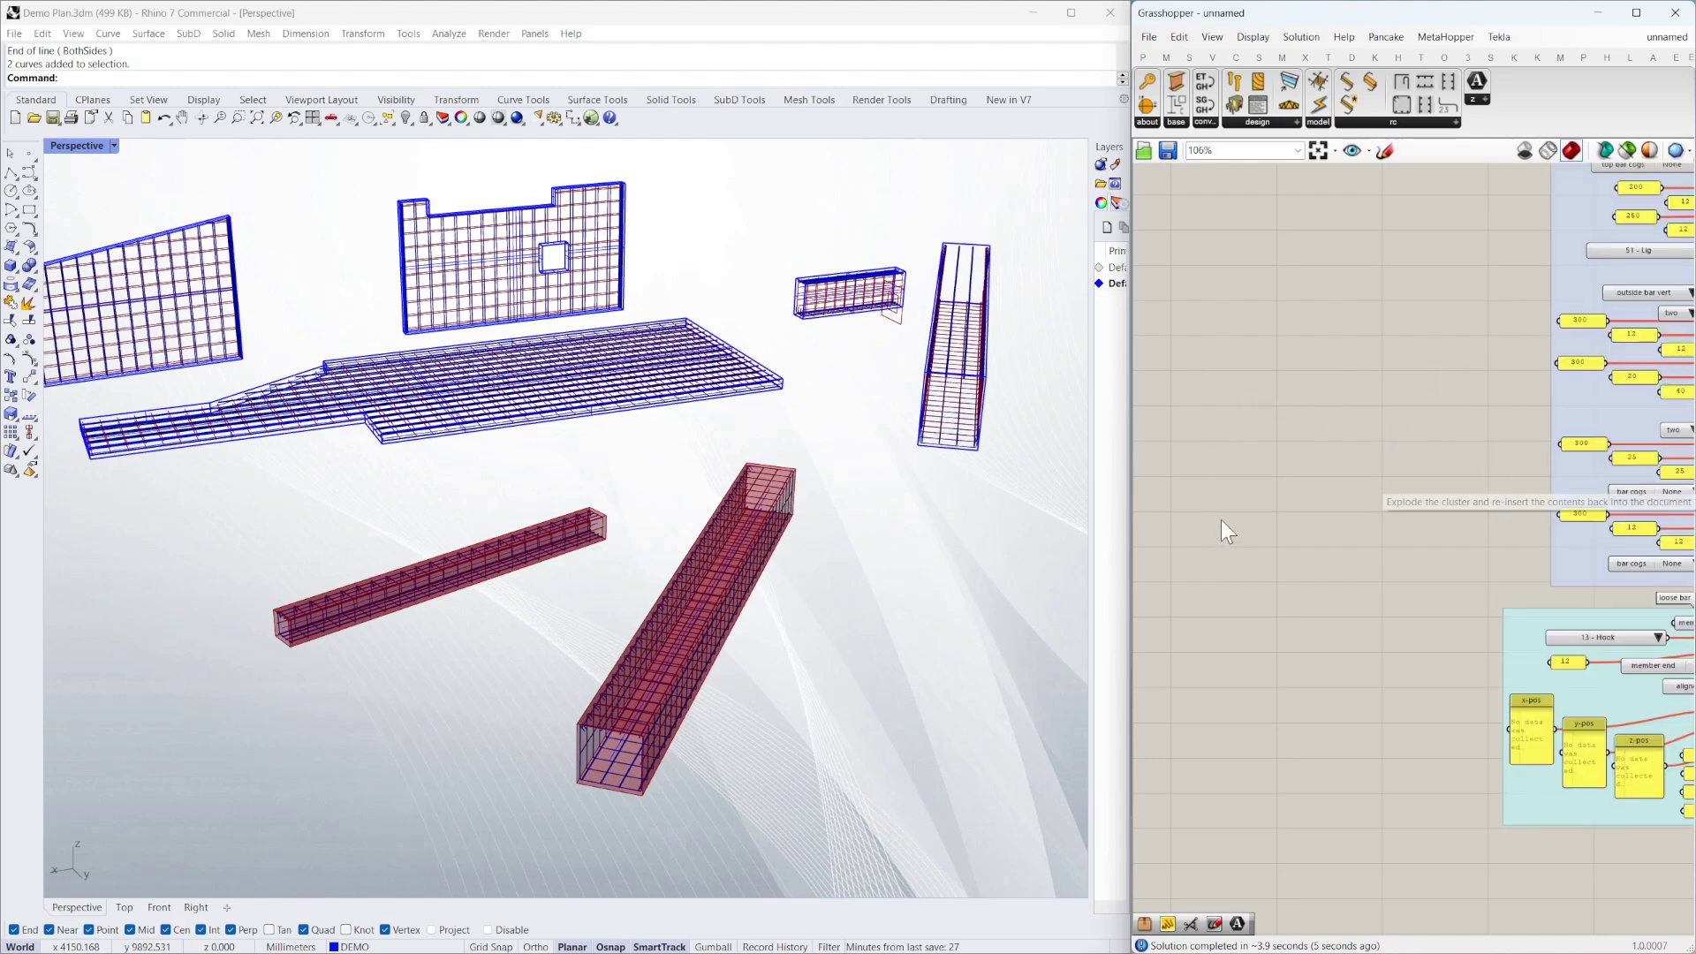
Examine the exploded component groups, including the rc sketcher, rc sketcher brep and combine schedules components
{"action": "scroll", "coordinate": [1348, 446], "scroll_direction": "down", "scroll_amount": 5}
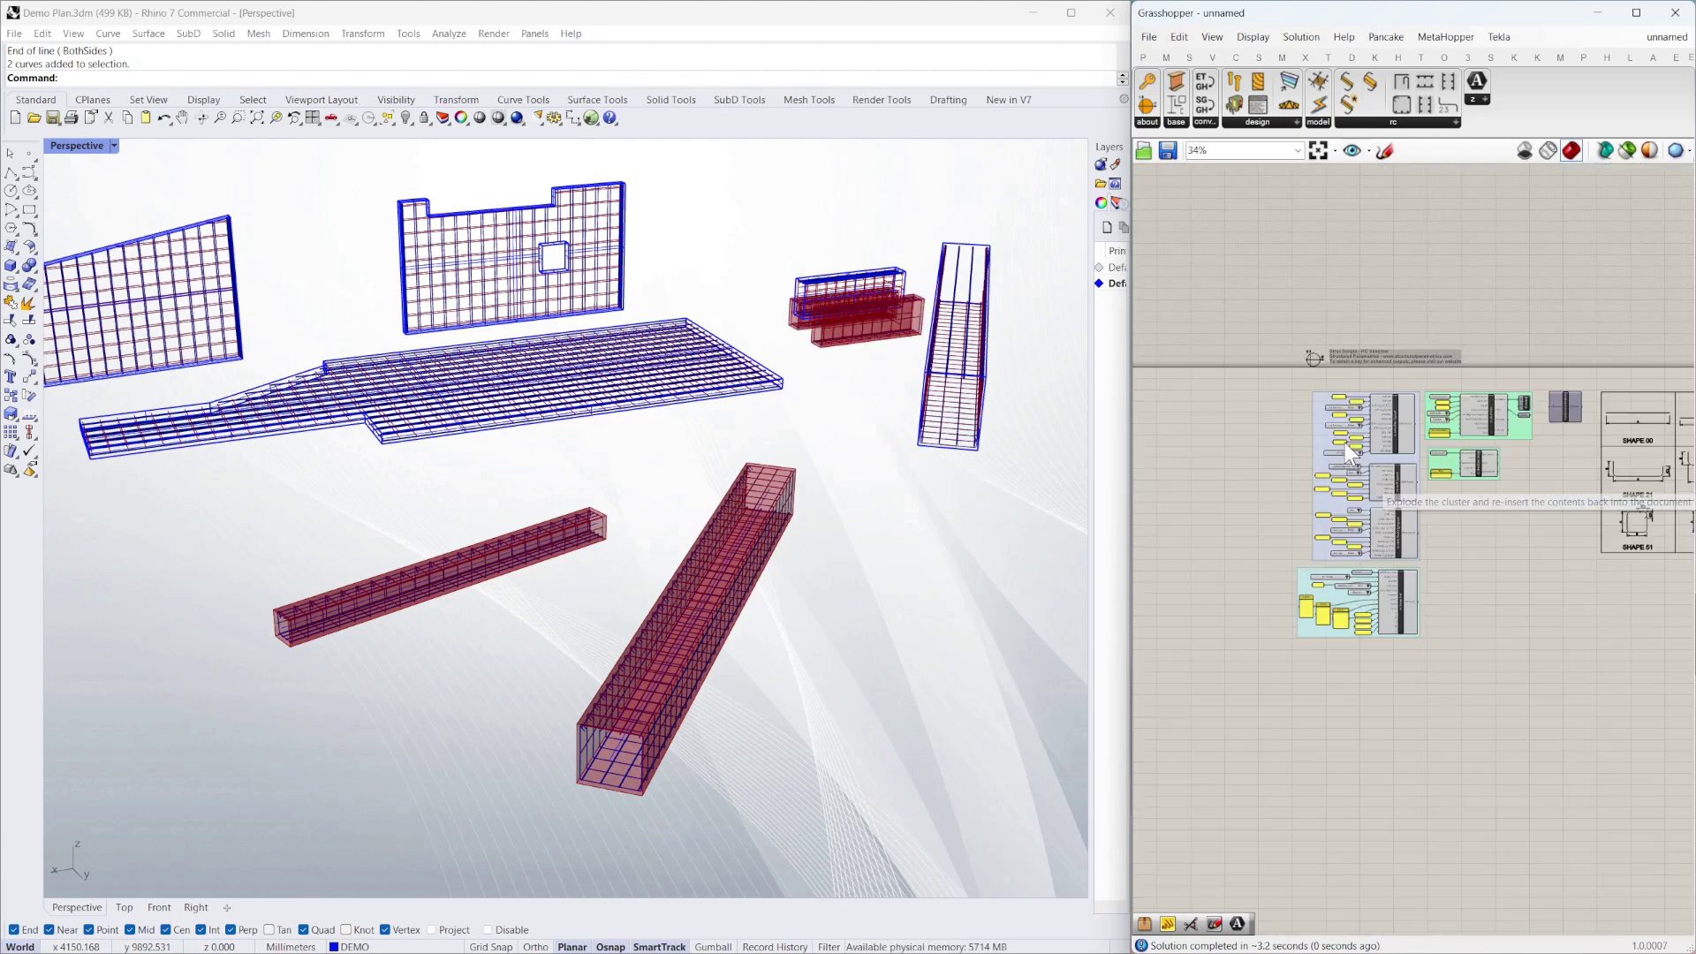
{"action": "scroll", "coordinate": [1456, 454], "scroll_direction": "up", "scroll_amount": 6}
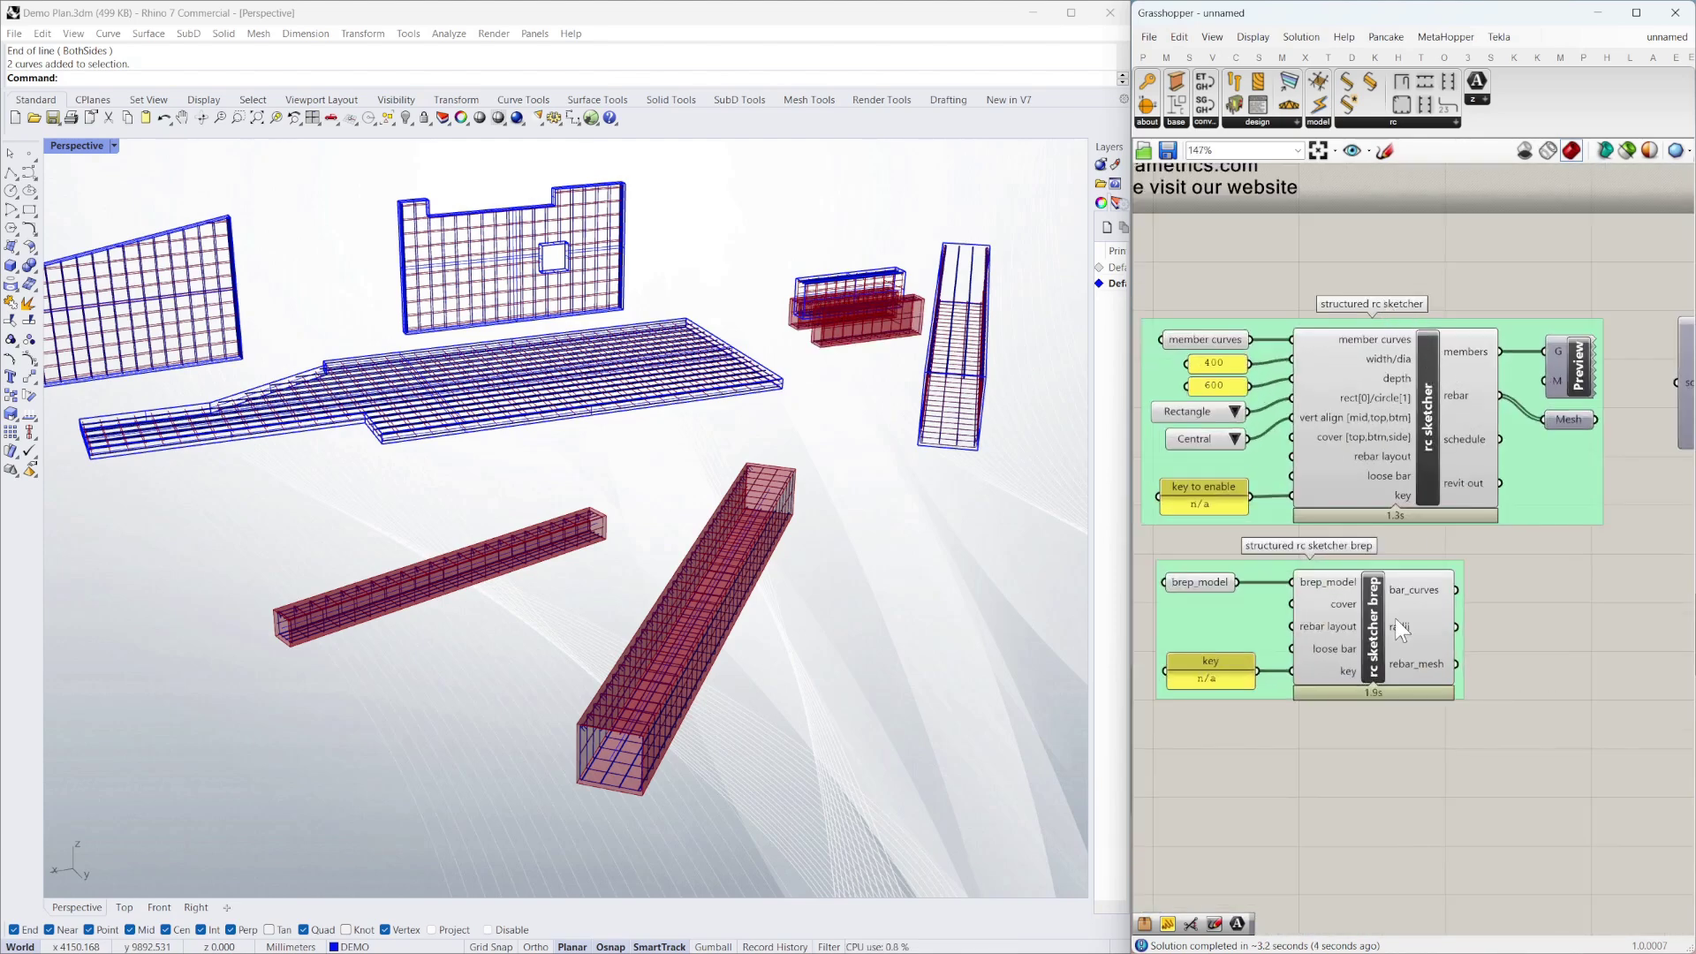
{"action": "scroll", "coordinate": [1551, 436], "scroll_direction": "down", "scroll_amount": 4}
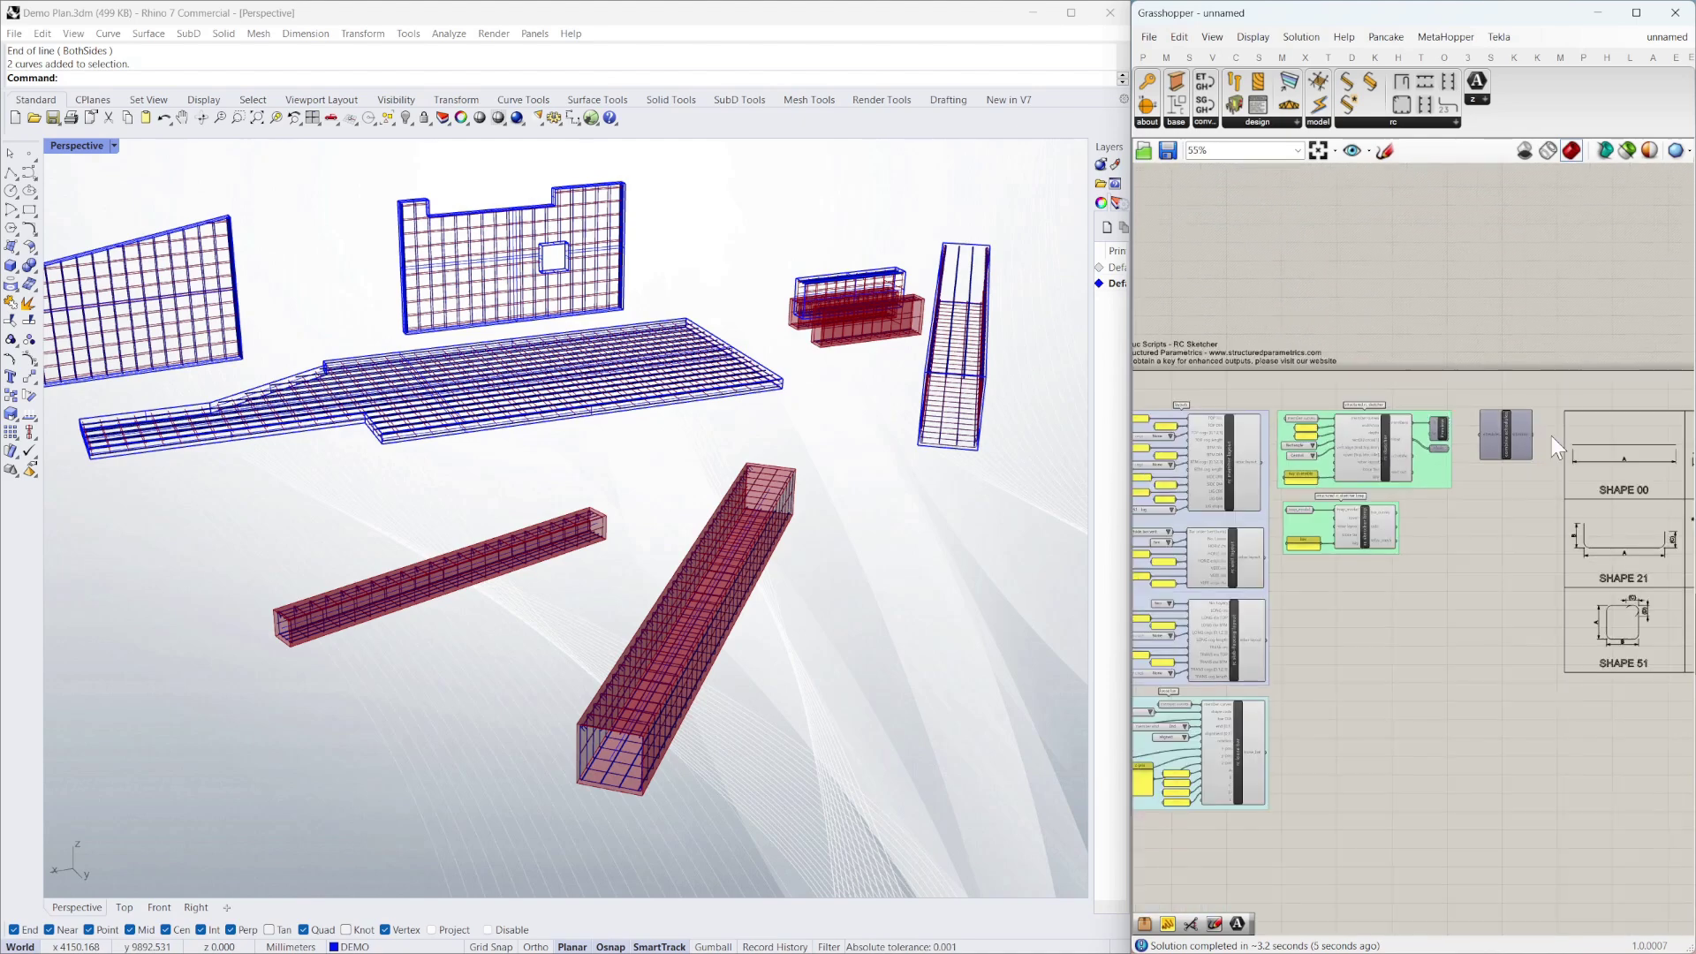
{"action": "scroll", "coordinate": [1534, 433], "scroll_direction": "up", "scroll_amount": 6}
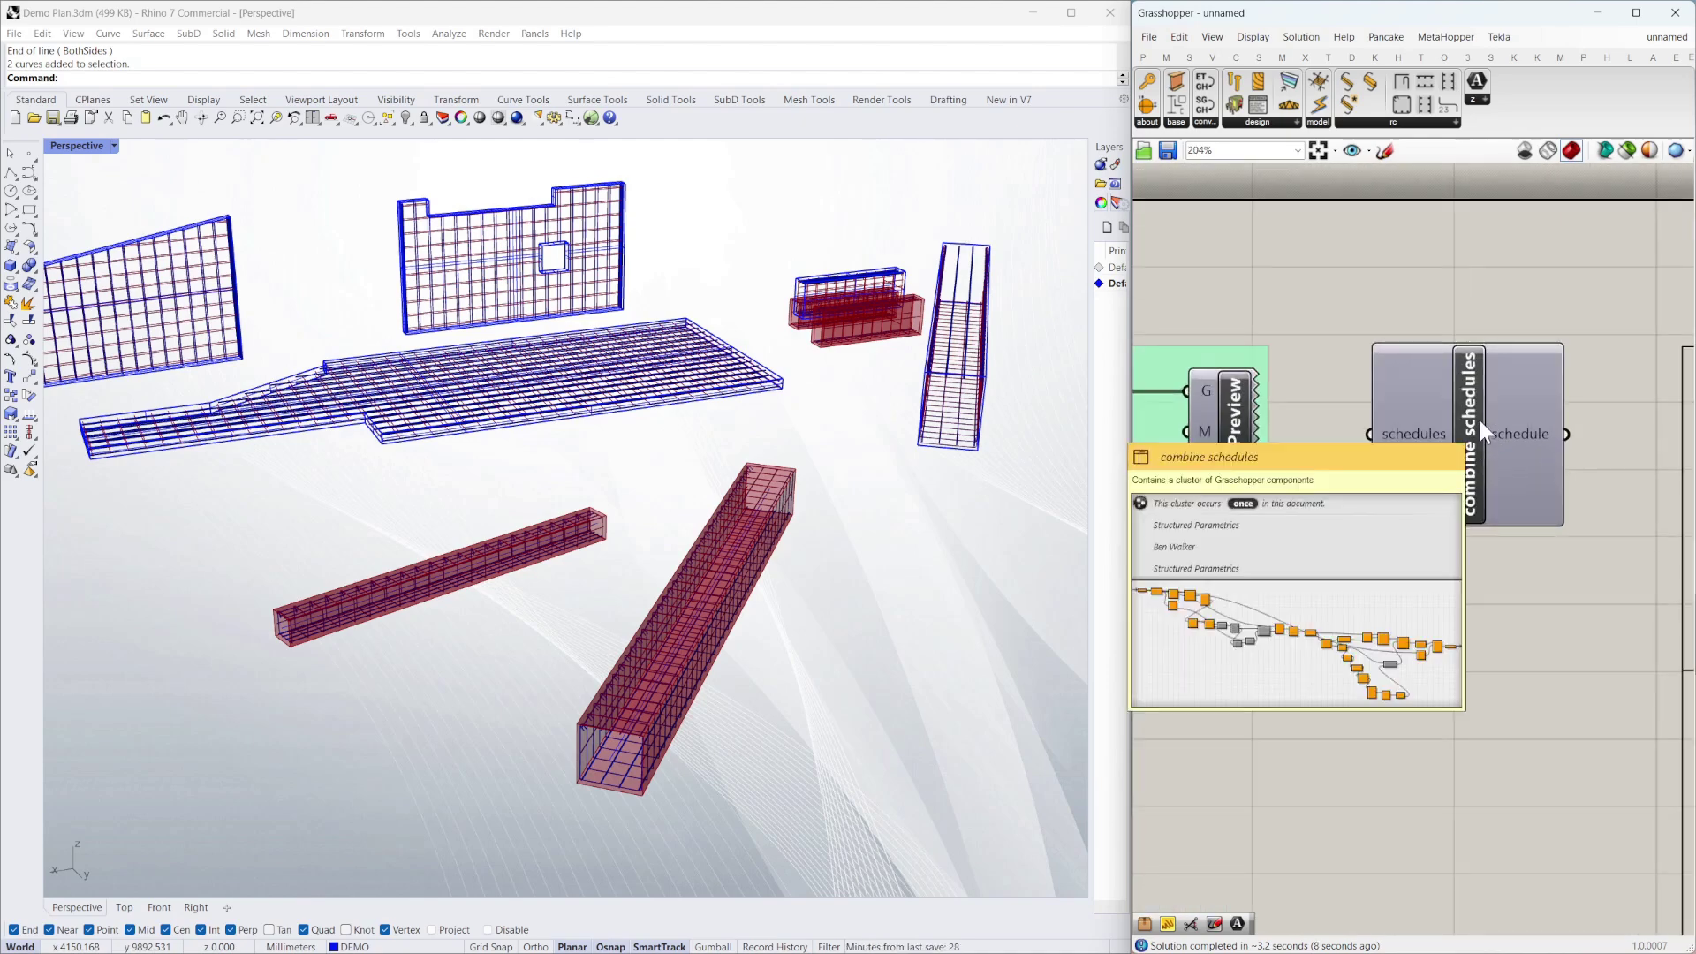
Examine the combine schedules component beside the two rc sketcher groups, plus the member, wall and slab-footing layout components
{"action": "scroll", "coordinate": [1364, 433], "scroll_direction": "down", "scroll_amount": 5}
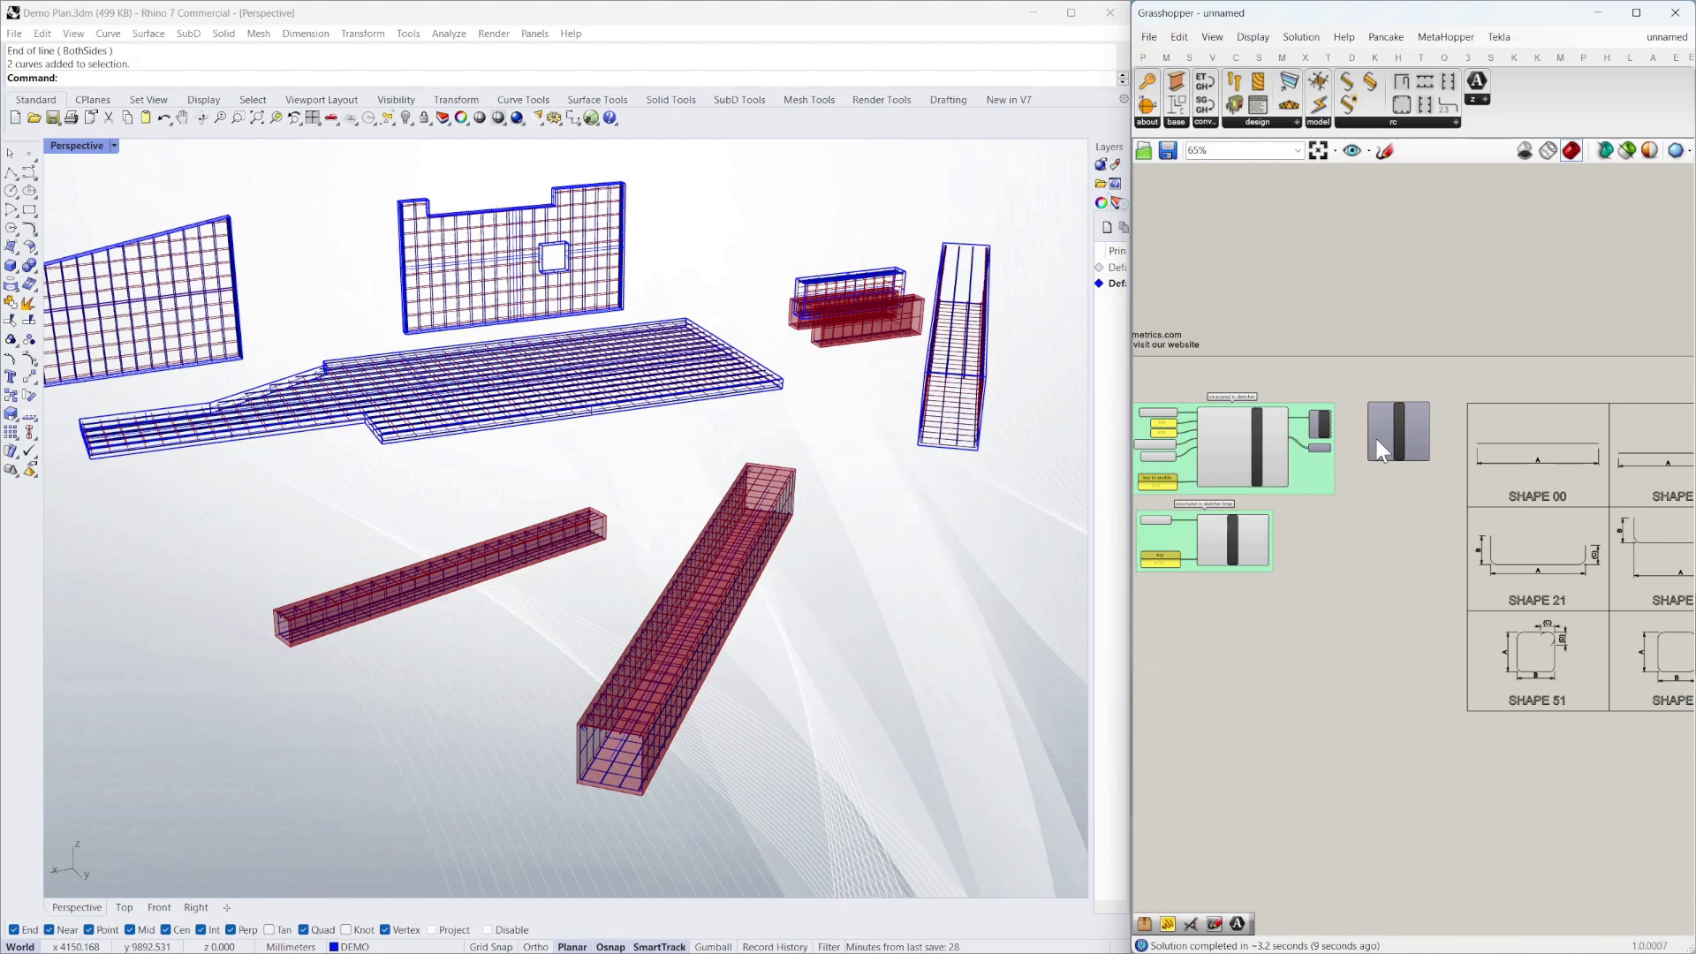
{"action": "scroll", "coordinate": [1299, 450], "scroll_direction": "up", "scroll_amount": 5}
{"action": "scroll", "coordinate": [1344, 443], "scroll_direction": "down", "scroll_amount": 5}
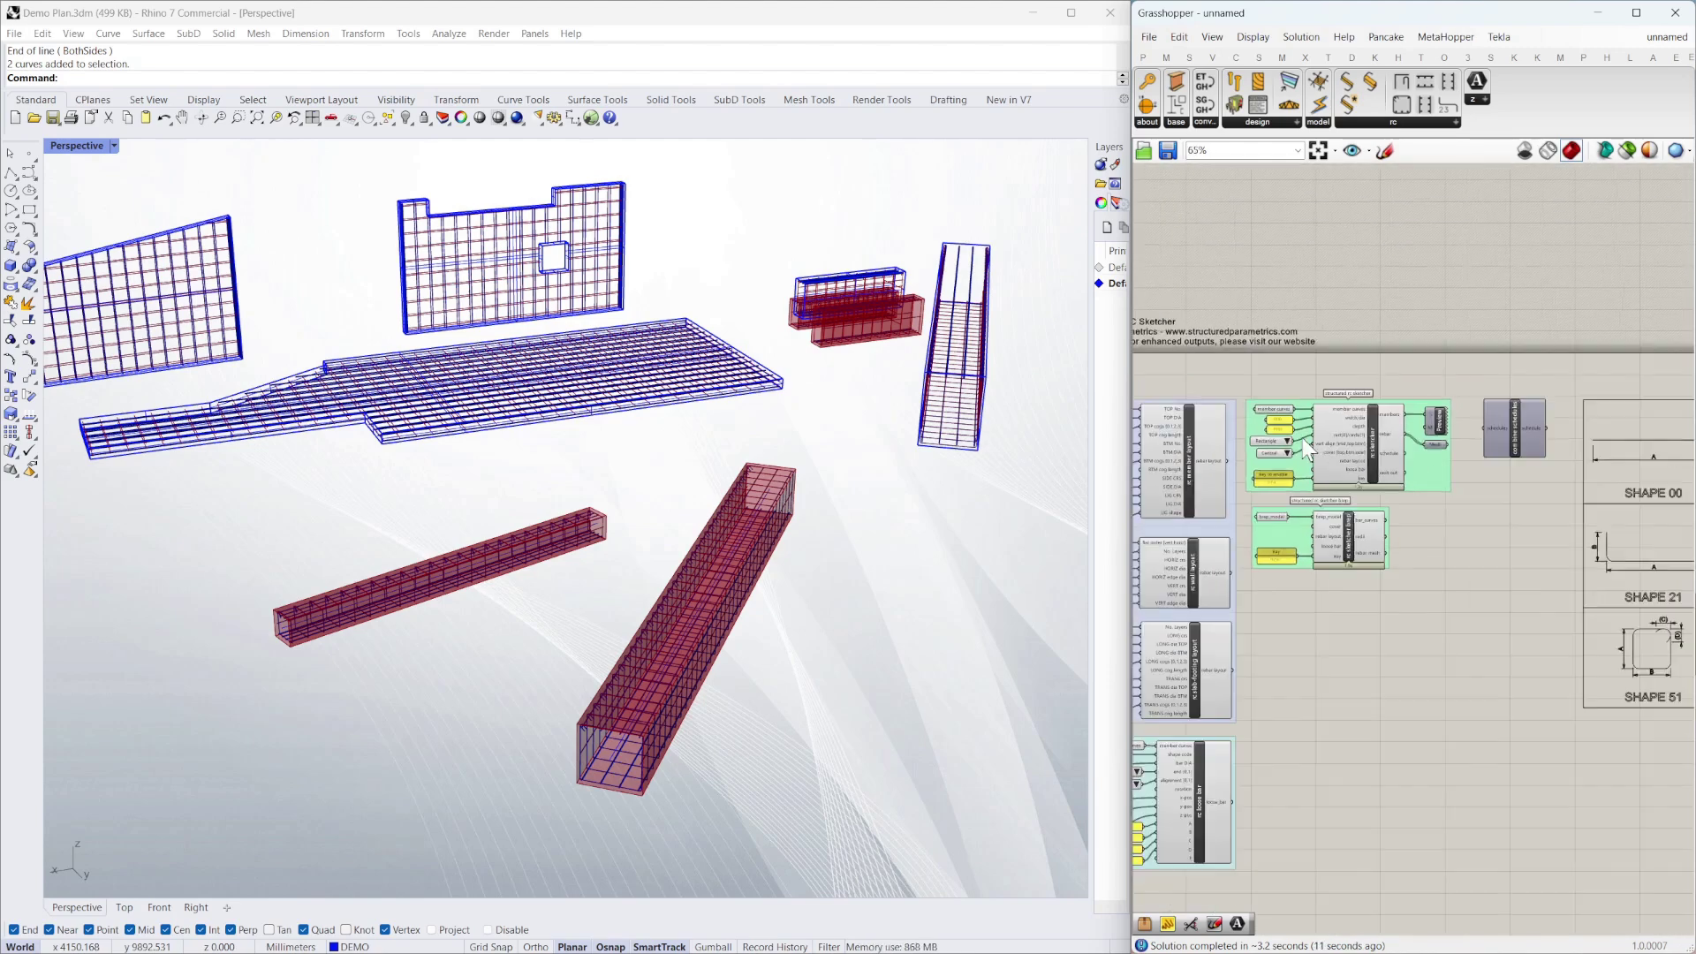
{"action": "scroll", "coordinate": [1431, 406], "scroll_direction": "up", "scroll_amount": 3}
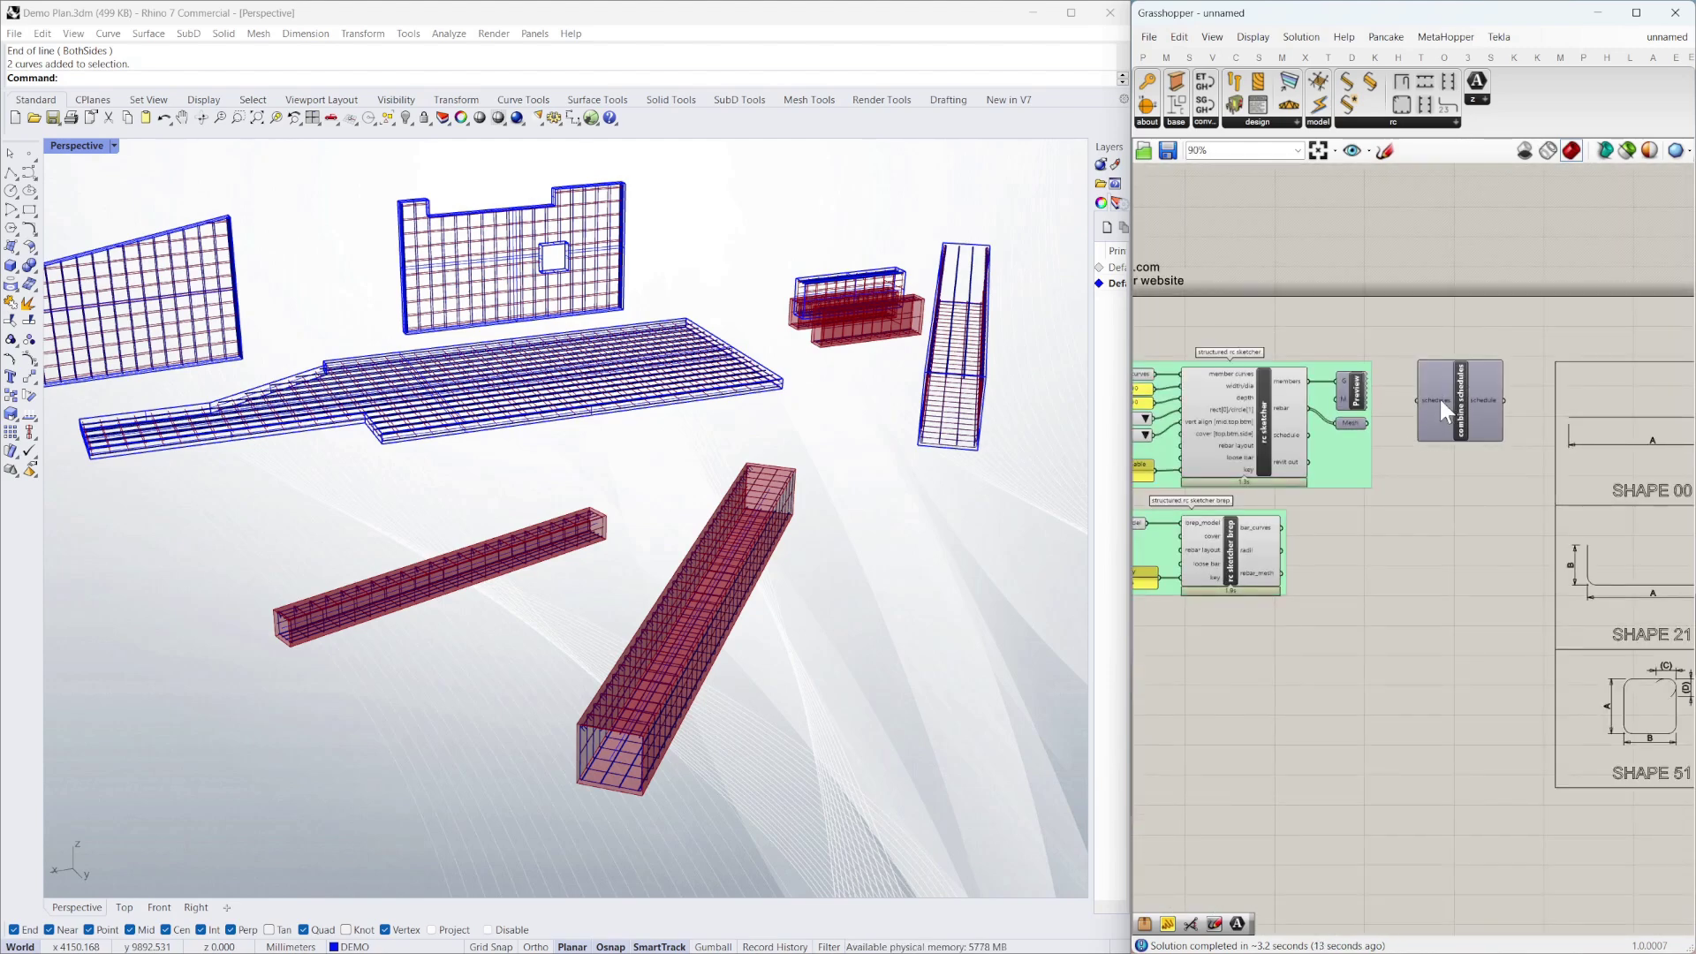
{"action": "scroll", "coordinate": [1369, 295], "scroll_direction": "down", "scroll_amount": 4}
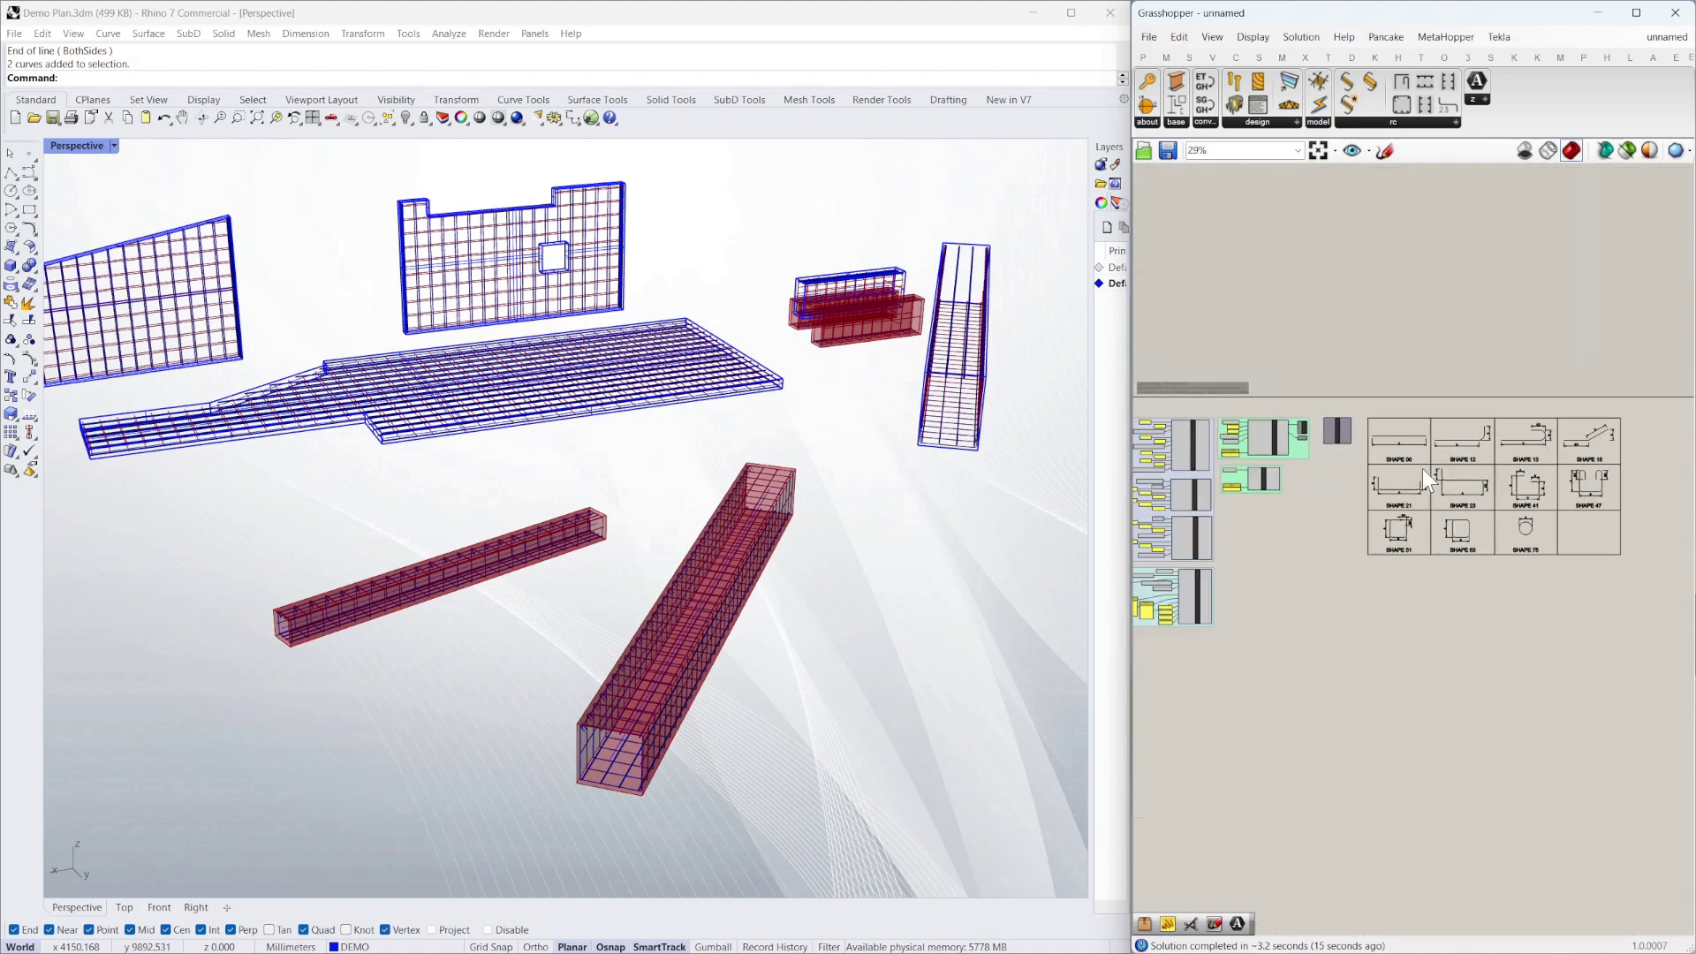
{"action": "scroll", "coordinate": [1491, 508], "scroll_direction": "down", "scroll_amount": 2}
{"action": "scroll", "coordinate": [1571, 484], "scroll_direction": "up", "scroll_amount": 4}
{"action": "scroll", "coordinate": [1609, 495], "scroll_direction": "down", "scroll_amount": 4}
{"action": "scroll", "coordinate": [1369, 508], "scroll_direction": "up", "scroll_amount": 7}
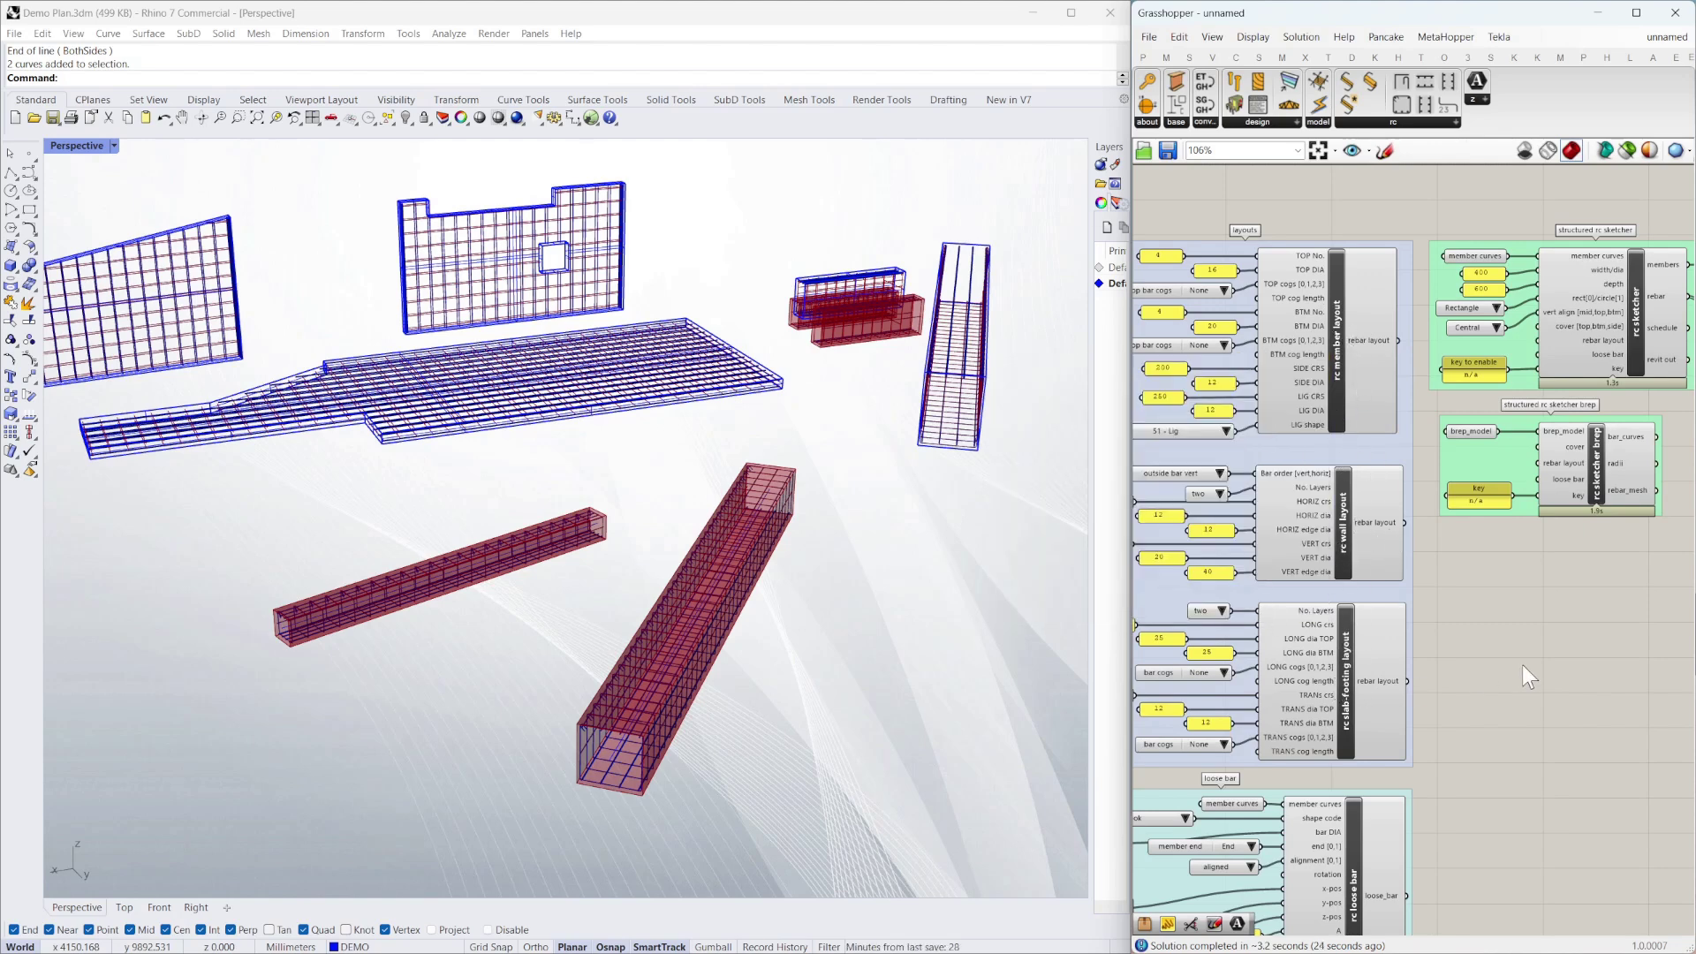
{"action": "scroll", "coordinate": [1446, 733], "scroll_direction": "down", "scroll_amount": 3}
Examine the rc loose bar component's shape code, position and dimension inputs alongside the bar shape chart, including shapes 12, 23 and 63
{"action": "scroll", "coordinate": [1447, 733], "scroll_direction": "up", "scroll_amount": 4}
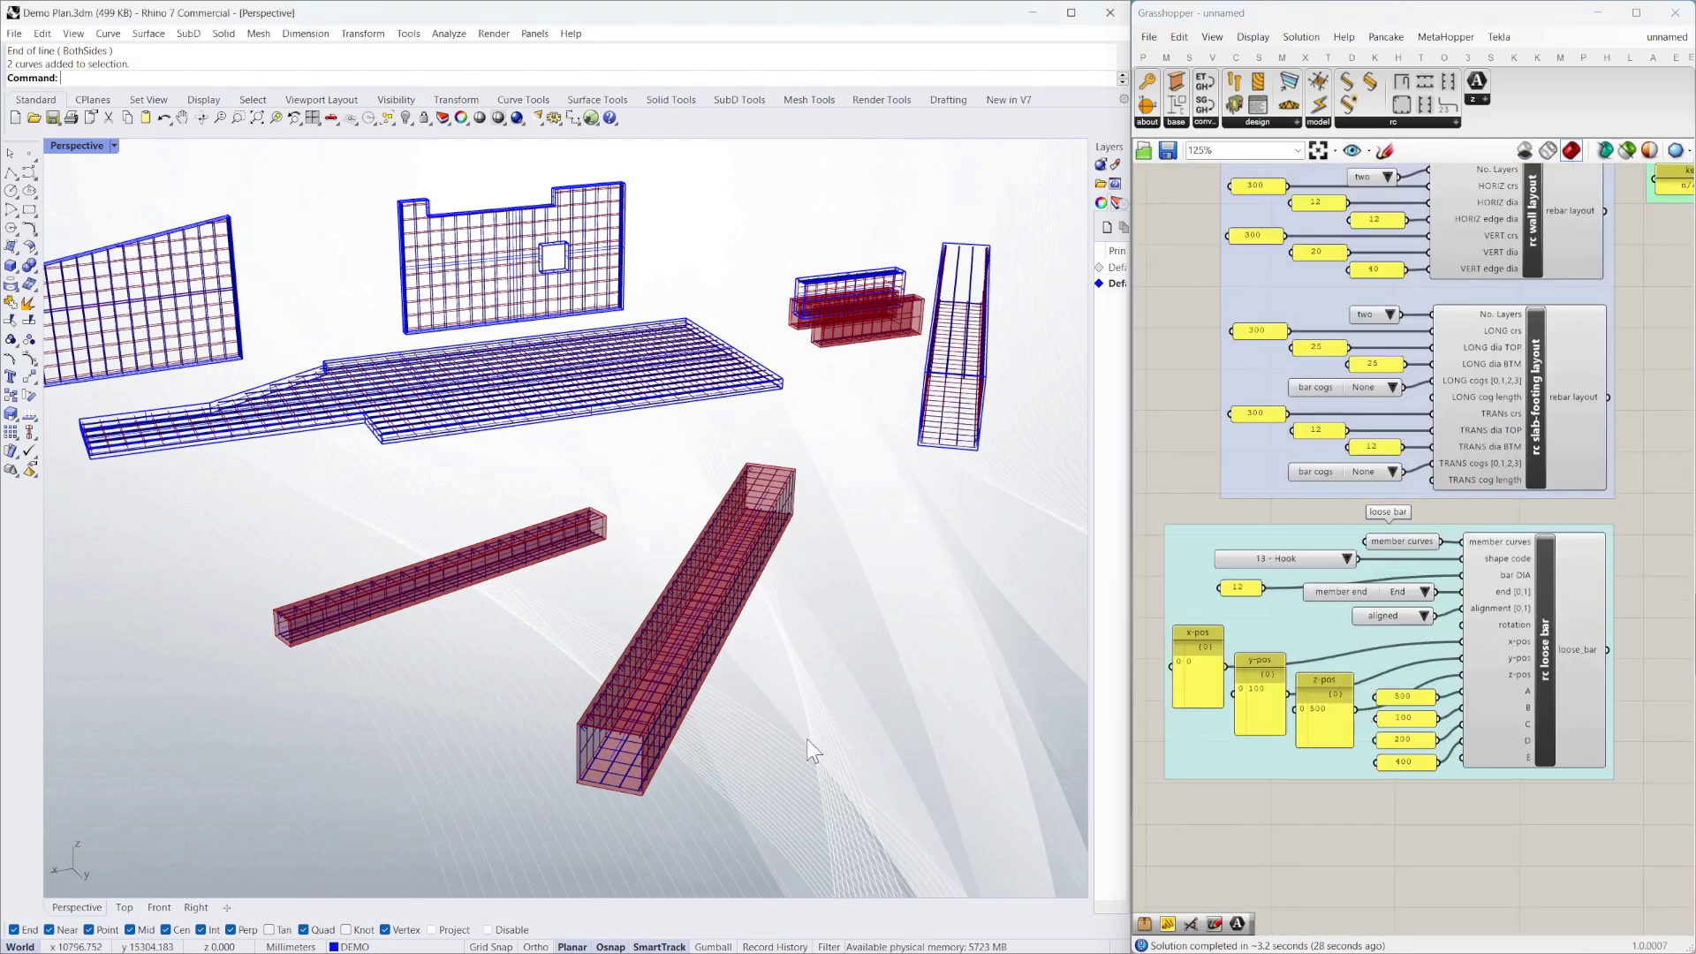
{"action": "mouse_move", "coordinate": [808, 739]}
{"action": "right_mouse_down"}
{"action": "mouse_move", "coordinate": [771, 734]}
{"action": "mouse_move", "coordinate": [791, 734]}
{"action": "right_mouse_up"}
{"action": "left_click", "coordinate": [1355, 846]}
{"action": "scroll", "coordinate": [1220, 704], "scroll_direction": "down", "scroll_amount": 8}
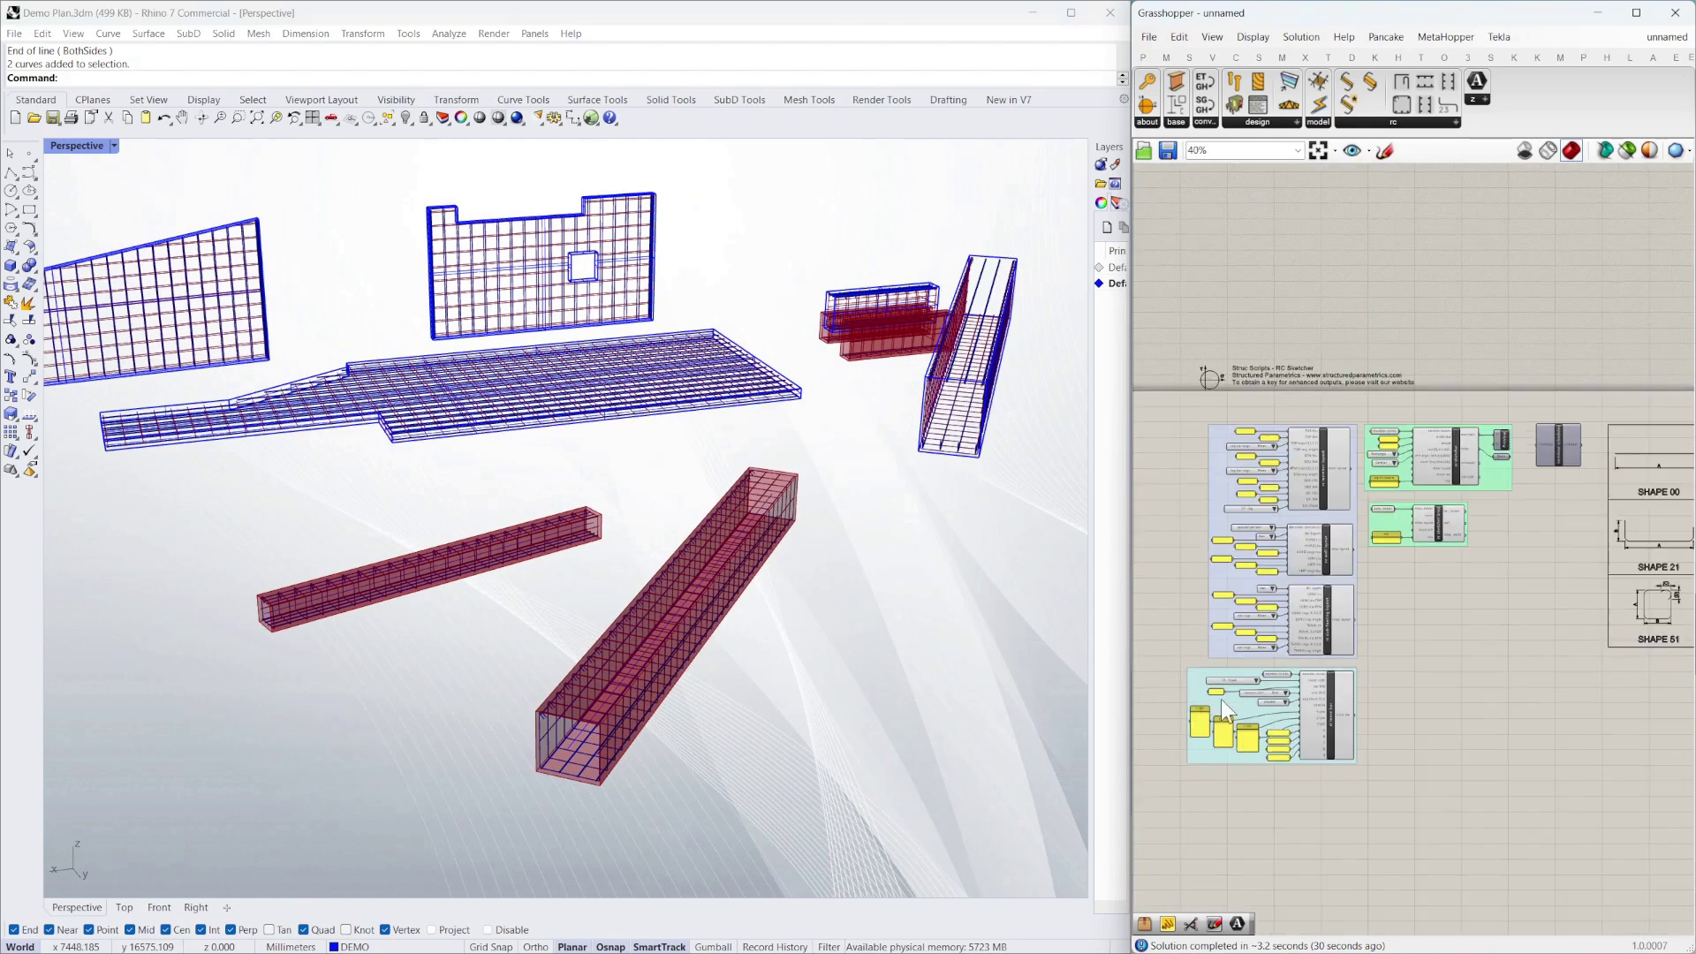
{"action": "scroll", "coordinate": [1600, 615], "scroll_direction": "up", "scroll_amount": 5}
{"action": "scroll", "coordinate": [1519, 590], "scroll_direction": "down", "scroll_amount": 2}
{"action": "scroll", "coordinate": [1461, 595], "scroll_direction": "up", "scroll_amount": 4}
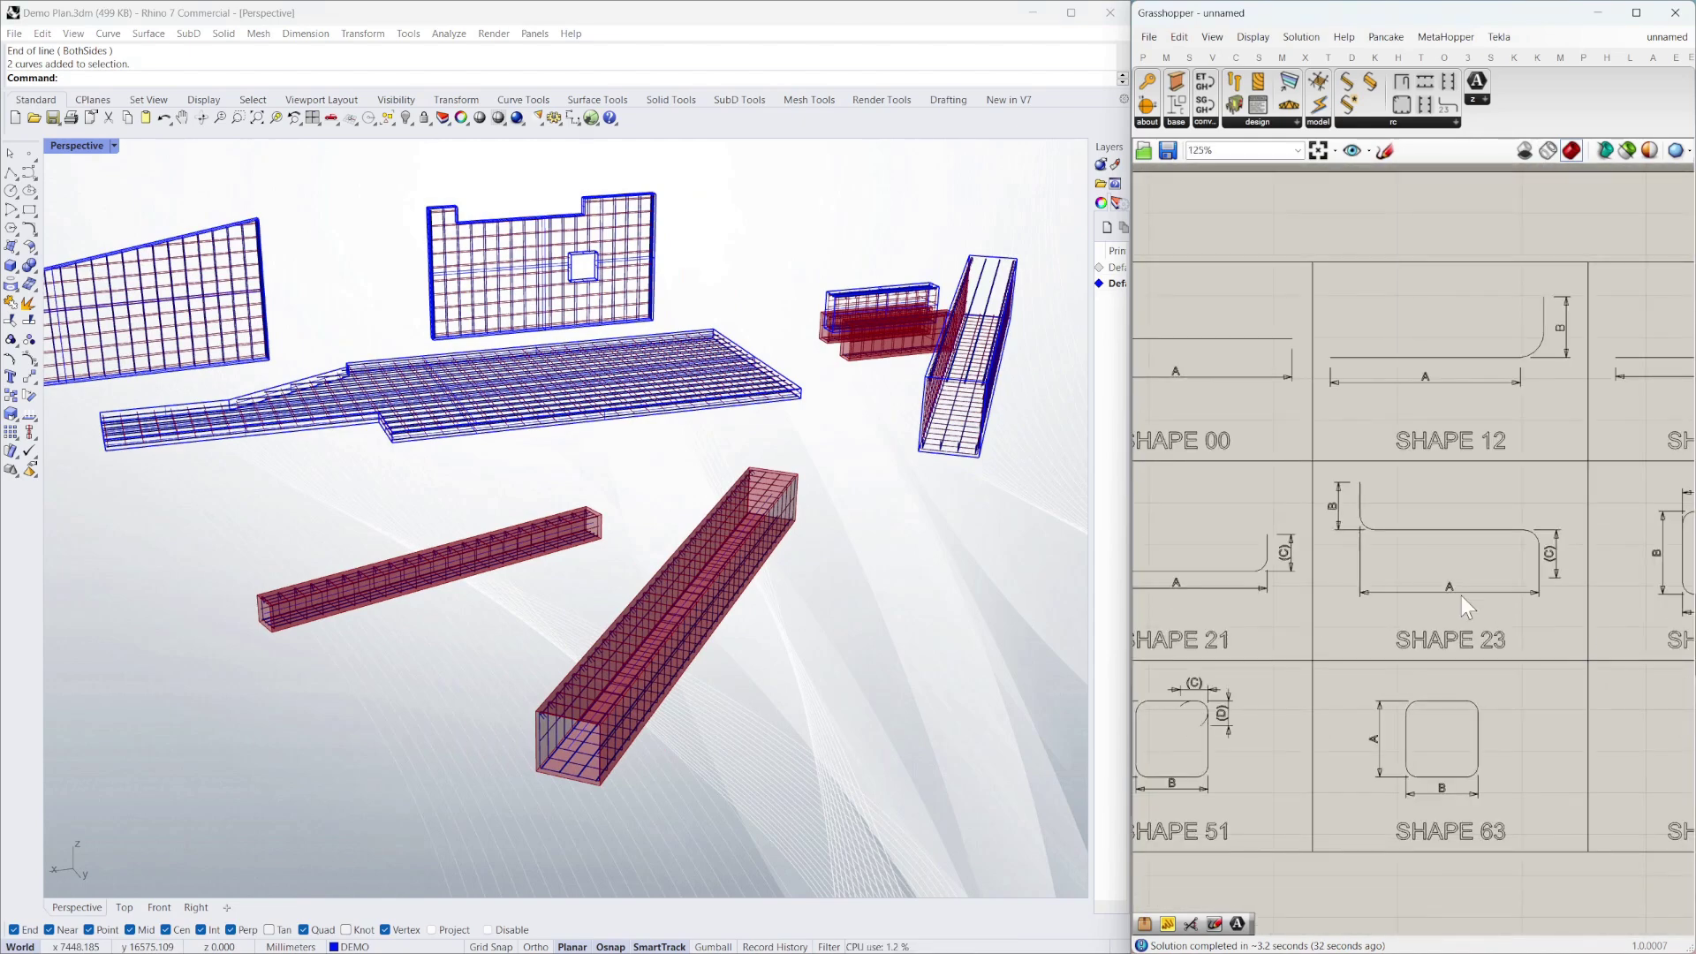
{"action": "scroll", "coordinate": [1384, 583], "scroll_direction": "down", "scroll_amount": 3}
{"action": "scroll", "coordinate": [1423, 552], "scroll_direction": "up", "scroll_amount": 4}
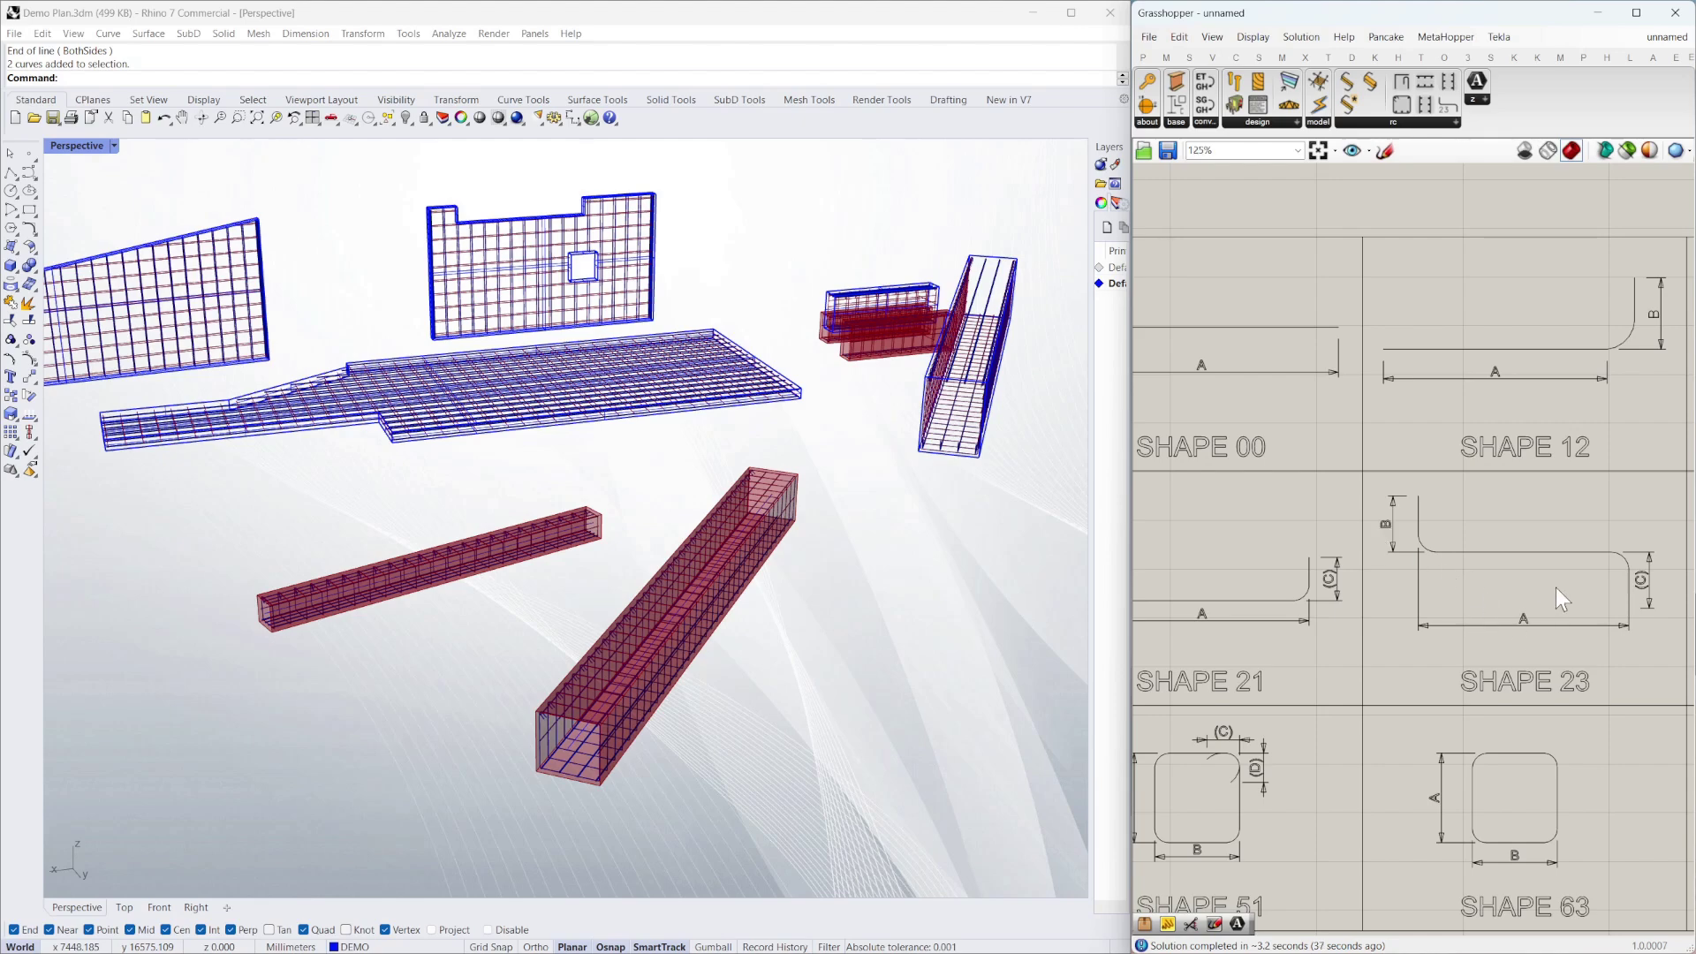
{"action": "scroll", "coordinate": [1555, 586], "scroll_direction": "down", "scroll_amount": 4}
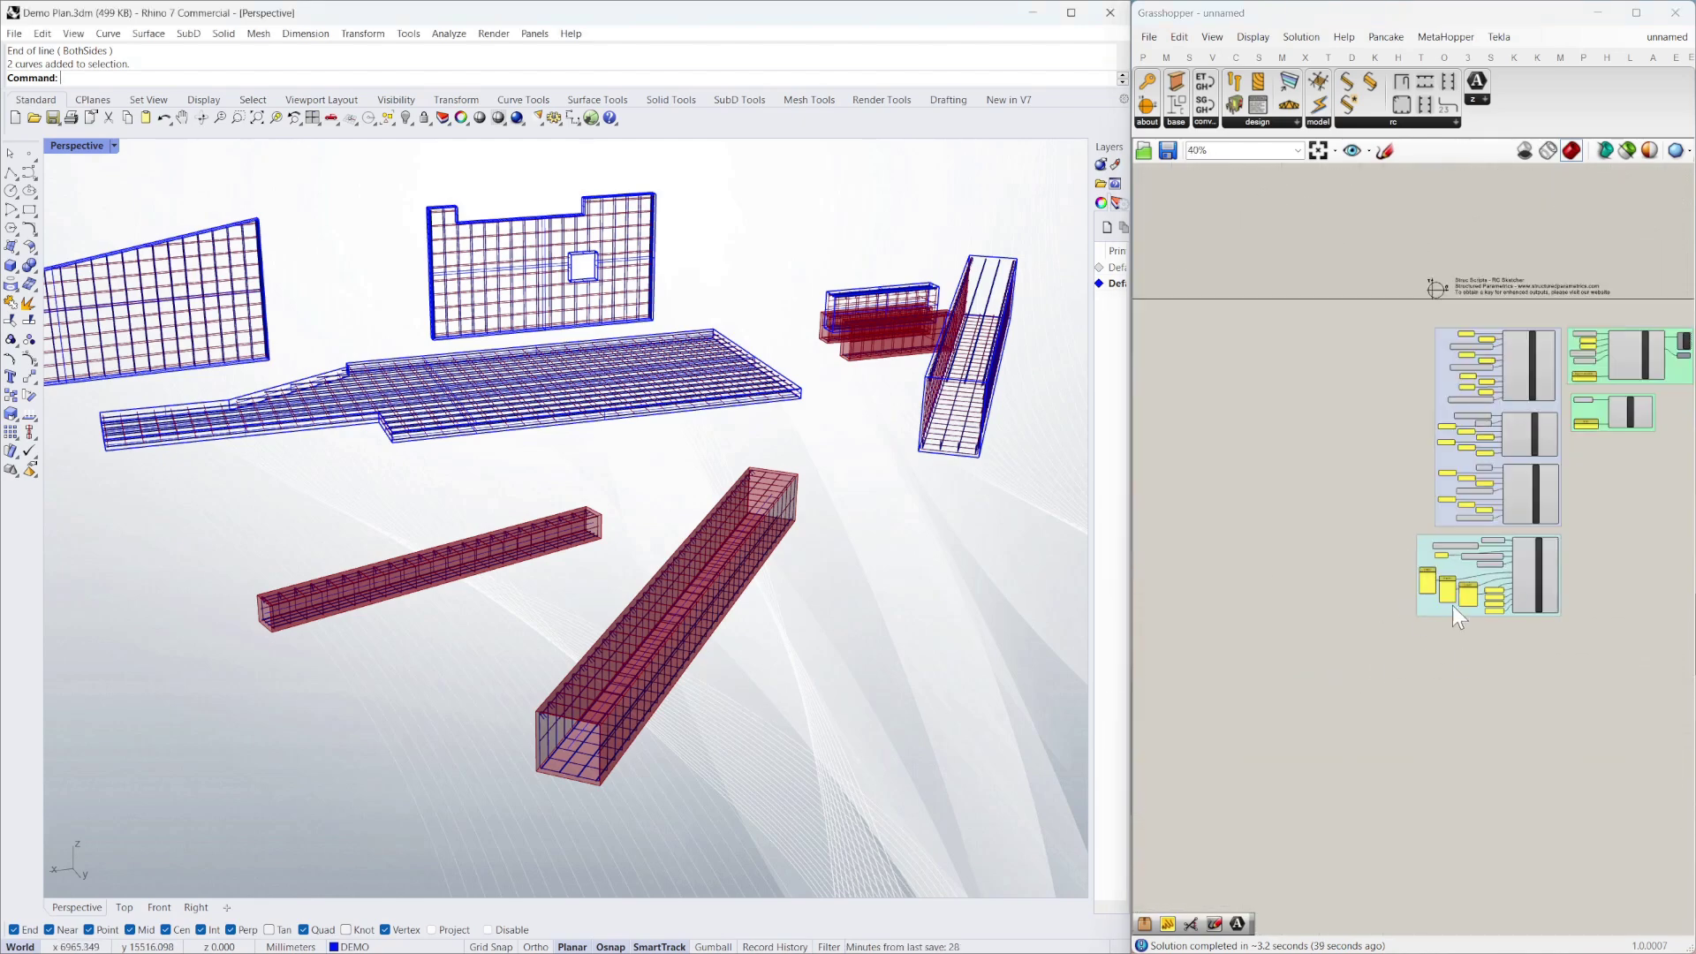
{"action": "scroll", "coordinate": [1523, 566], "scroll_direction": "up", "scroll_amount": 4}
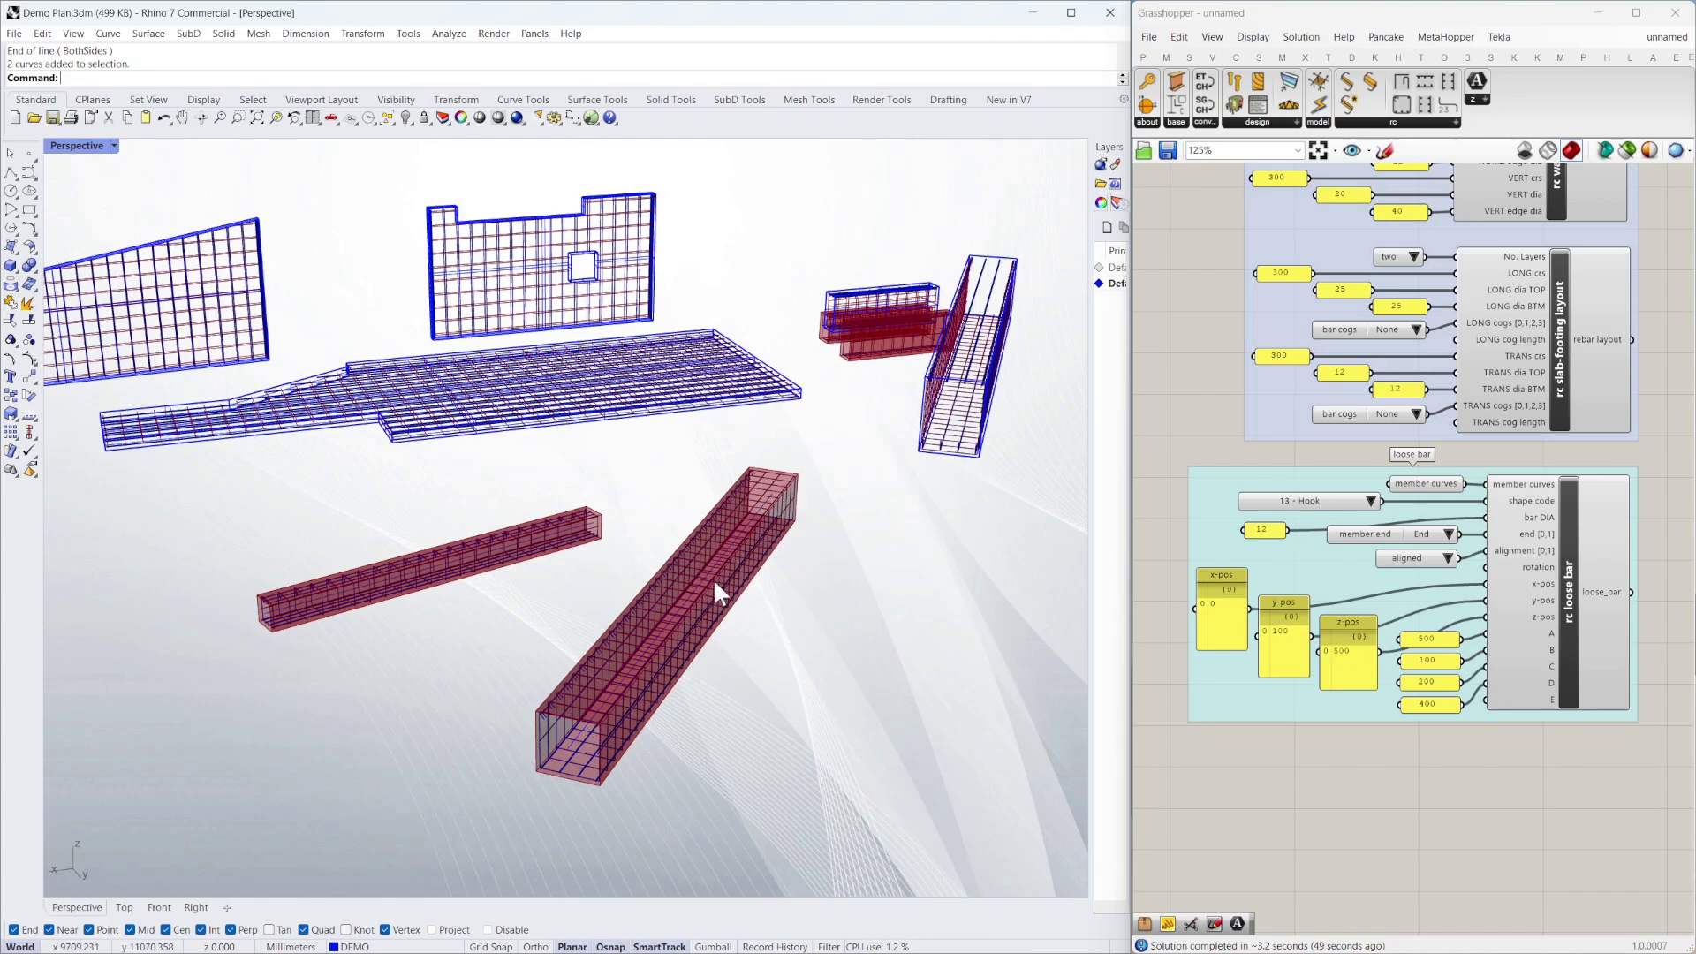
{"action": "scroll", "coordinate": [1280, 689], "scroll_direction": "down", "scroll_amount": 6}
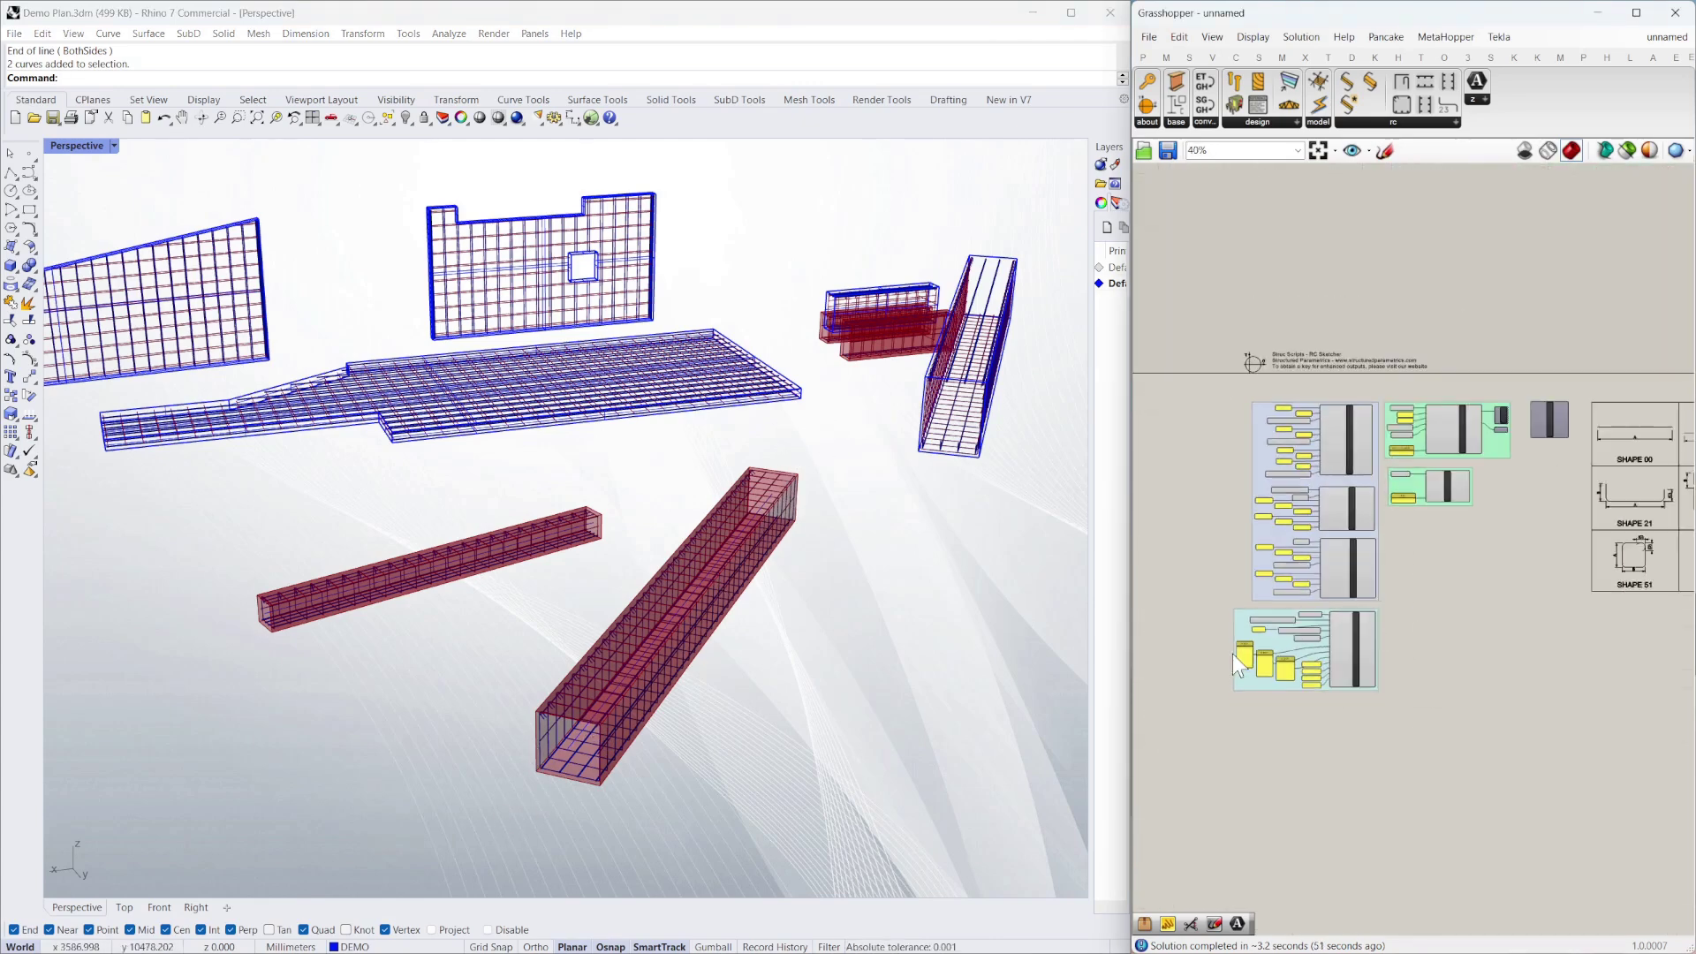